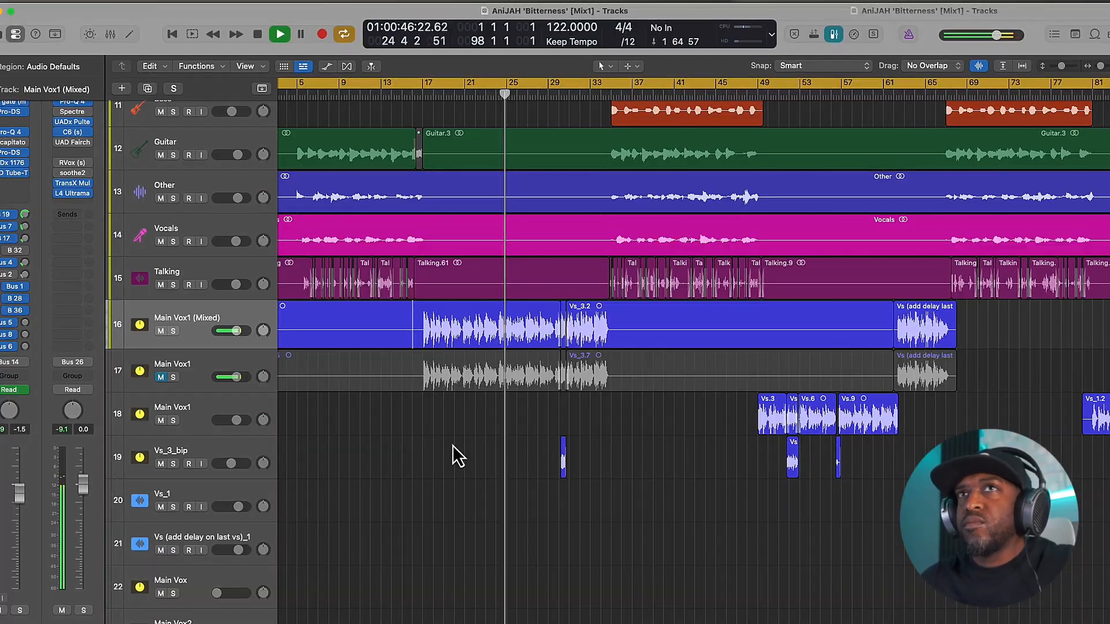
Step: Look through the vocal and bus channels in the mixer while the song plays
key("x")
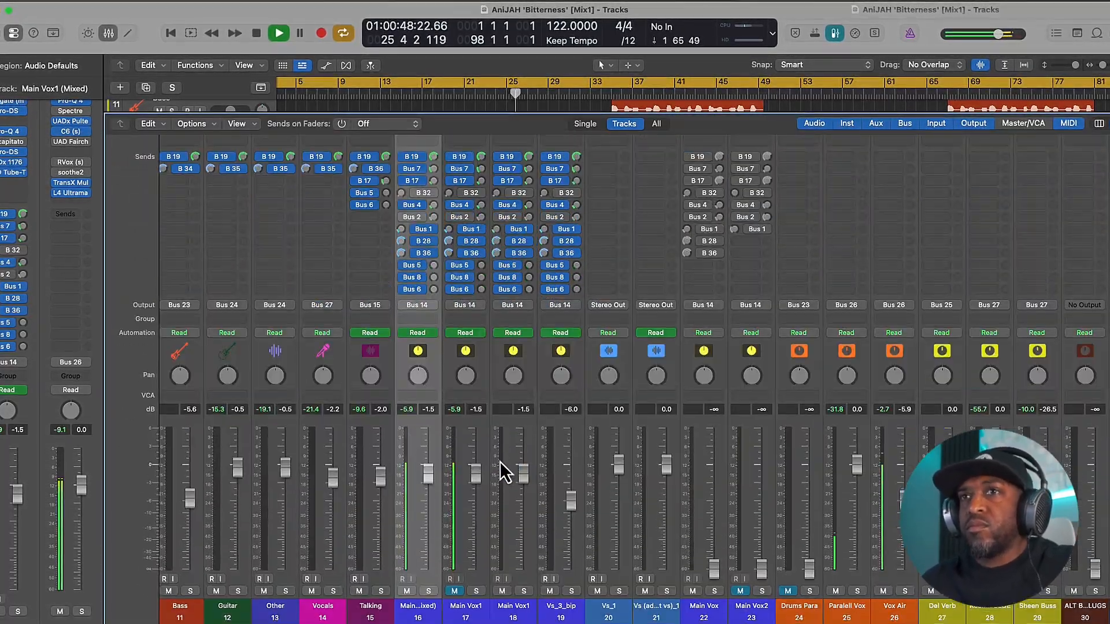
scroll(432, 505, "up", 5)
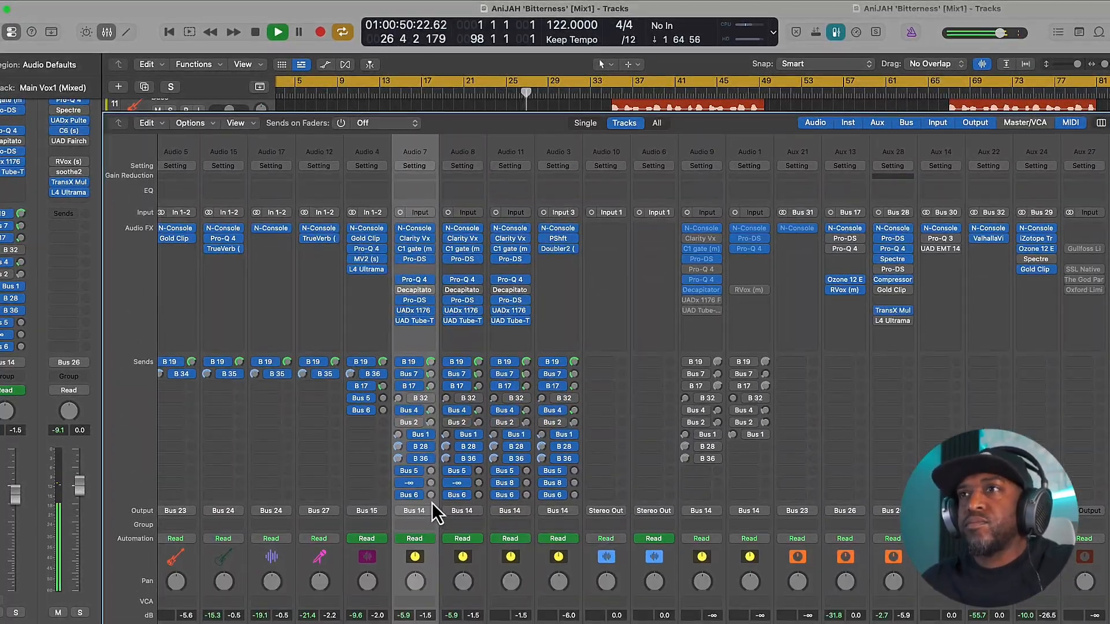
scroll(432, 504, "right", 10)
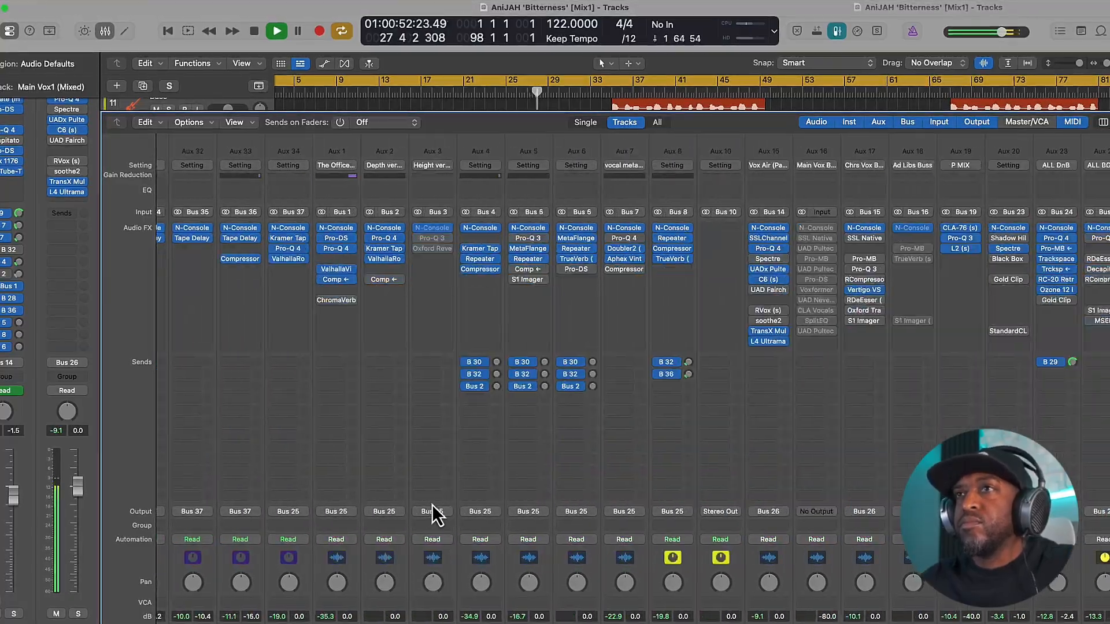
scroll(432, 504, "right", 3)
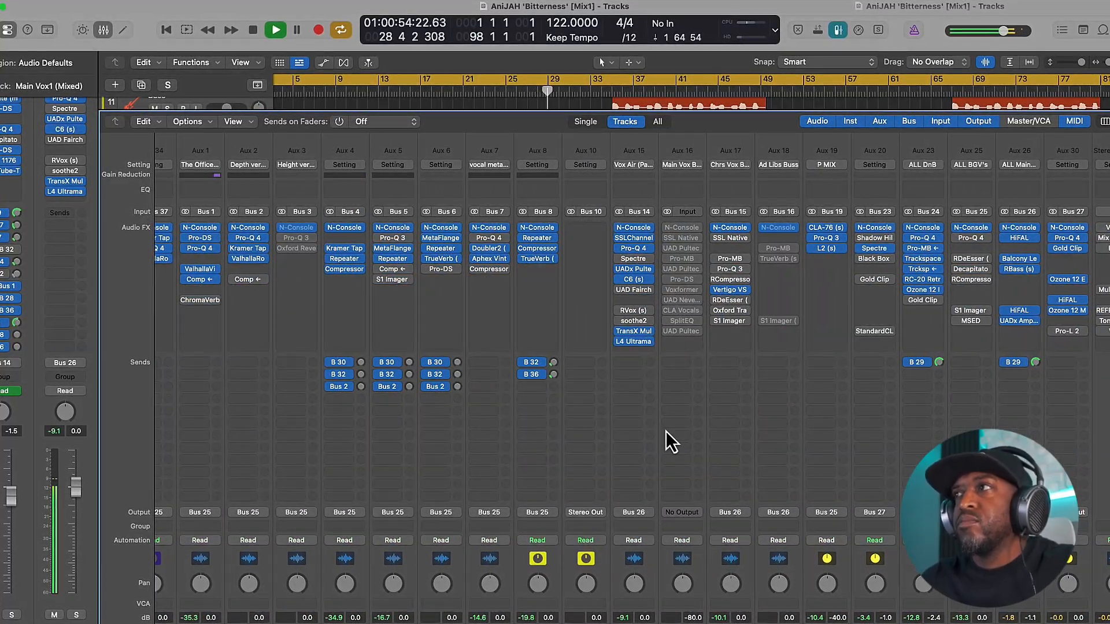
scroll(665, 431, "down", 5)
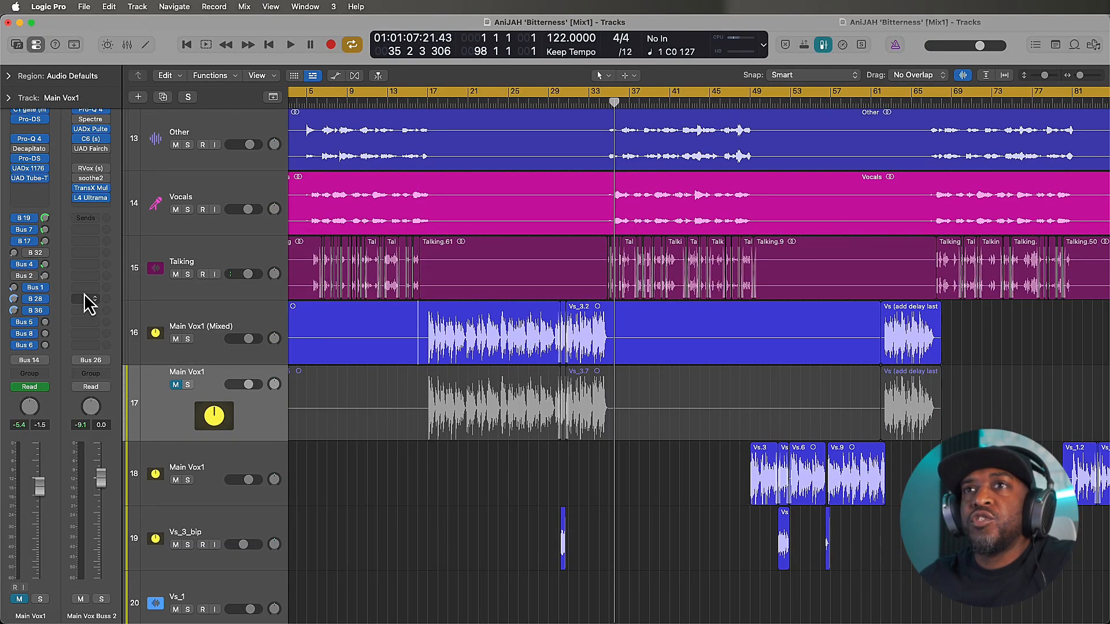
Step: Show the mixer and bypass the insert plug-ins and sends on the Main Vox1 channel, Audio 8
key("x")
scroll(244, 355, "up", 5)
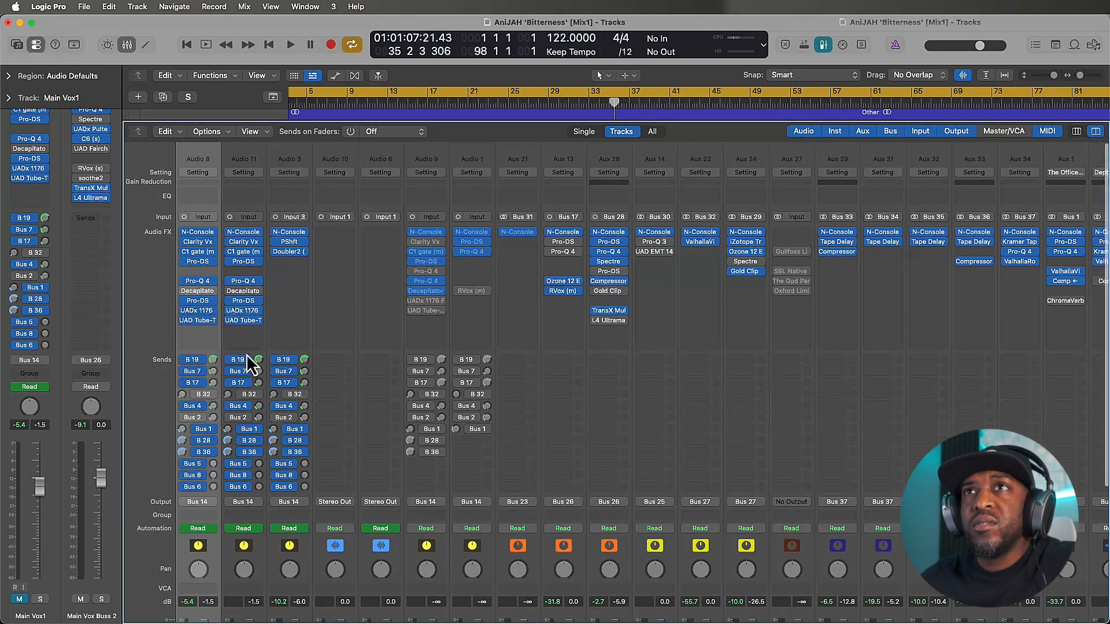
scroll(207, 243, "left", 3)
left_click_drag(237, 232, 242, 311)
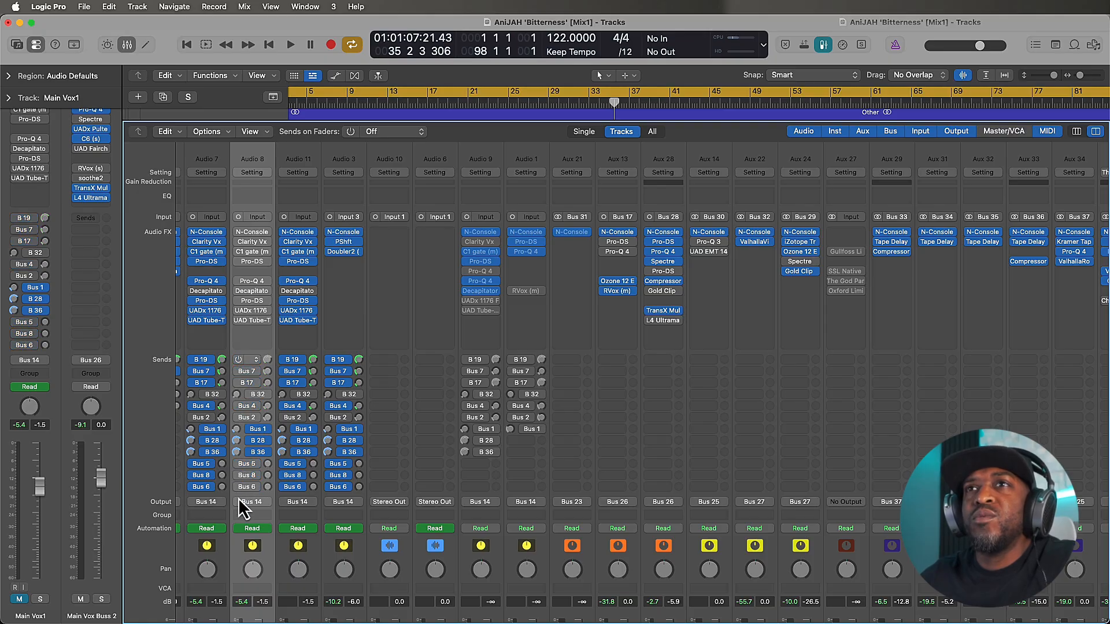
Step: Bypass the plug-ins on the Bus 14 and Bus 26 channels, removing the inactive UAD Fairch, RVox and soothe2 from Bus 14
scroll(248, 448, "down", 5)
scroll(231, 405, "left", 4)
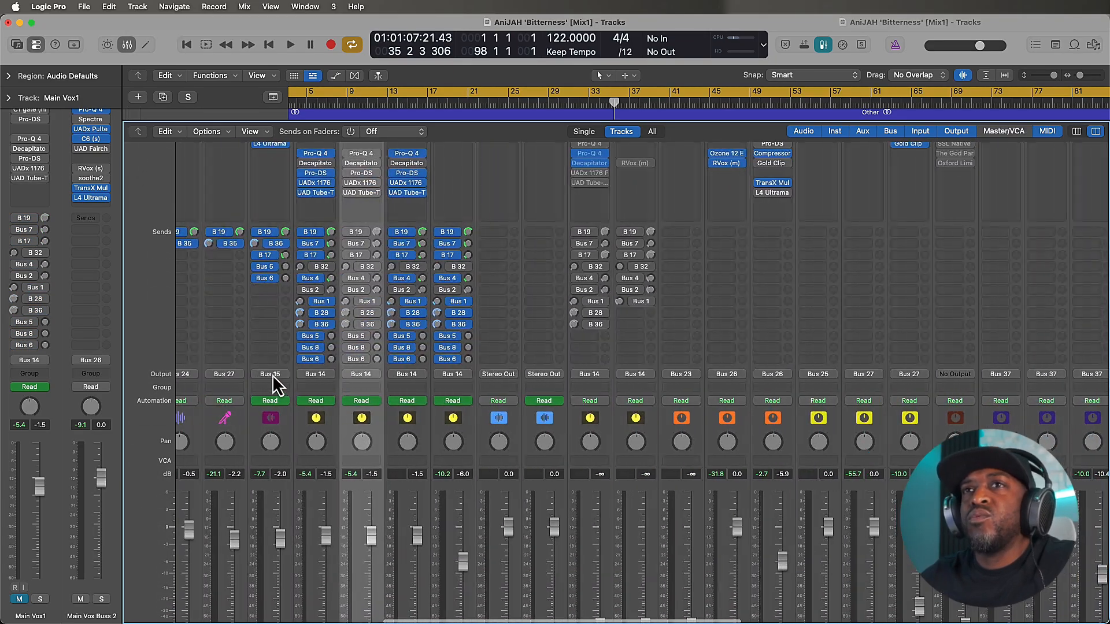
scroll(363, 375, "right", 10)
scroll(363, 374, "up", 3)
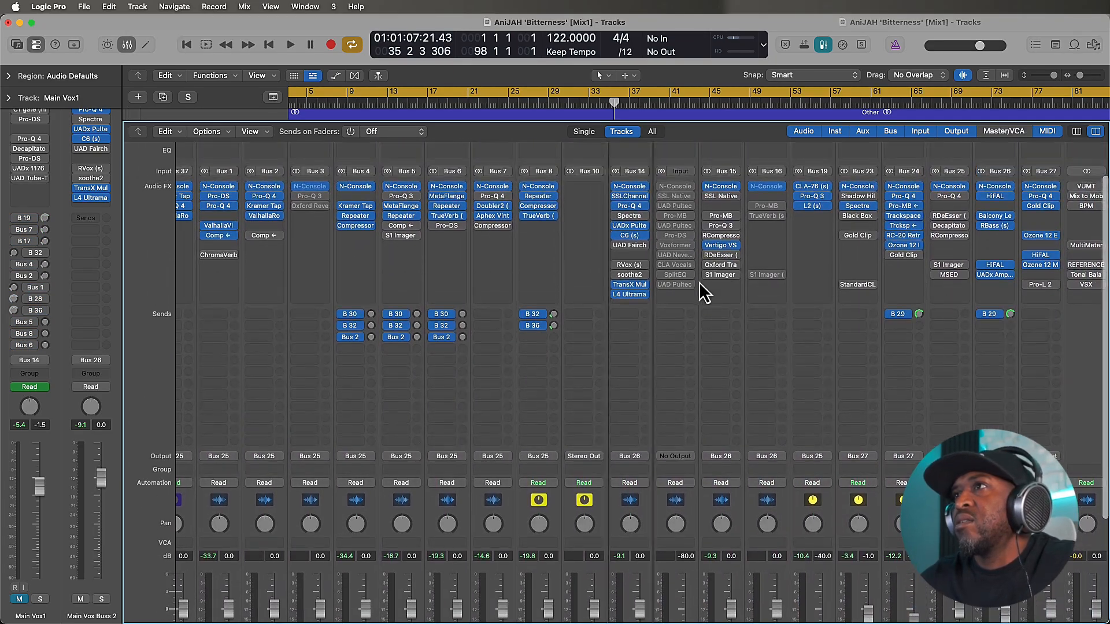
scroll(640, 260, "left", 2)
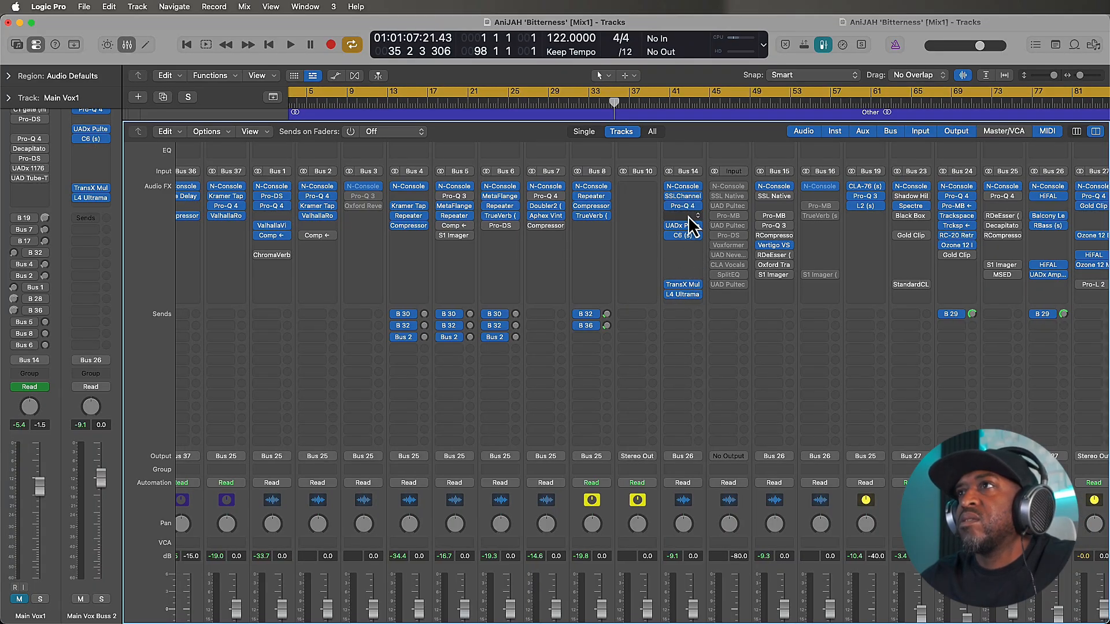
key("super+z")
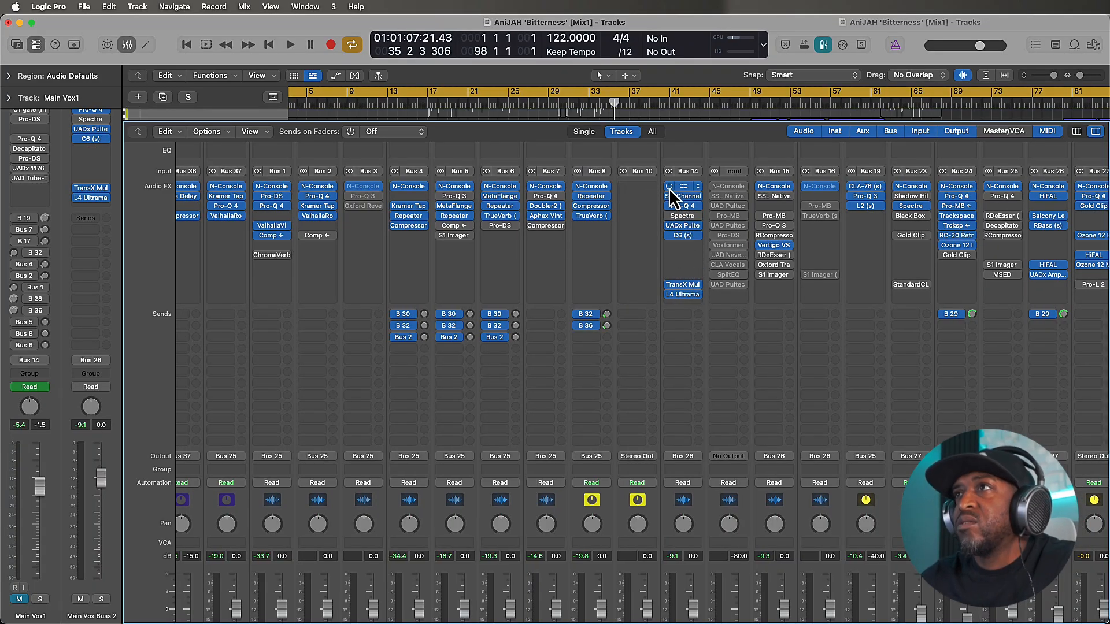
scroll(1047, 230, "down", 5)
scroll(1047, 225, "up", 4)
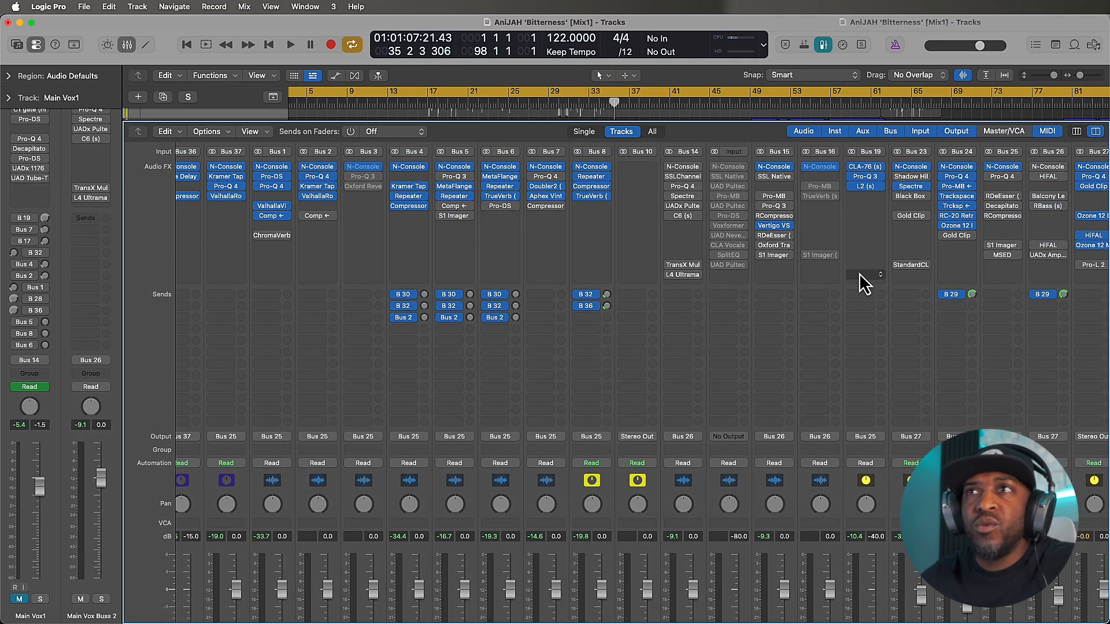
Step: Play the session with the unprocessed Main Vox1 on track 17 soloed, and hide the mixer and inspector
key("space")
key("x")
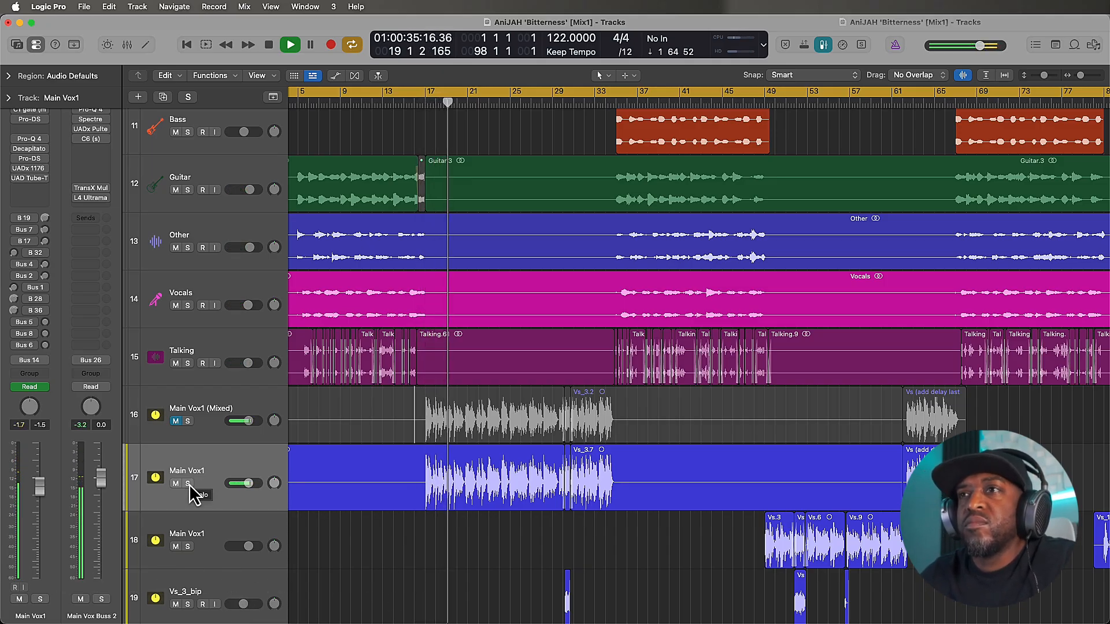
left_click(188, 484)
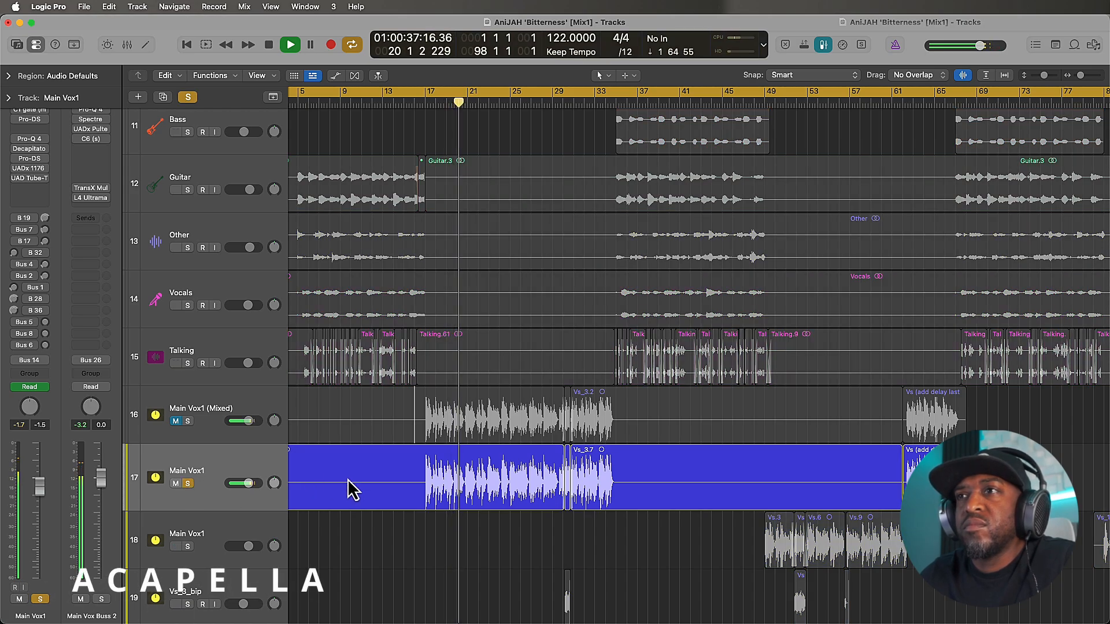
scroll(444, 498, "up", 5)
scroll(444, 498, "up", 4)
scroll(444, 498, "down", 4)
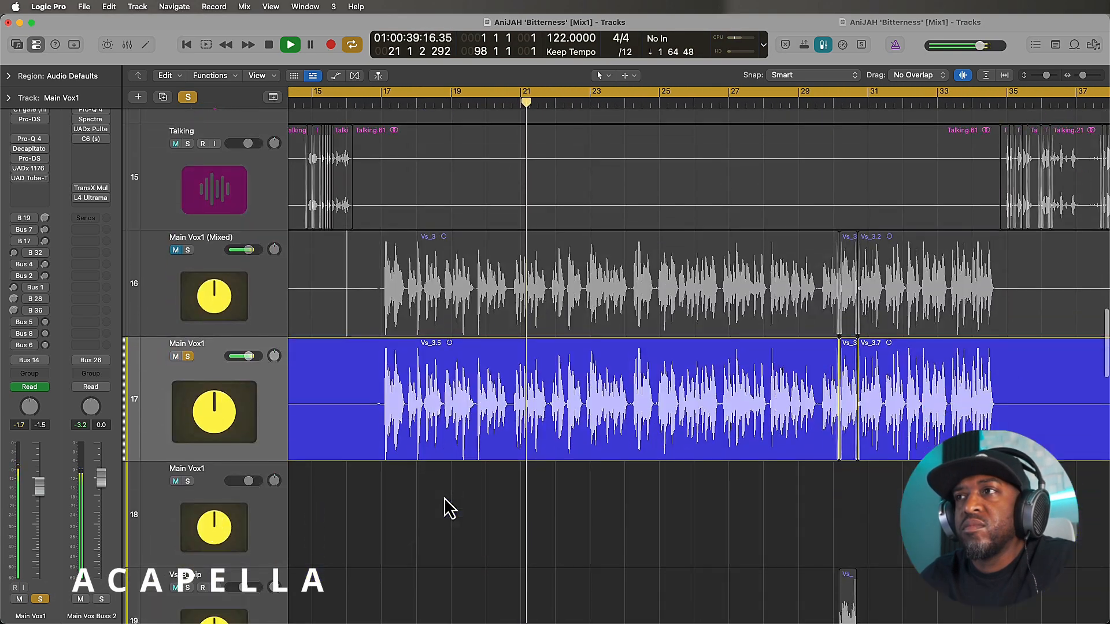
scroll(444, 498, "down", 4)
scroll(444, 498, "up", 2)
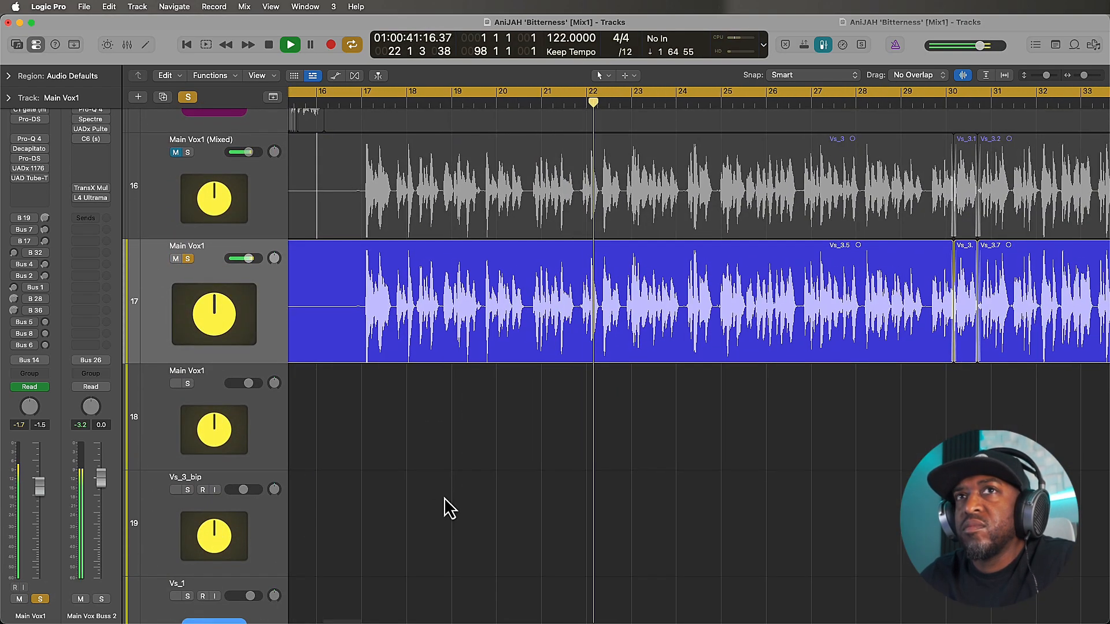
key("y")
key("y")
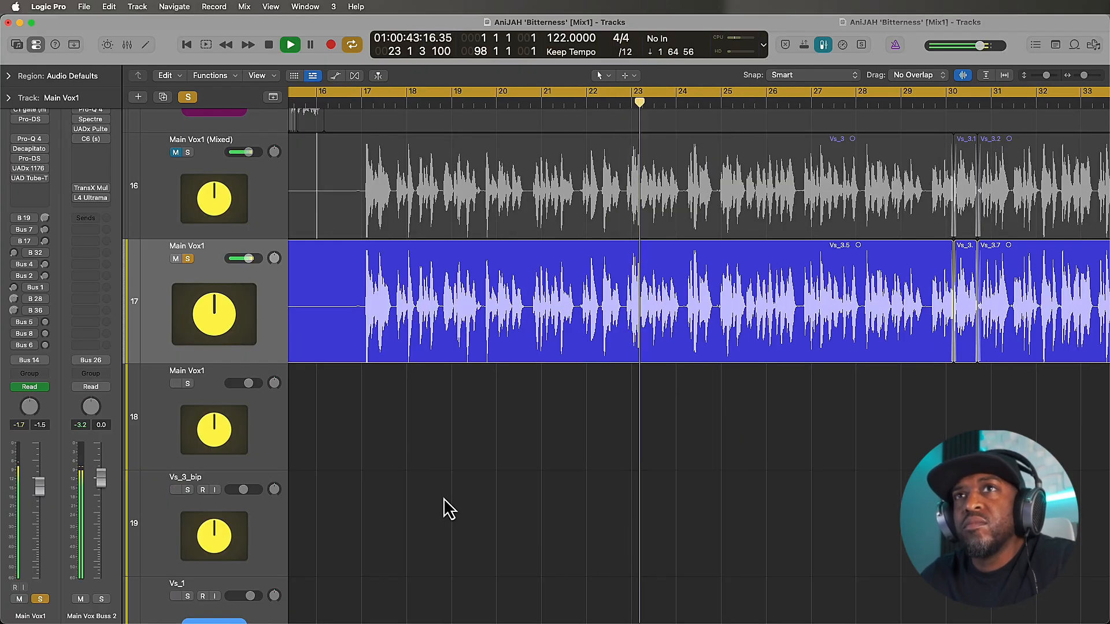
key("i")
scroll(497, 506, "down", 2)
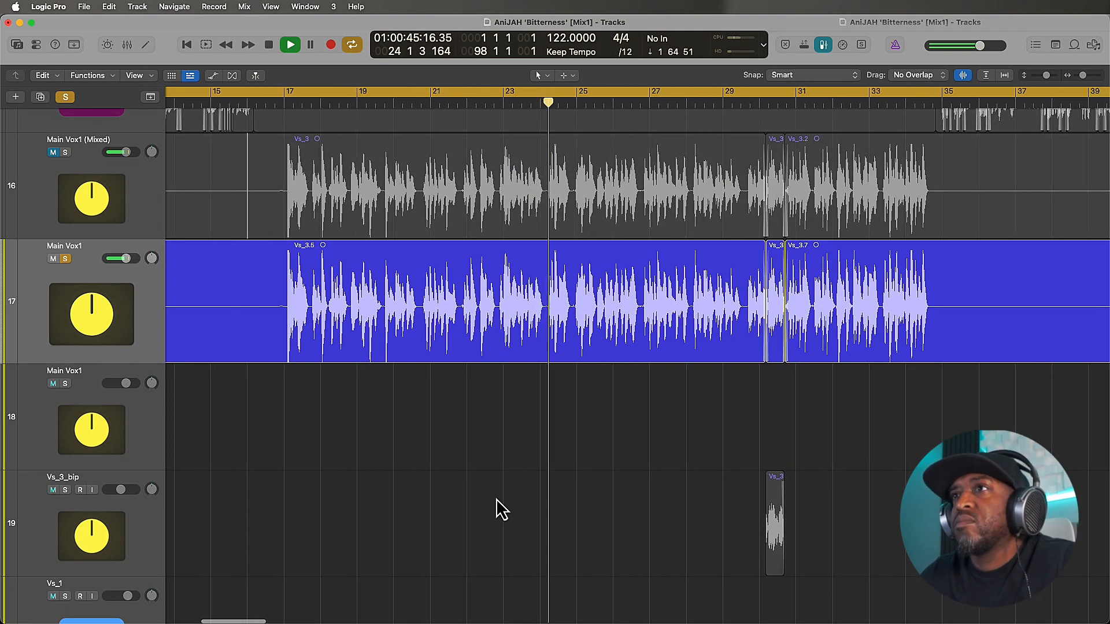
Step: Stop playback and turn off the waveform zoom for the Main Vox1 regions
key("space")
key("super+minus")
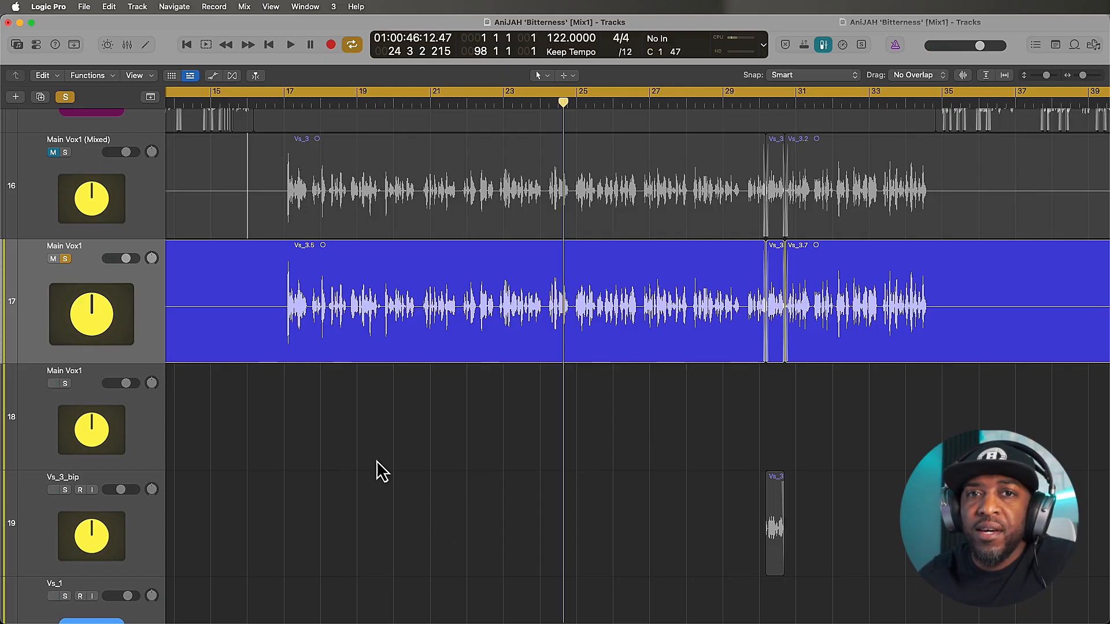
left_click(335, 383, "ctrl+alt")
left_click(279, 326)
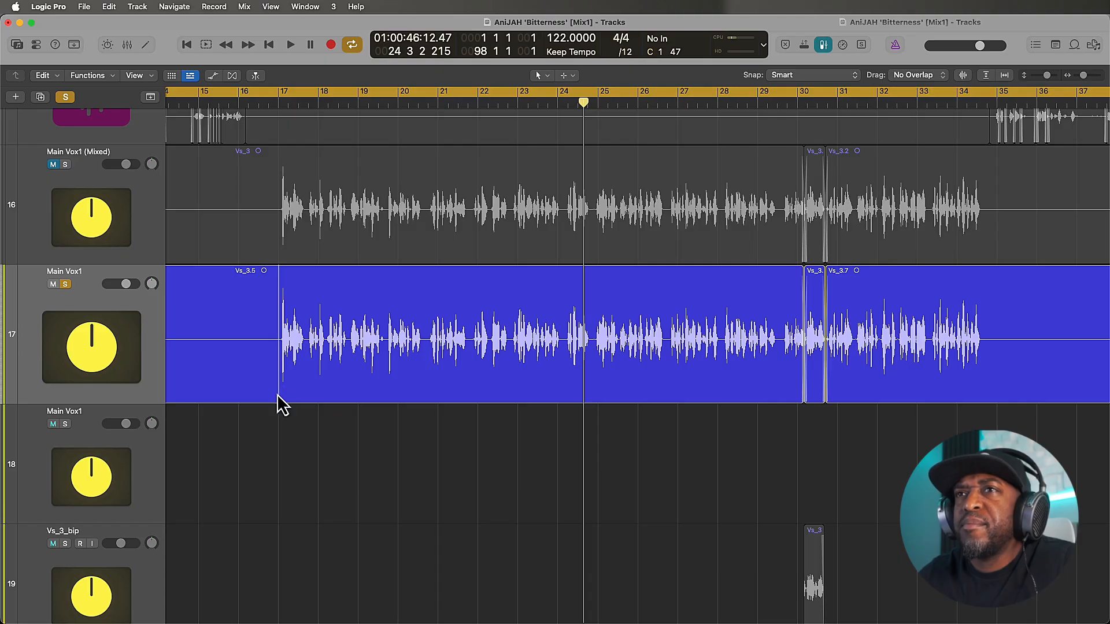
Step: Switch to UAD Console and open the UA 610-B preamp on Analog 1 to view its settings
left_click(665, 595)
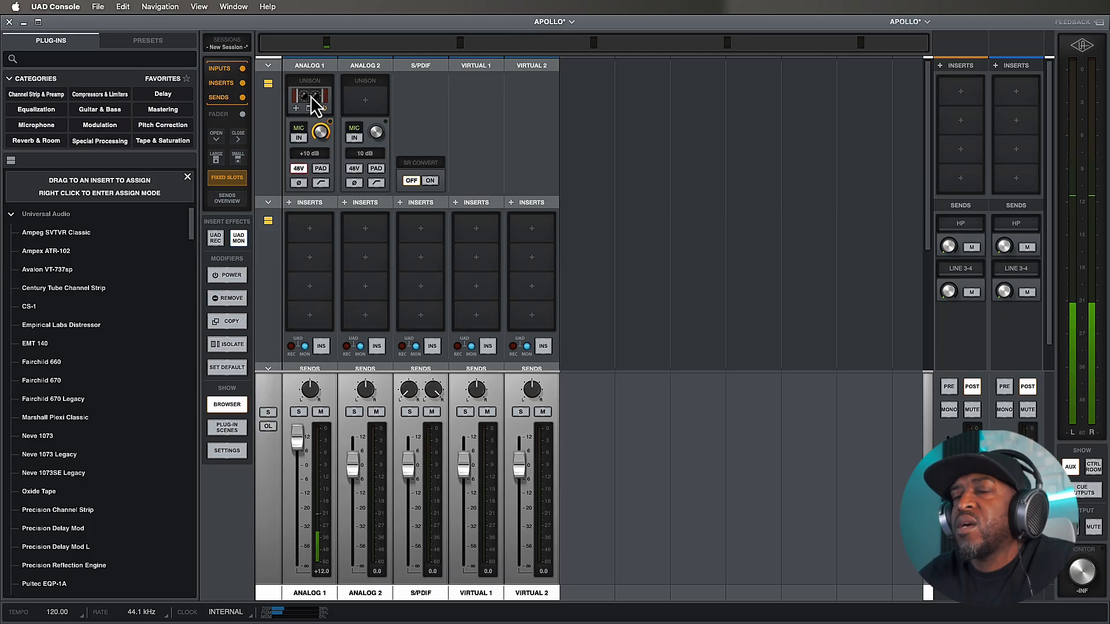
left_click(315, 104)
left_click_drag(636, 111, 619, 128)
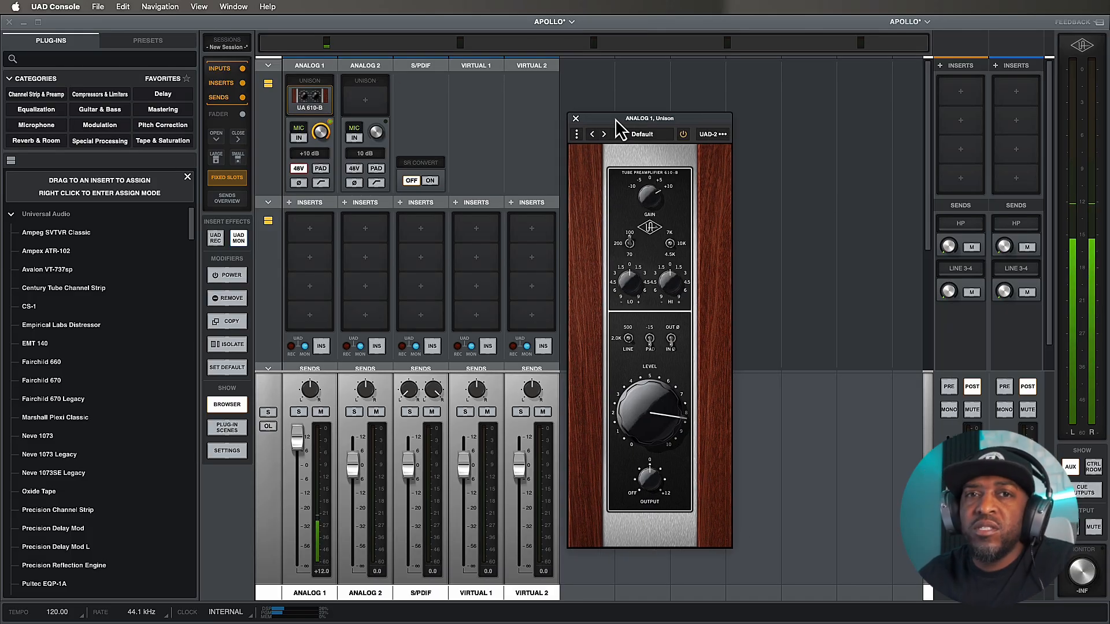
left_click(9, 22)
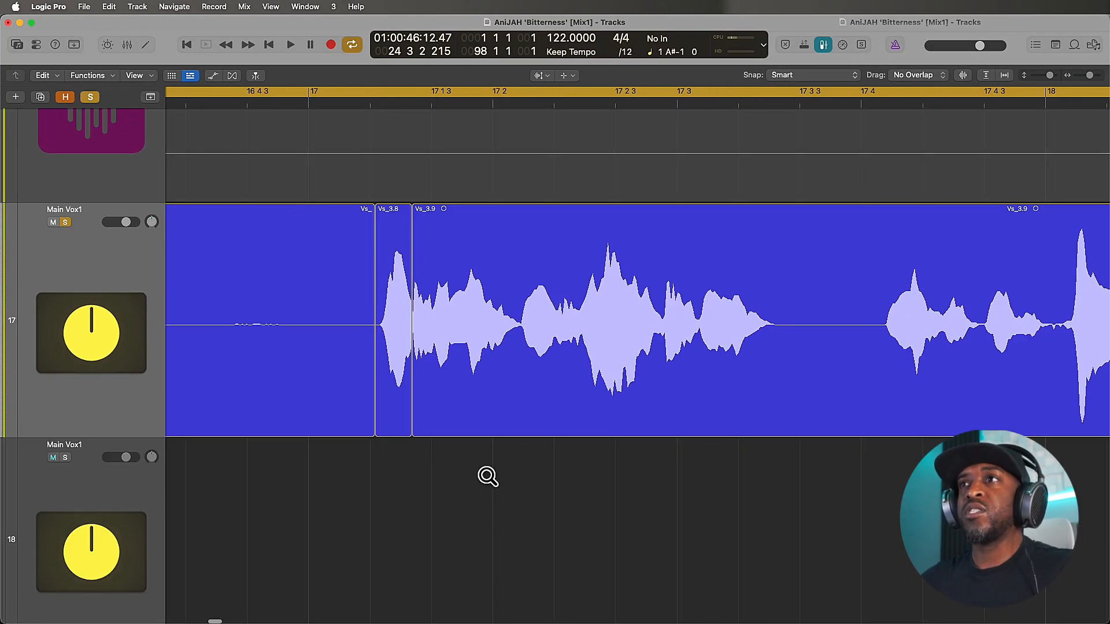
Step: Try lowering the gain of the short Vs_3.8 region on Main Vox1, just after bar 17
scroll(487, 476, "down", 2)
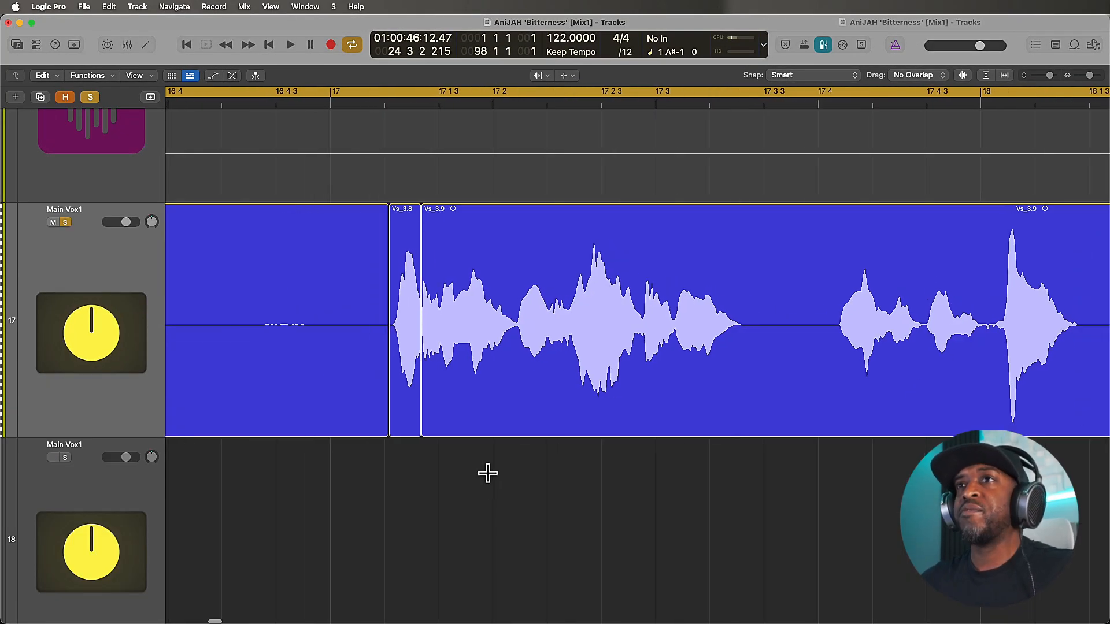
scroll(633, 306, "down", 1)
scroll(633, 306, "up", 1)
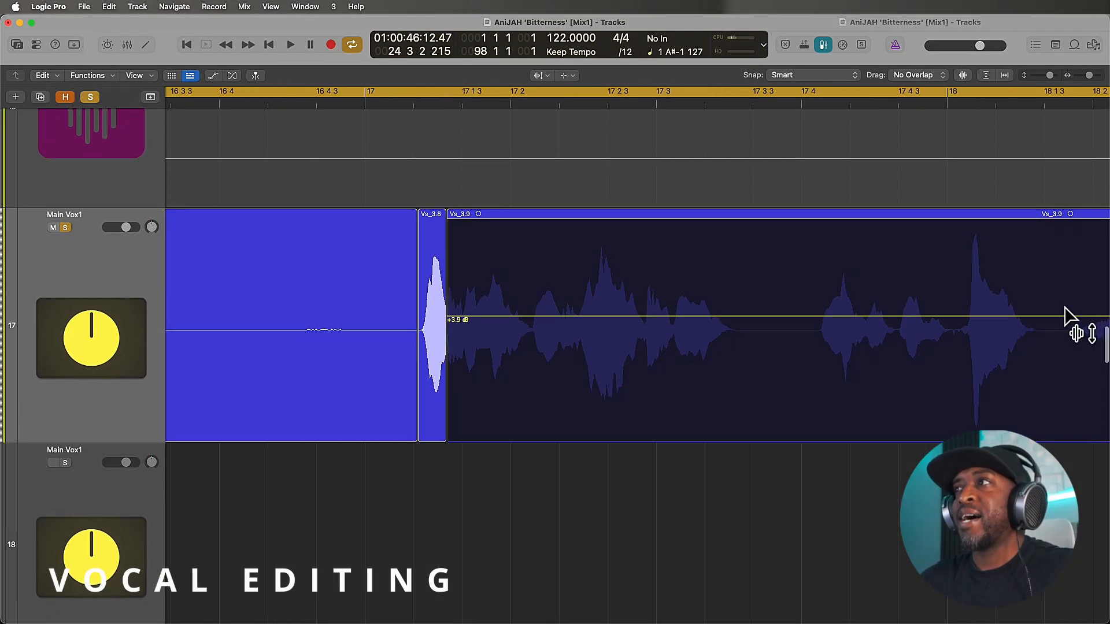
left_click(389, 316)
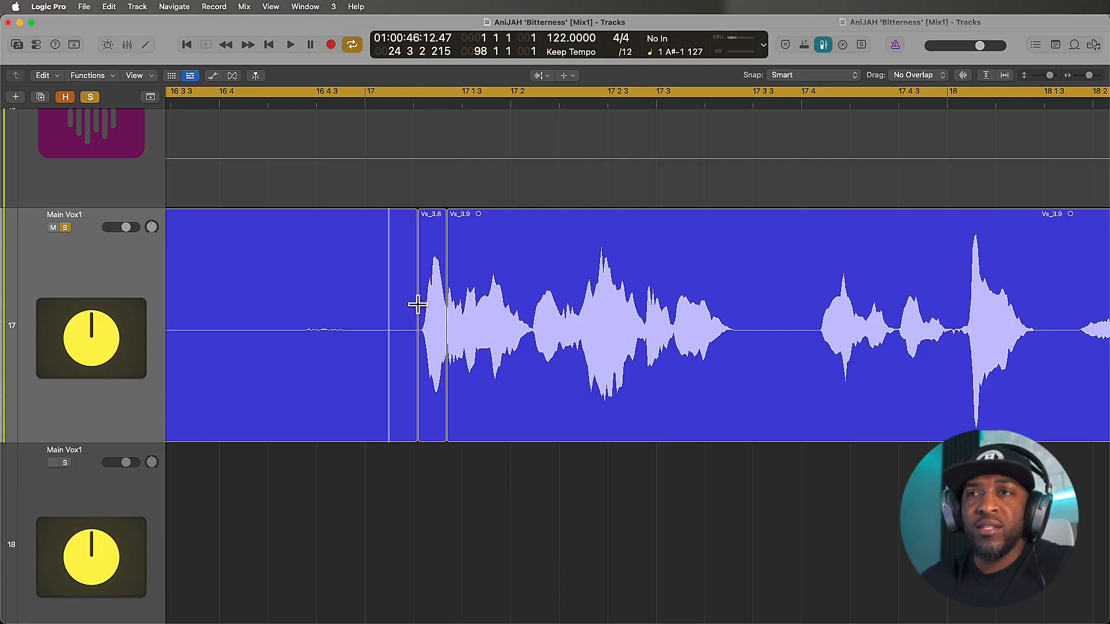
left_click_drag(415, 304, 435, 338)
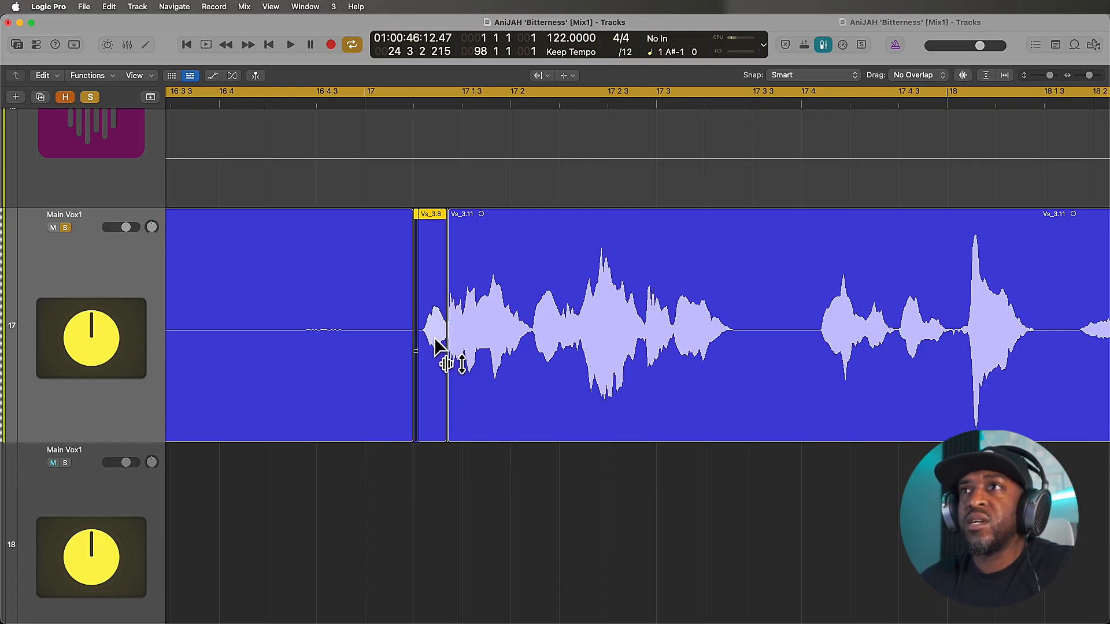
key("super+z")
left_click(430, 459)
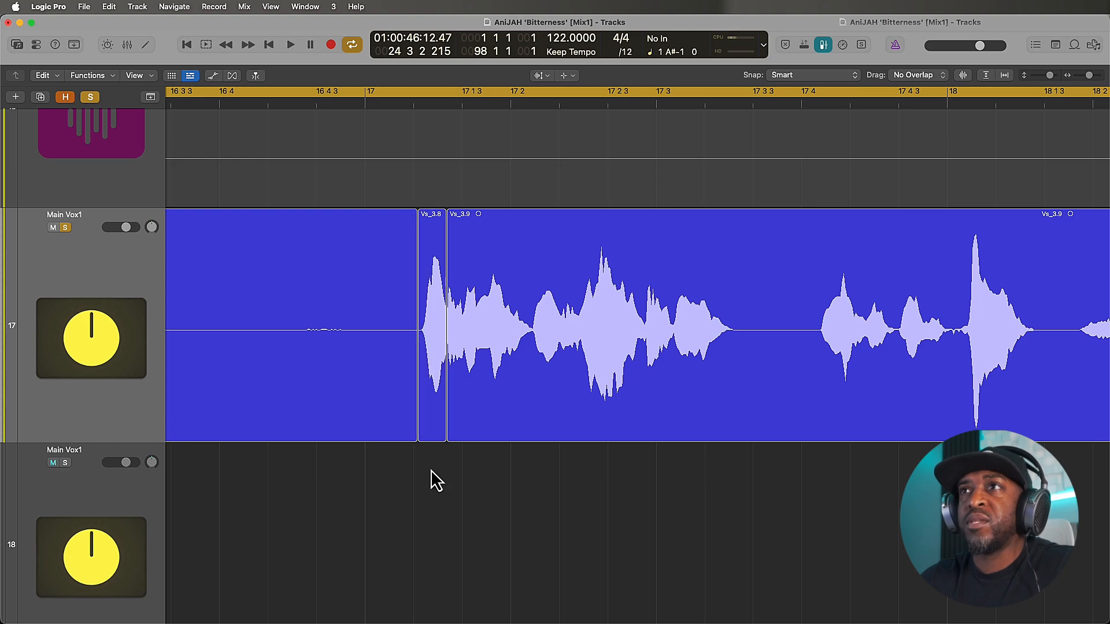
Step: Examine the Vs_3.9 region's waveform between bars 17 and 18 for loud S sounds
scroll(931, 320, "right", 3)
left_click_drag(931, 320, 927, 319)
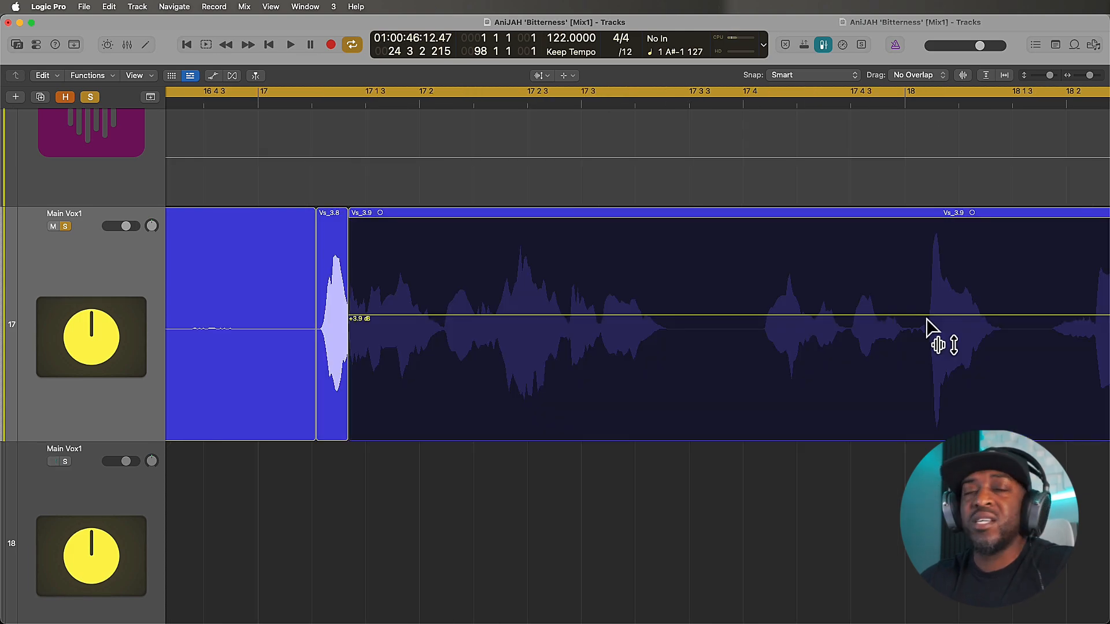
scroll(889, 353, "right", 2)
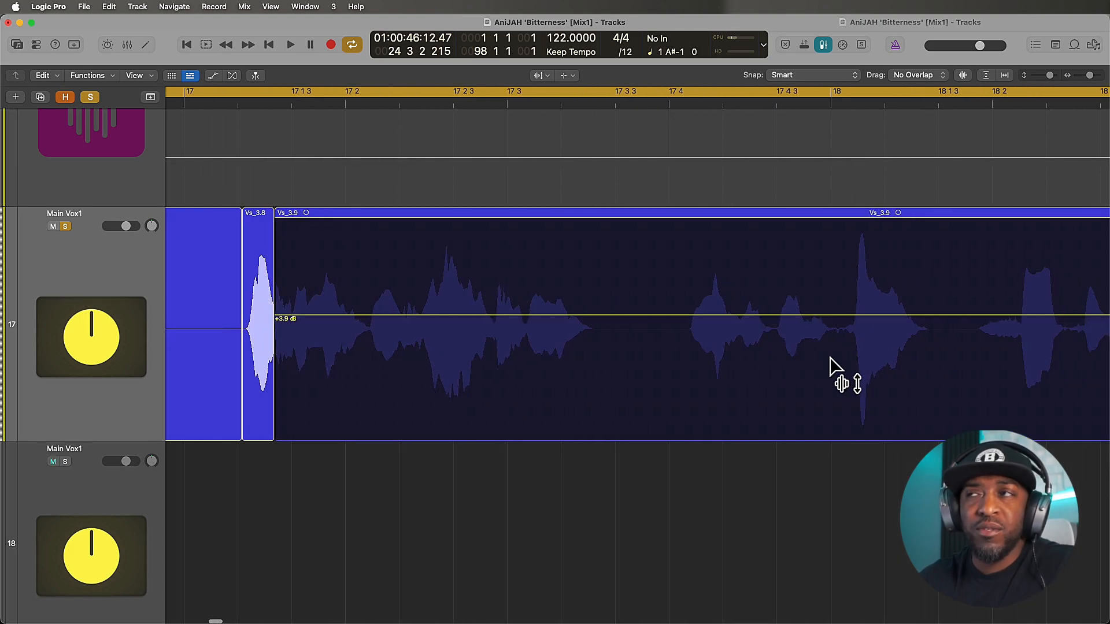
scroll(533, 361, "left", 2)
scroll(528, 362, "up", 5)
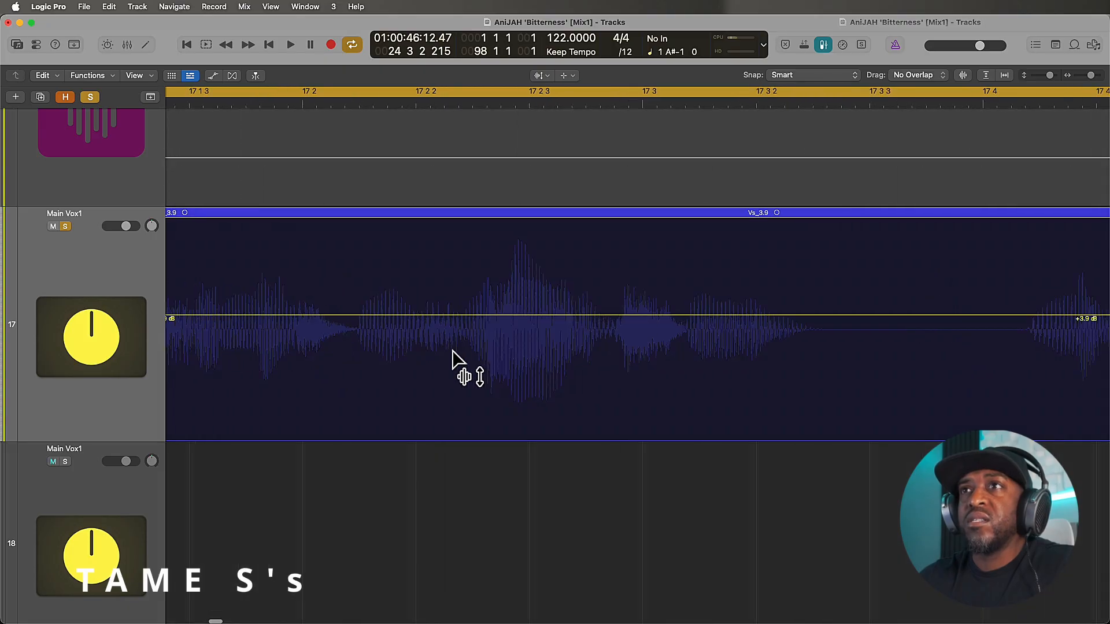
scroll(451, 350, "left", 2)
scroll(450, 358, "left", 1)
scroll(448, 360, "up", 1)
left_click(438, 538)
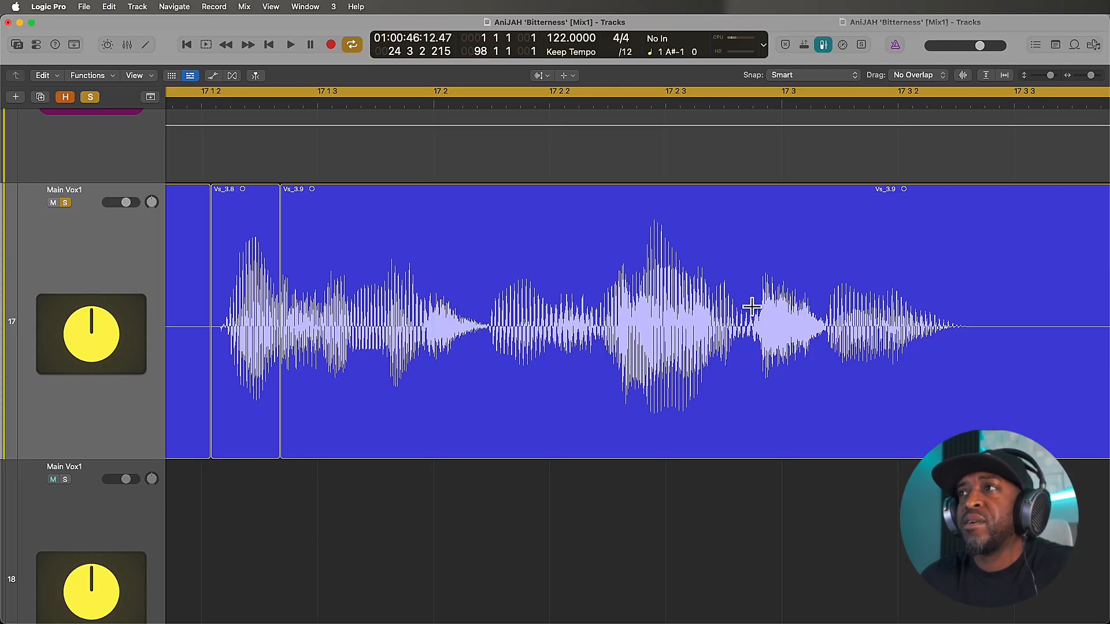
Step: Isolate the S sound just before beat 17 3 of Vs_3.9 as its own region, lower its gain and audition it
left_click_drag(749, 310, 827, 298)
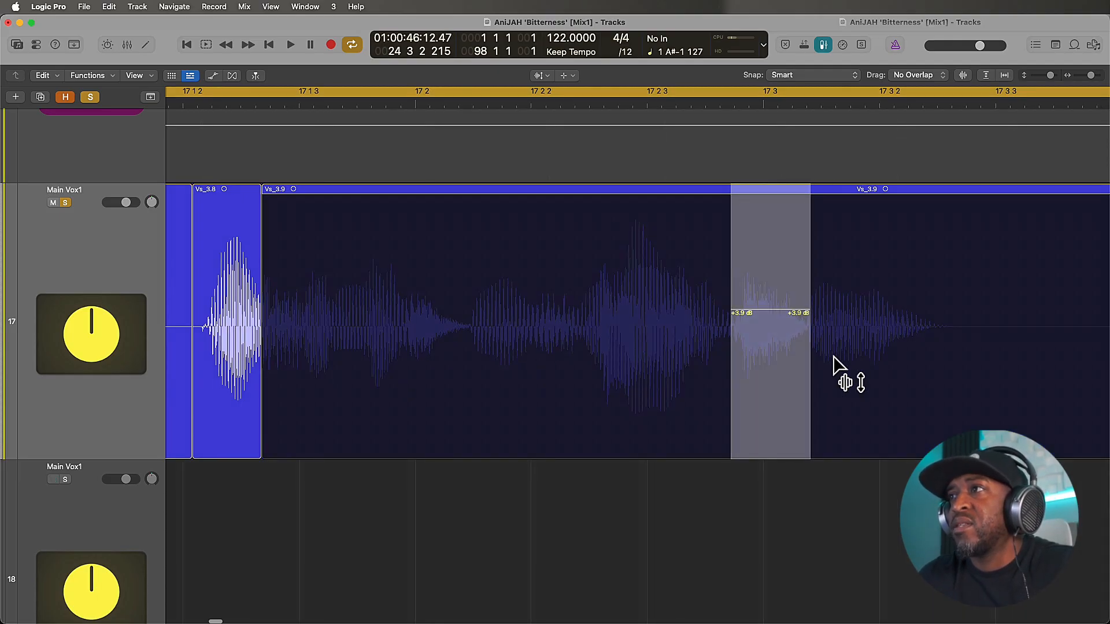
key("space")
key("space")
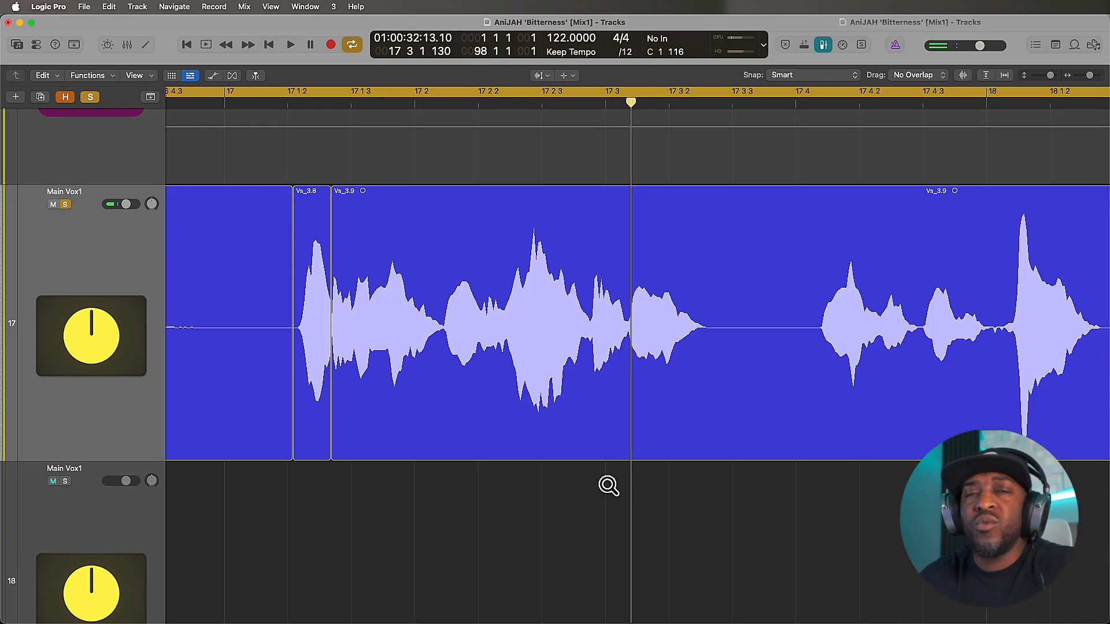
scroll(607, 484, "up", 5)
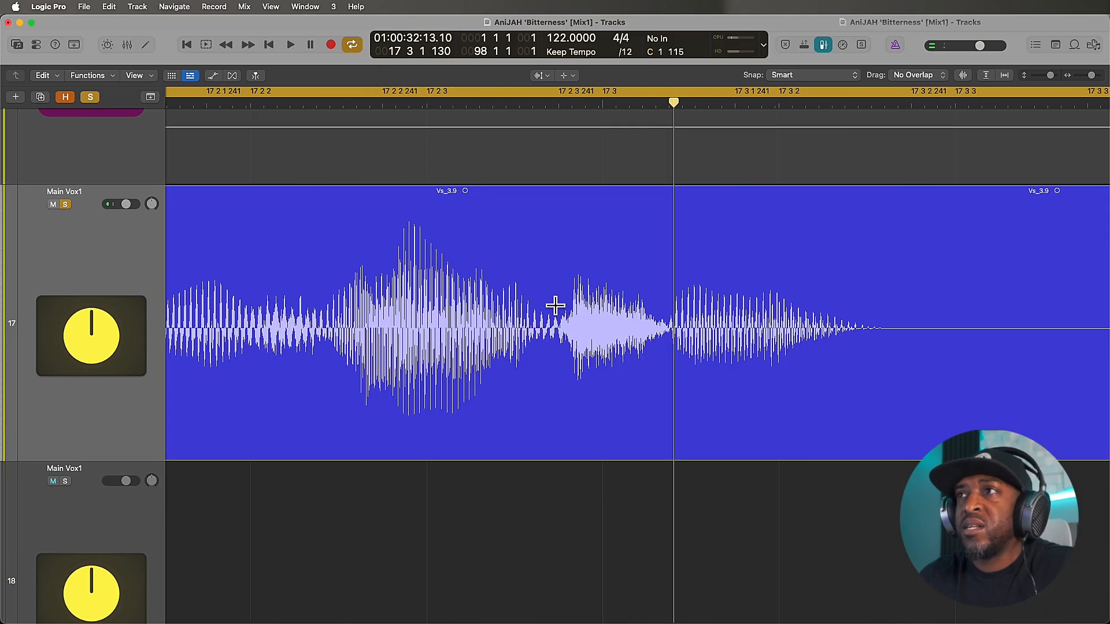
left_click_drag(556, 305, 668, 302)
key("ctrl+m")
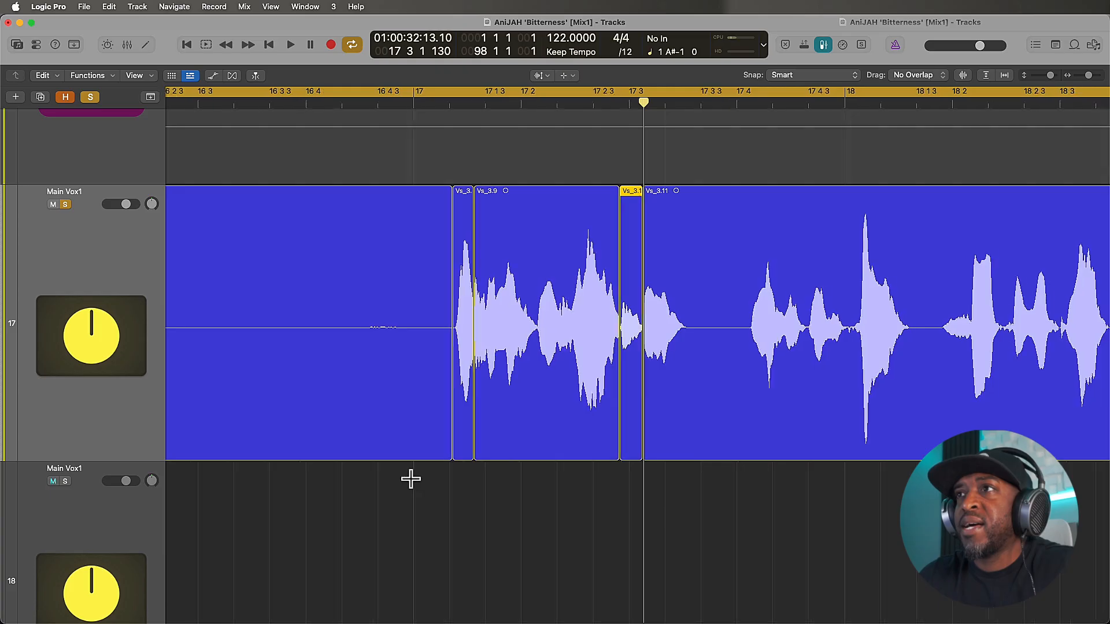
left_click(456, 488)
key("space")
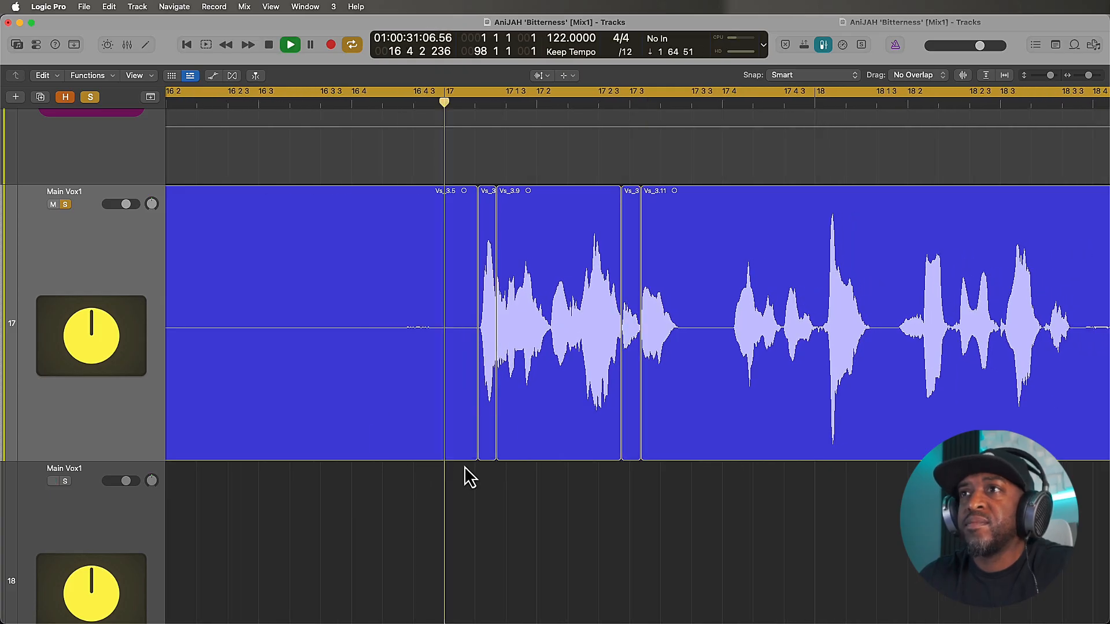
key("space")
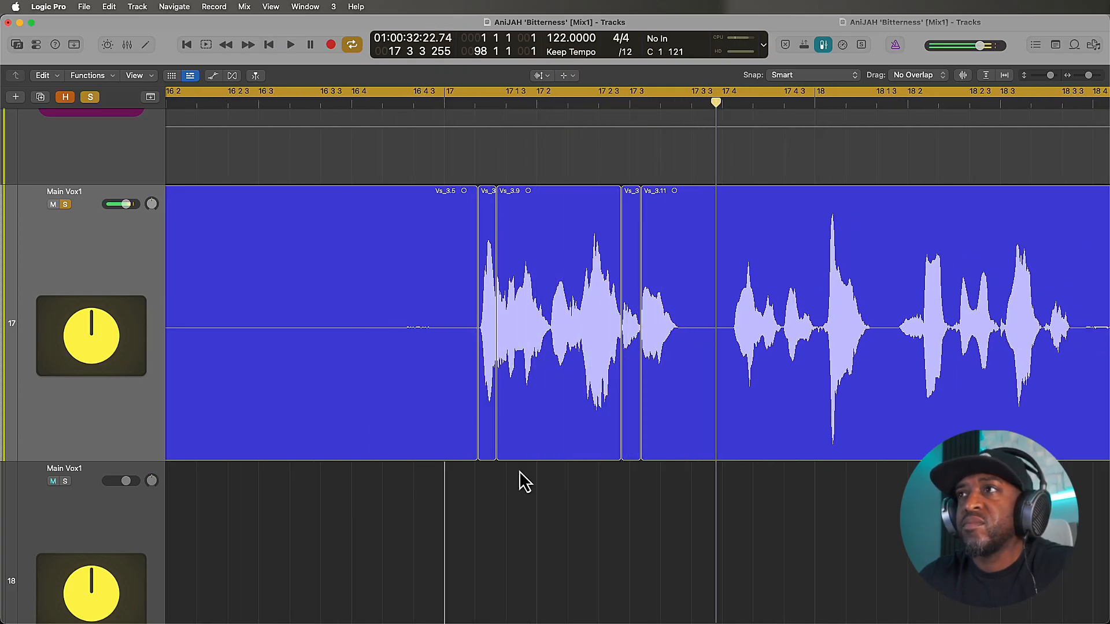
Step: Try lowering the gain of the short S region before beat 17 3 even further, auditioning it from around bar 17
left_click_drag(635, 315, 636, 343)
left_click(451, 318, "super")
key("space")
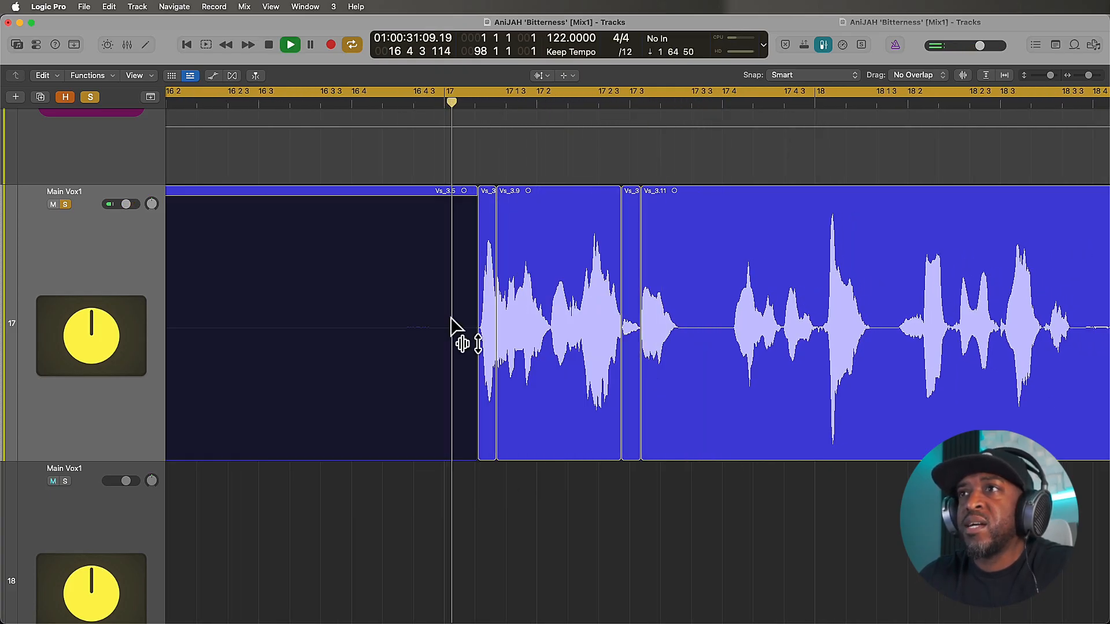
key("space")
left_click_drag(631, 335, 630, 350)
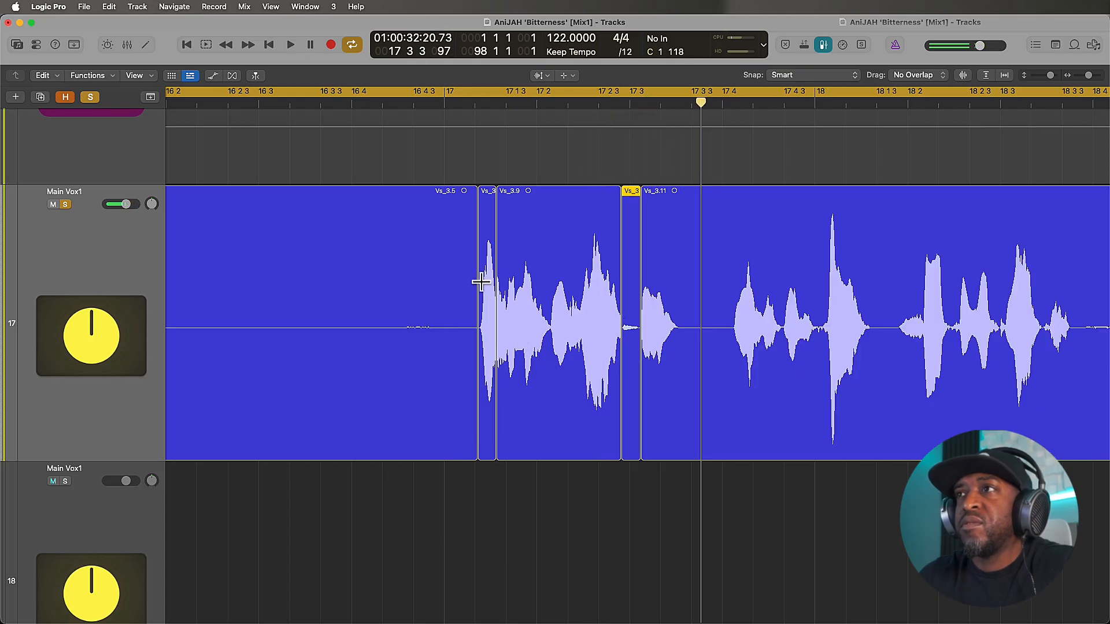
left_click(462, 292)
key("space")
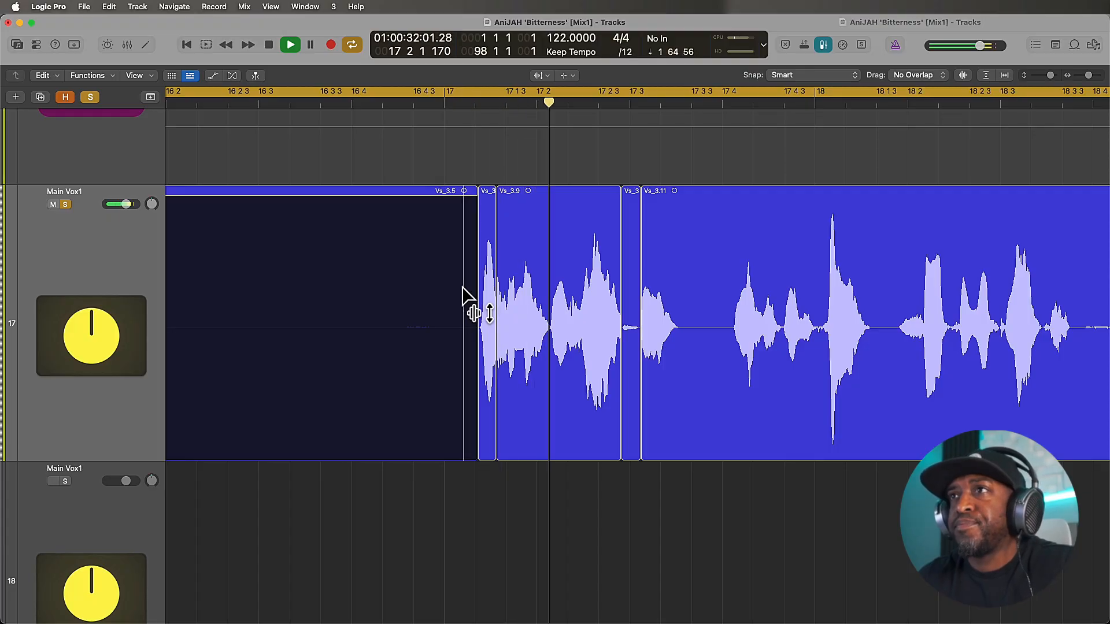
Step: Undo the extra gain reduction on the short S region and replay the phrase from around bar 17
key("super+z")
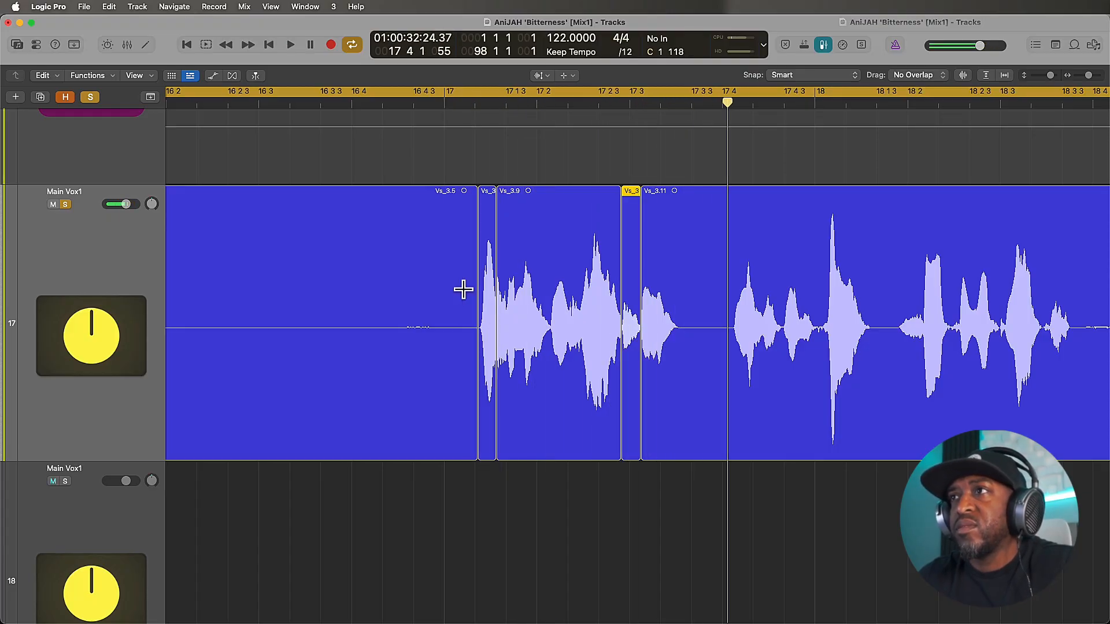
left_click(456, 302, "super")
key("space")
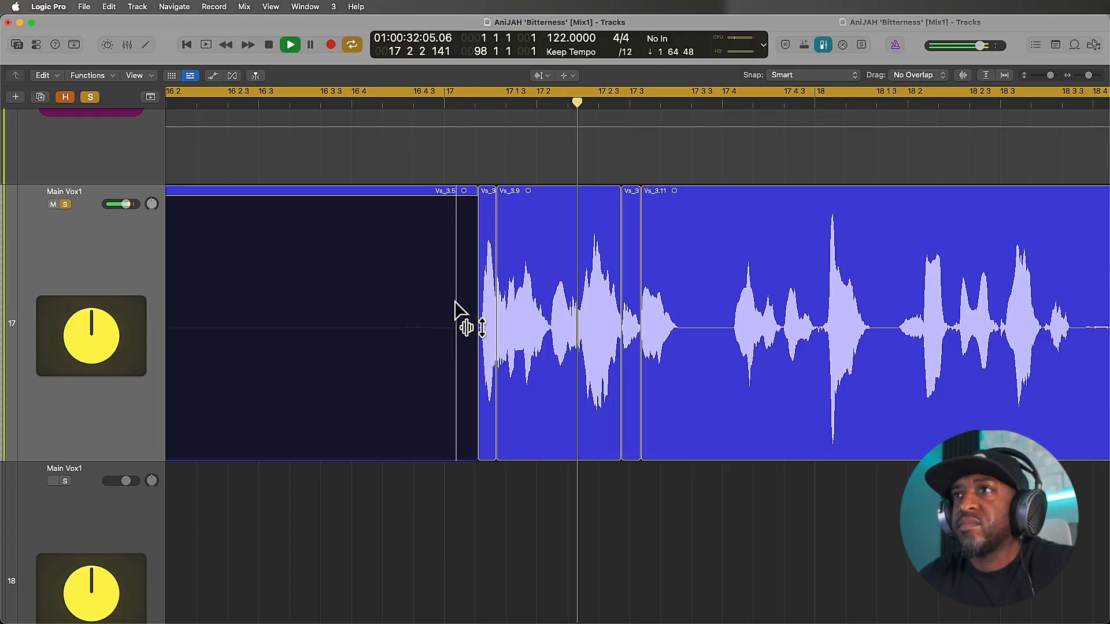
key("space")
Step: Look over the Vs_3.11 waveform for loud peaks around bar 18 and play the vocal phrase again
key("super+Left")
key("super+Left")
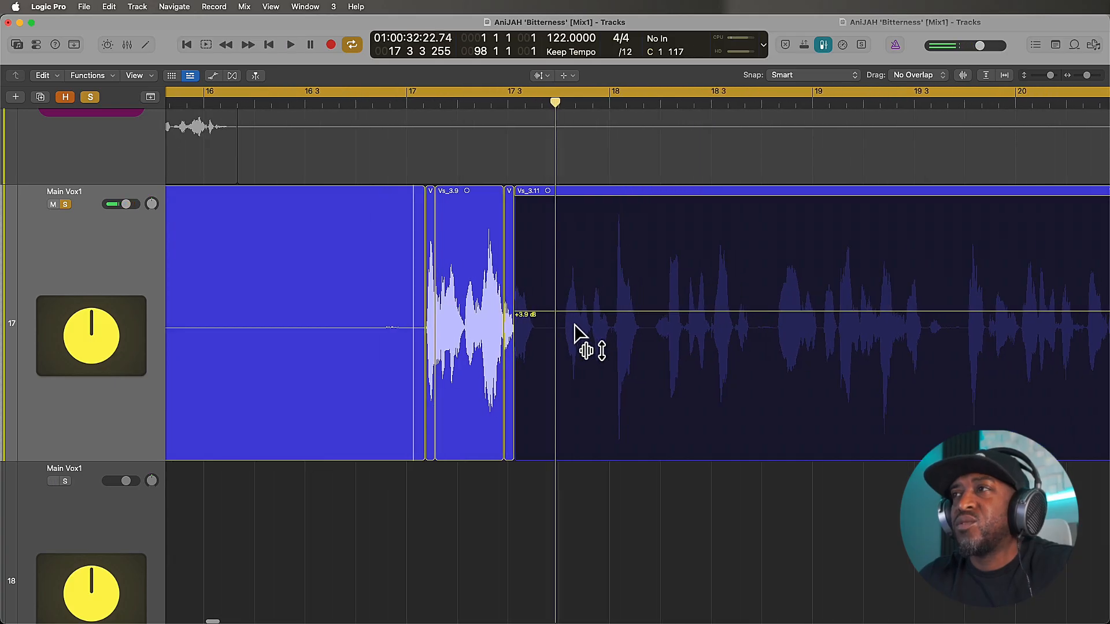
scroll(606, 331, "right", 2)
left_click_drag(617, 315, 635, 300)
key("space")
left_click(679, 490)
key("super+Left")
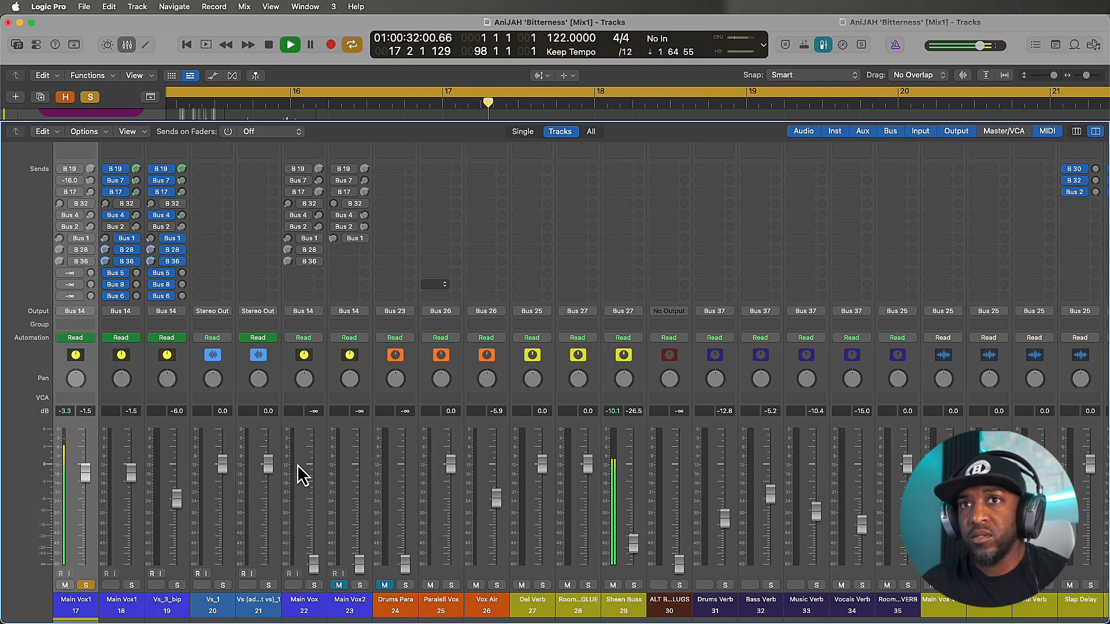
Step: Open the N-Console plug-in on the Main Vox1 channel and play the vocal to check its VU meter
scroll(295, 471, "right", 2)
key("space")
scroll(294, 465, "left", 4)
scroll(373, 474, "up", 5)
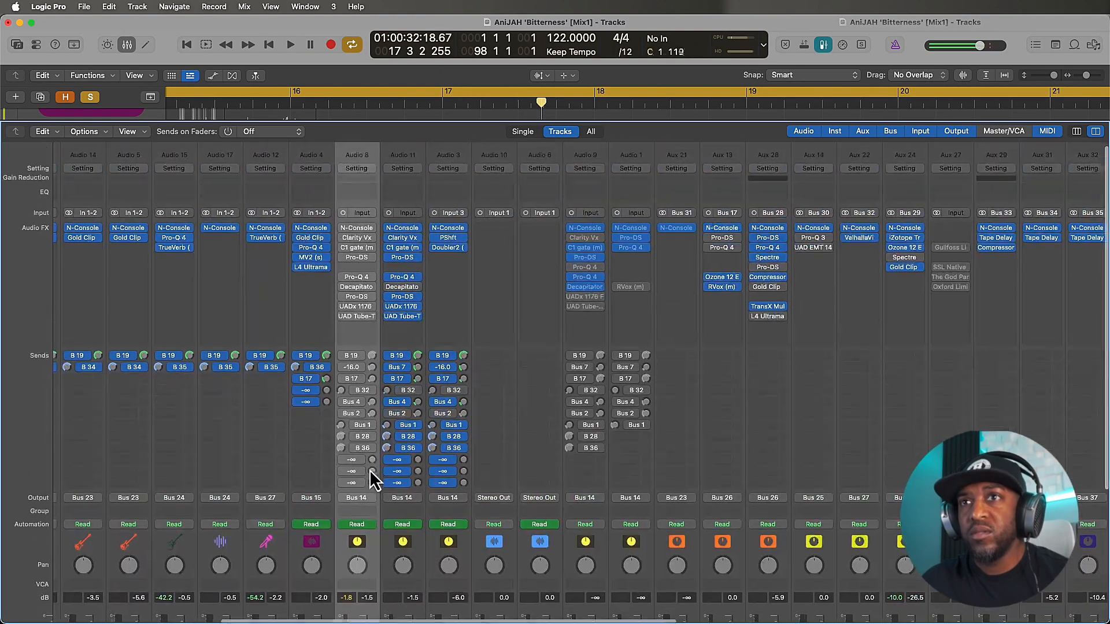
left_click(354, 230)
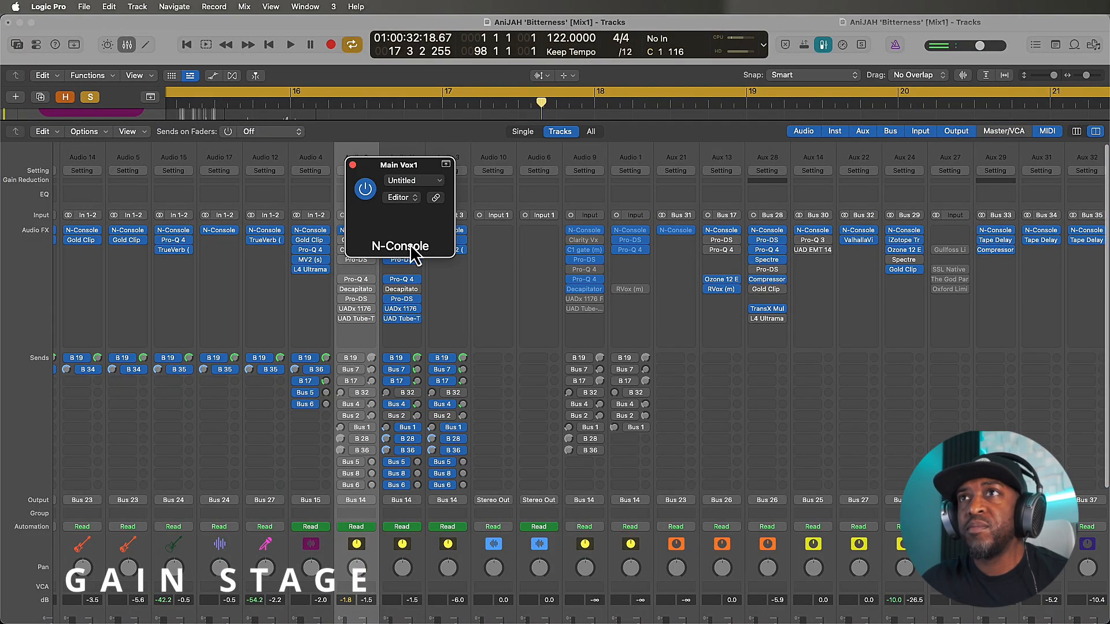
key("space")
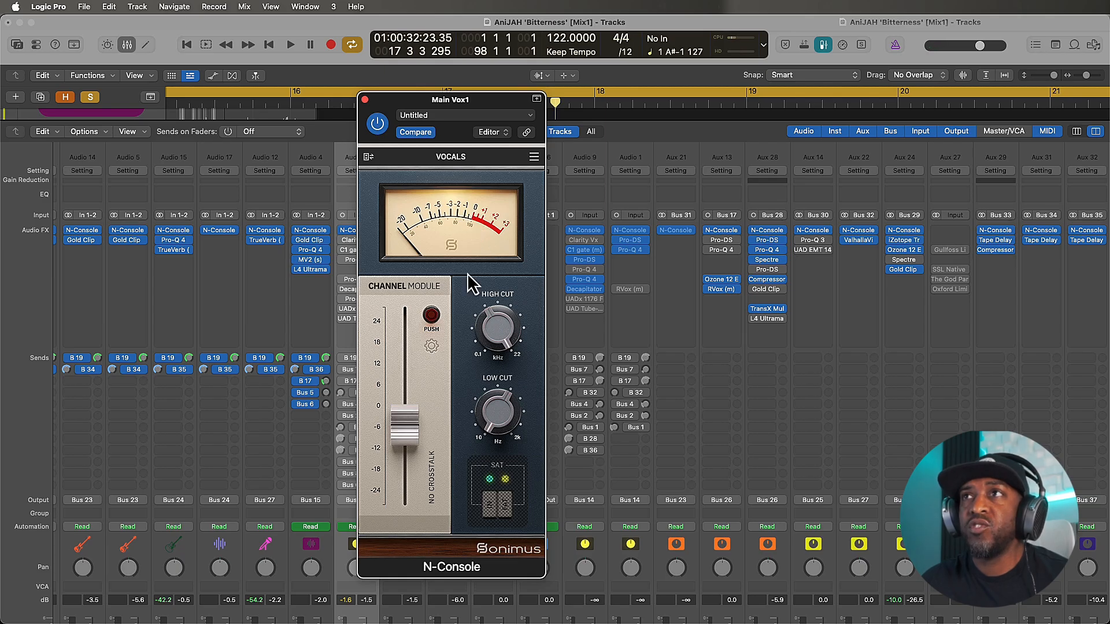
key("space")
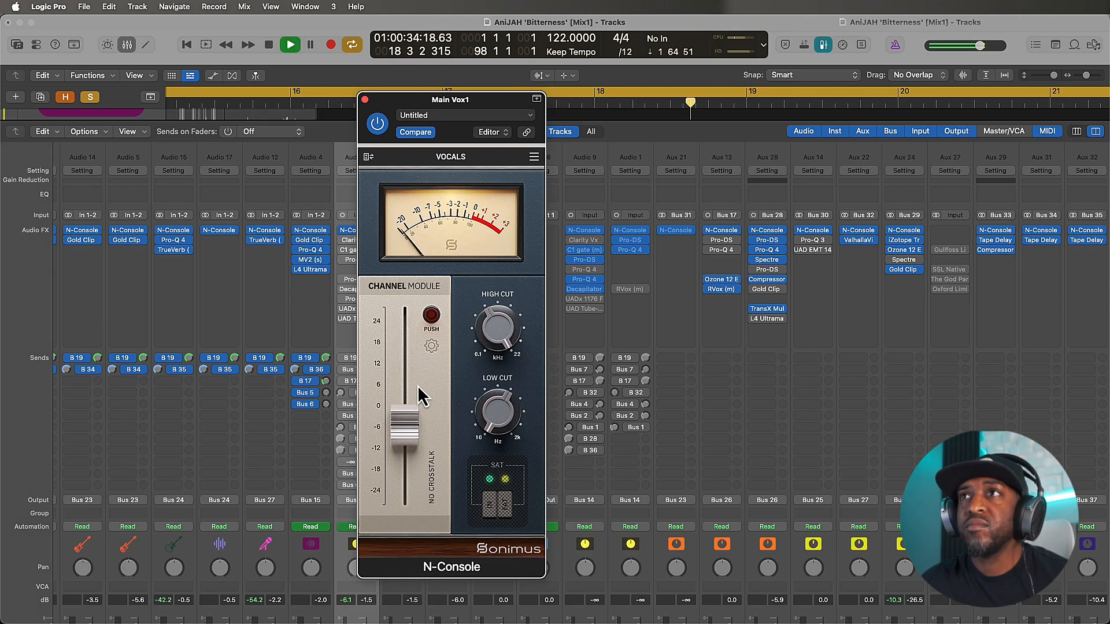
key("space")
Step: Move the N-Console window clear of the Main Vox1 channel and play the vocal to check the channel level
scroll(346, 424, "down", 5)
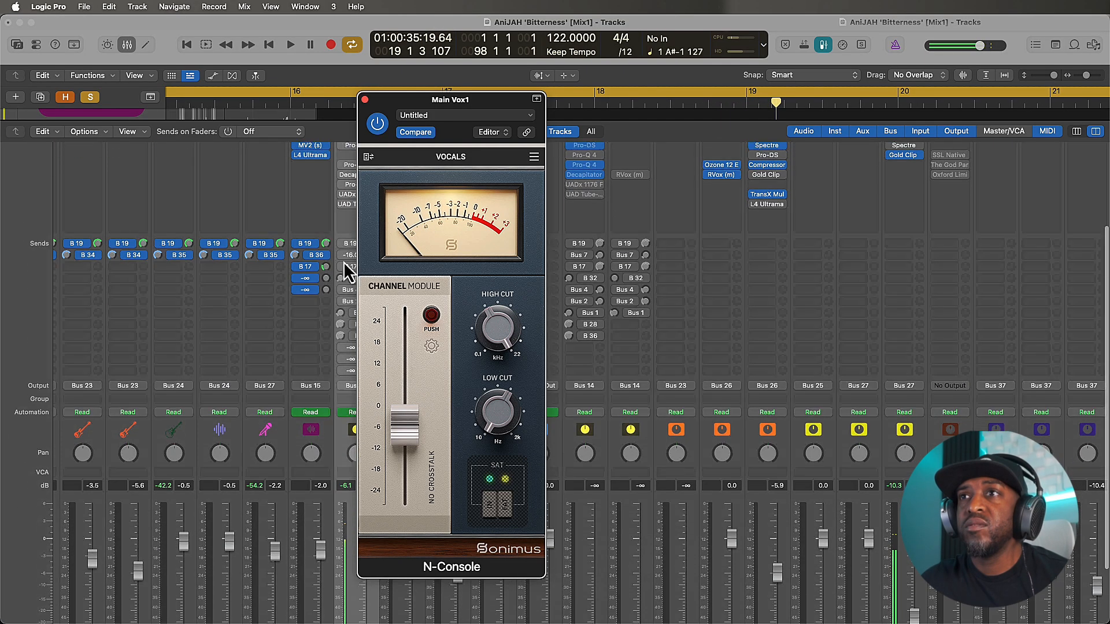
left_click_drag(421, 107, 531, 104)
key("space")
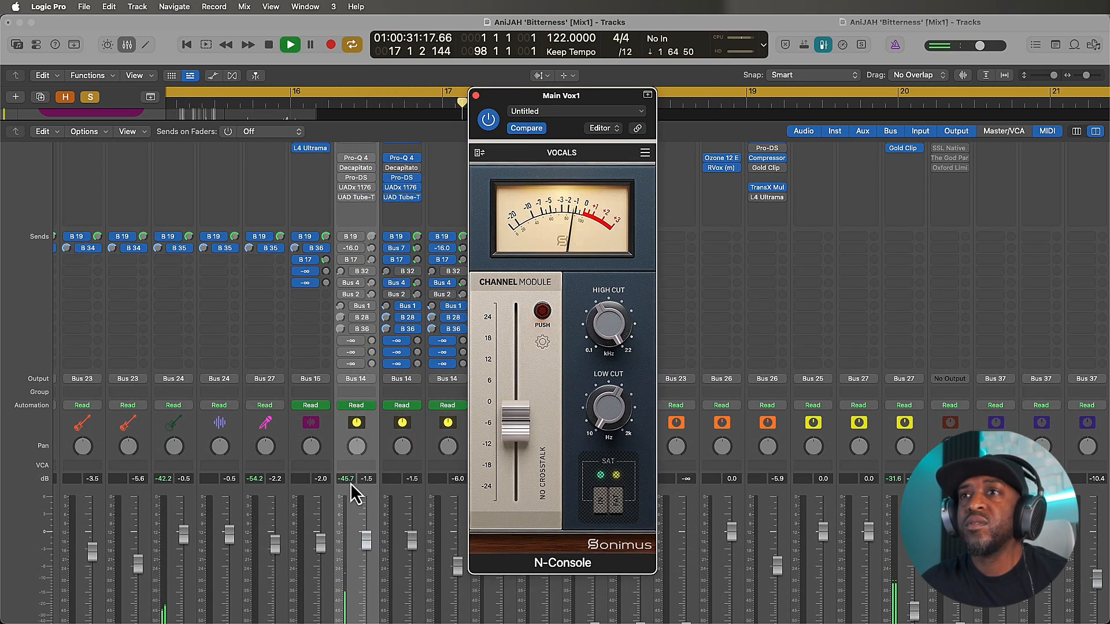
key("space")
scroll(358, 509, "down", 3)
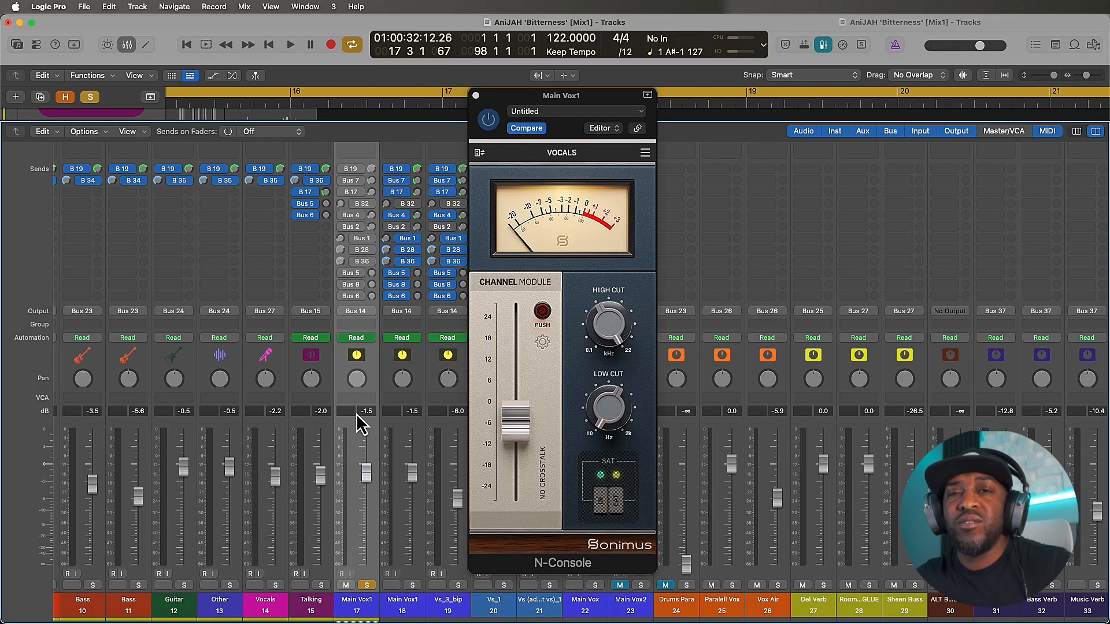
Step: Unsolo Main Vox1 and reset its fader to 0.0 dB, auditioning the vocal in the full mix
key("space")
left_click(367, 583)
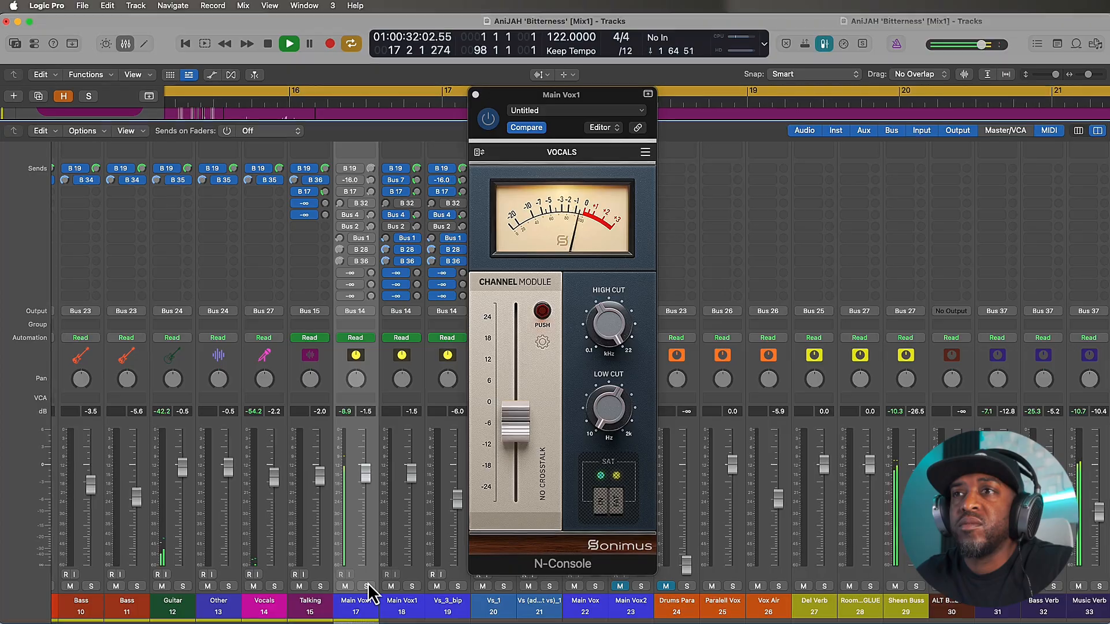
key("space")
left_click(368, 475, "alt")
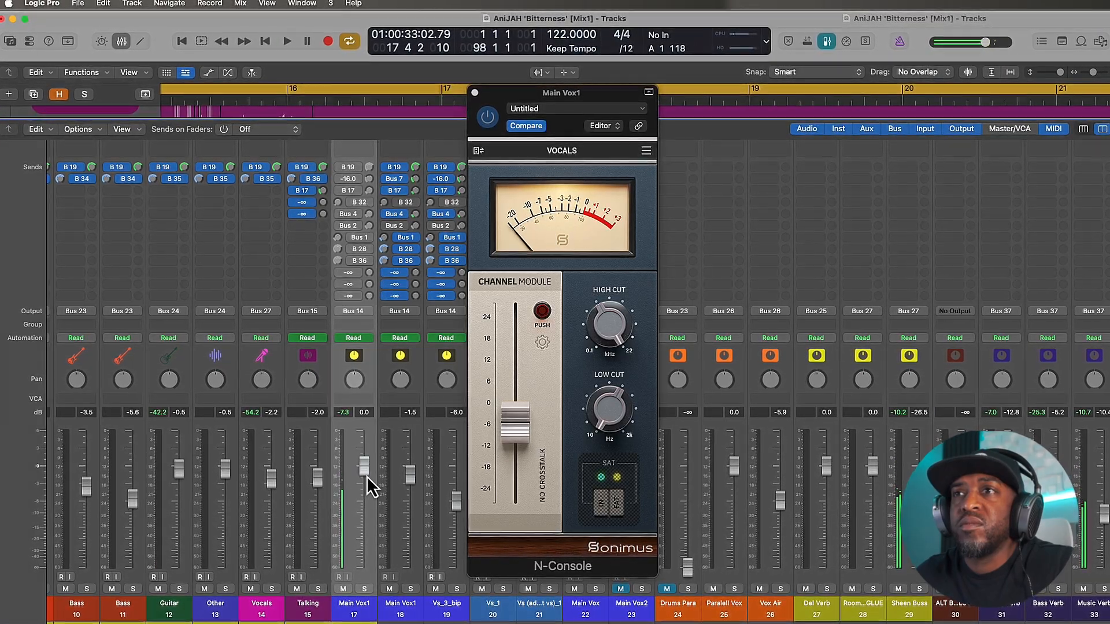
key("comma")
key("space")
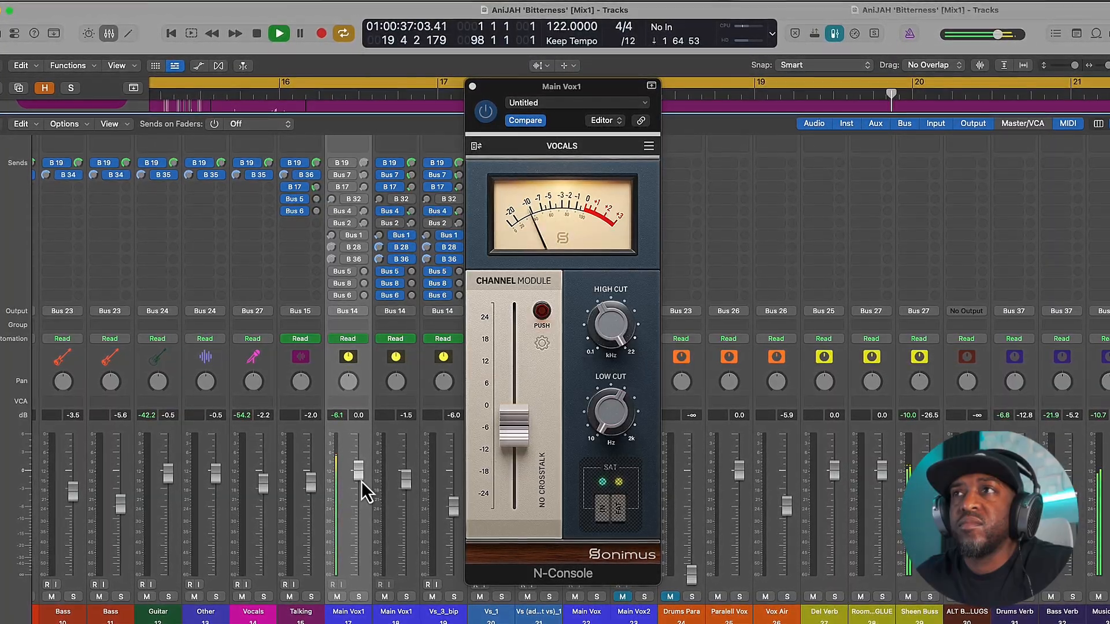
key("space")
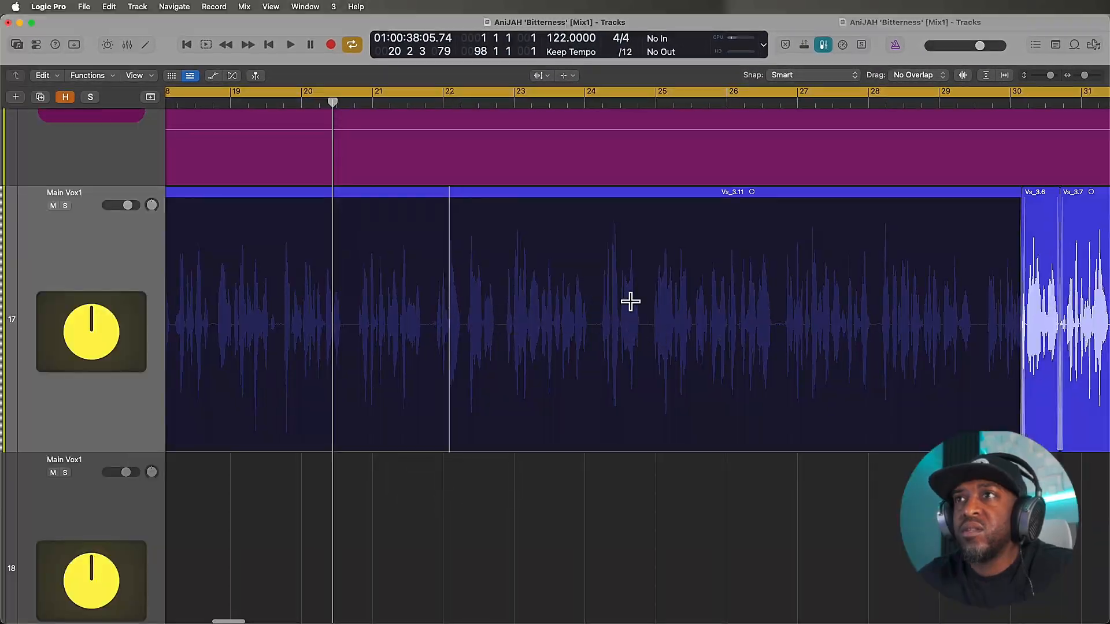
Step: Split the loud peak just after beat 24 2 of Vs_3.11 into its own region and lower its gain to +2.0 dB
left_click(615, 289)
scroll(615, 289, "up", 8)
left_click(601, 306, "super")
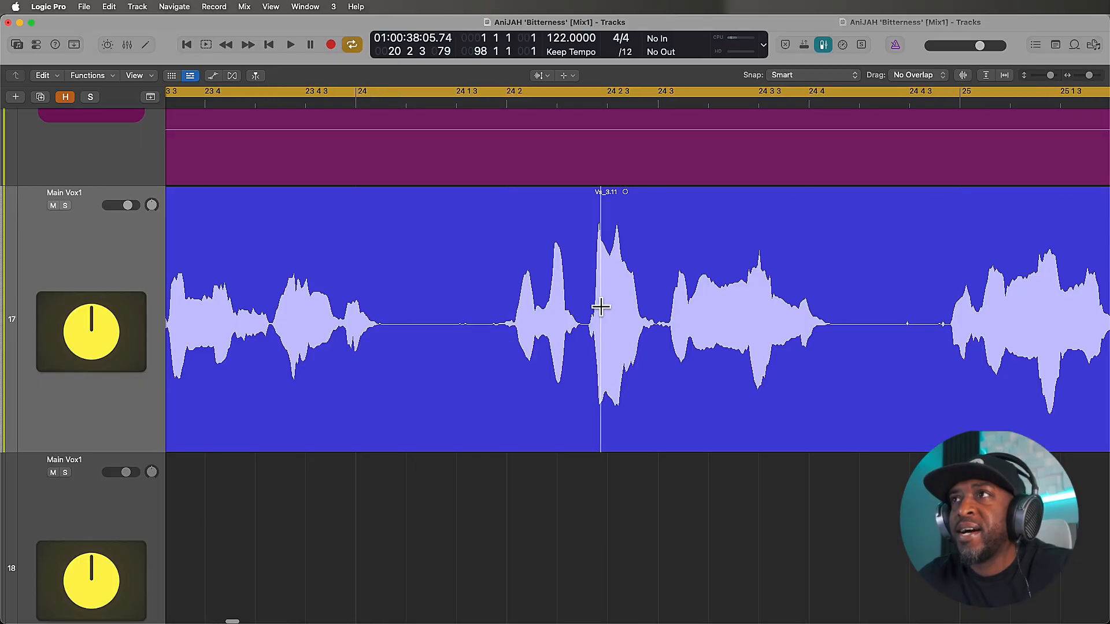
left_click_drag(590, 307, 649, 293)
left_click(642, 294)
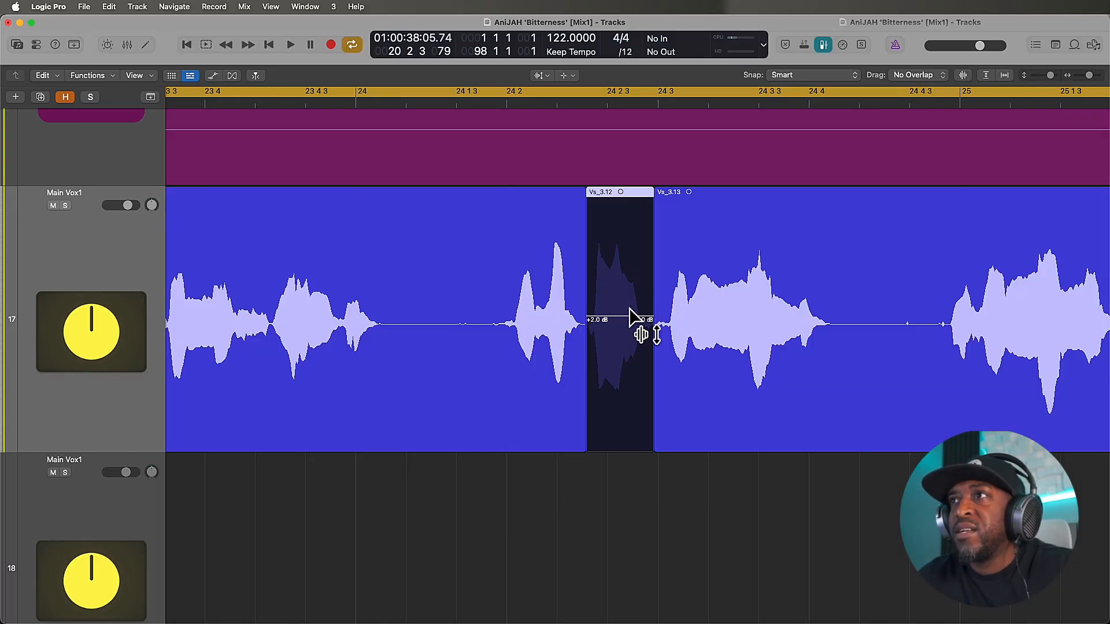
Step: Split the loud peak shortly after bar 27 of the Vs_3.13 region into its own region
scroll(630, 317, "down", 8)
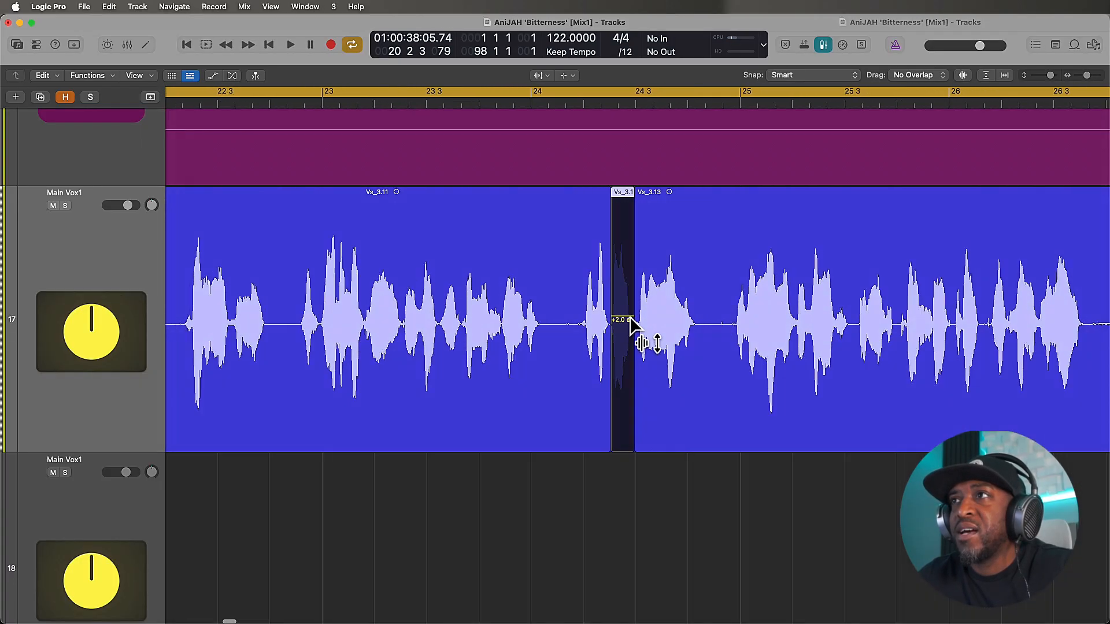
scroll(630, 317, "right", 5)
scroll(952, 360, "up", 5)
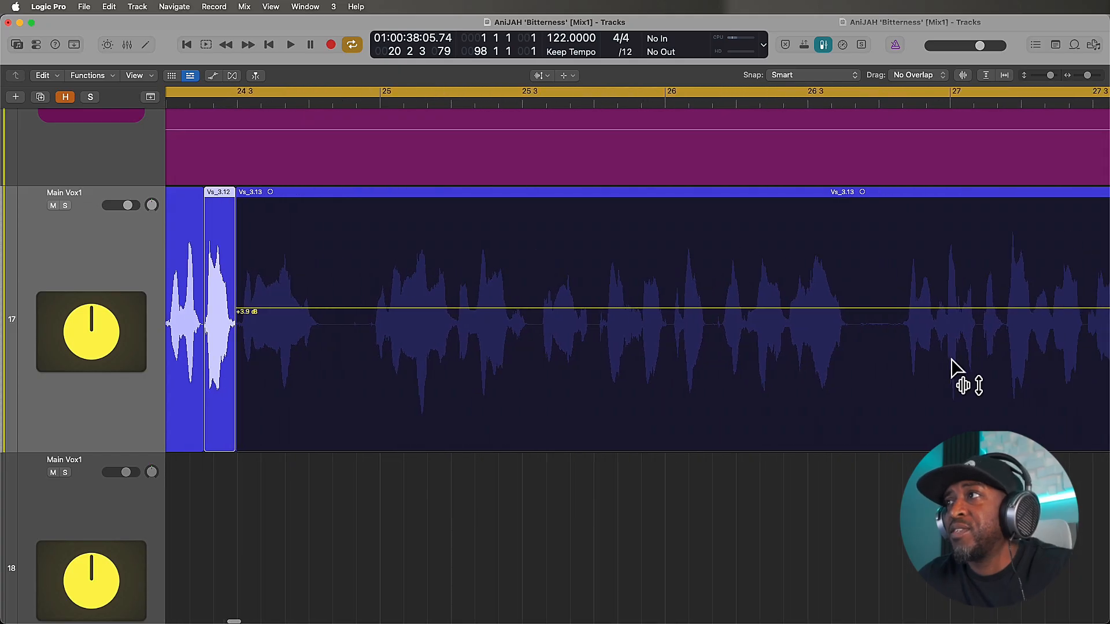
scroll(804, 291, "right", 5)
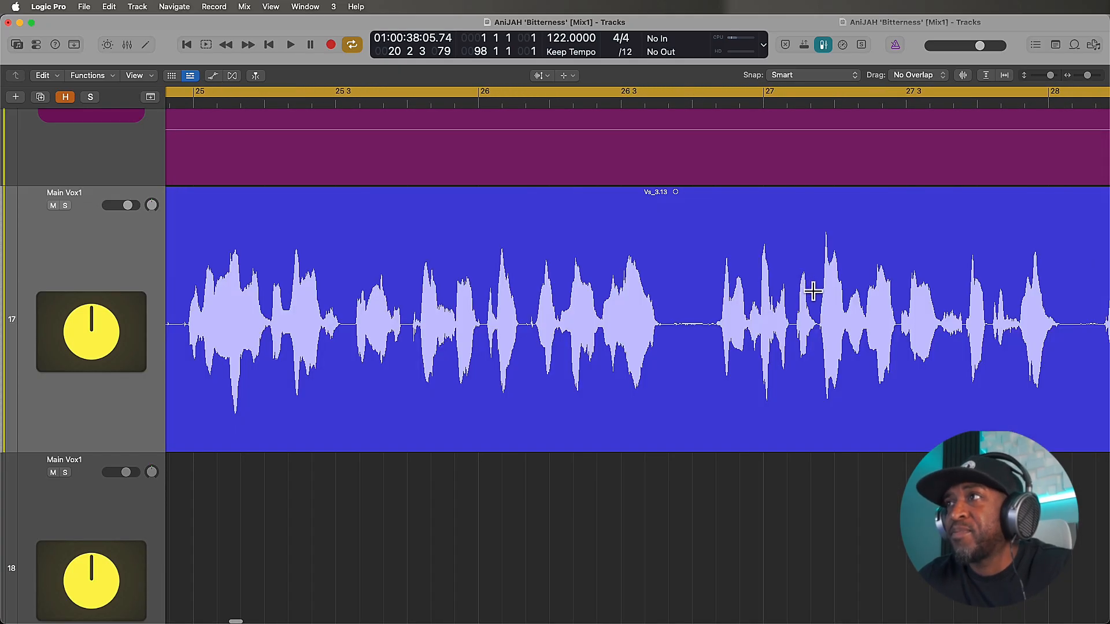
left_click_drag(818, 291, 842, 291)
left_click(837, 295)
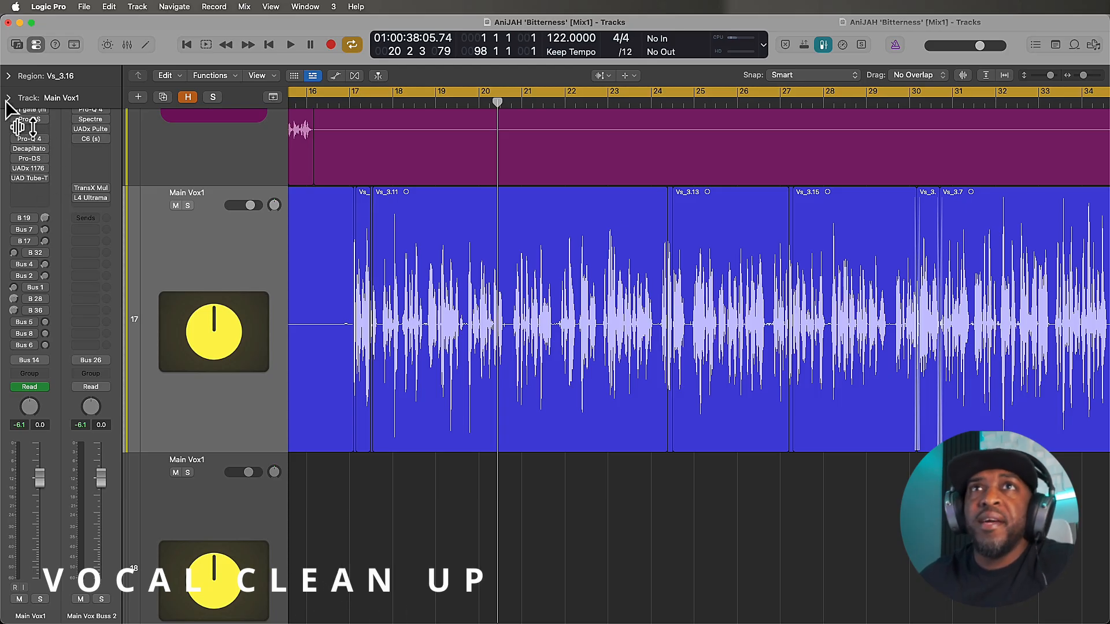
Step: Open Clarity Vx Pro on Main Vox1 and audition its ambience/voice control on the soloed vocal
left_click(355, 243)
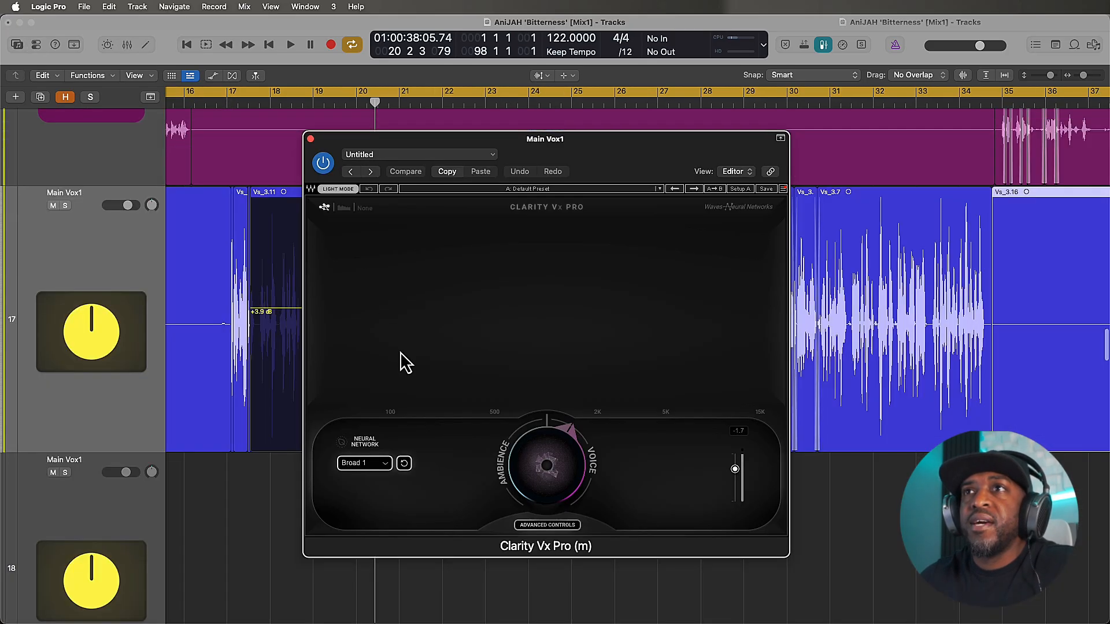
left_click_drag(413, 139, 446, 137)
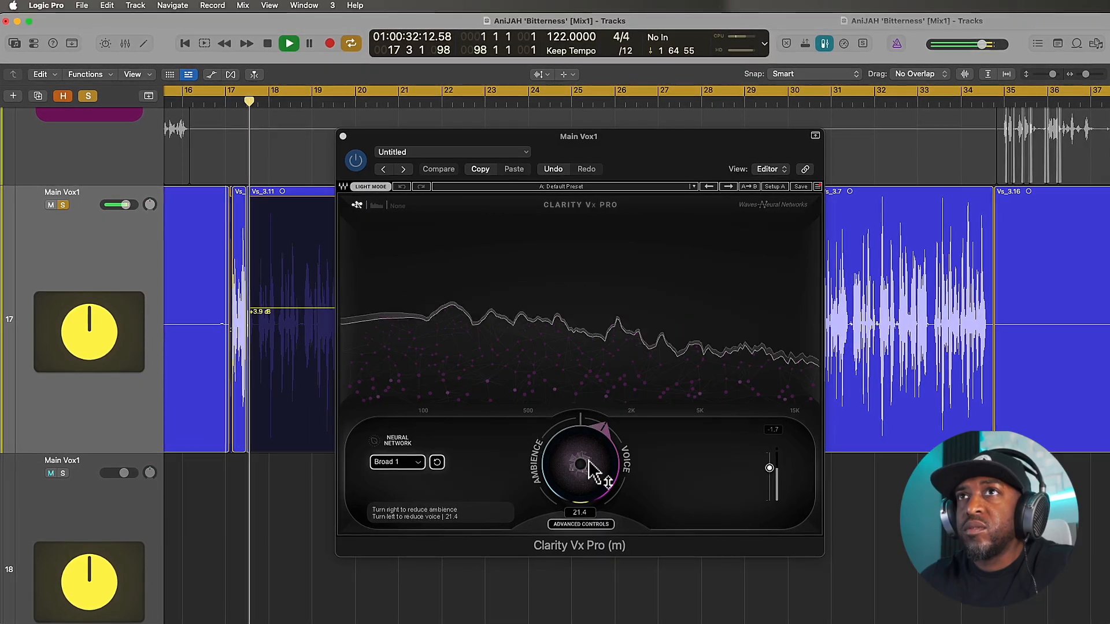
mouse_move(588, 463)
left_mouse_down()
mouse_move(603, 570)
mouse_move(616, 400)
mouse_move(589, 457)
left_mouse_up()
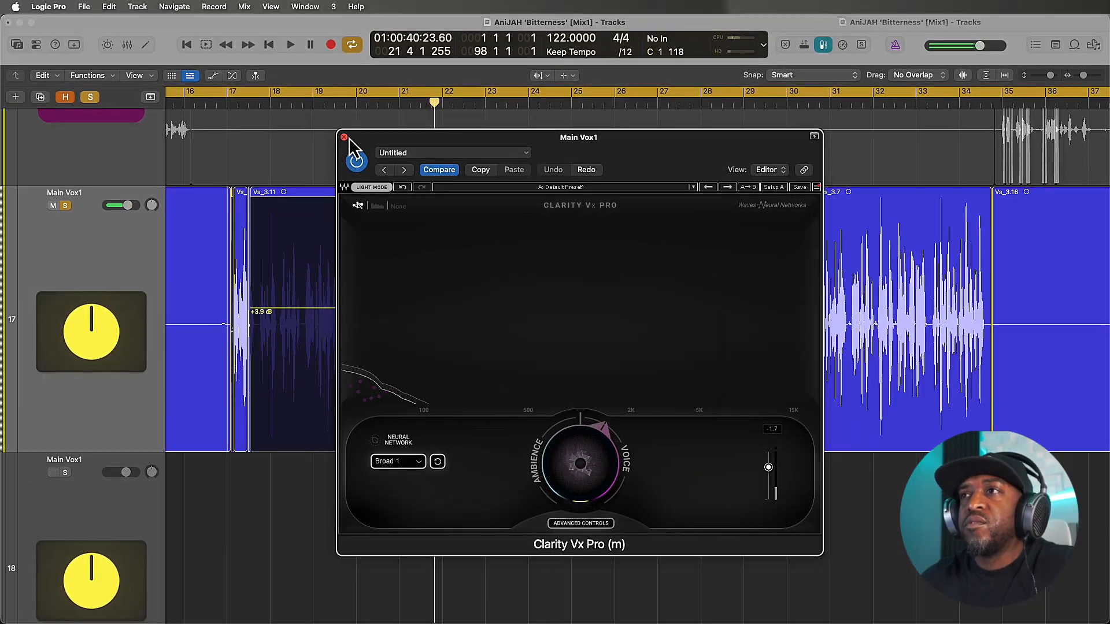
Step: Open the C1 gate plug-in on Main Vox1 and hide the mixer to show the vocal regions
mouse_move(572, 474)
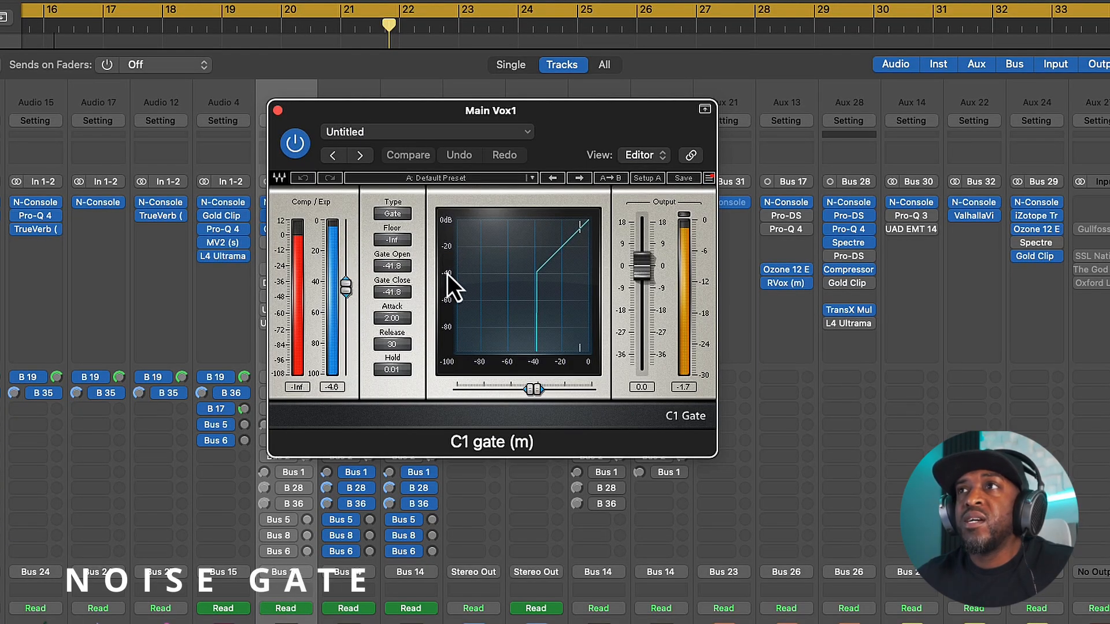
key("x")
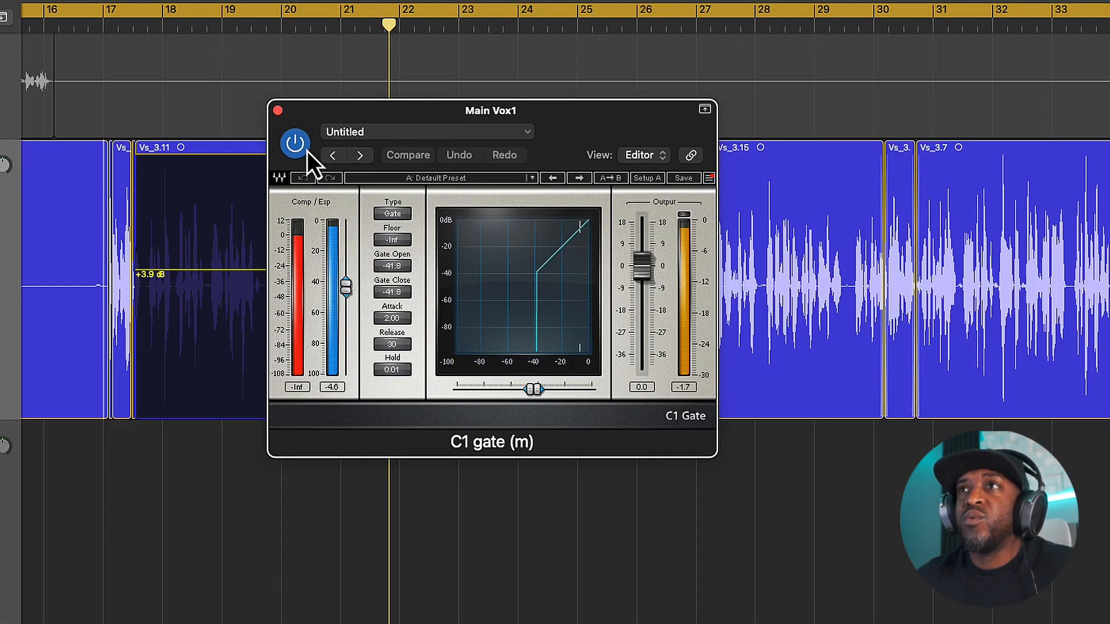
Step: Play the vocal to compare it with the C1 gate bypassed and active, and close the gate
key("space")
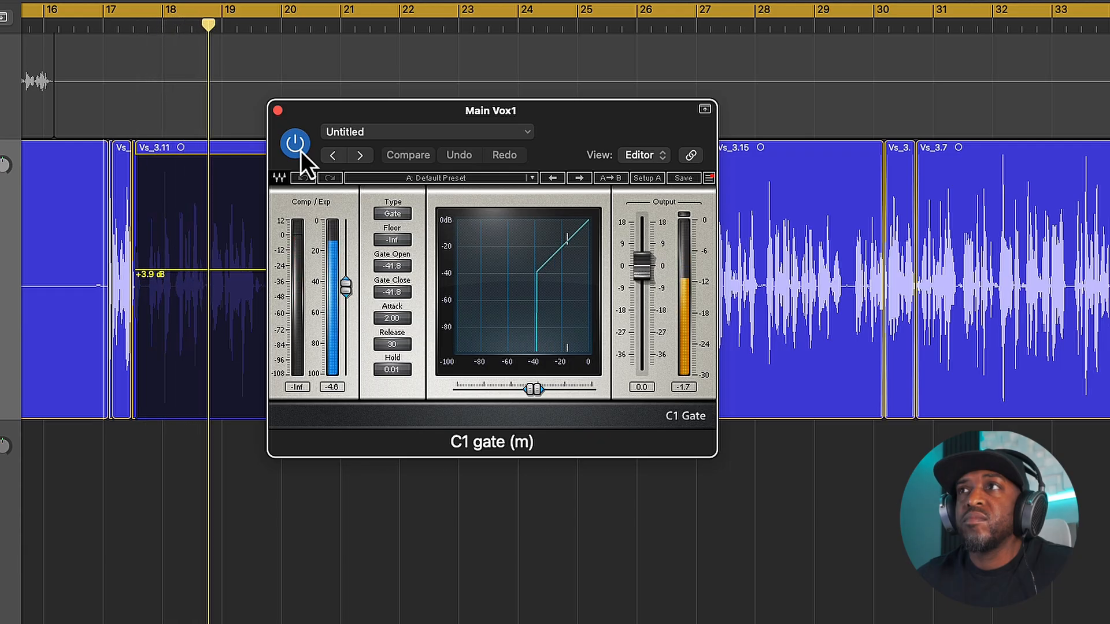
left_click(300, 150)
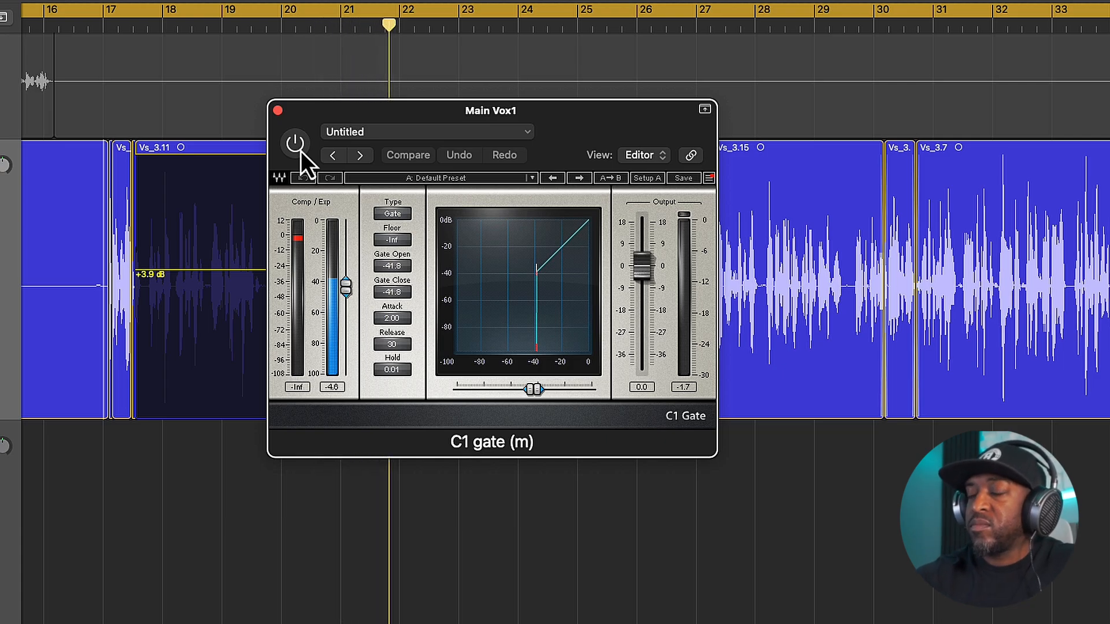
left_click(300, 150)
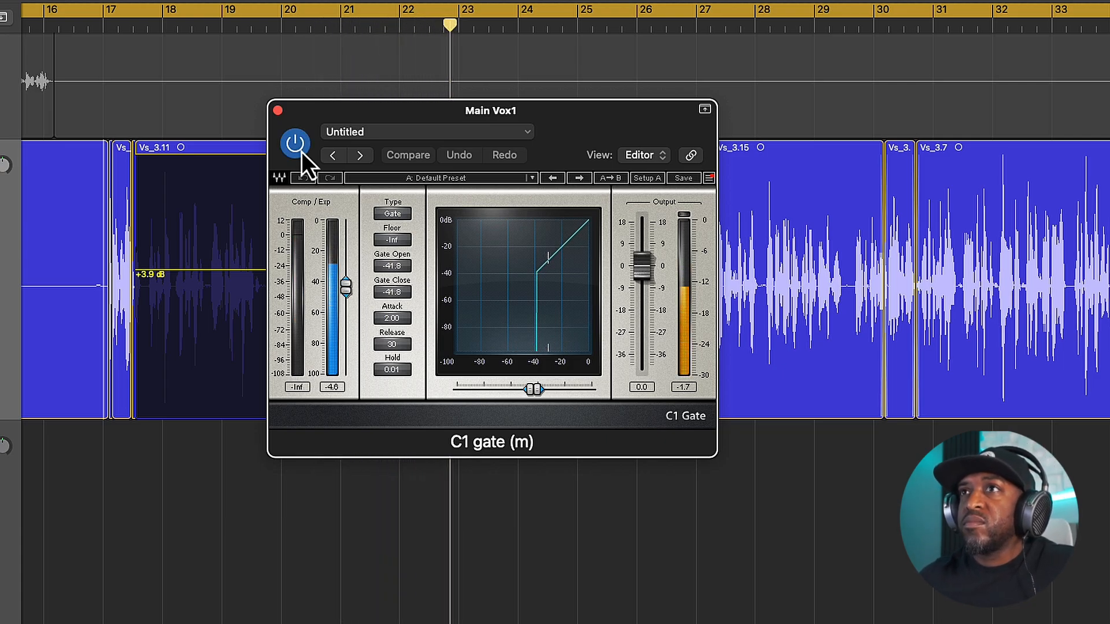
left_click(278, 111)
Step: Open the first Pro-DS de-esser on Main Vox1 and hide the mixer to show the vocal regions behind it
left_click(286, 501)
key("x")
left_click(292, 277)
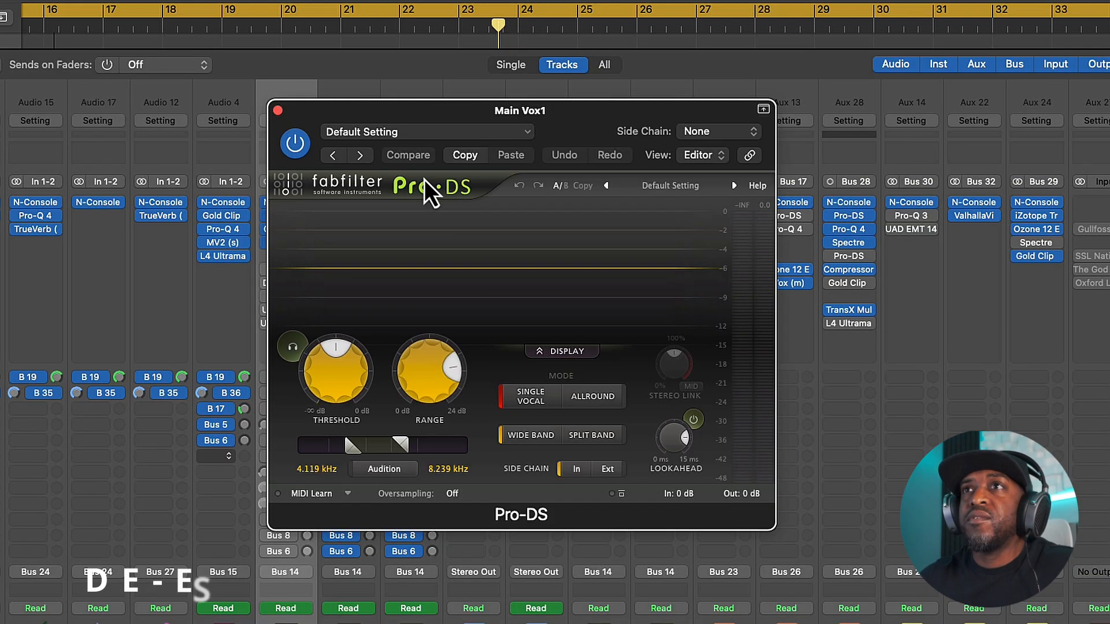
key("x")
left_click_drag(605, 124, 605, 142)
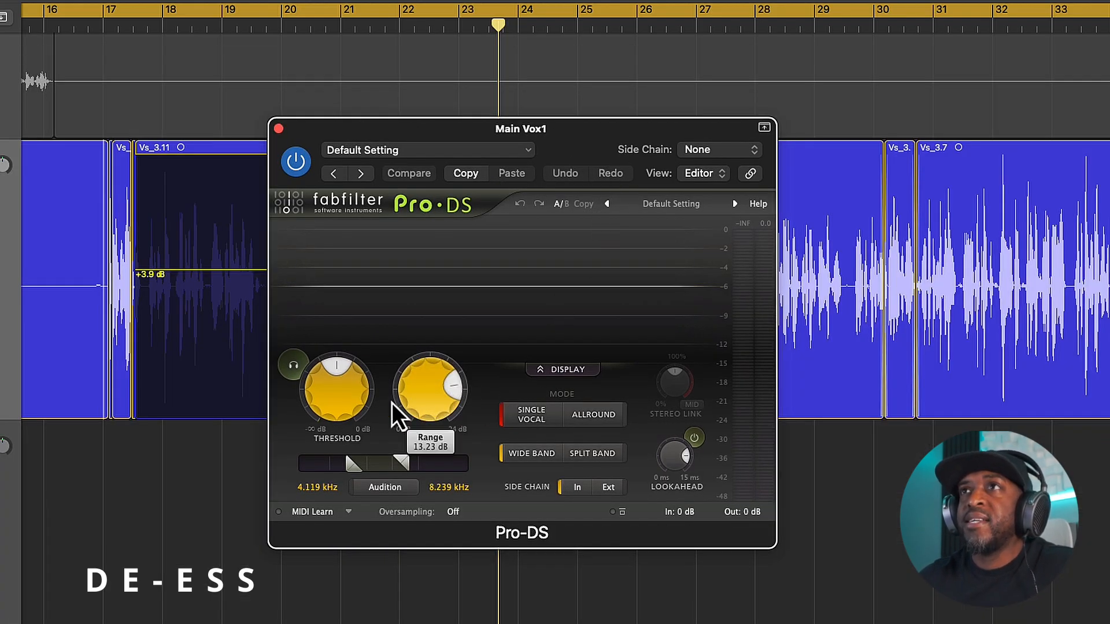
Step: Play the soloed vocal and compare it with Pro-DS bypassed and active
key("space")
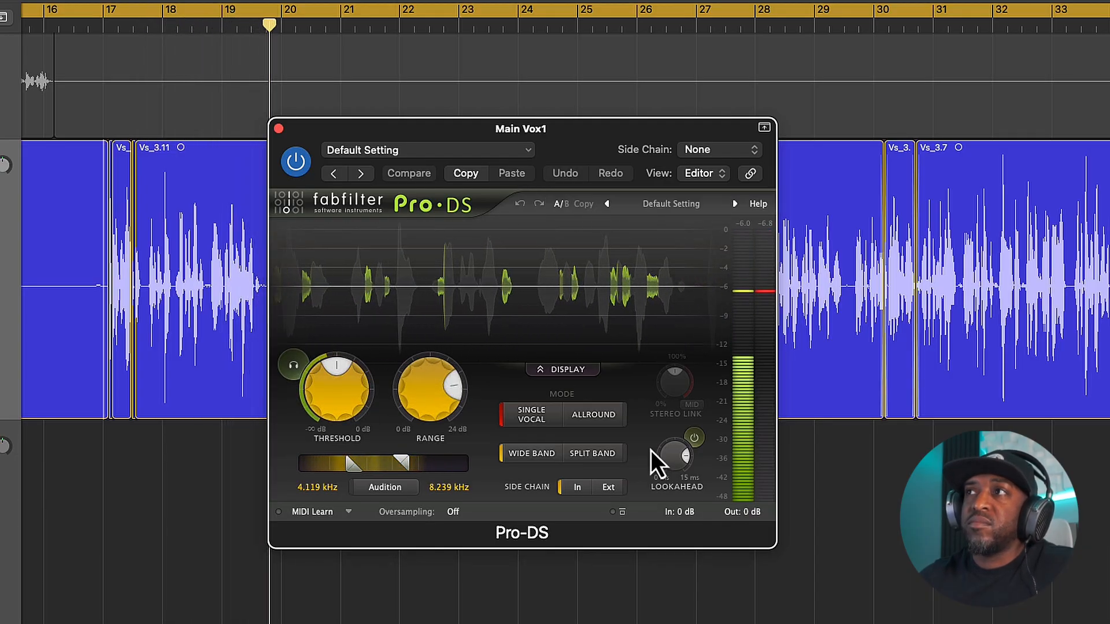
left_click(296, 160)
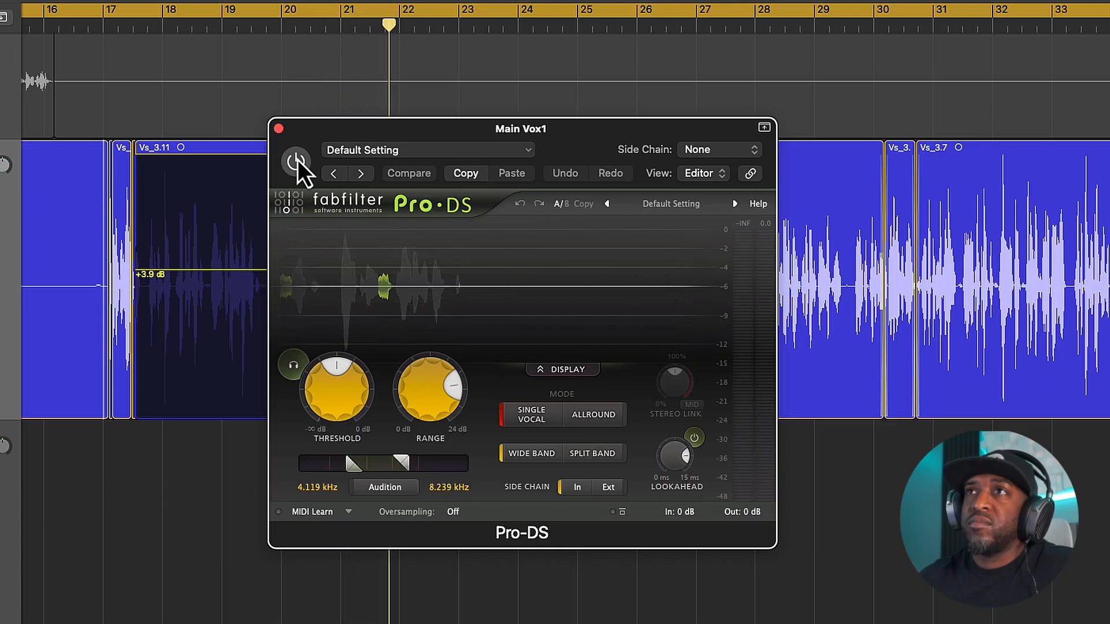
left_click(297, 159)
Step: Replay the passage around bar 21 of Vs_3.11 with Pro-DS active and bypassed, leaving it active and closing it
left_click_drag(397, 130, 411, 244)
key("space")
left_click(366, 157)
key("space")
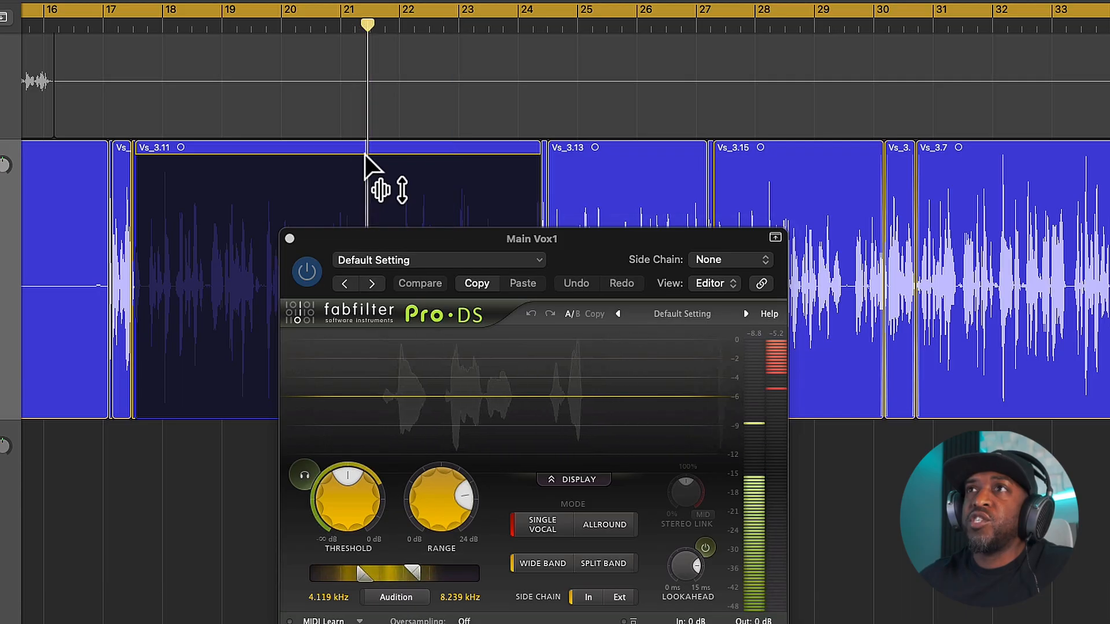
key("space")
left_click(338, 176)
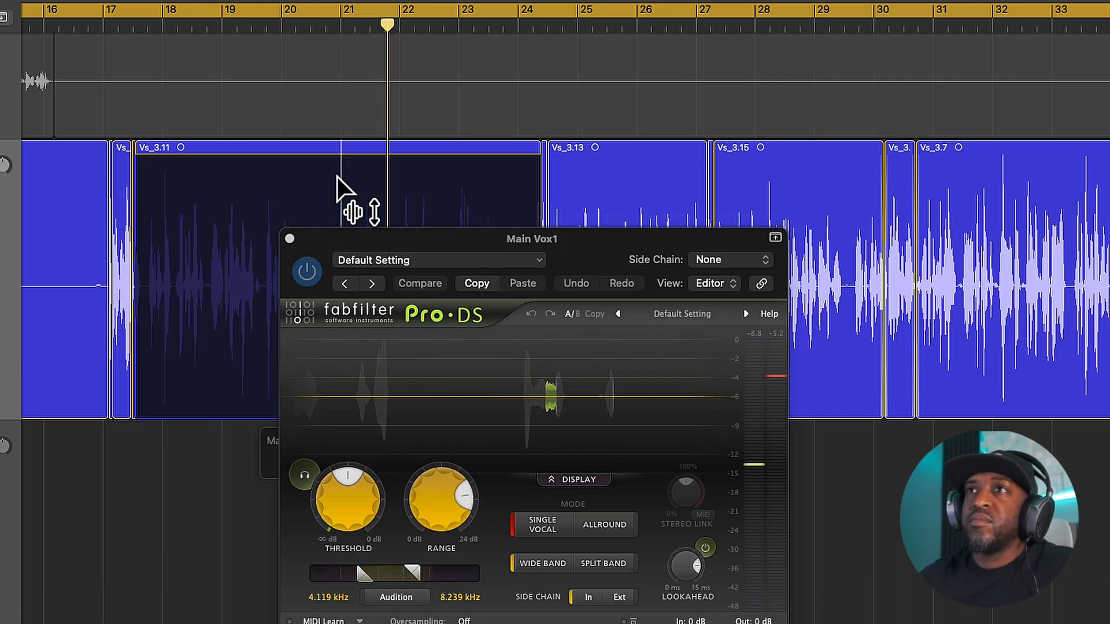
key("space")
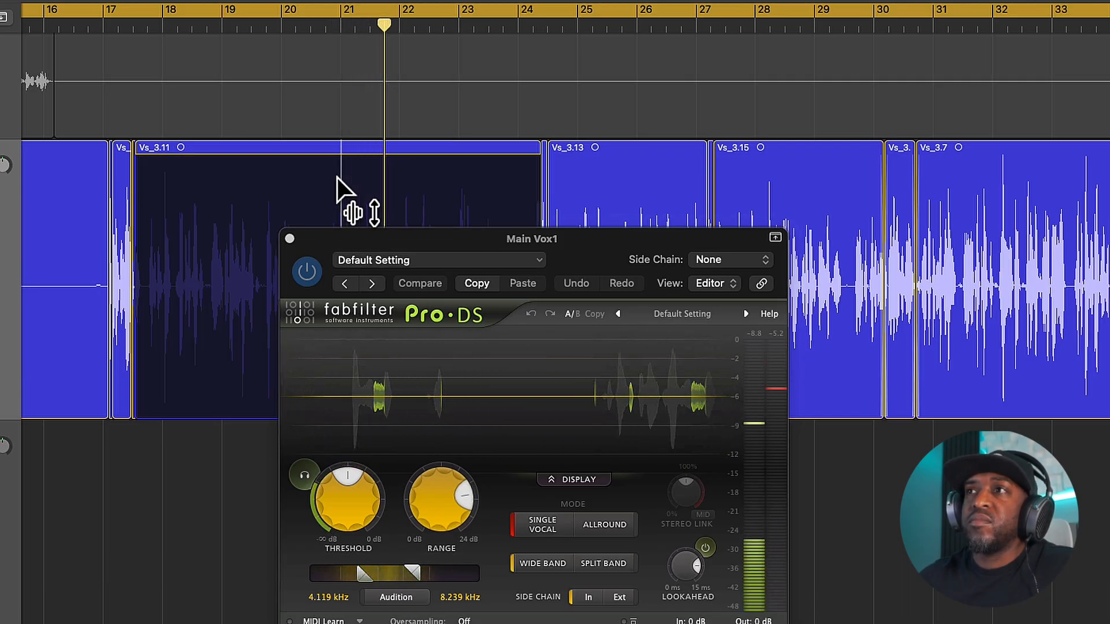
left_click(307, 269)
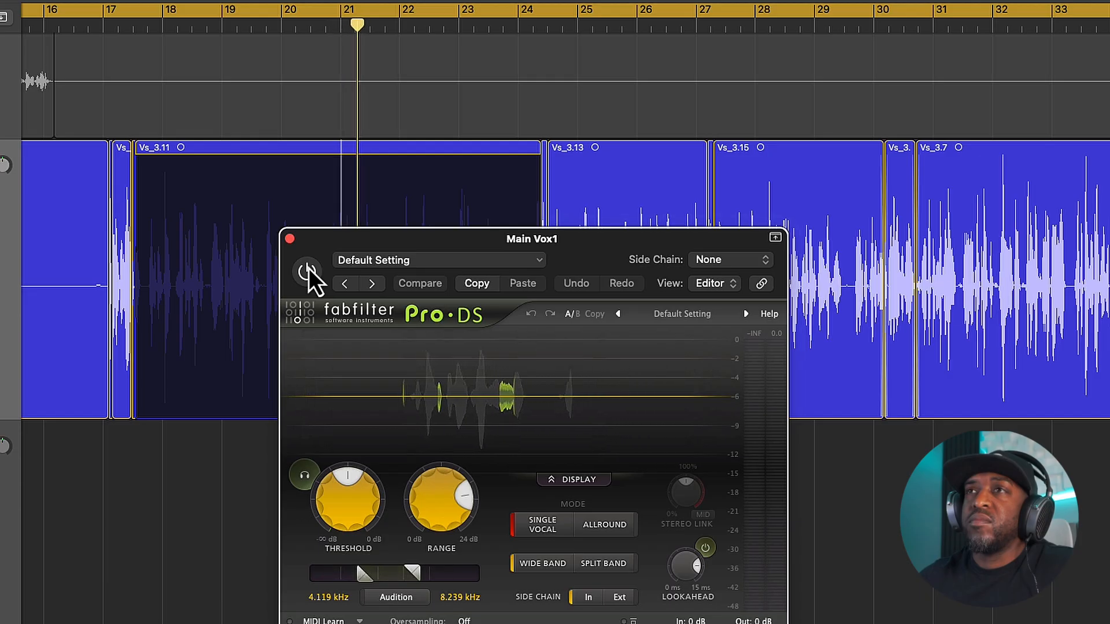
left_click(308, 270)
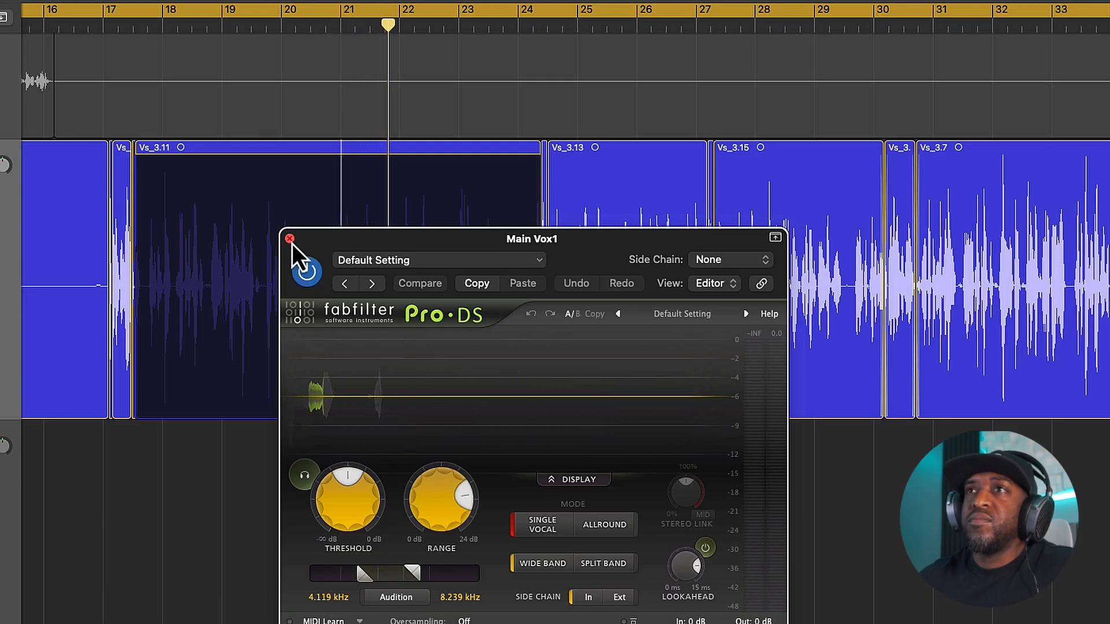
left_click(289, 239)
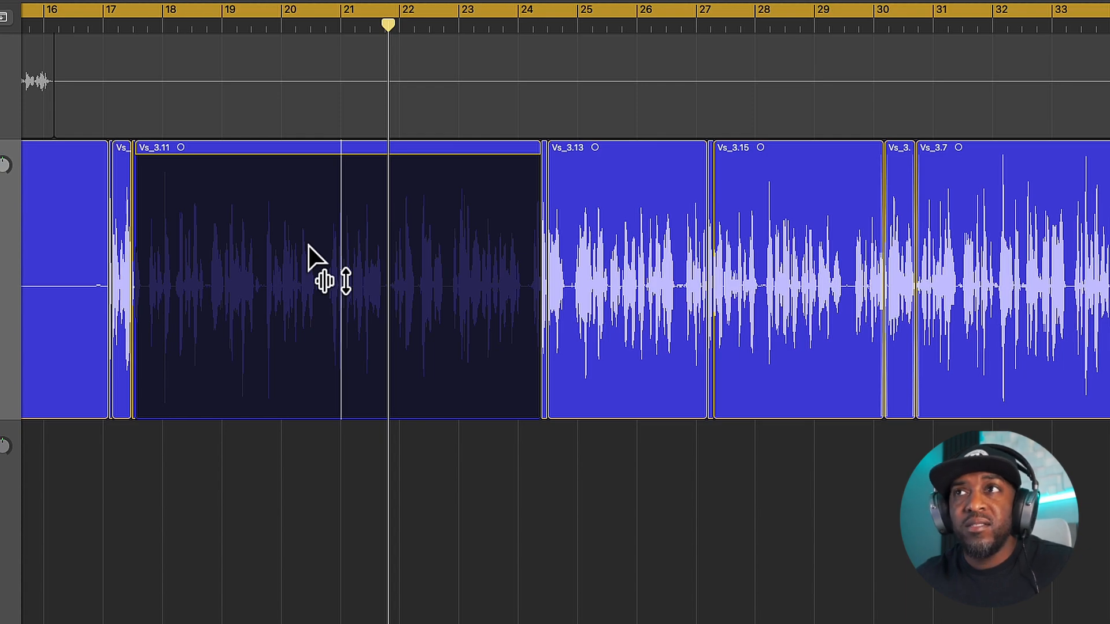
Step: Move Pro-Q 4 directly below the first Pro-DS on Main Vox1 and open it active, with the mixer hidden
key("x")
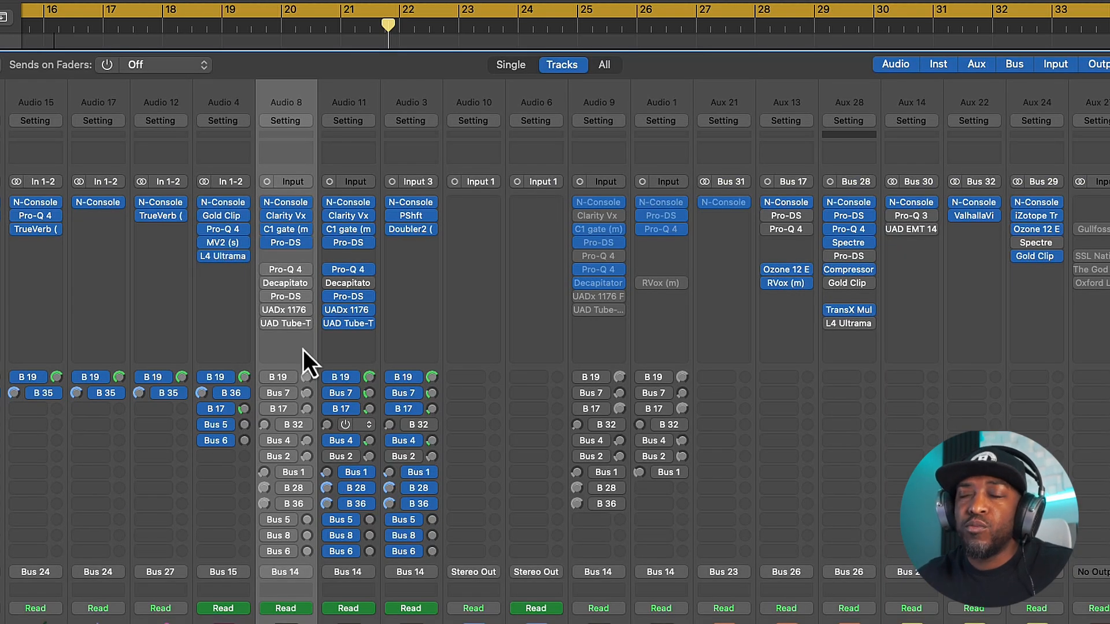
left_click_drag(286, 272, 291, 262)
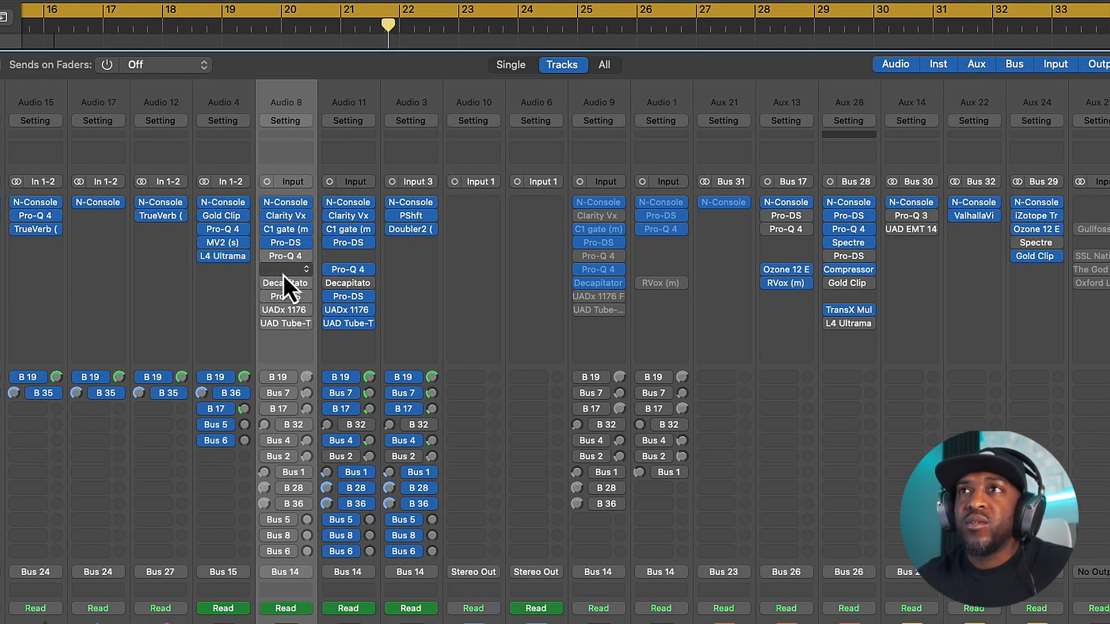
left_click(289, 258)
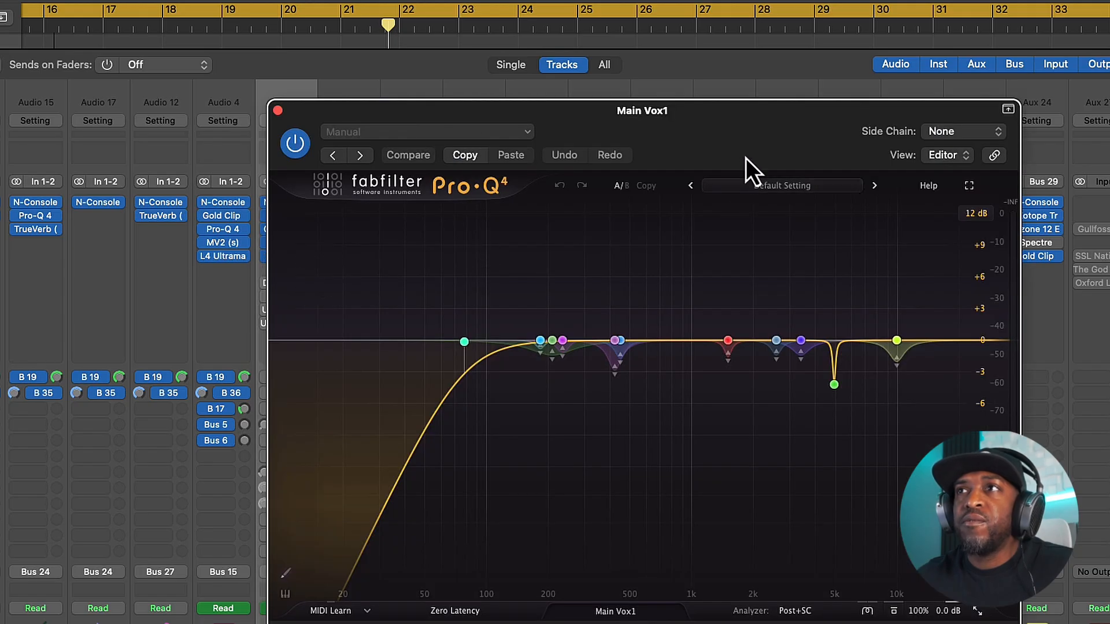
key("x")
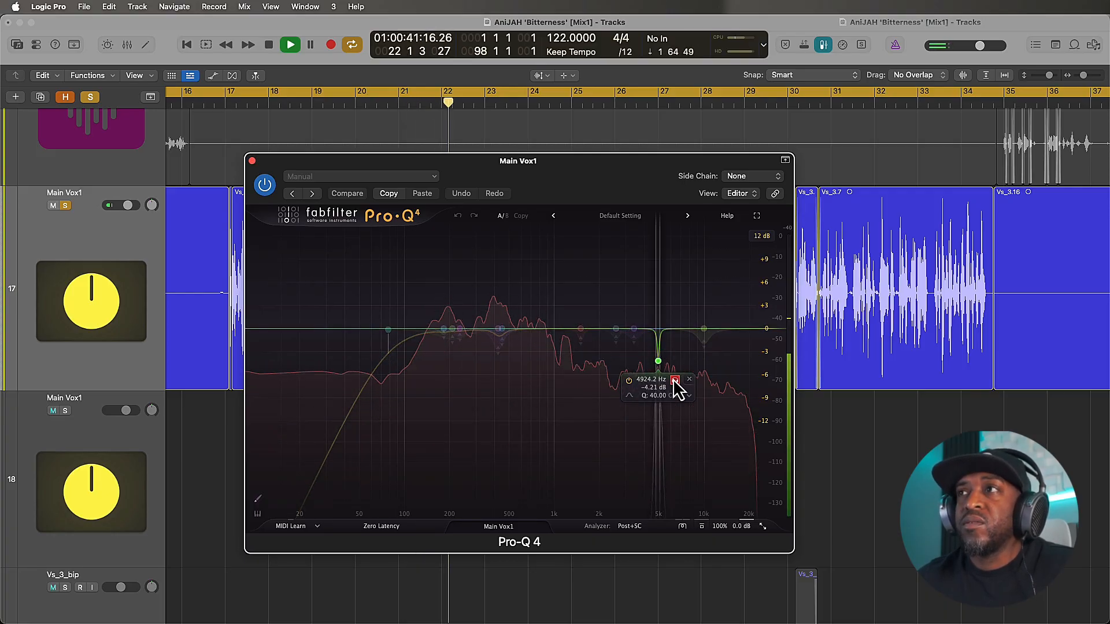
Step: End the solo audition of the narrow 4924.2 Hz cut in Pro-Q 4 and select the group of low-mid dynamic bands
left_click(674, 382)
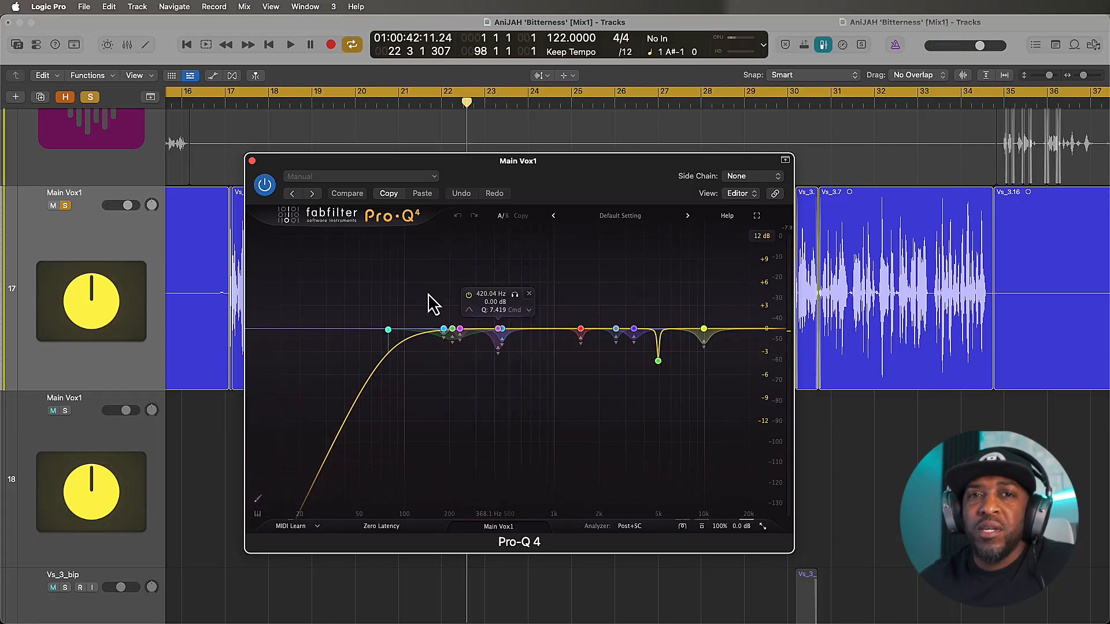
left_click_drag(421, 265, 570, 365)
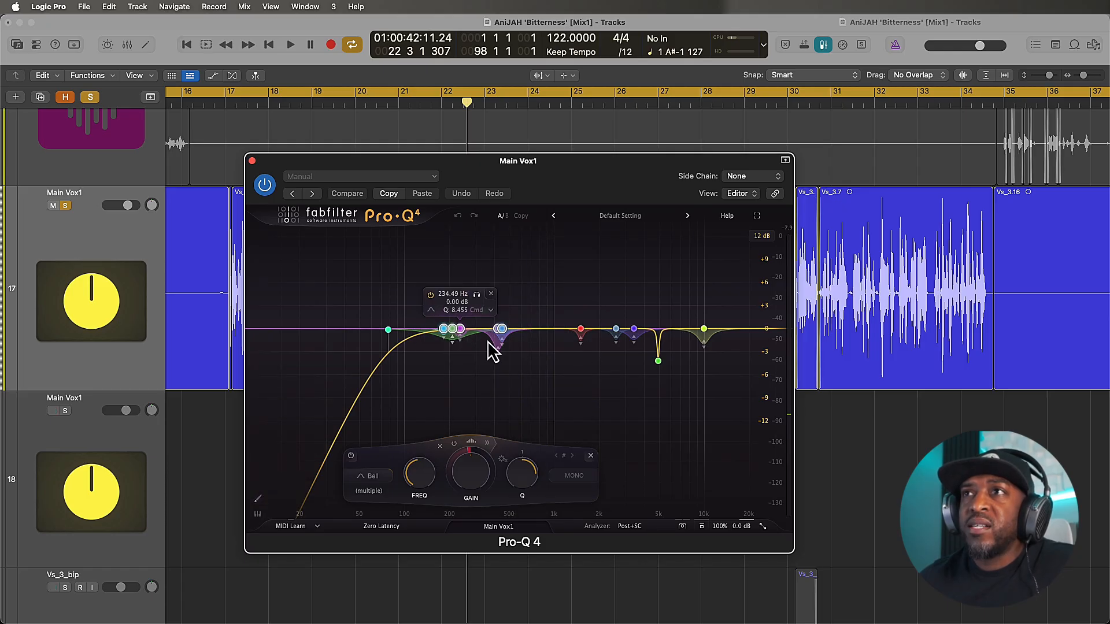
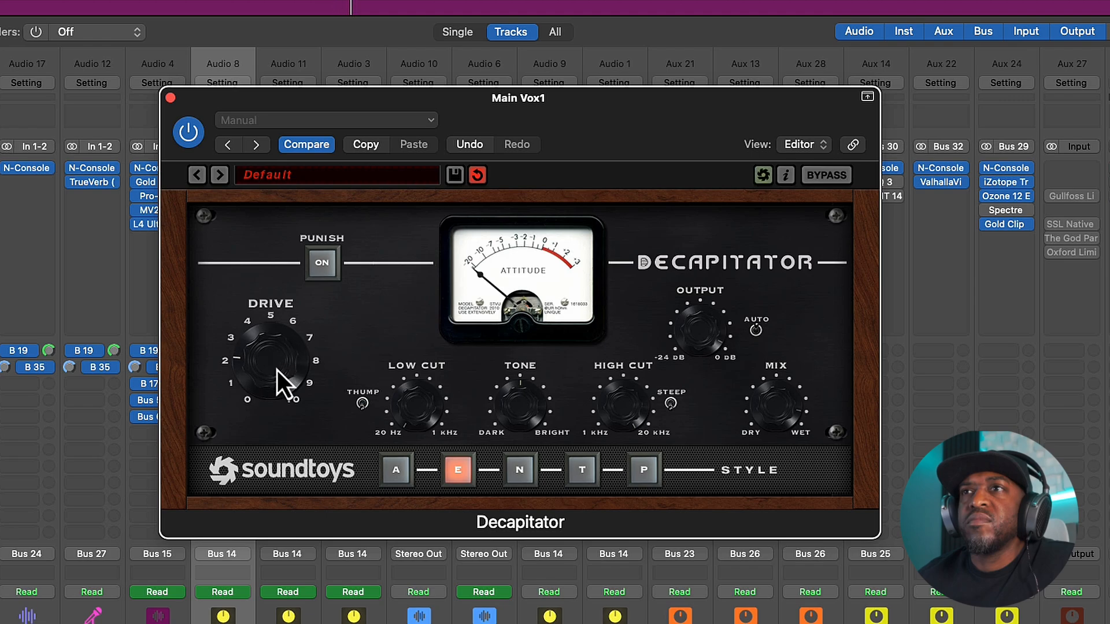
Step: Compare the vocal with Decapitator bypassed and active during playback
left_click(826, 181)
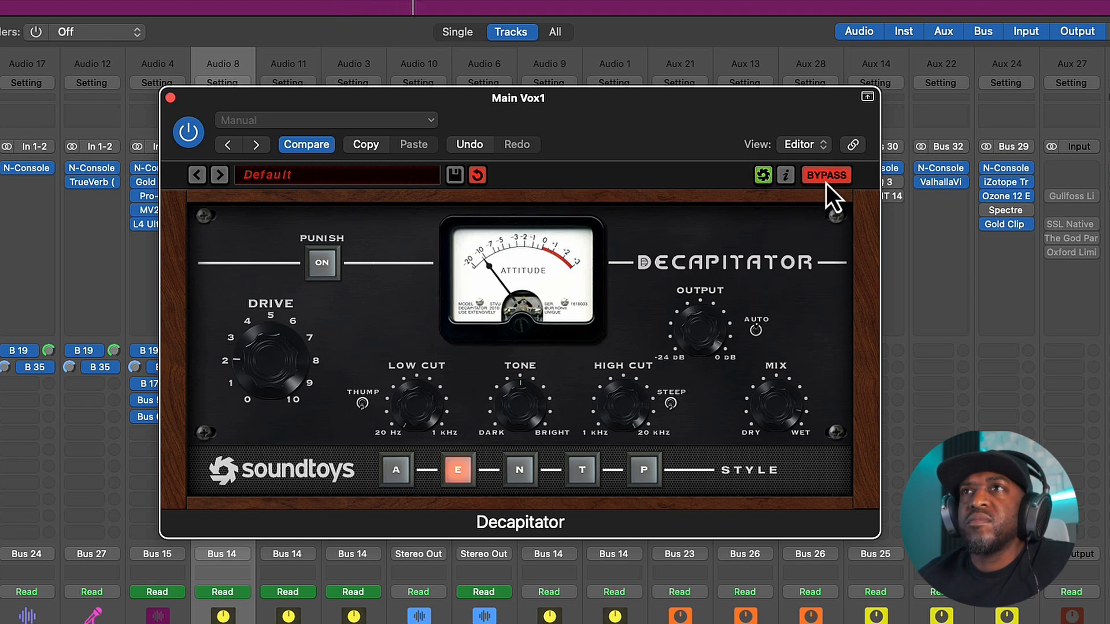
left_click(826, 180)
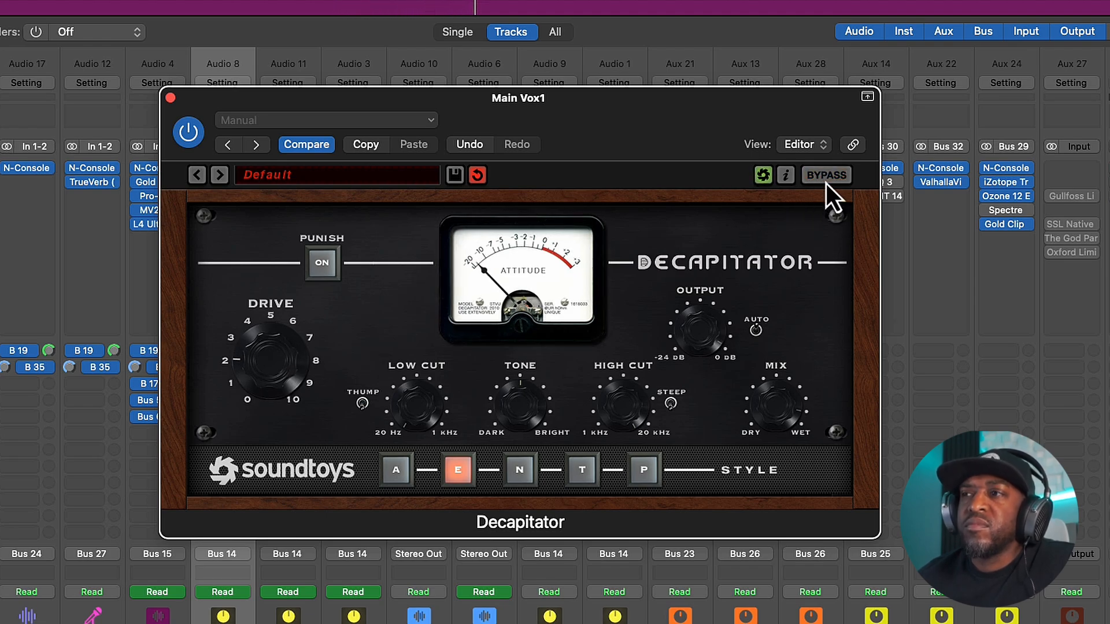
left_click(826, 179)
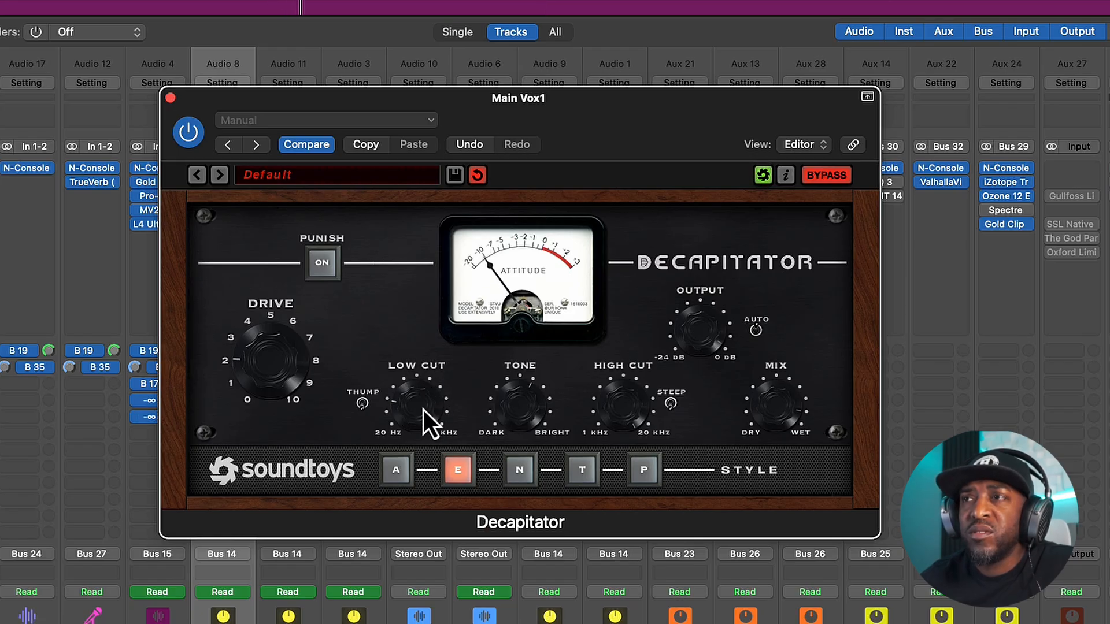
Step: Adjust Decapitator's low cut and lower its drive to just under 2, taking the plug-in out of bypass
left_click_drag(423, 410, 424, 401)
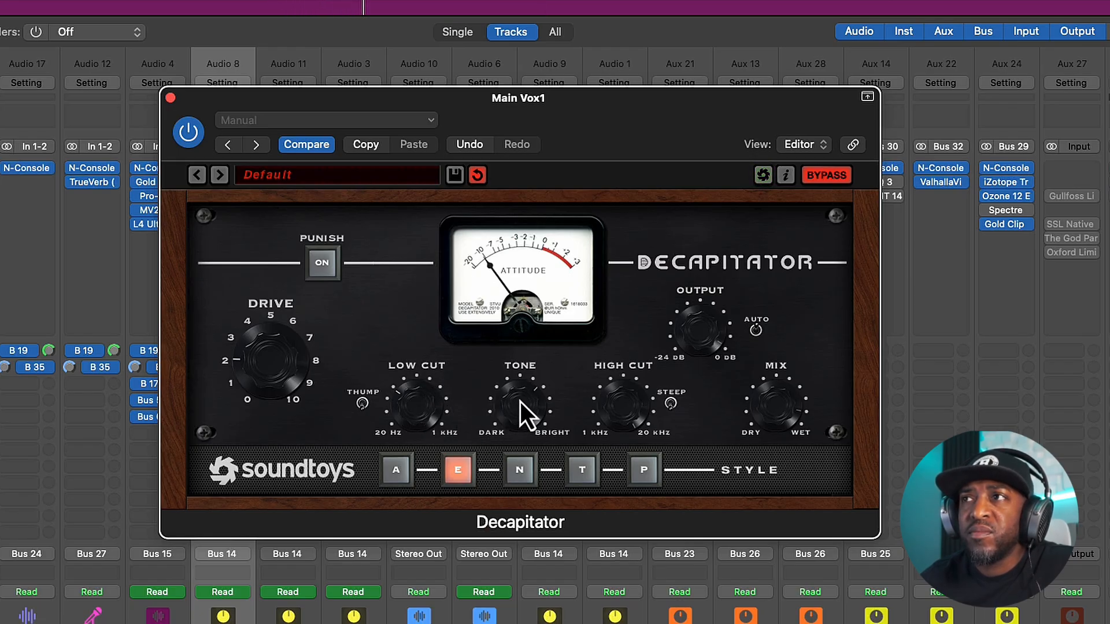
left_click_drag(274, 394, 276, 391)
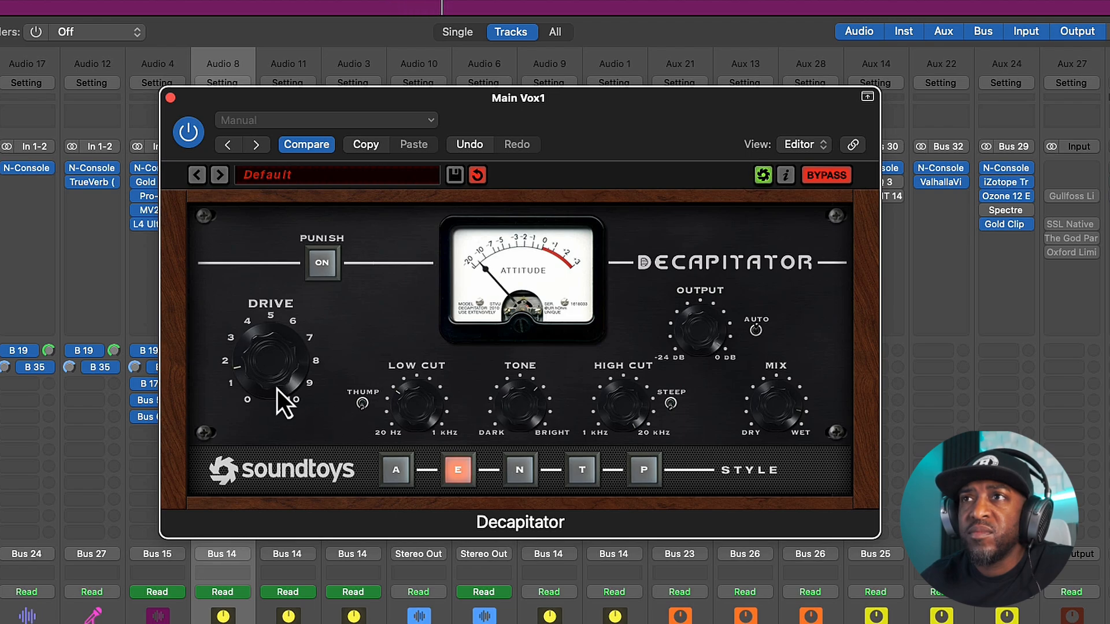
left_click(815, 181)
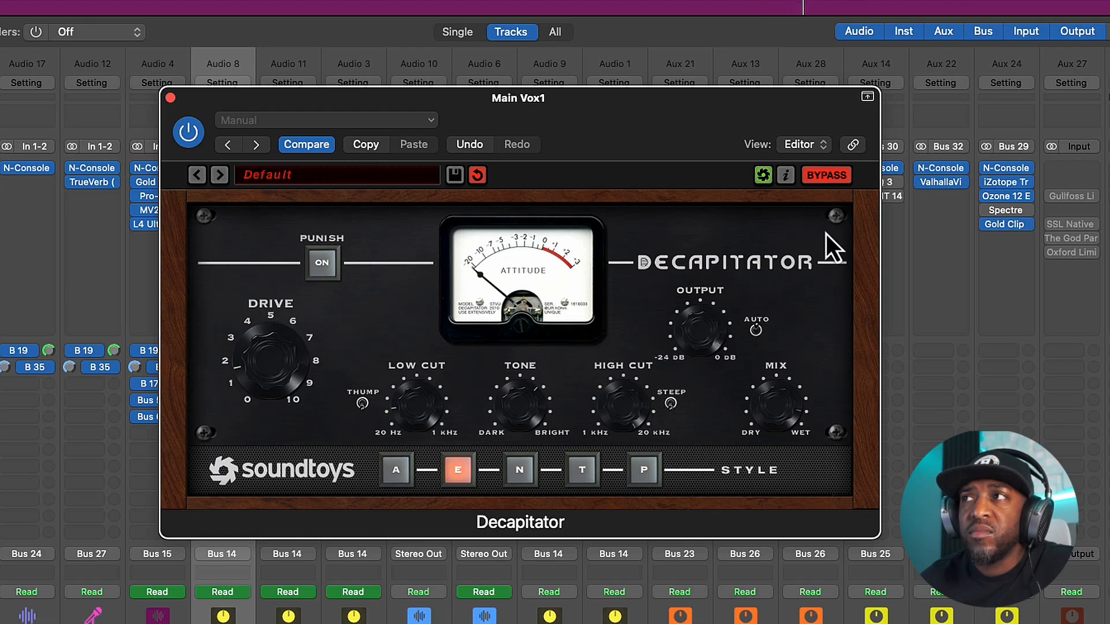
Step: Compare the adjusted Decapitator saturation against the bypassed vocal during playback
left_click(827, 176)
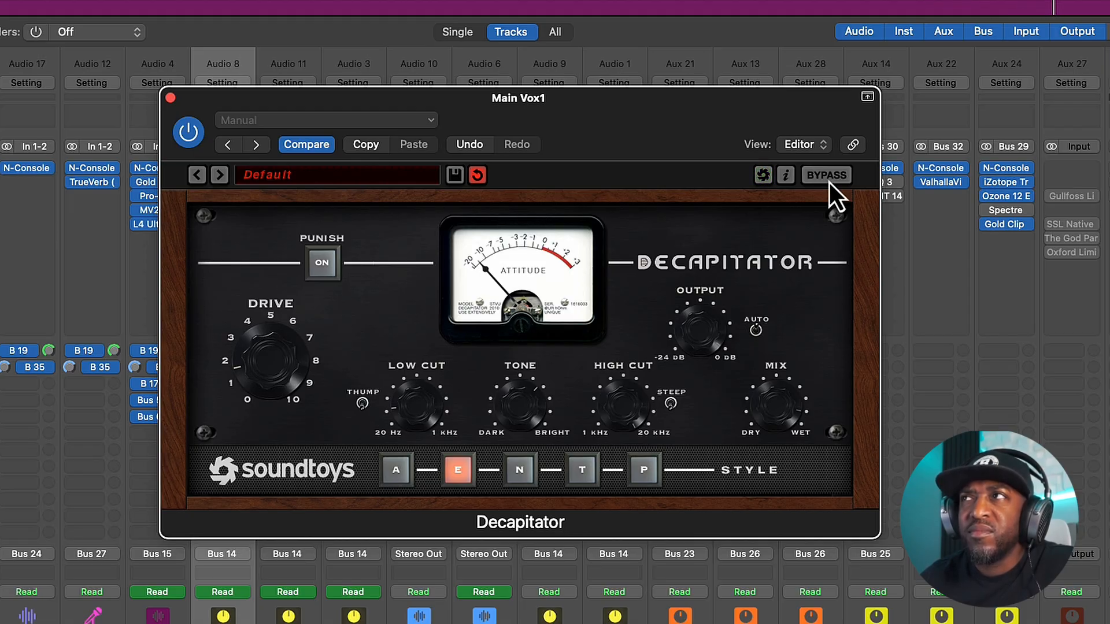
left_click(827, 175)
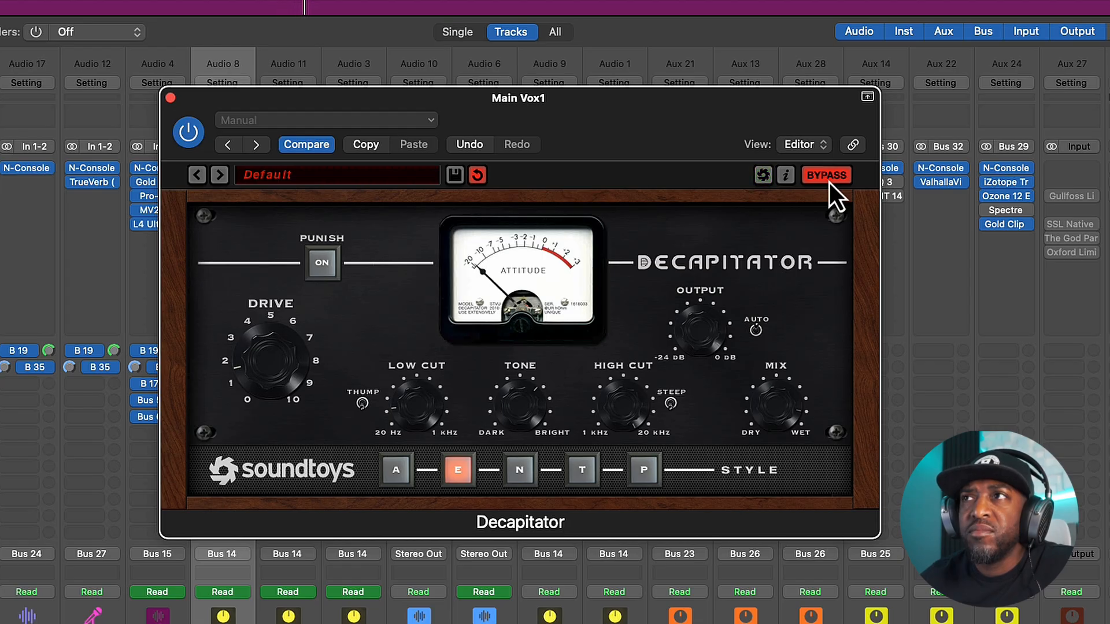
left_click(827, 175)
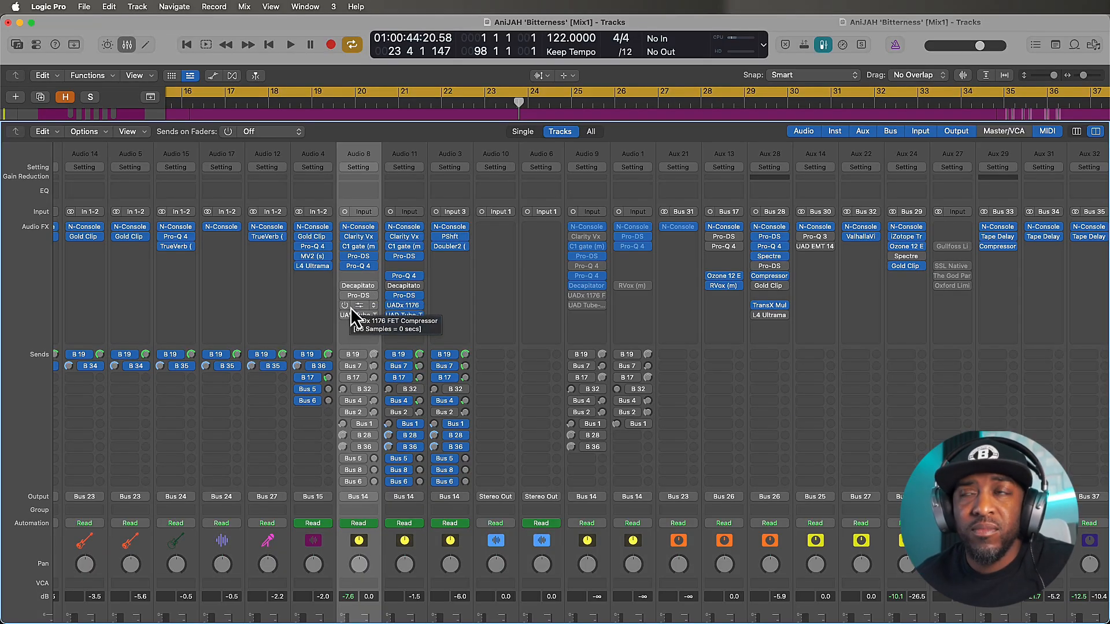
Step: Open both Pro-DS de-essers on Main Vox1 and arrange their windows side by side
scroll(353, 300, "down", 5)
scroll(356, 277, "up", 4)
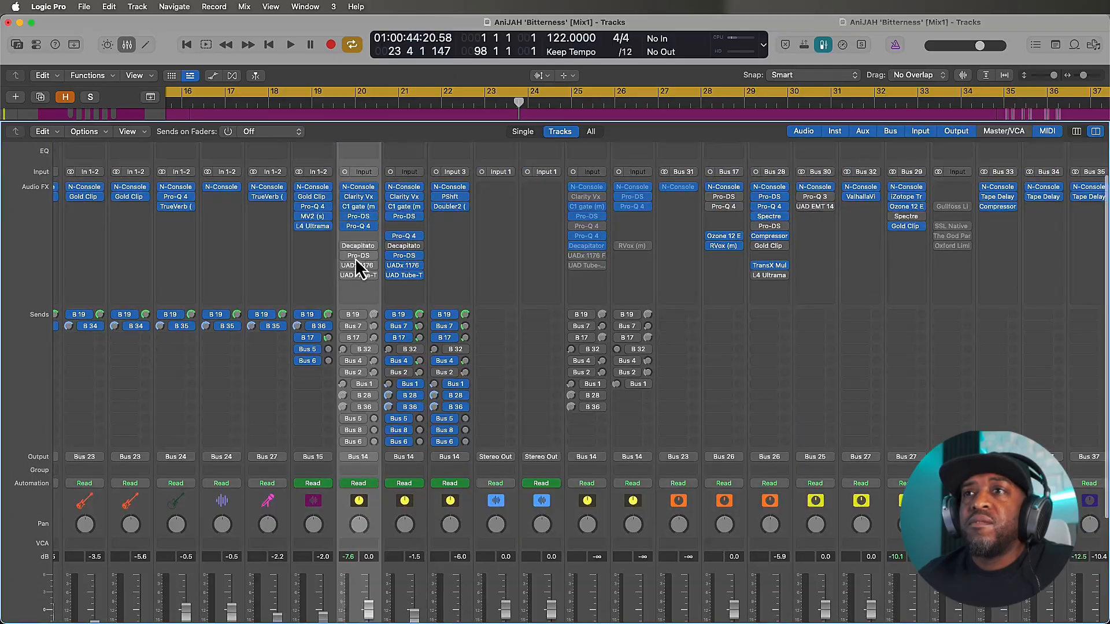
left_click(359, 255)
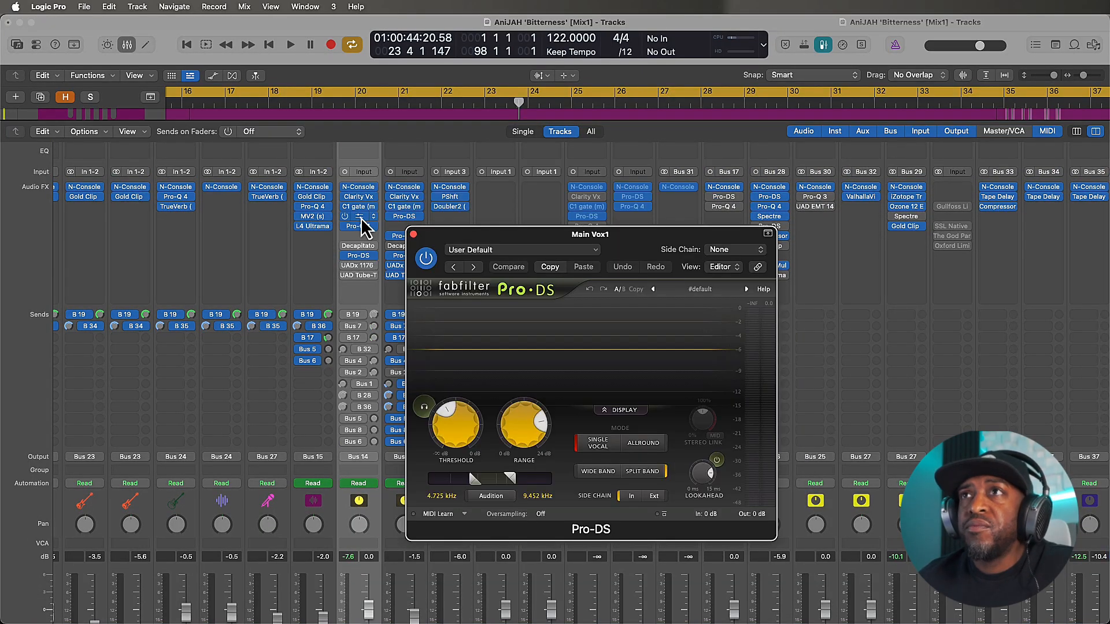
left_click(359, 217)
left_click_drag(512, 265, 204, 232)
mouse_move(477, 234)
left_mouse_down()
mouse_move(508, 234)
mouse_move(493, 226)
left_mouse_up()
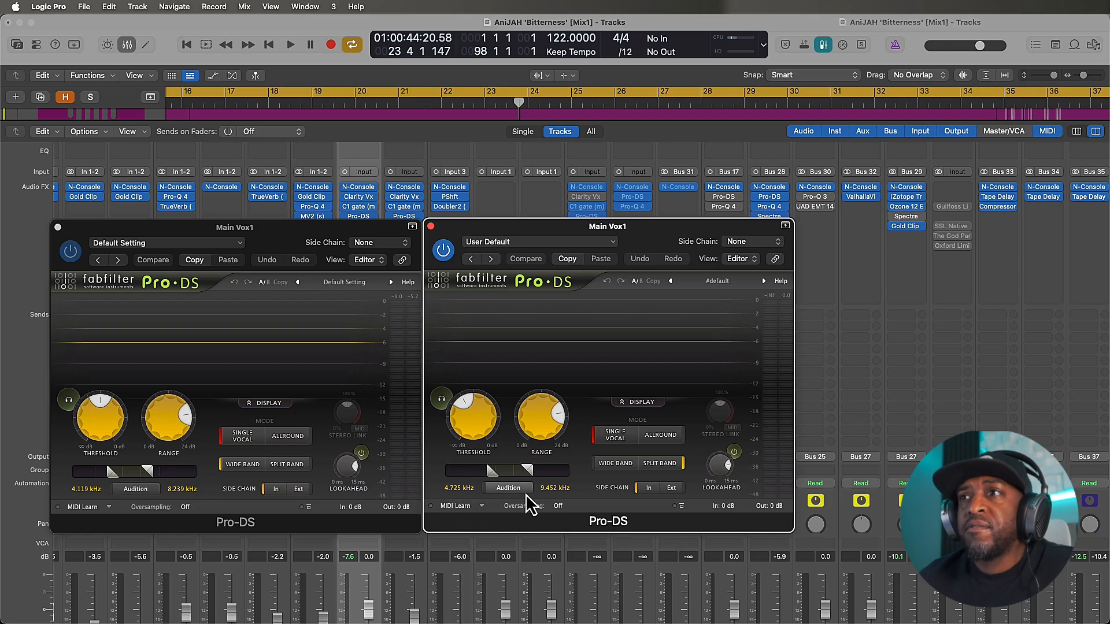
Step: Play the vocal and raise the threshold of the second Pro-DS to about -30.34 dB
key("space")
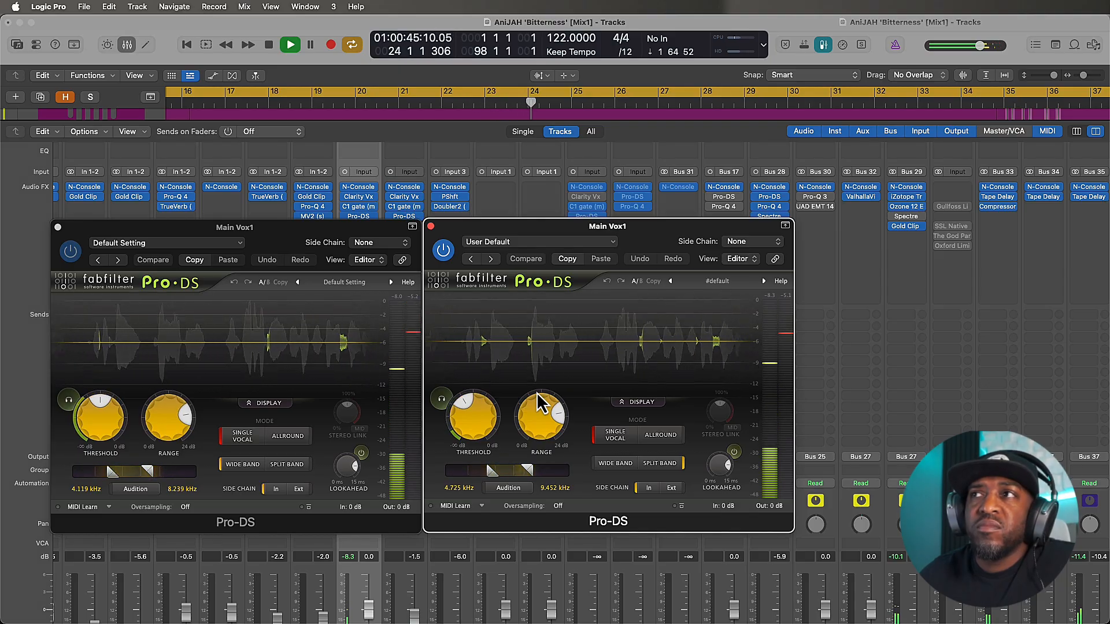
mouse_move(538, 399)
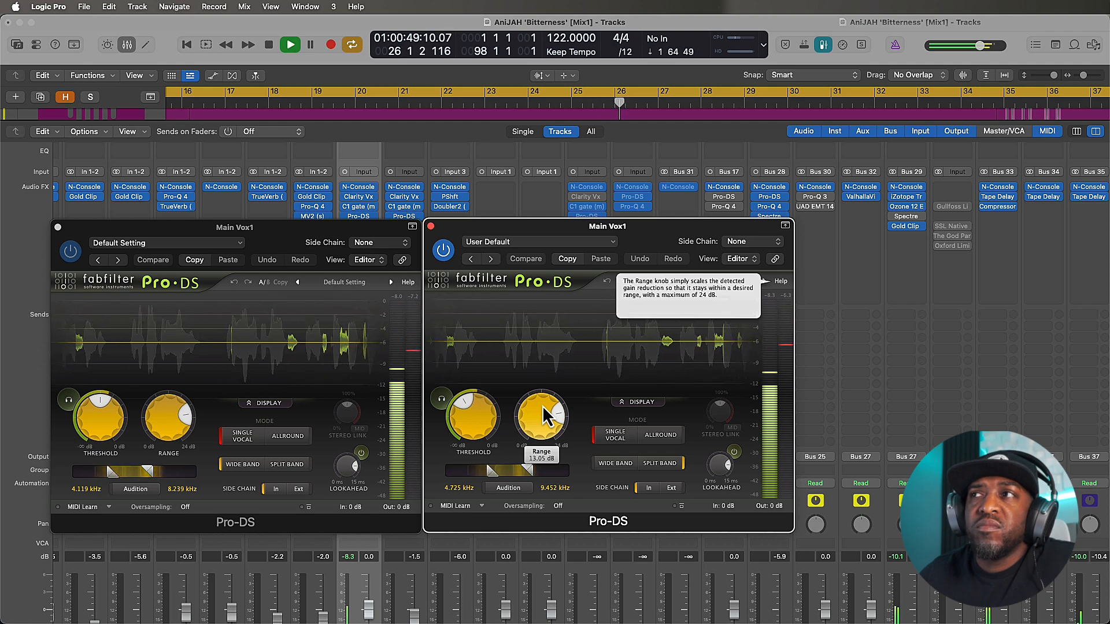
left_click_drag(482, 411, 484, 377)
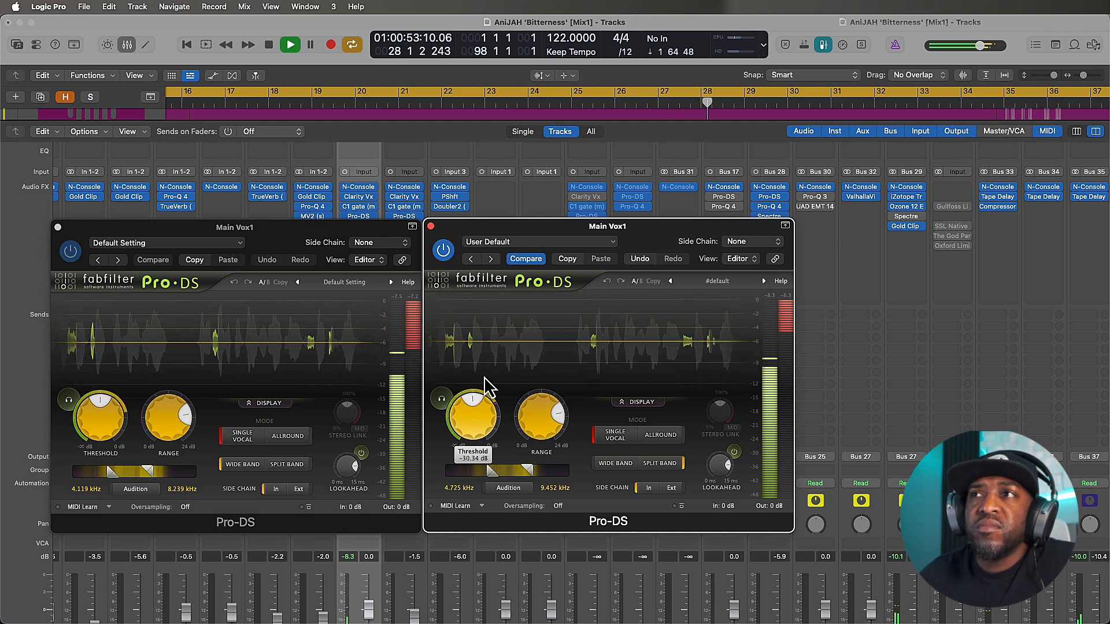
Step: Undo the last threshold change on the second Pro-DS of Main Vox1
key("super+z")
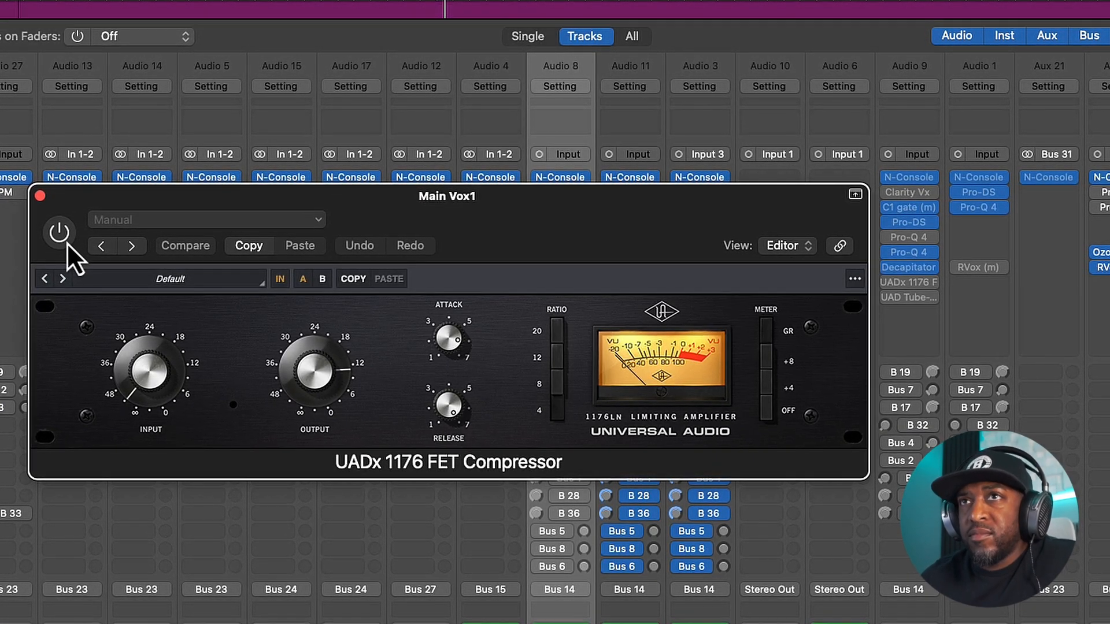
Step: Enable the UADx 1176 FET Compressor on Main Vox1 and fine-tune its input to around the 48 mark
left_click(68, 242)
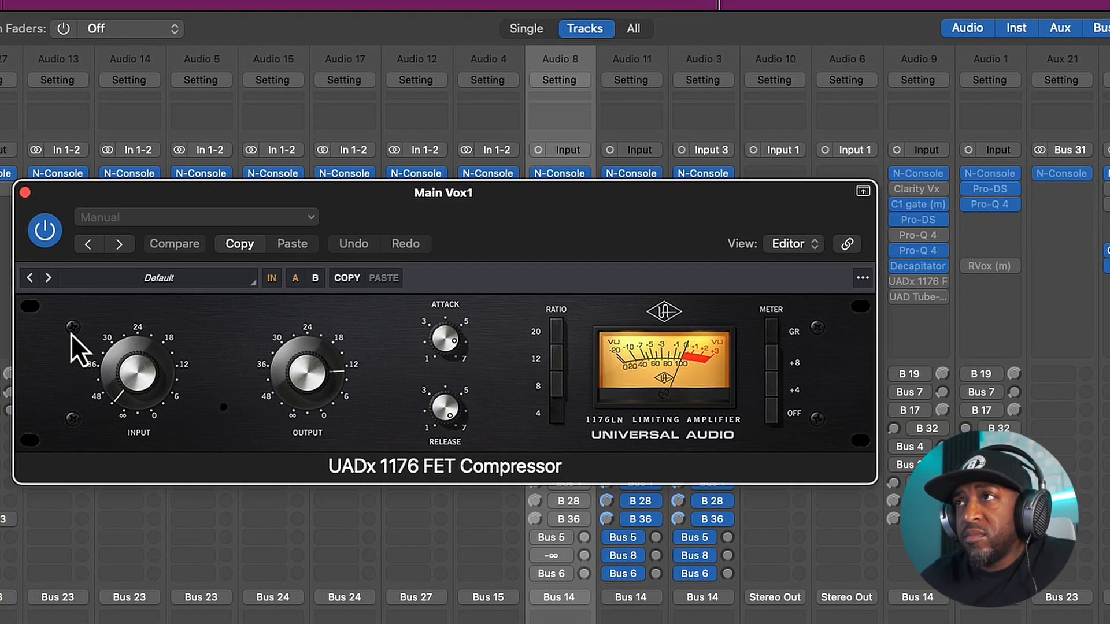
mouse_move(116, 384)
left_mouse_down()
mouse_move(124, 357)
mouse_move(118, 394)
left_mouse_up()
key("space")
left_click(12, 189)
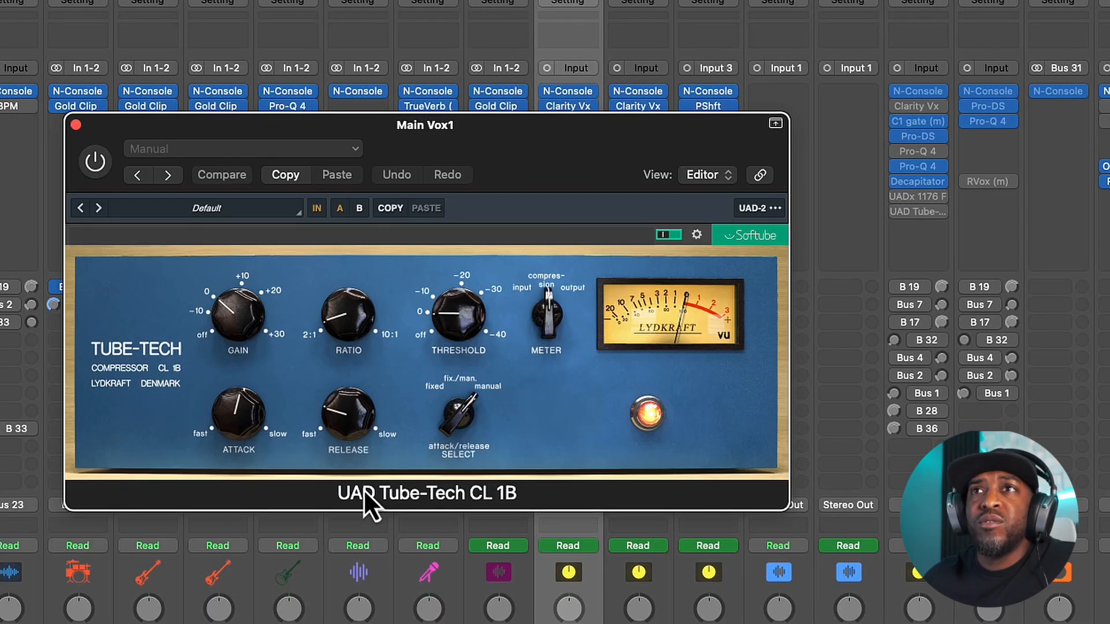
Step: Enable the UAD Tube-Tech CL 1B compressor on Main Vox1 and review its gain and compression controls
left_click(90, 164)
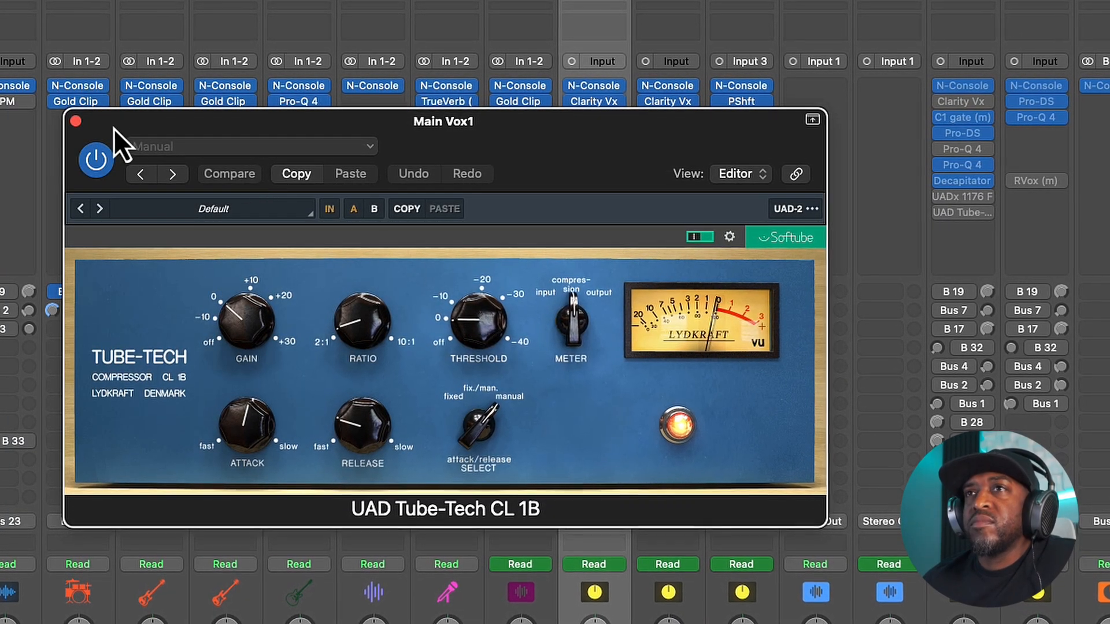
left_click(75, 121)
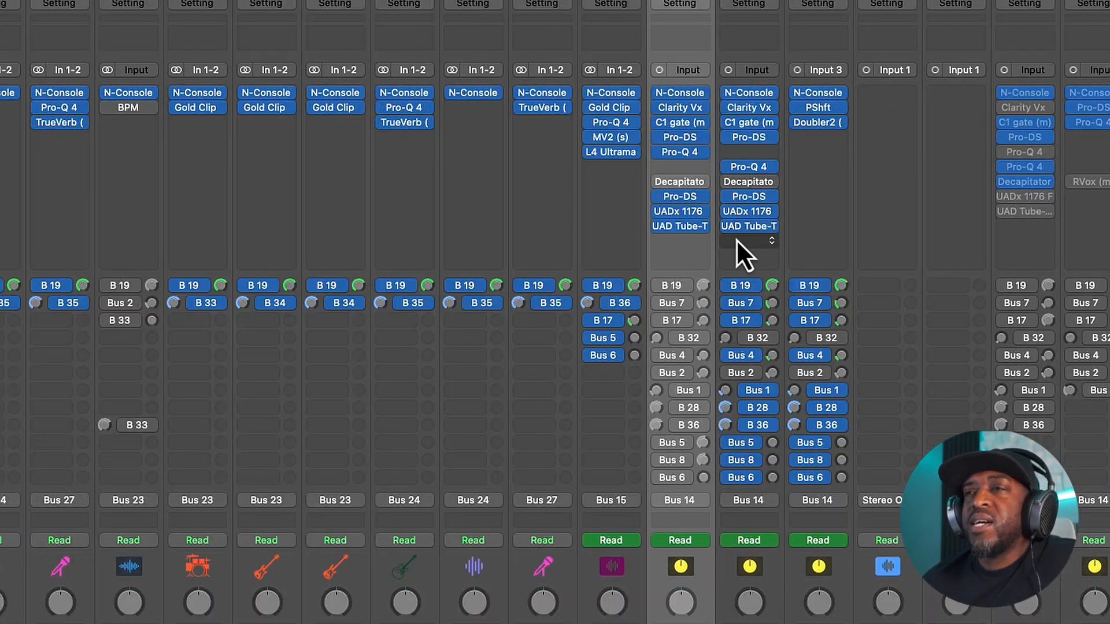
left_click(685, 228)
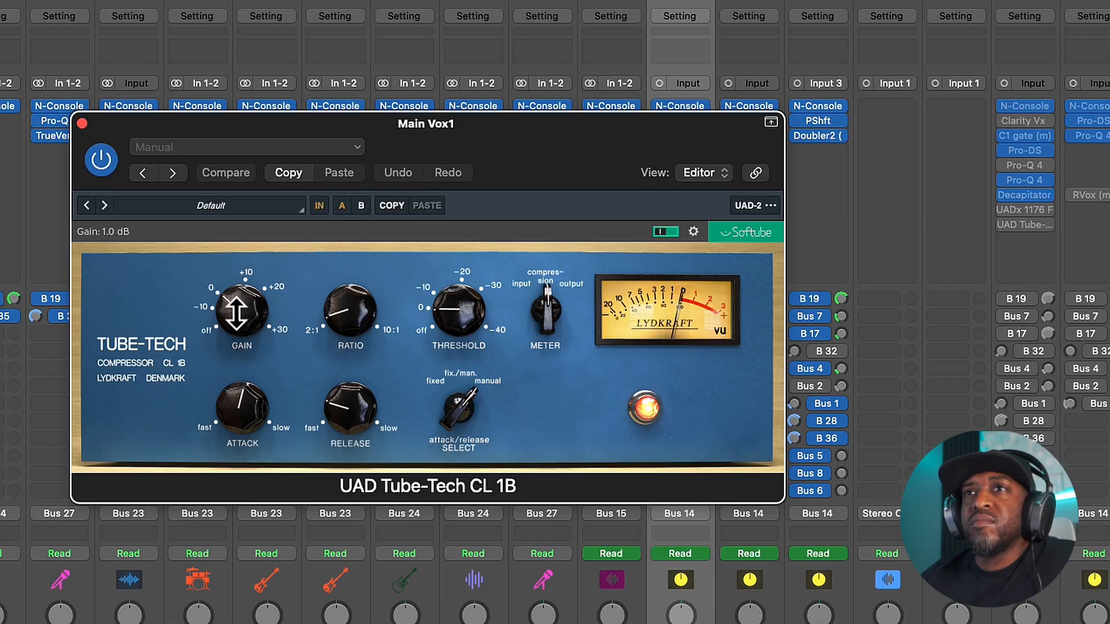
left_click(82, 124)
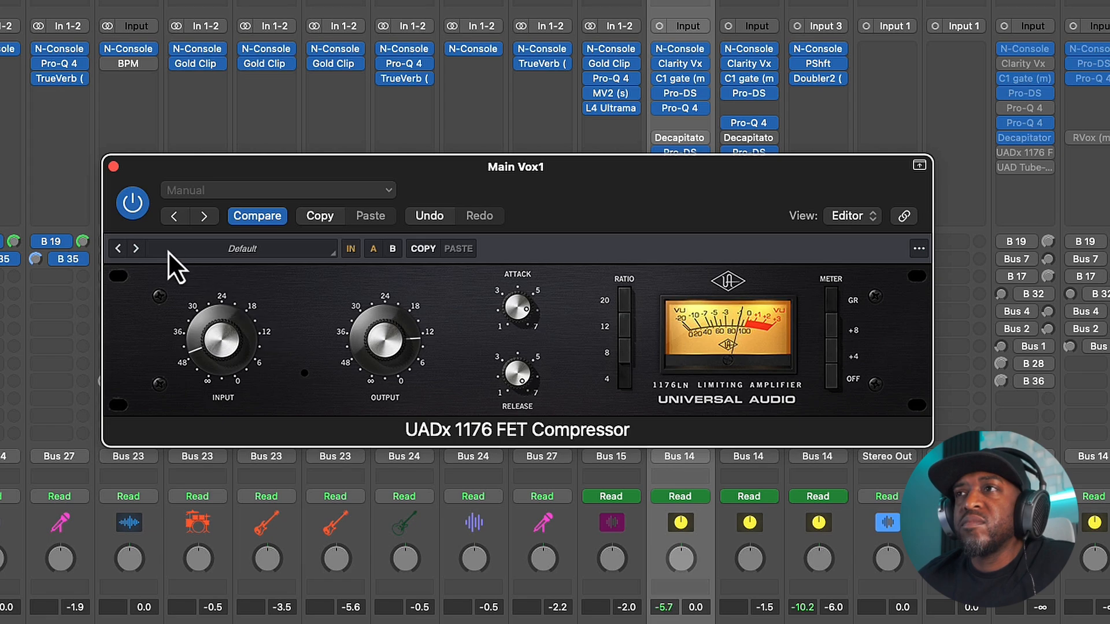
Step: Compare the Main Vox1 vocal with the UADx 1176 bypassed and engaged during playback
left_click(142, 209)
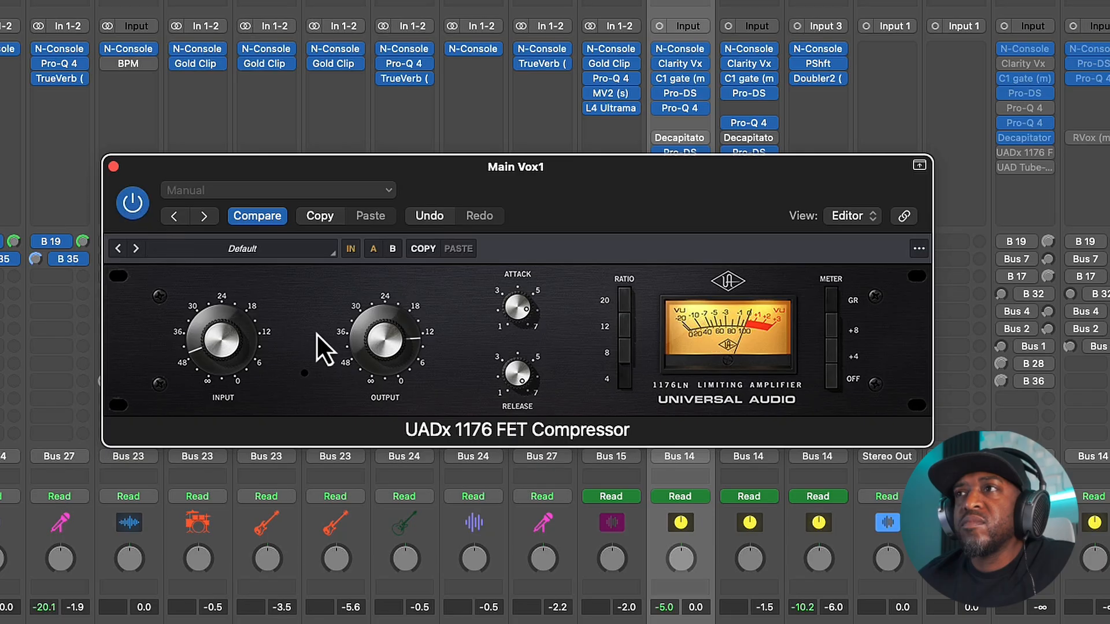
left_click(144, 213)
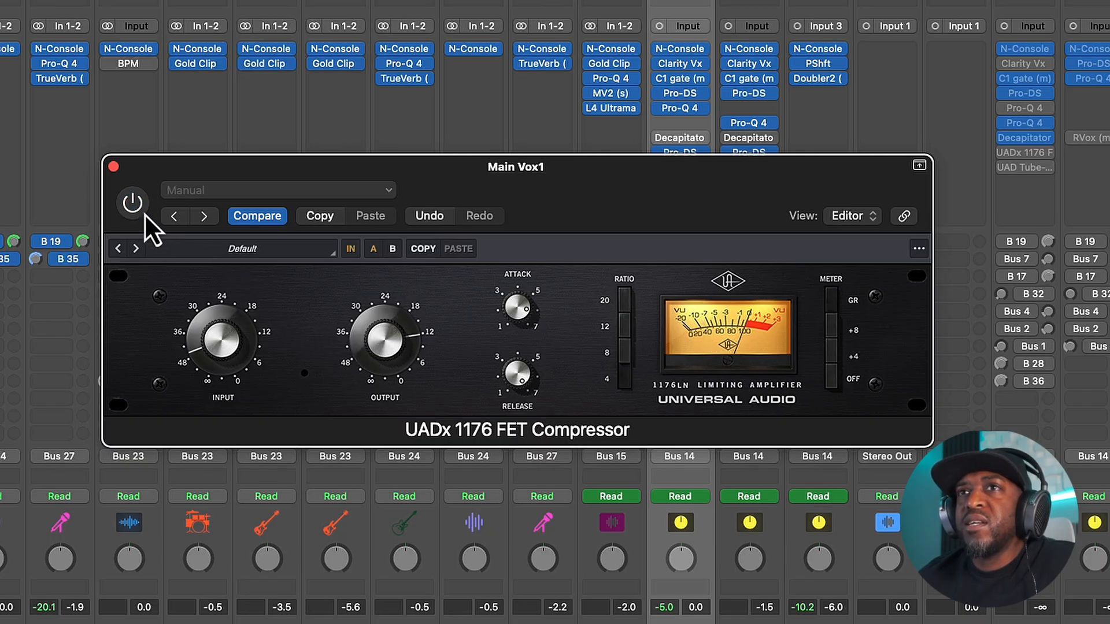
left_click(144, 213)
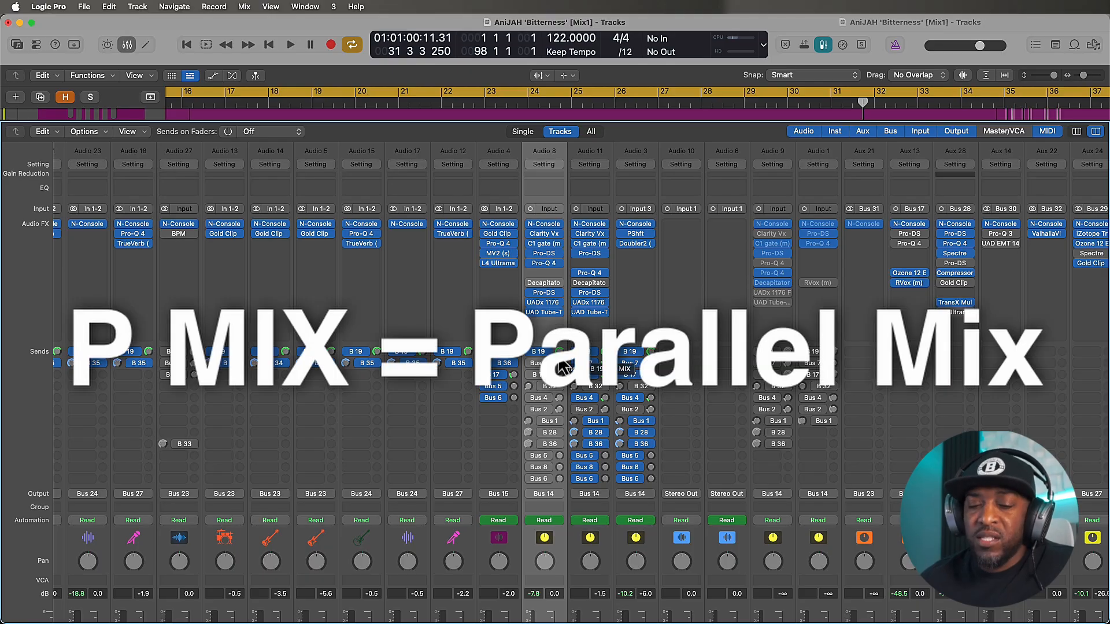
Step: Play the Main Vox1 vocal to audition its Bus 19 send to the P MIX parallel channel
key("space")
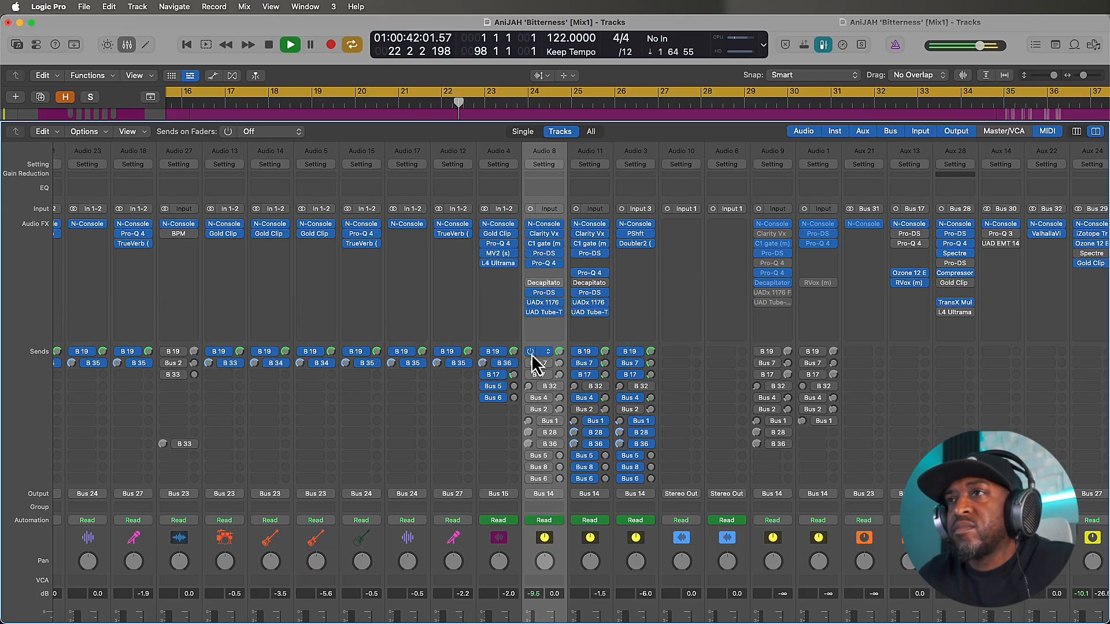
mouse_move(530, 307)
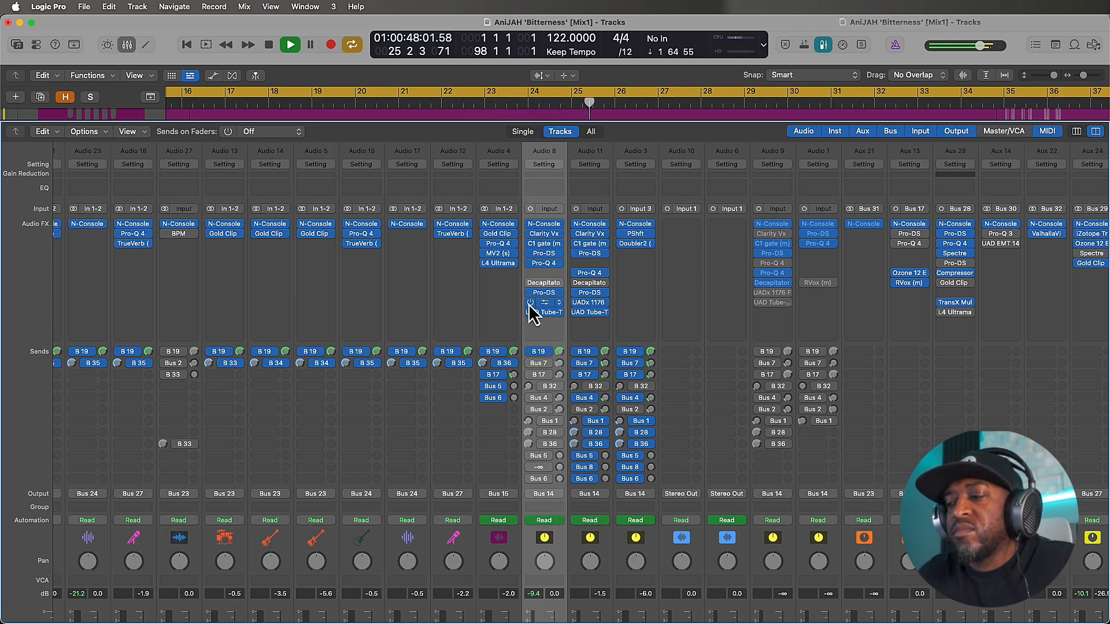
key("space")
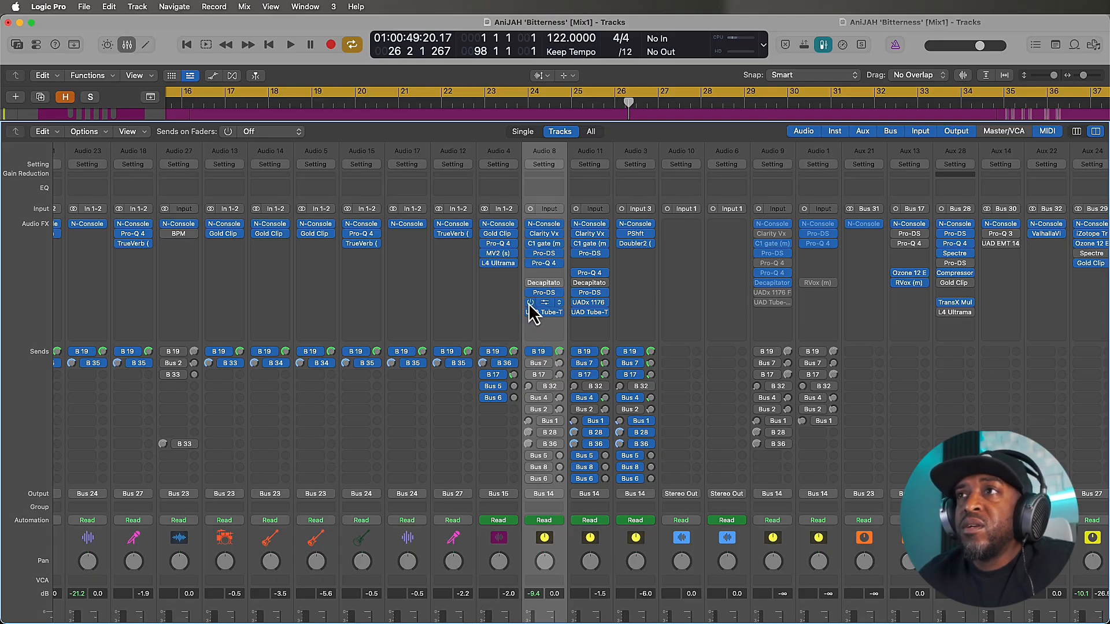
Step: Open the N-Console on Main Vox1 and the one on Pre Fader, and arrange both windows side by side
left_click(548, 305)
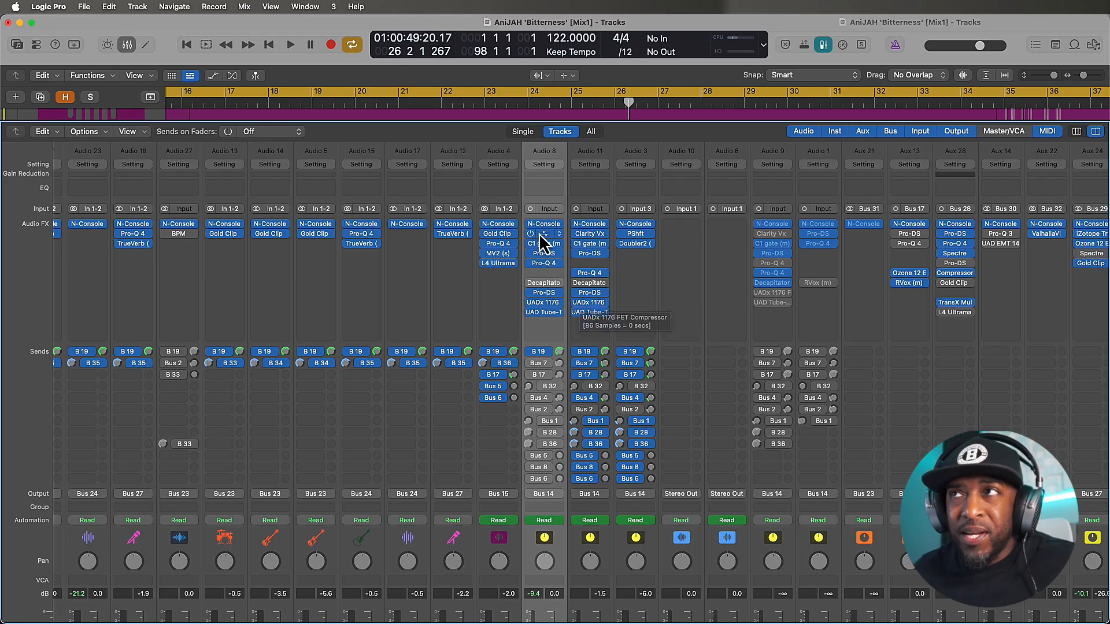
left_click(546, 227)
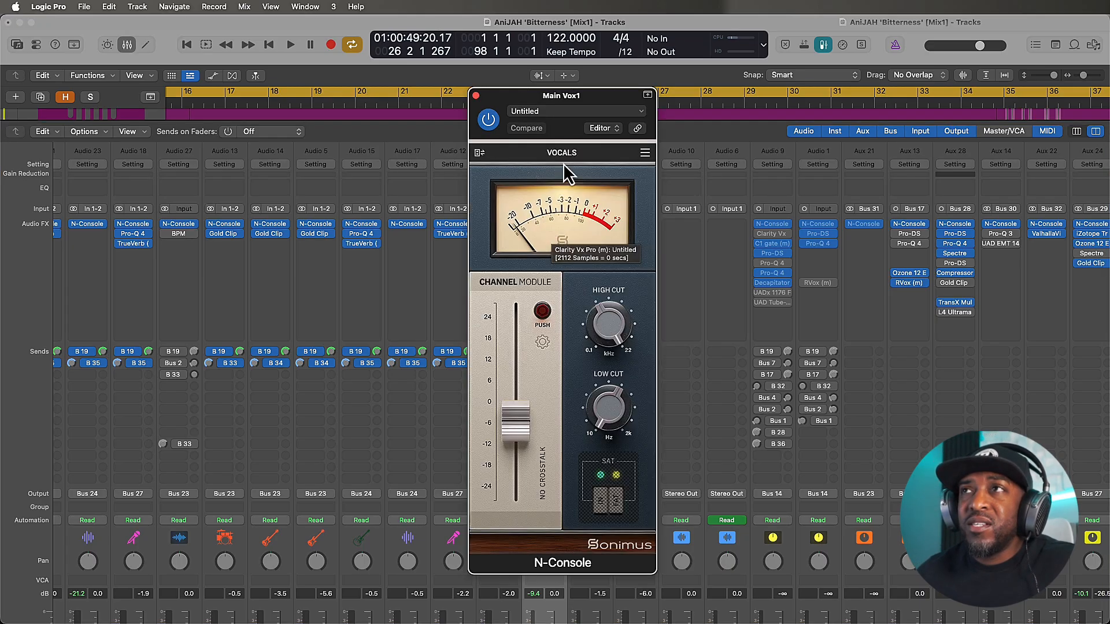
left_click_drag(602, 99, 271, 122)
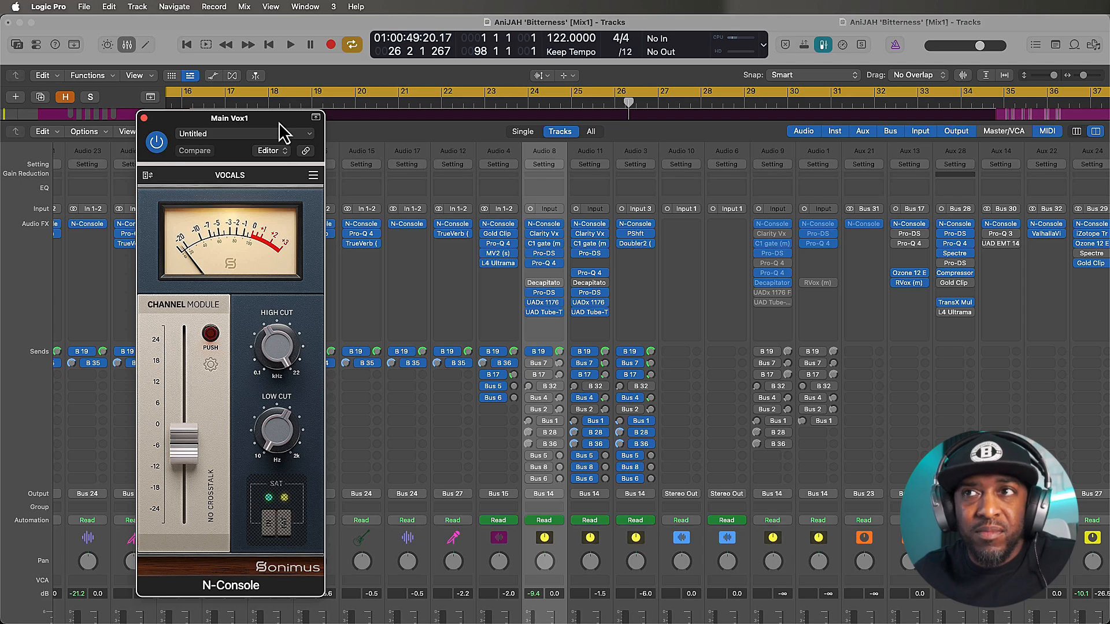
scroll(491, 218, "right", 10)
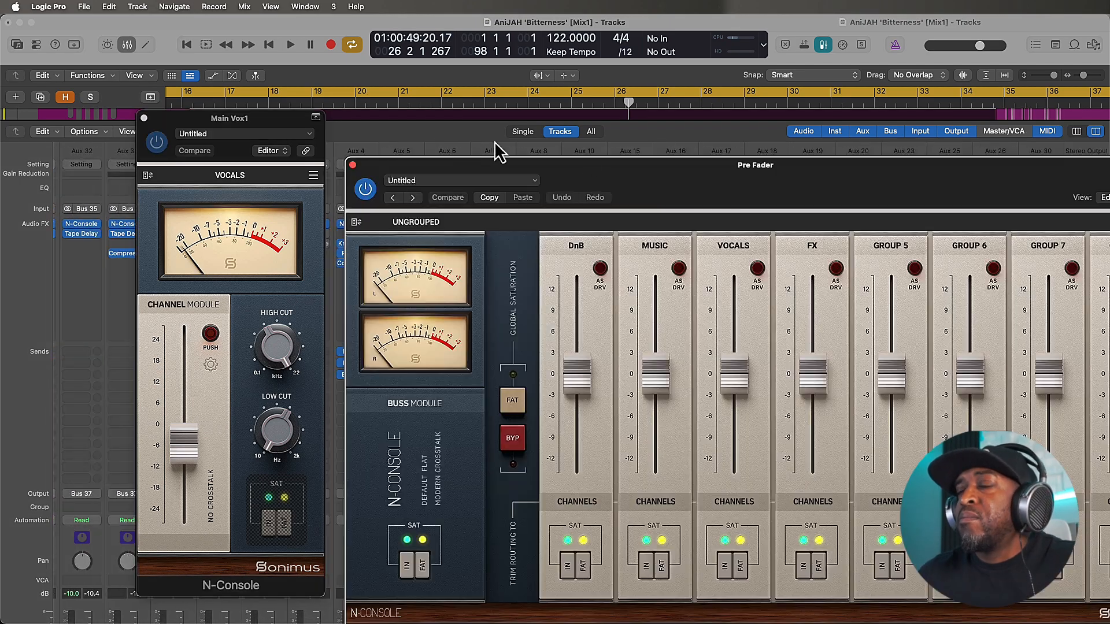
left_click_drag(692, 176, 584, 104)
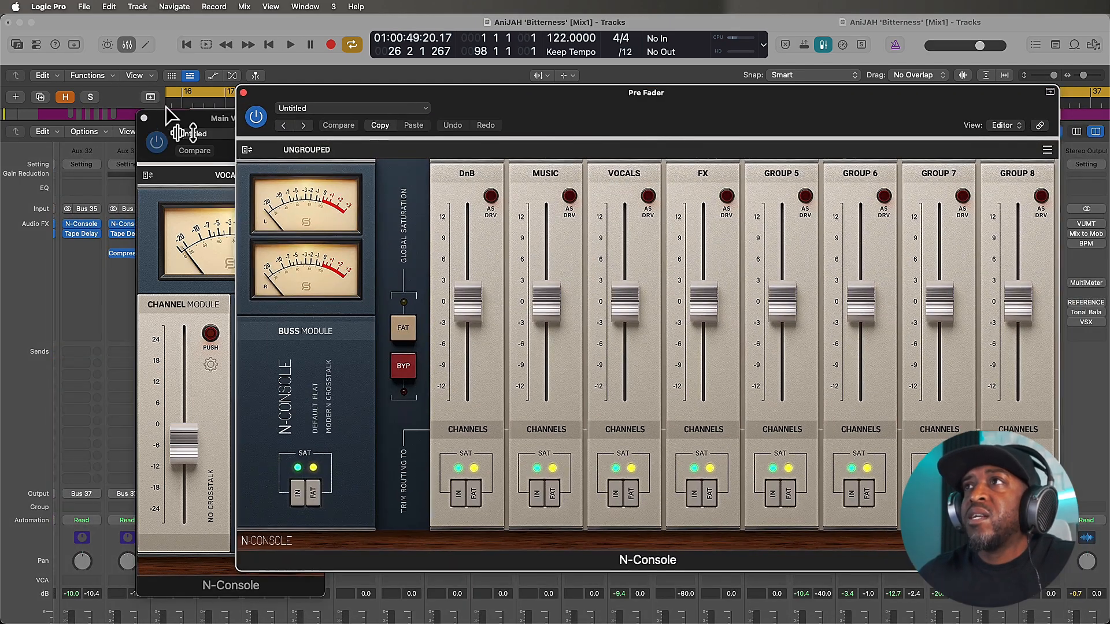
left_click_drag(195, 127, 95, 100)
Step: Review the group choices in Main Vox1's N-Console, keep VOCALS assigned, and close both N-Console windows
left_click(129, 147)
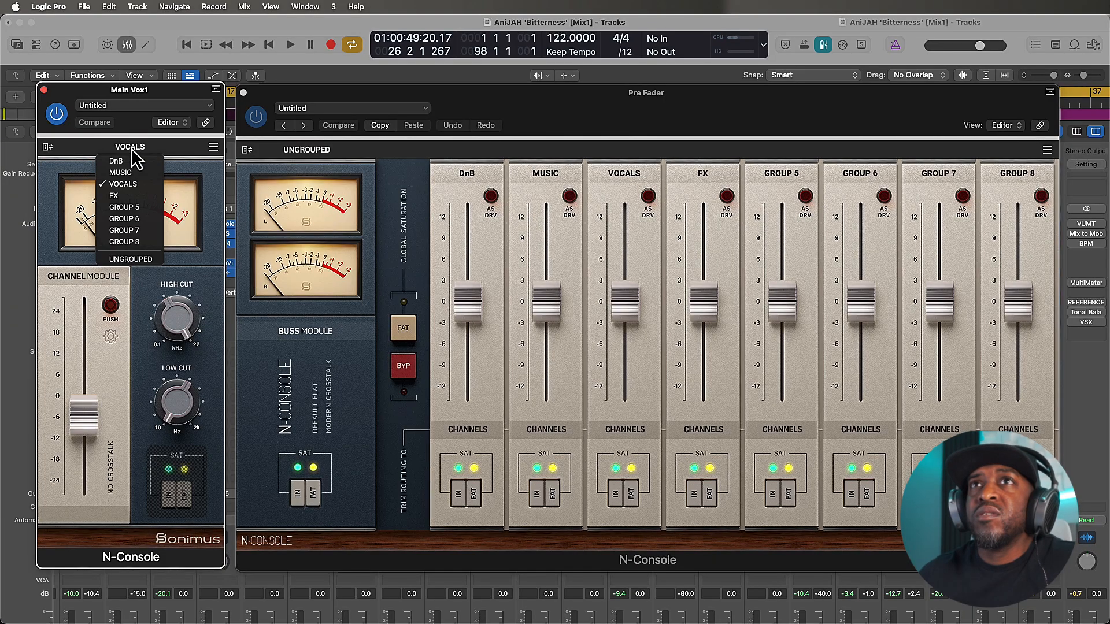
left_click(133, 184)
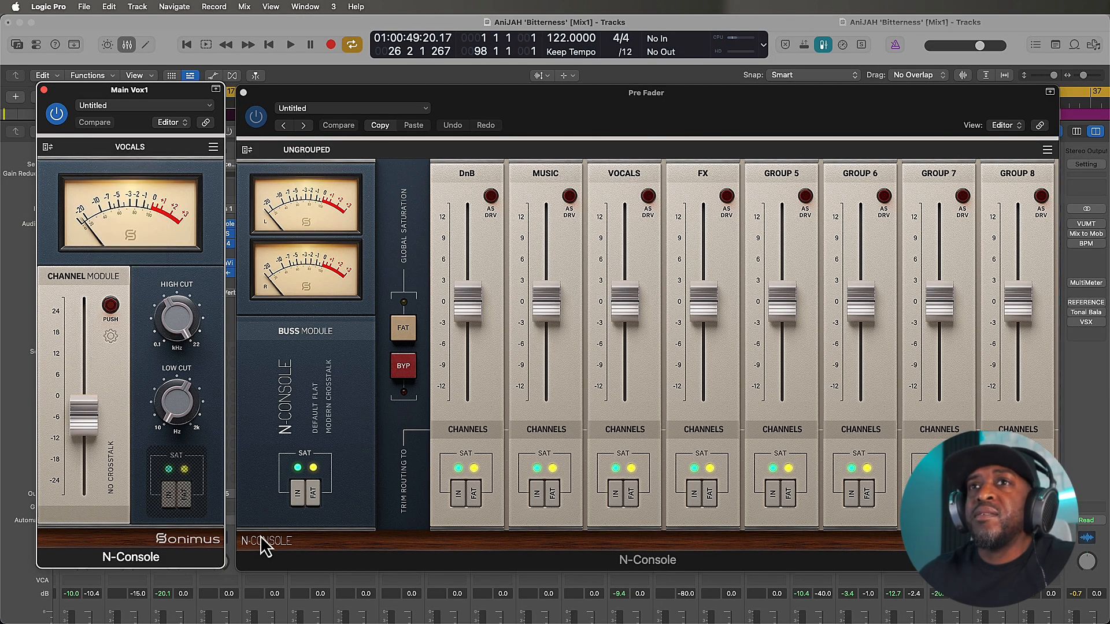
left_click(40, 89)
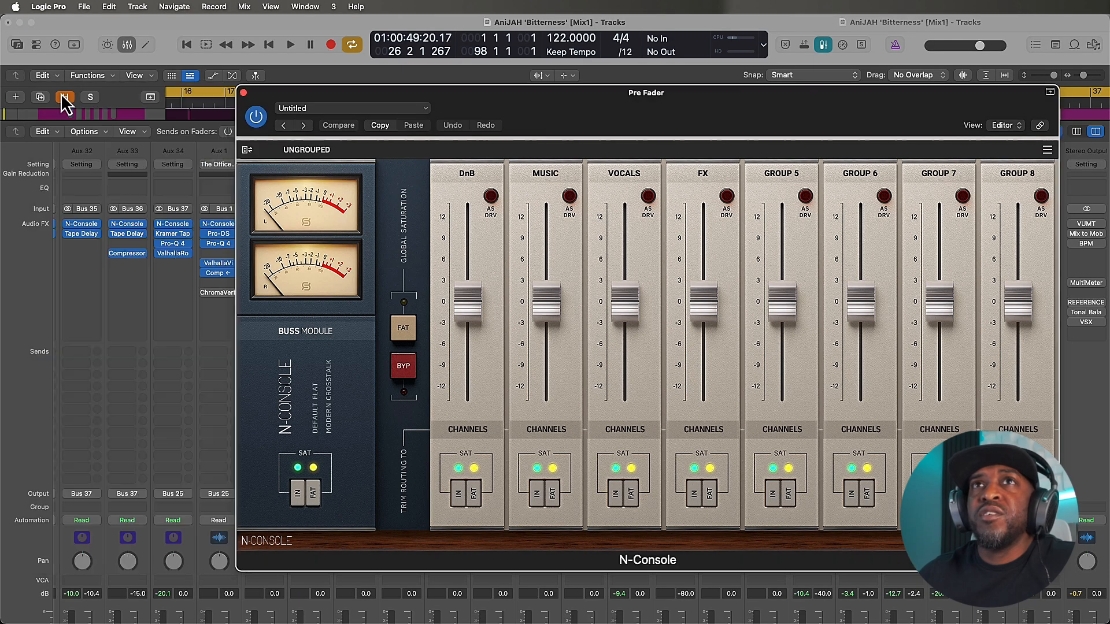
left_click(243, 92)
Step: Review the Clarity Vx Pro noise reduction and the C1 gate settings on Main Vox1
left_click(202, 221)
scroll(202, 220, "down", 1)
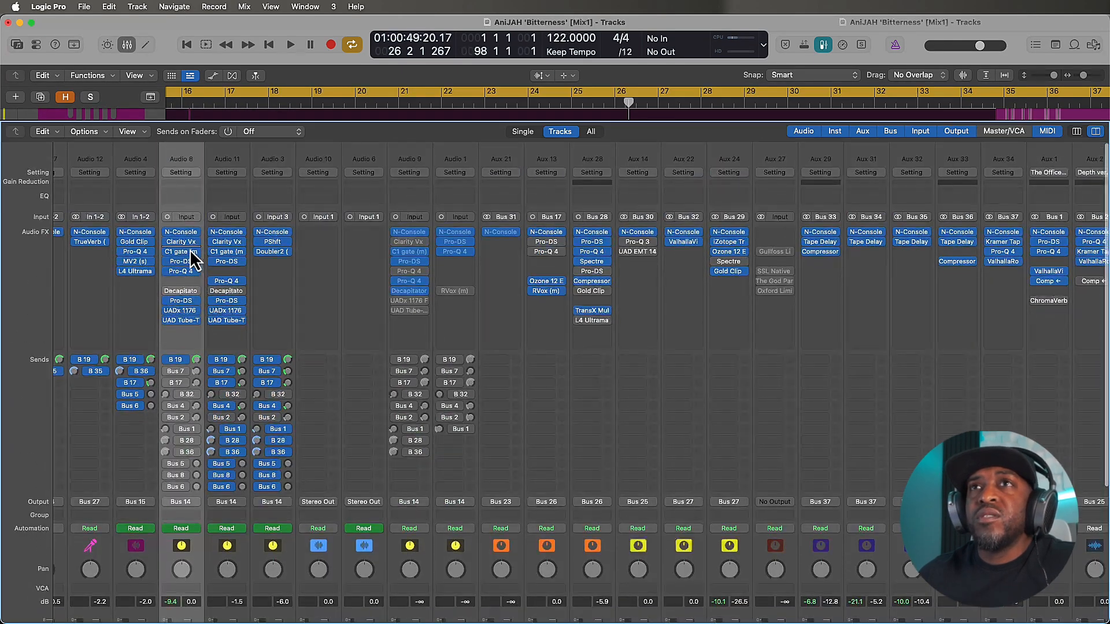
left_click(182, 242)
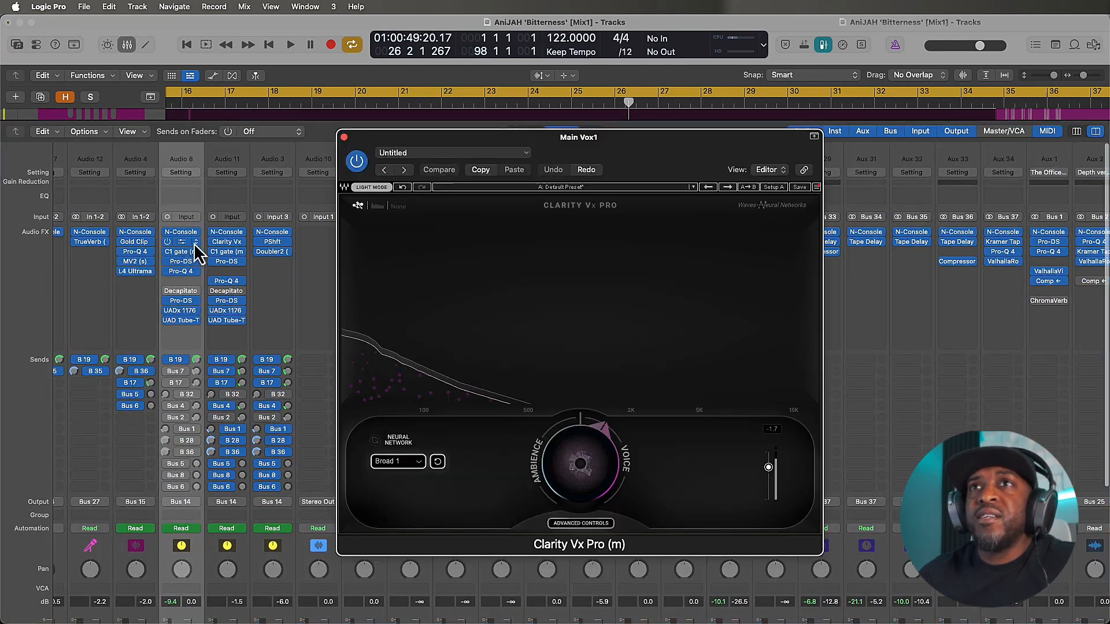
left_click(344, 138)
left_click(184, 252)
left_click_drag(567, 172, 498, 229)
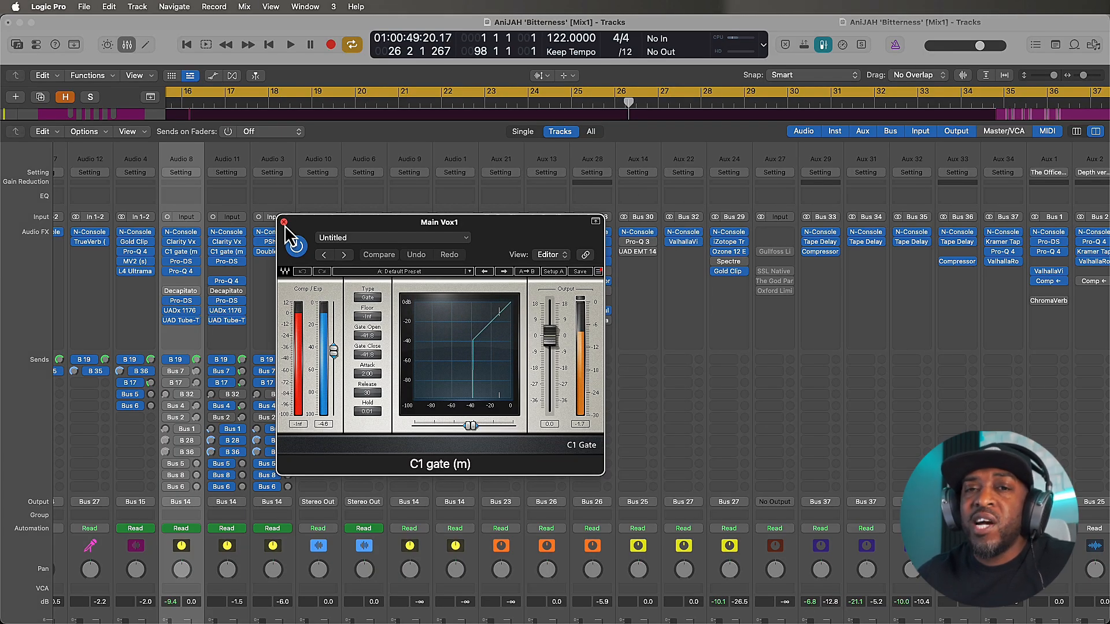
left_click(285, 223)
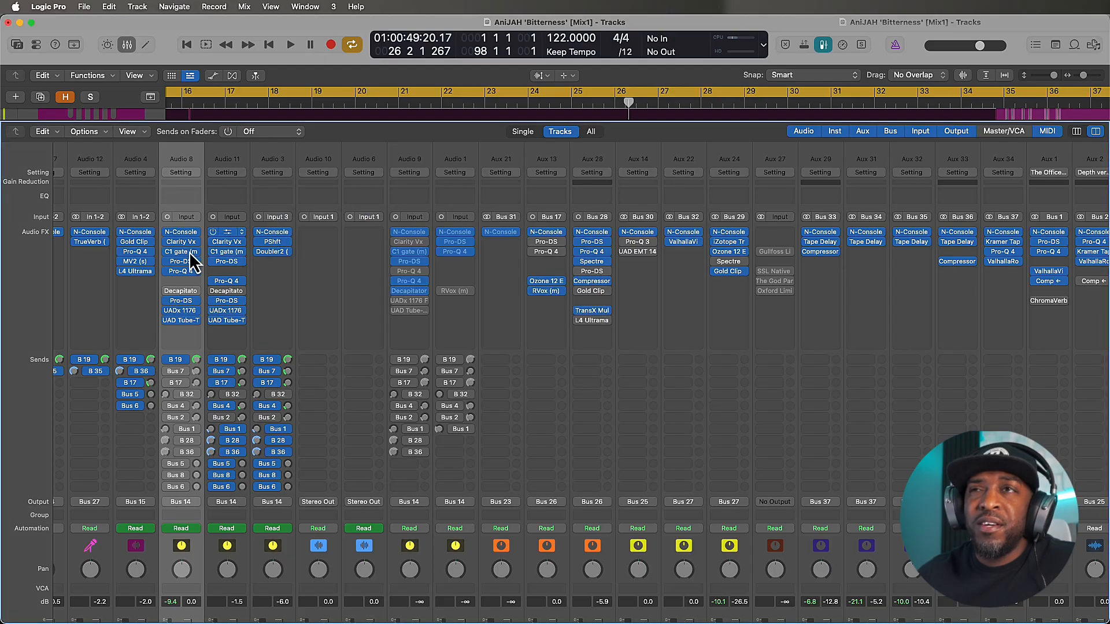
Step: Review the first Pro-DS, the Pro-Q 4 and the second Pro-DS in the Main Vox1 chain
left_click(183, 261)
left_click(58, 227)
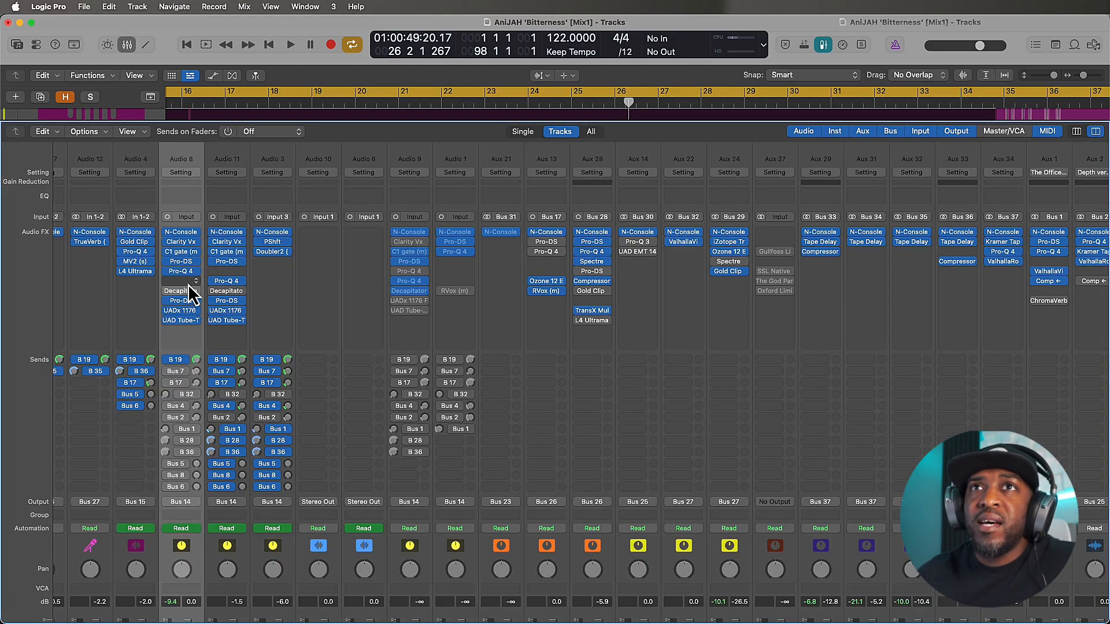
left_click(182, 272)
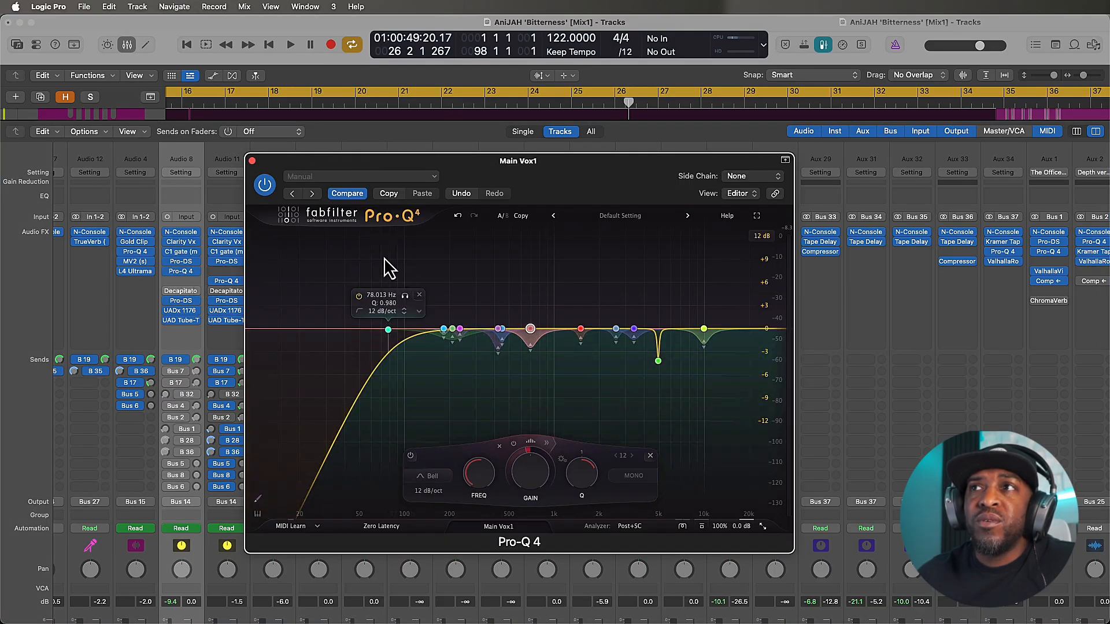
left_click(252, 161)
left_click(182, 302)
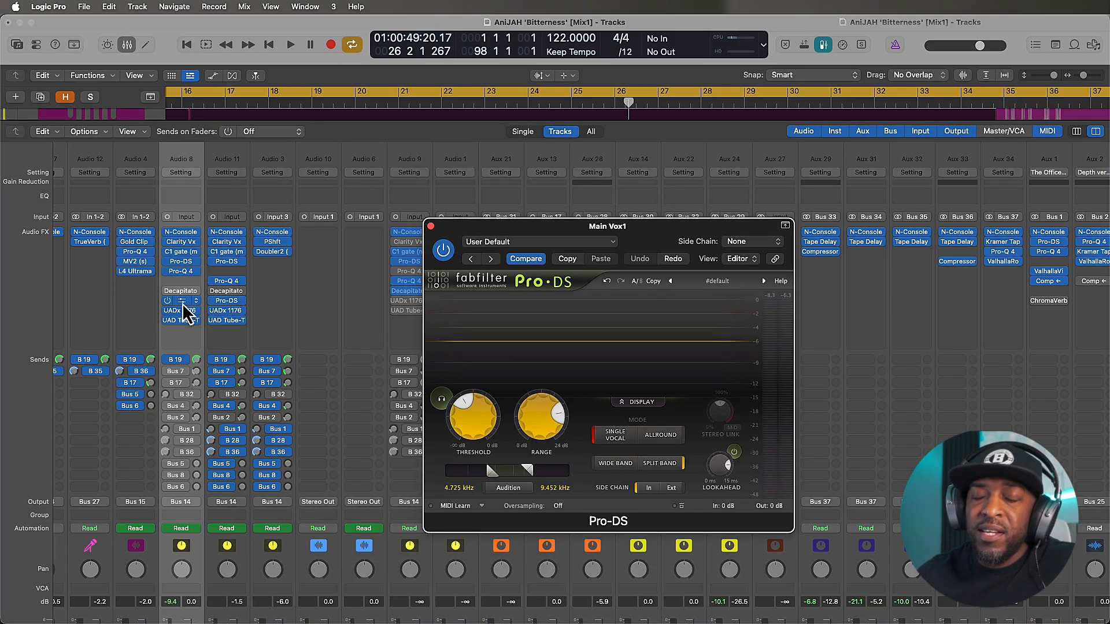
left_click(183, 302)
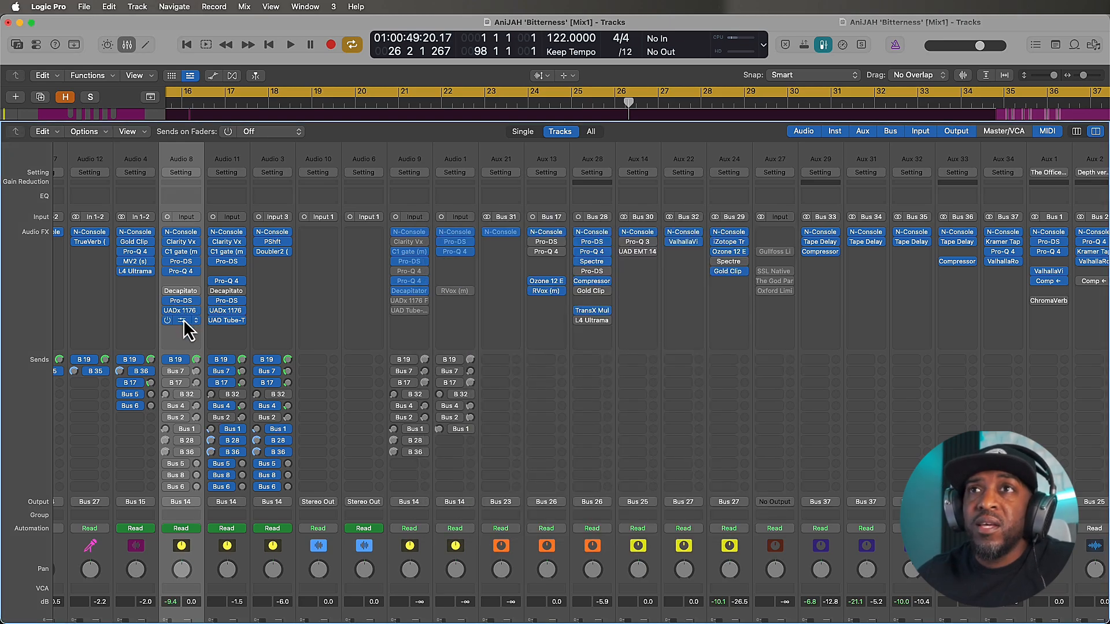
Step: Select the Main Vox Buss 2, Chrs Vox Buss and Ad Libs Buss channels together, removing Alt Vox Plugs from the mixer view
scroll(203, 502, "right", 10)
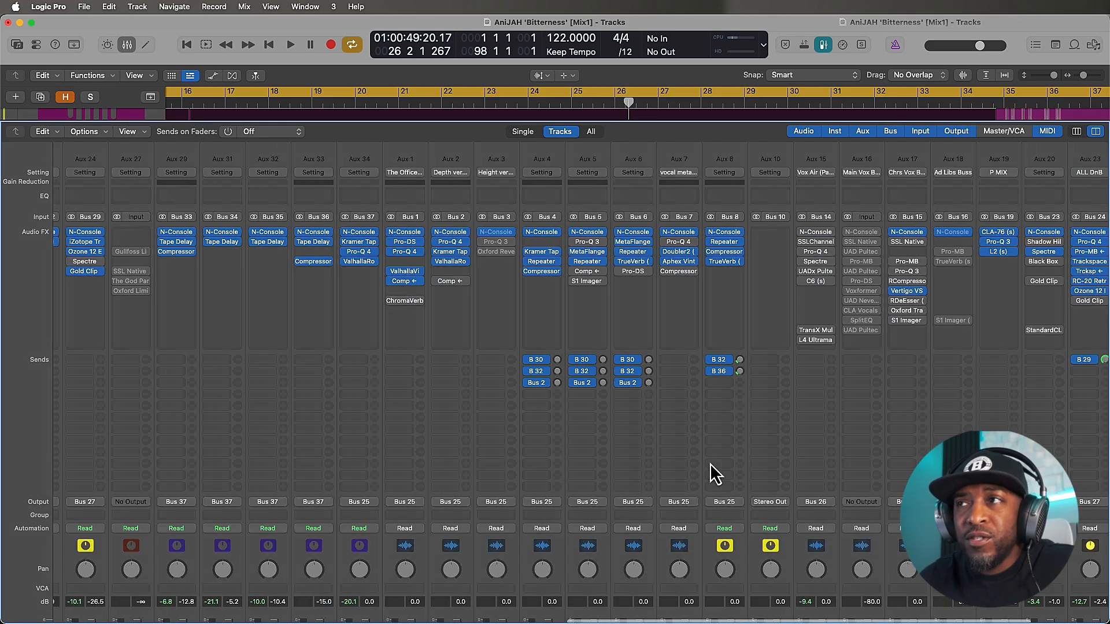
scroll(706, 463, "down", 5)
scroll(697, 476, "up", 5)
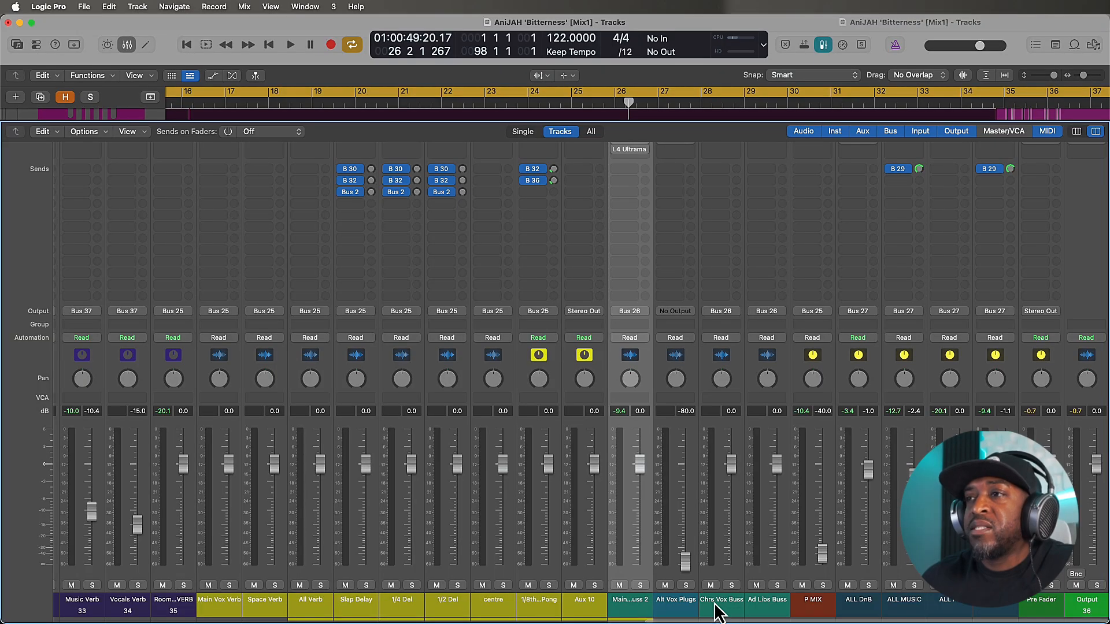
left_click(719, 606, "shift")
left_click(774, 604, "shift")
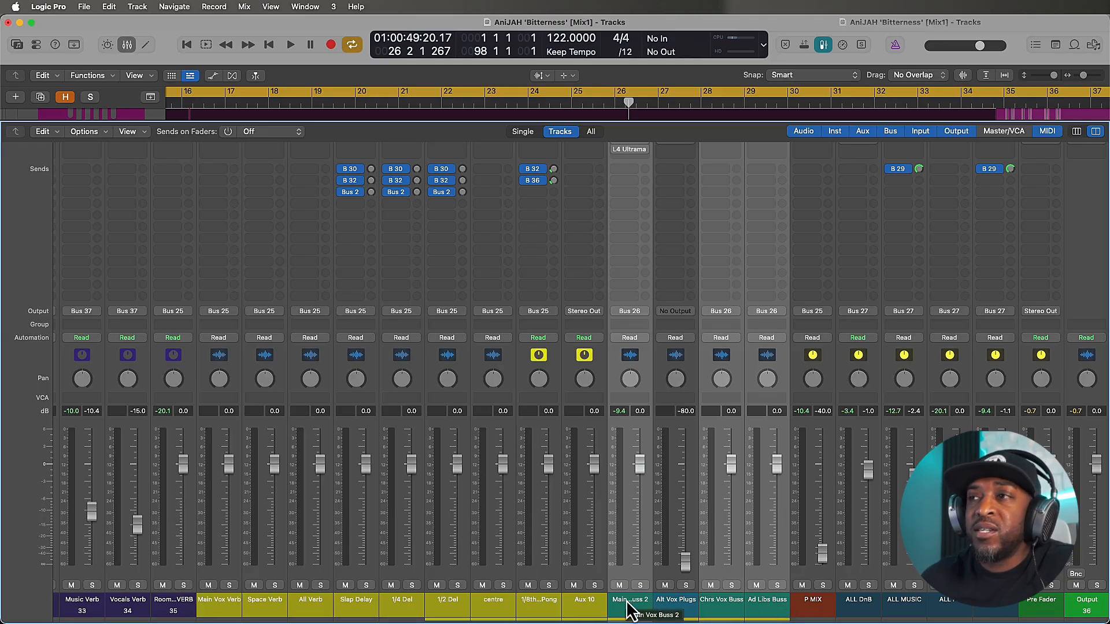
scroll(639, 566, "up", 5)
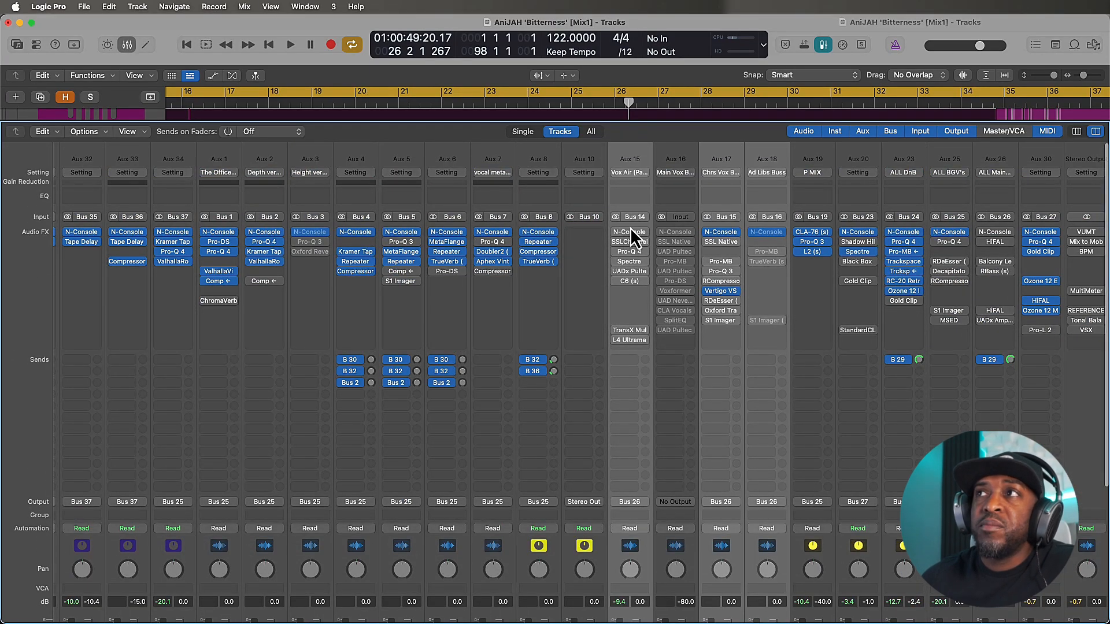
scroll(631, 223, "down", 5)
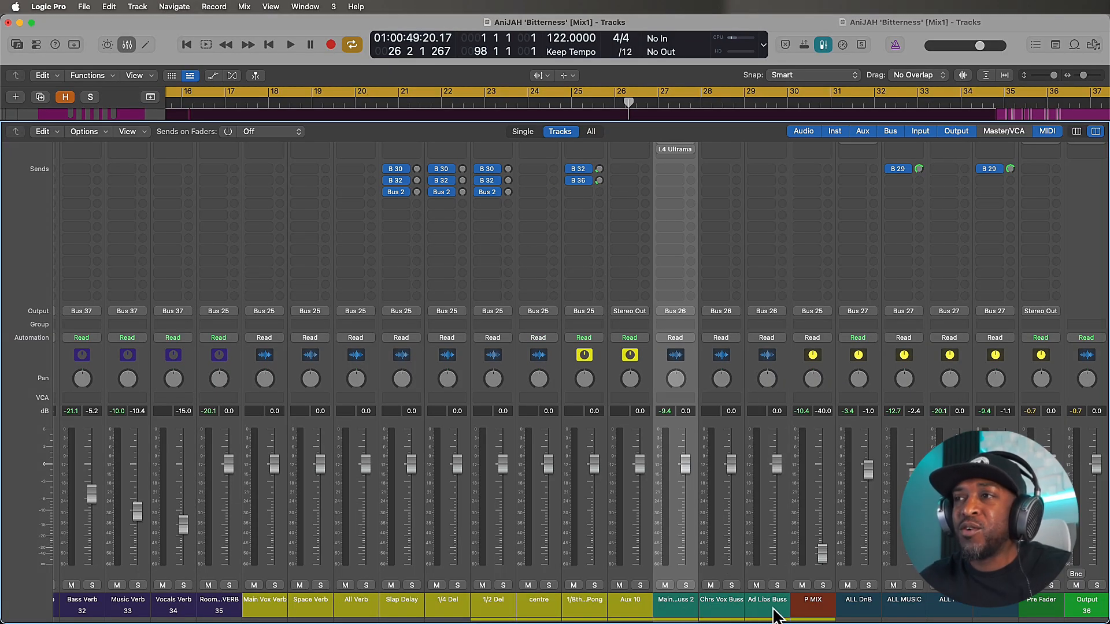
left_click(769, 612, "shift")
scroll(721, 438, "down", 1)
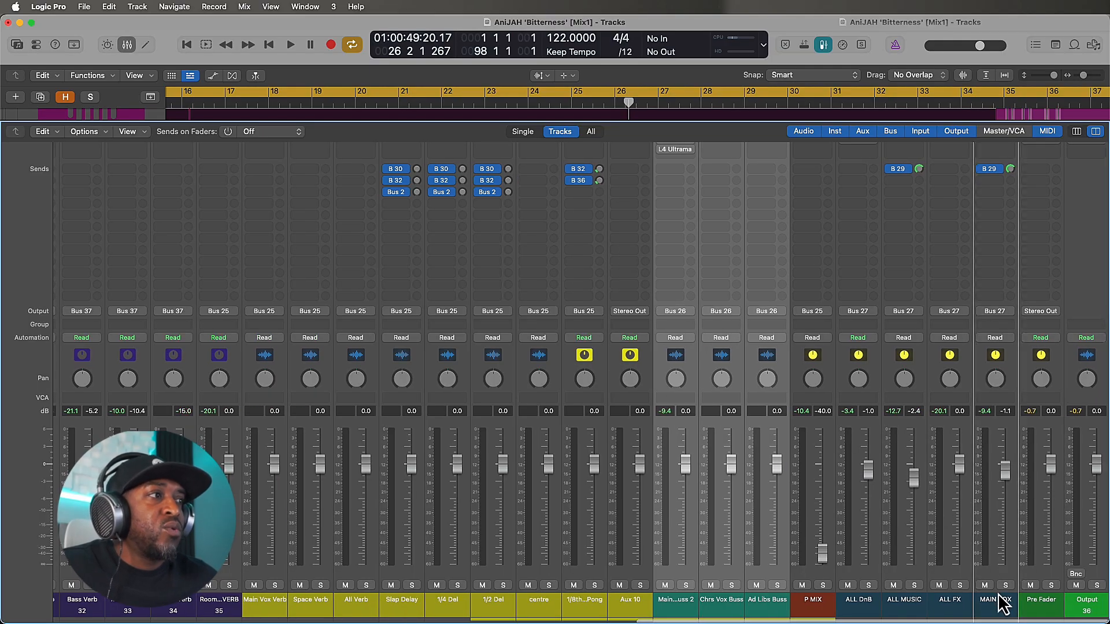
Step: Examine how the lead vocal channels, vocal busses and main output groups are routed across the mixer
scroll(990, 296, "up", 5)
scroll(982, 307, "down", 5)
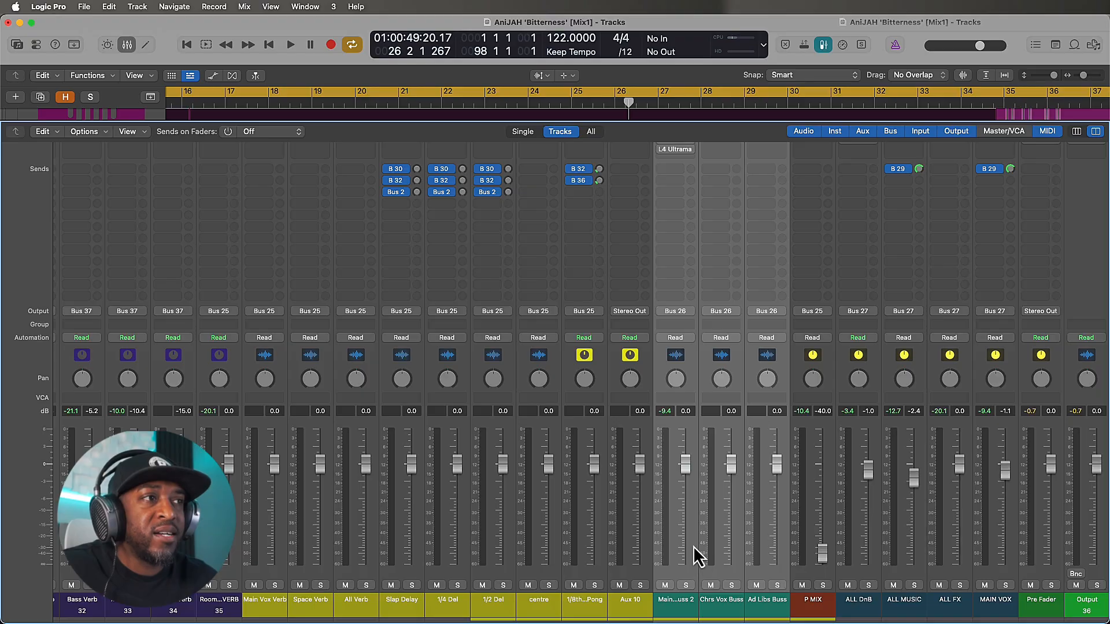
scroll(692, 543, "left", 10)
scroll(655, 523, "left", 8)
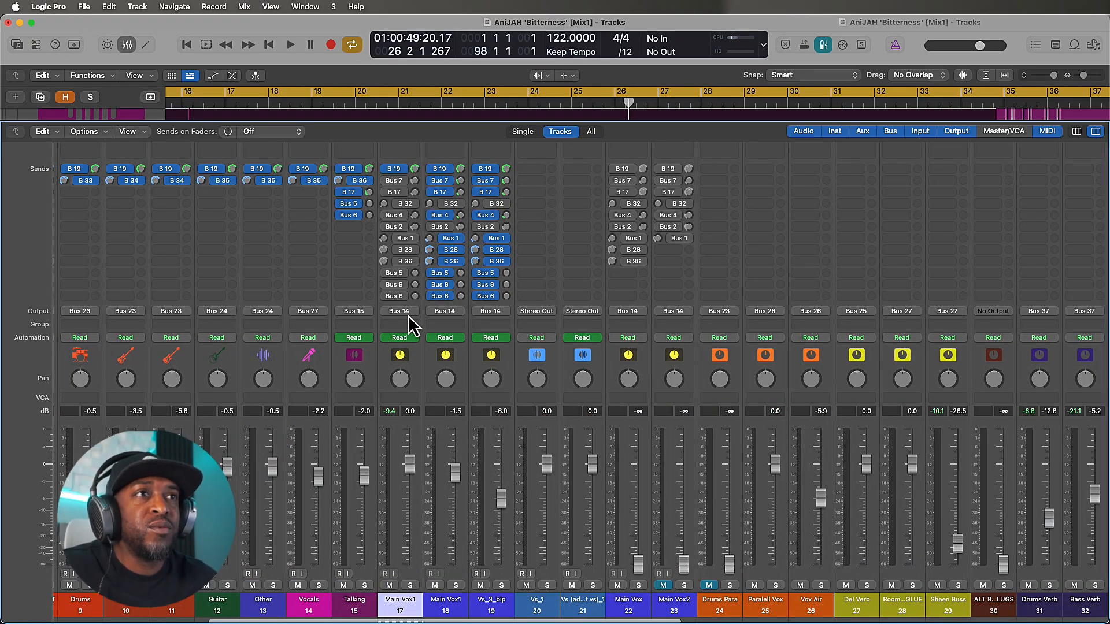
scroll(409, 317, "right", 10)
scroll(762, 418, "right", 6)
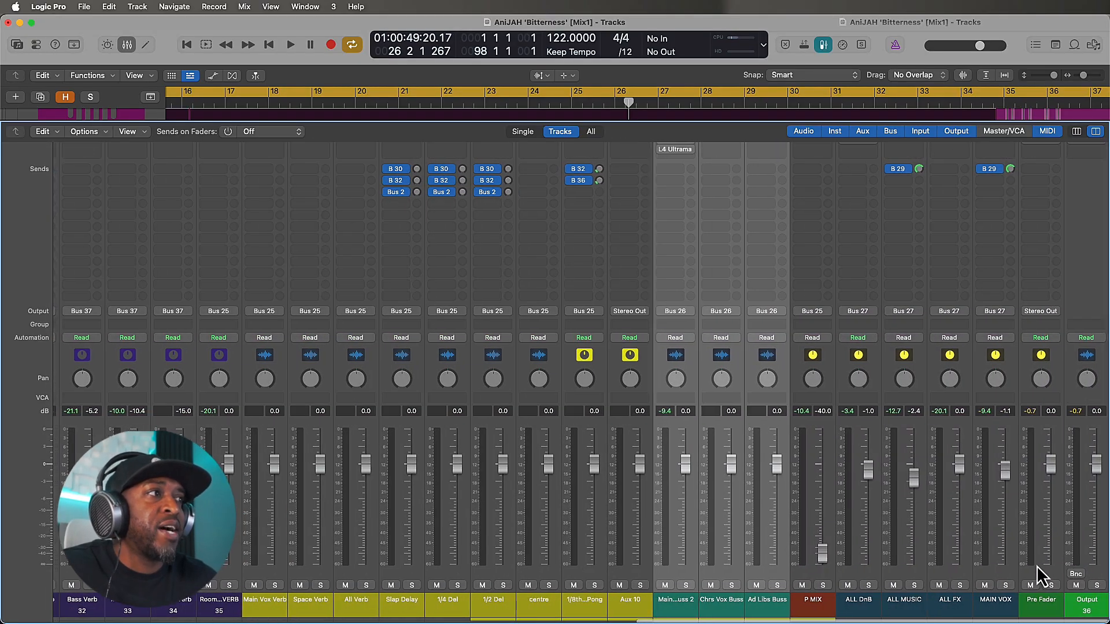
scroll(1056, 228, "up", 5)
scroll(1055, 228, "down", 5)
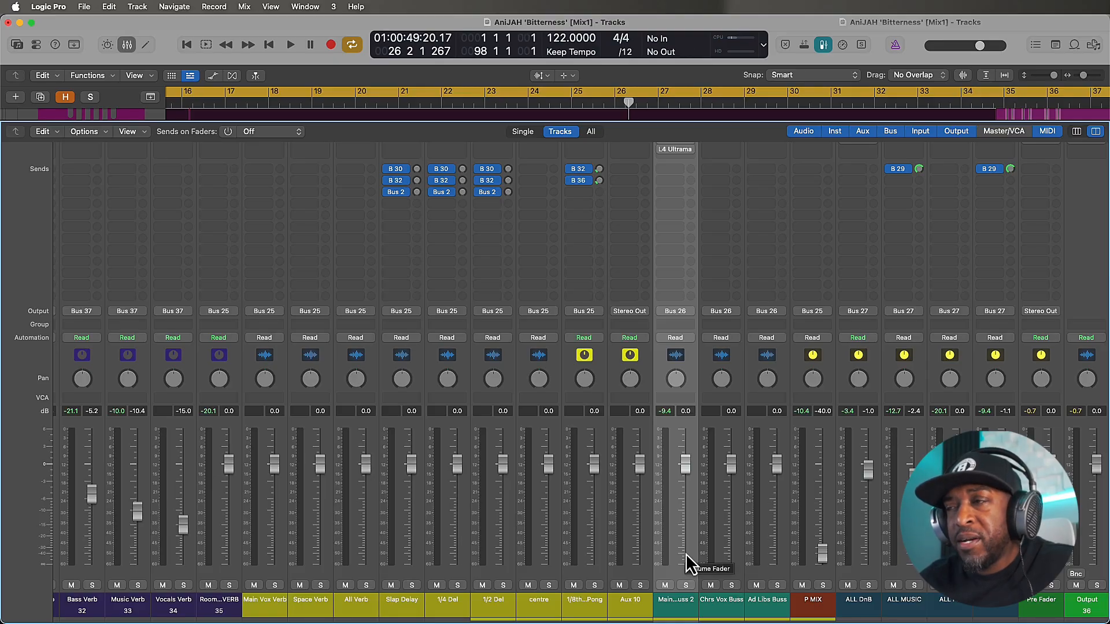
Step: Check the N-Console settings on Main Vox Buss 2, including the VOCALS group, and close the plug-in
scroll(686, 553, "up", 5)
left_click(675, 232)
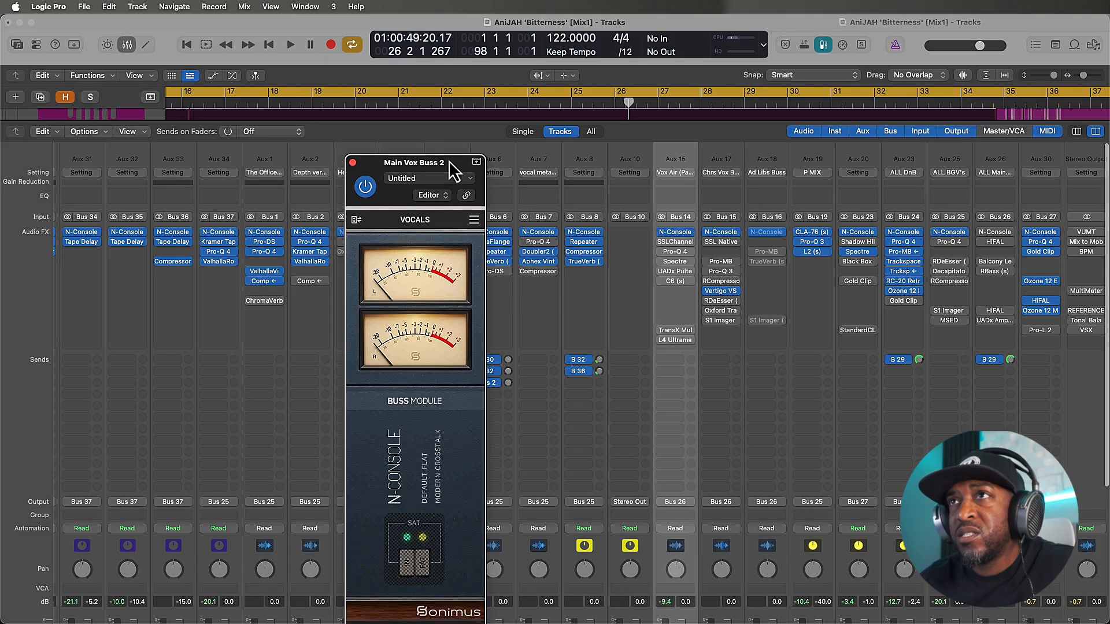
left_click_drag(448, 161, 518, 89)
left_click(425, 147)
left_click(423, 90)
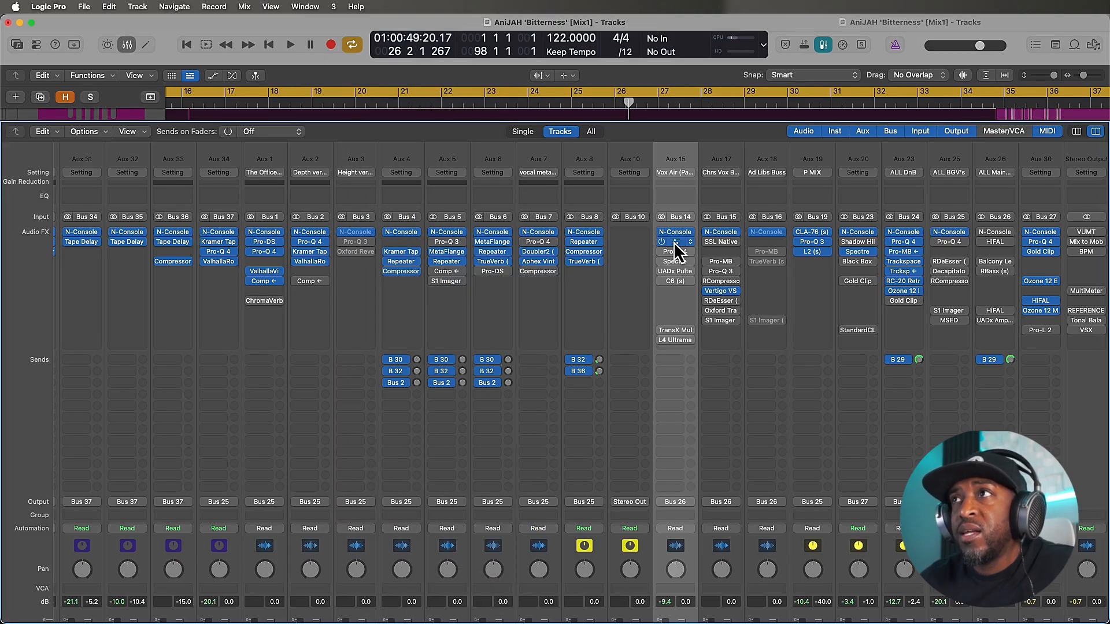
Step: Compare Main Vox Buss 2 with SSLChannel bypassed and enabled during playback, leaving the plug-in on
left_click(675, 241)
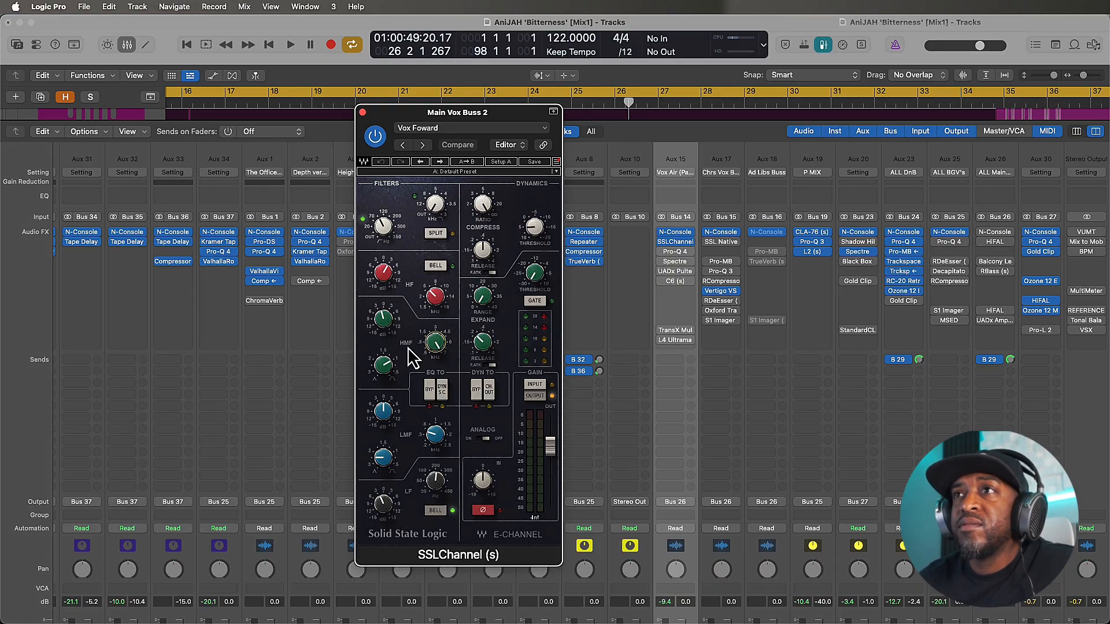
left_click(376, 137)
key("space")
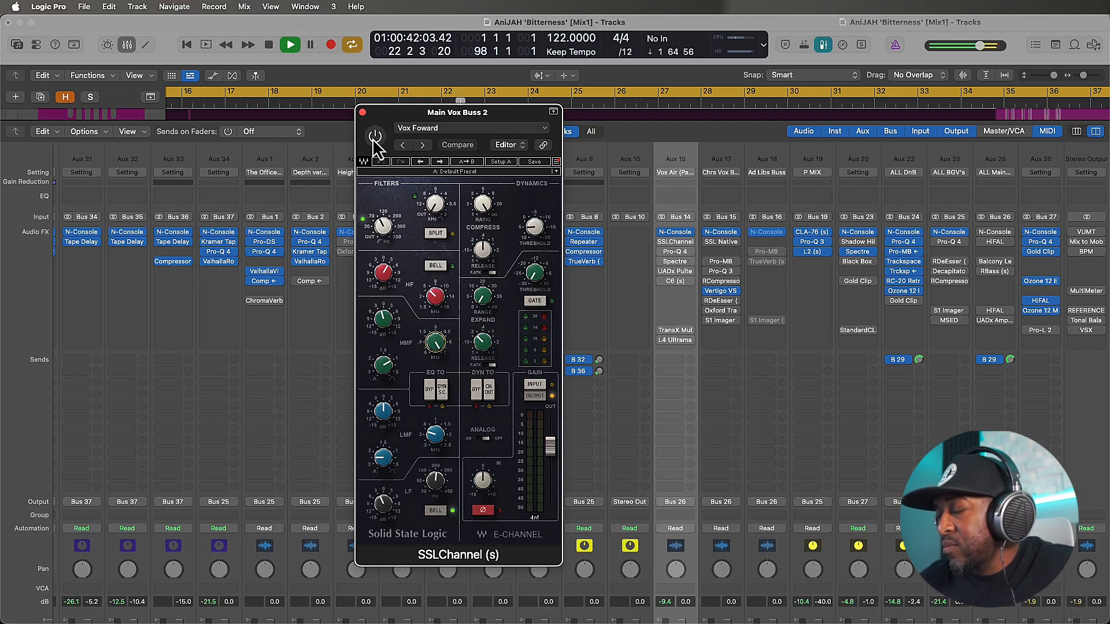
left_click(375, 138)
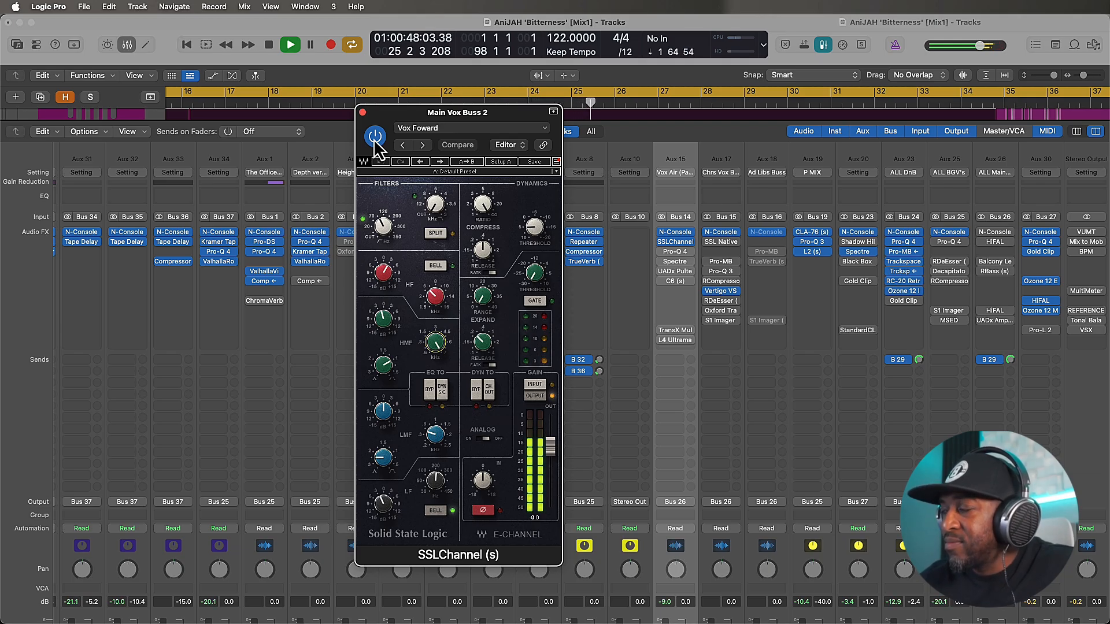
left_click(374, 137)
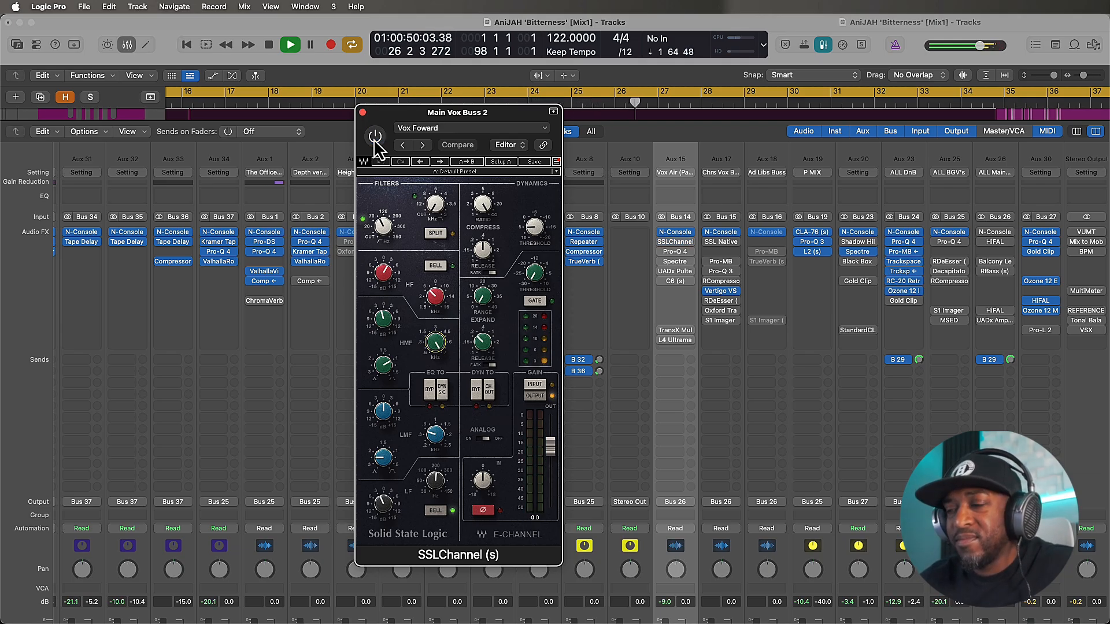
left_click(380, 136)
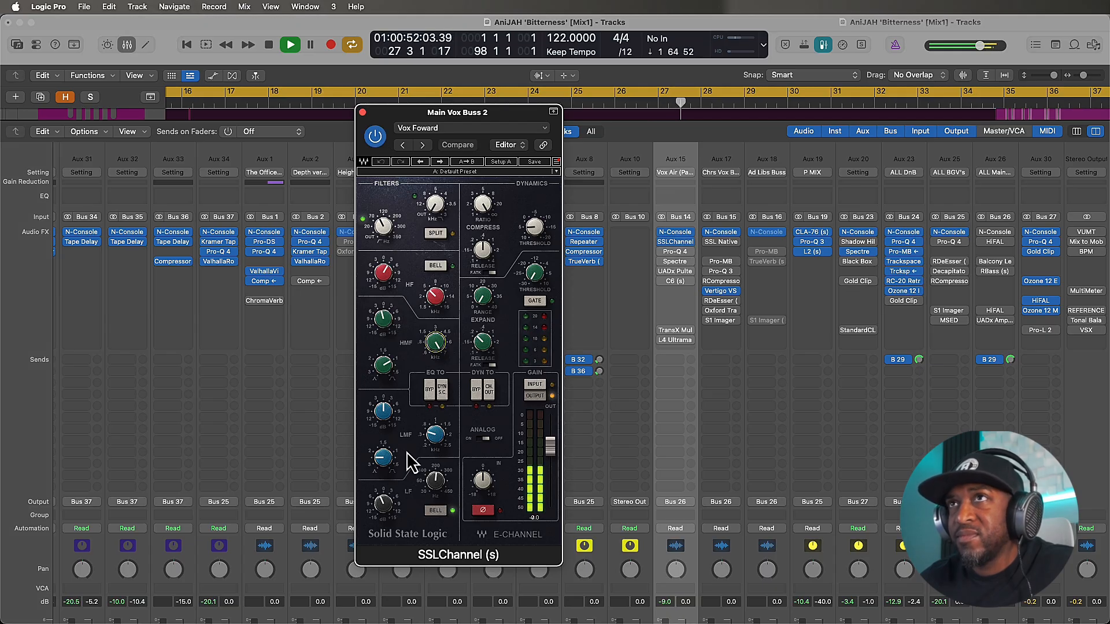
Step: Adjust the SSLChannel EQ on Main Vox Buss 2 during playback, setting the HMF gain to about -1.7, and close the plug-in
left_click_drag(383, 507, 383, 493)
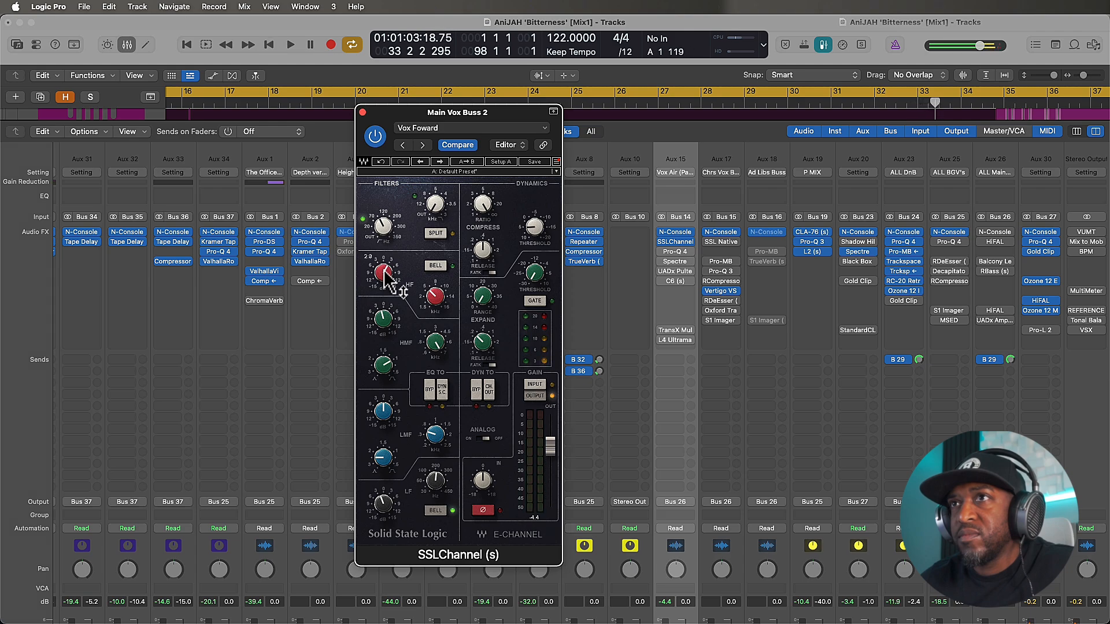
key("space")
left_click_drag(385, 321, 385, 308)
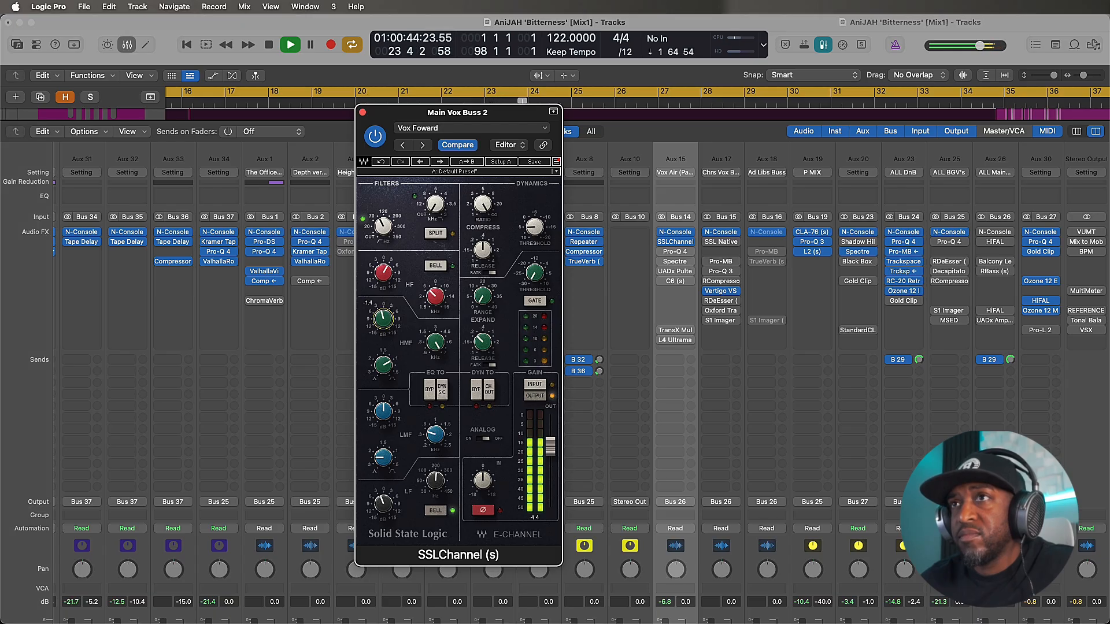
left_click_drag(383, 319, 383, 321)
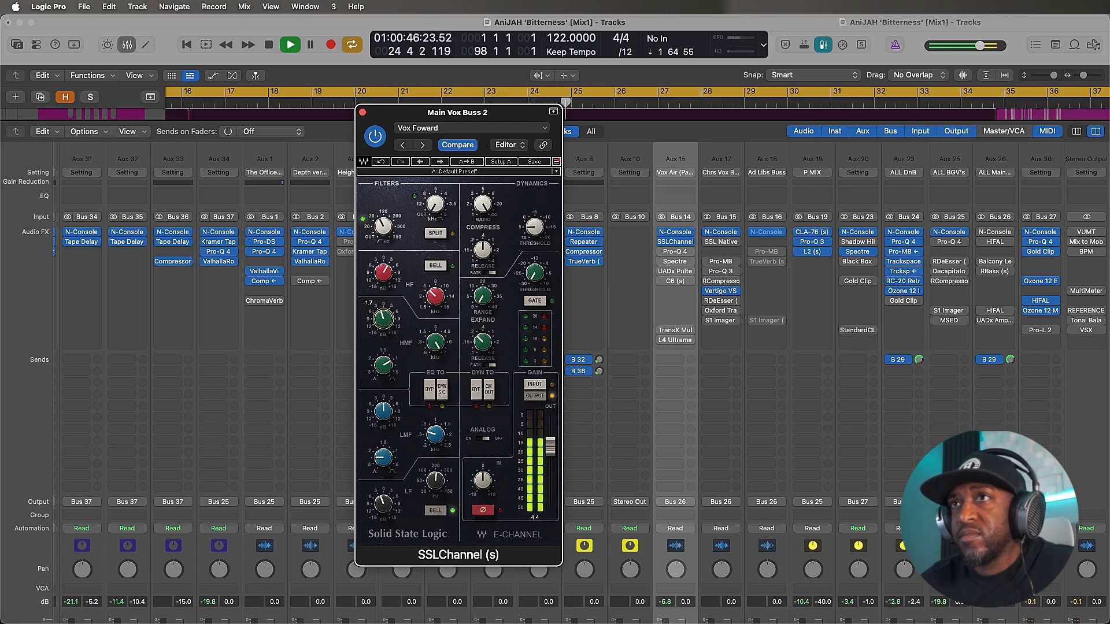
key("space")
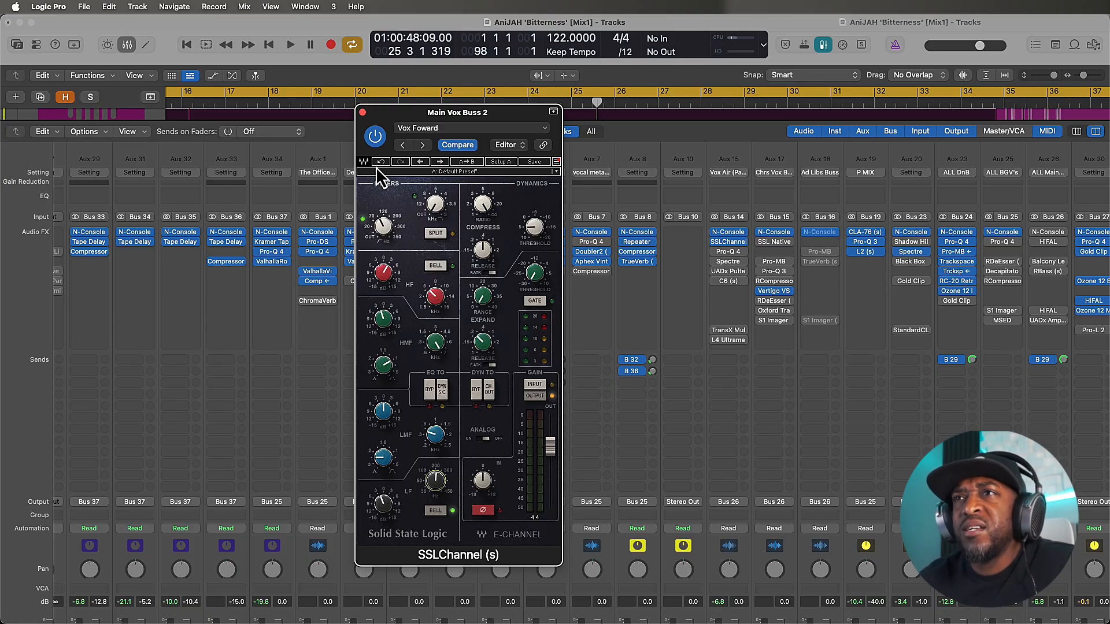
left_click(363, 112)
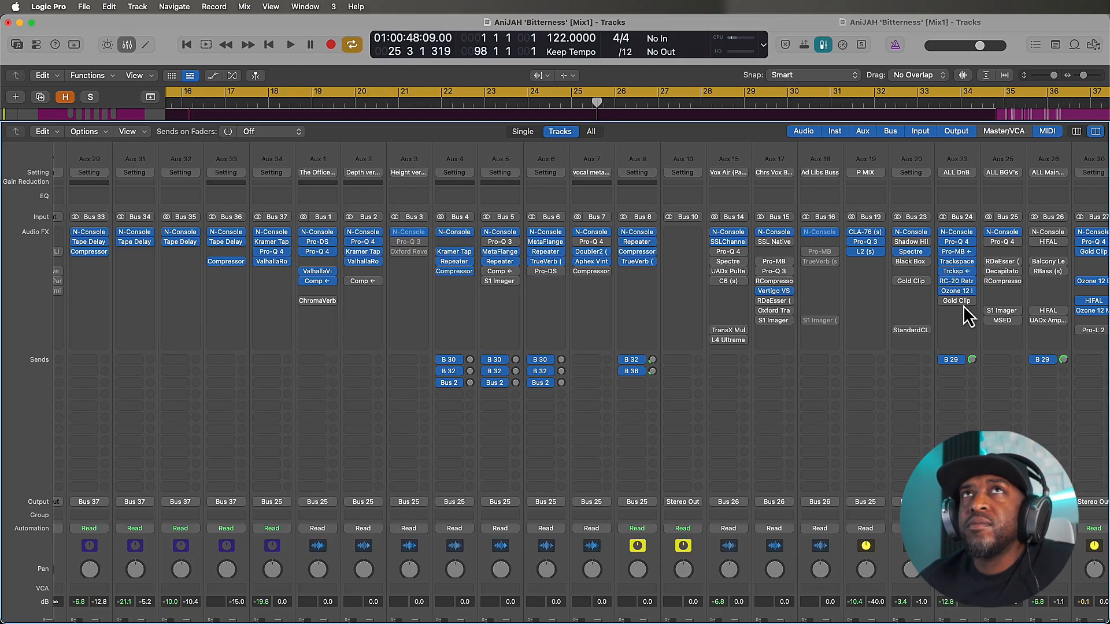
Step: Show the Pro-Q 4 on Main Vox Buss 2 and set its display range to 12 dB
left_click(731, 249)
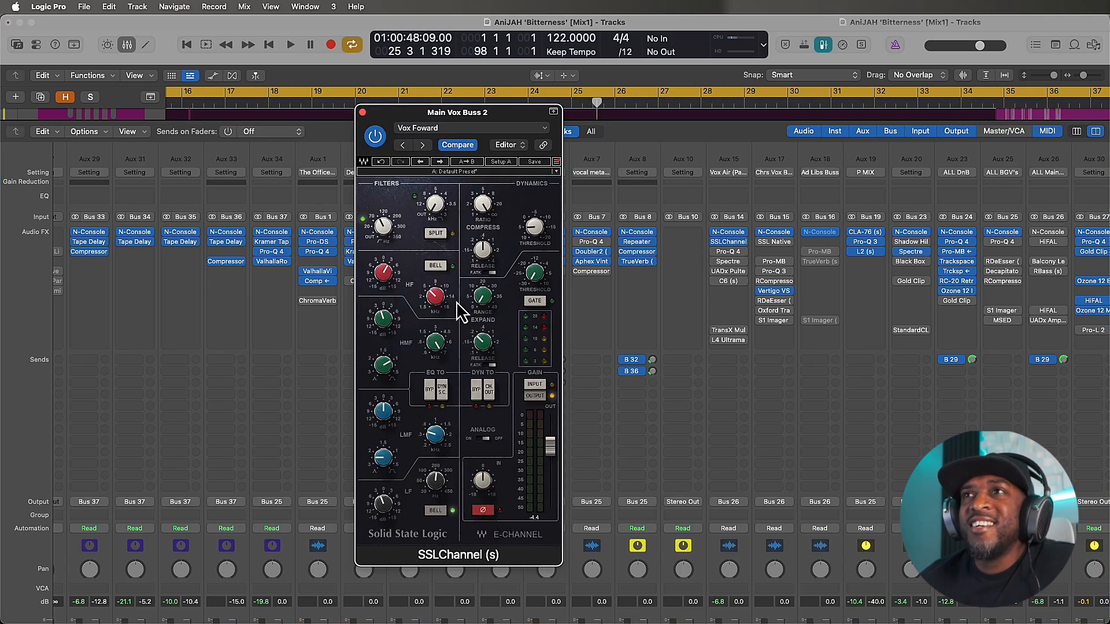
left_click(362, 113)
left_click(721, 253)
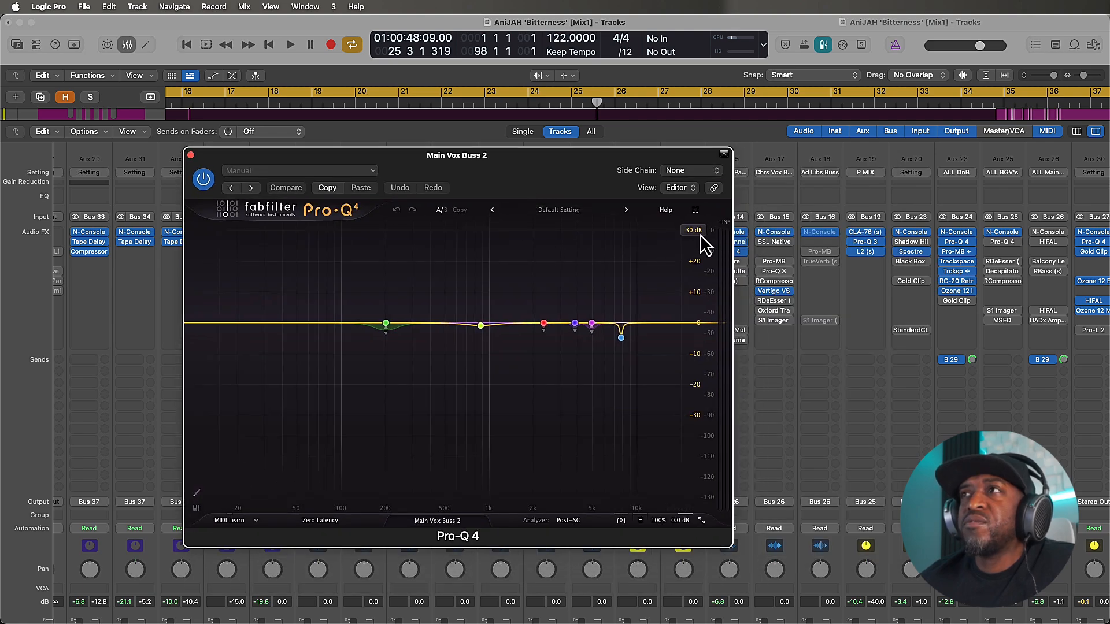
scroll(701, 236, "down", 1)
scroll(701, 235, "down", 1)
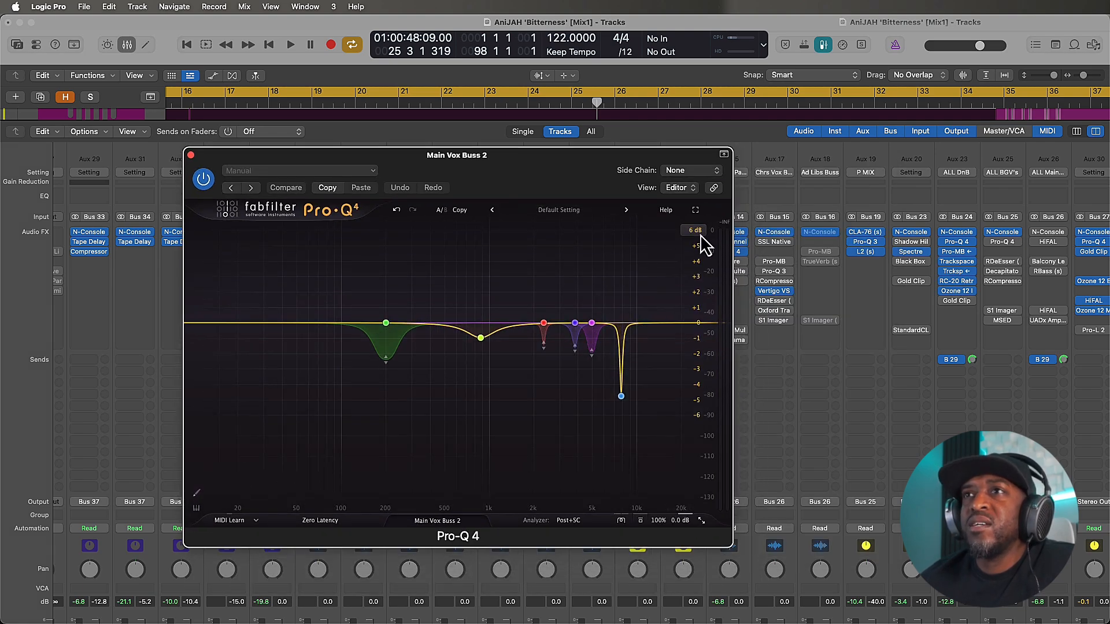
scroll(701, 237, "up", 1)
Step: Solo the Main Vox Buss 2 channel and audition the 200.97 Hz dynamic band of its Pro-Q 4 in isolation
left_click(386, 343)
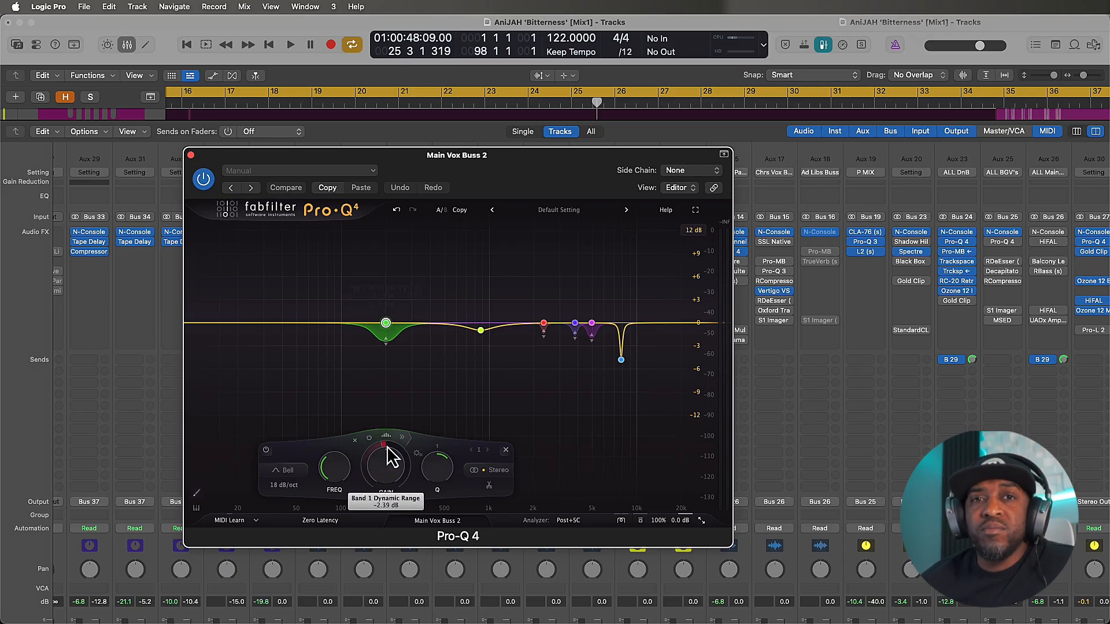
key("space")
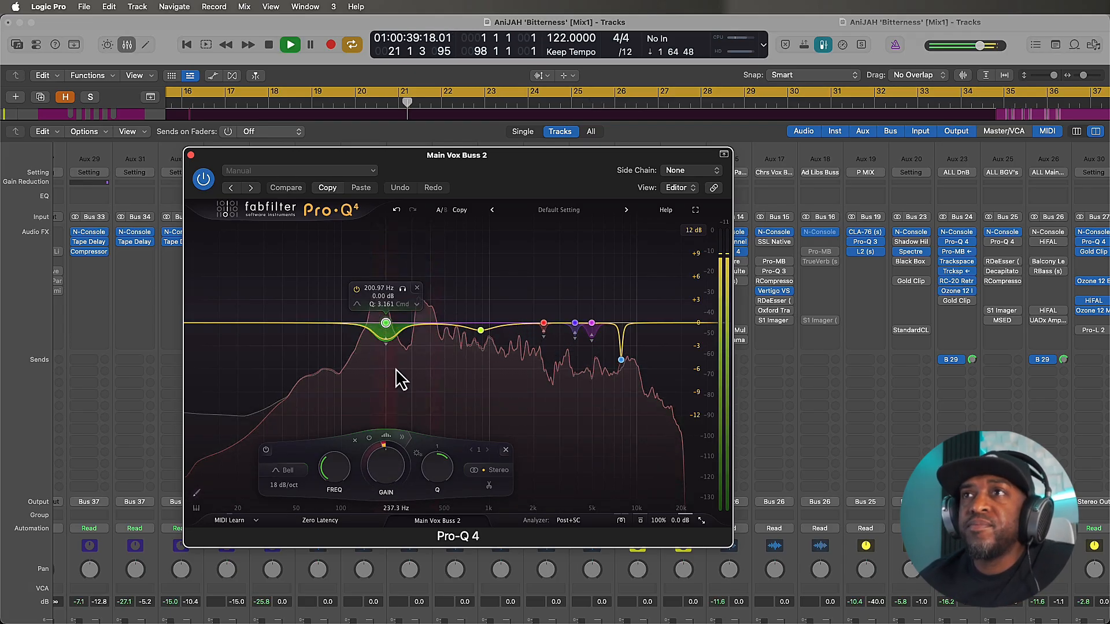
left_click(403, 288)
left_click_drag(403, 288, 407, 295)
scroll(783, 578, "down", 5)
left_click(739, 586)
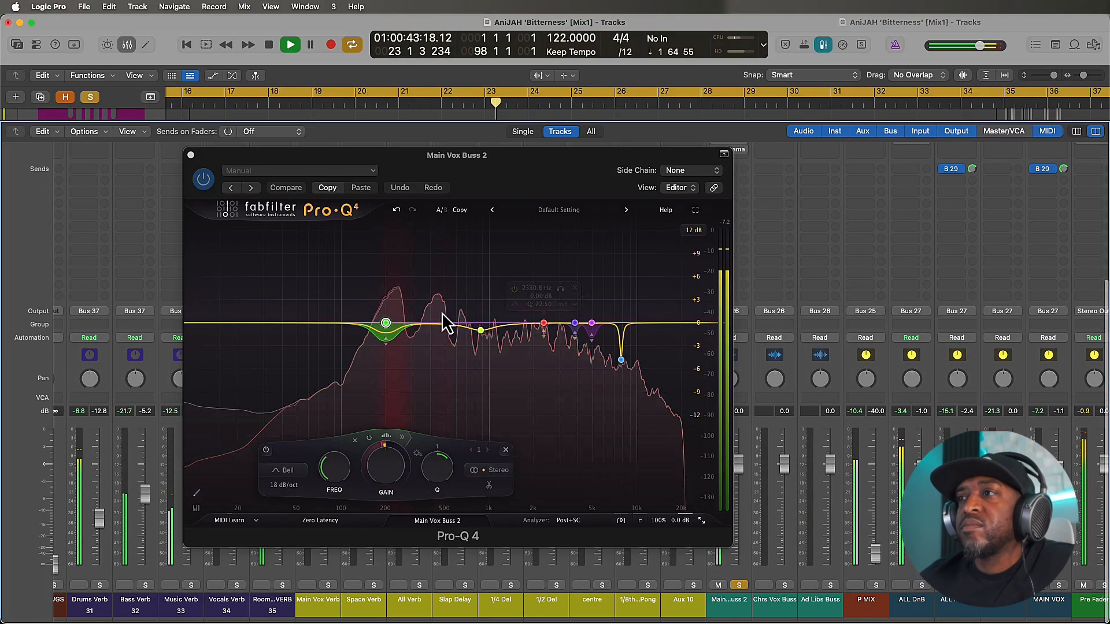
left_click(403, 288)
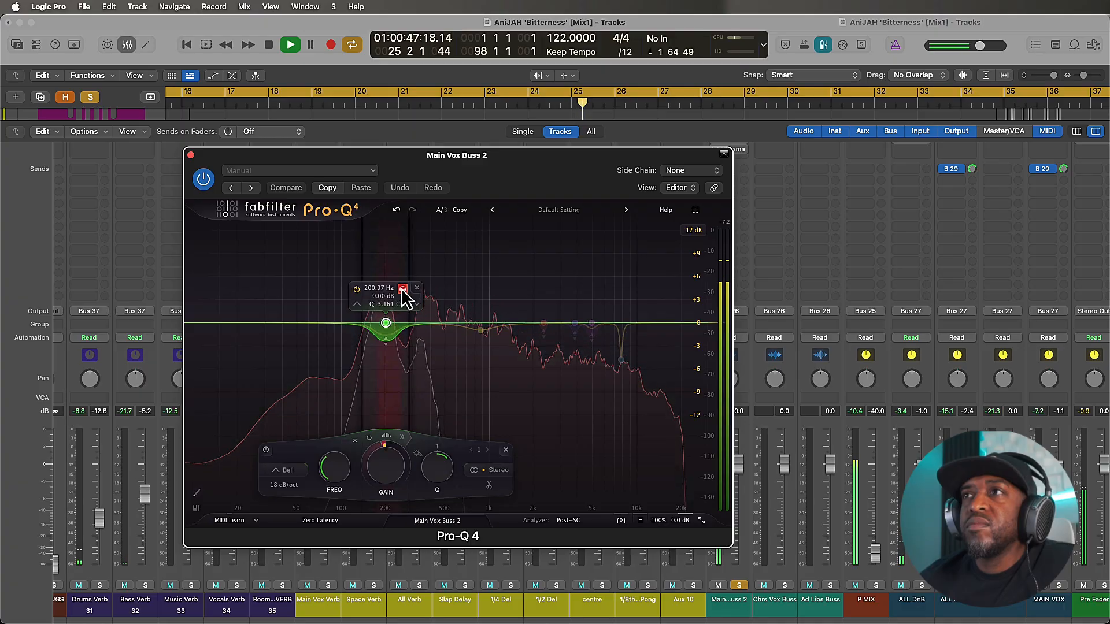
key("space")
Step: Audition the 4955.9 Hz, 3809.5 Hz and 2330.8 Hz bands of the Pro-Q 4 one by one in isolation
mouse_move(542, 322)
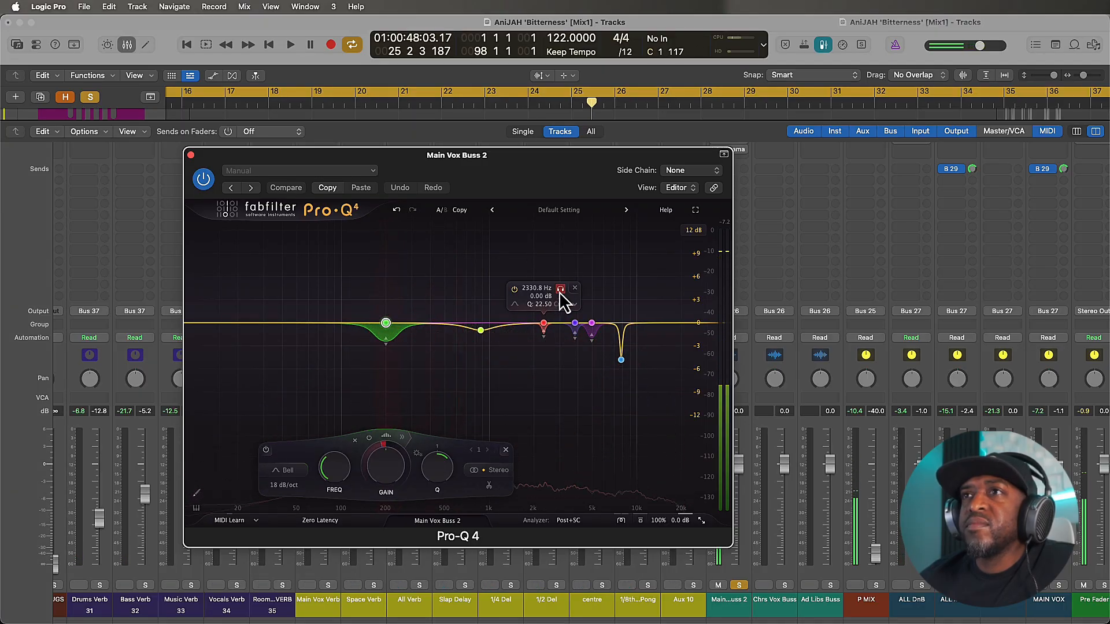
mouse_move(386, 347)
mouse_move(594, 307)
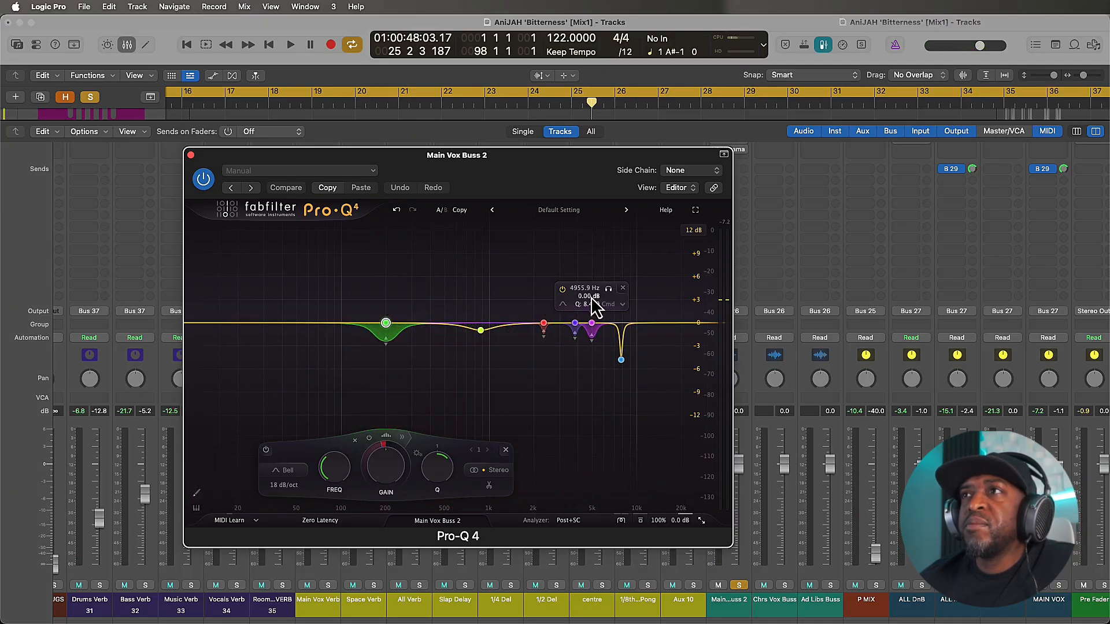
left_click(608, 289)
key("space")
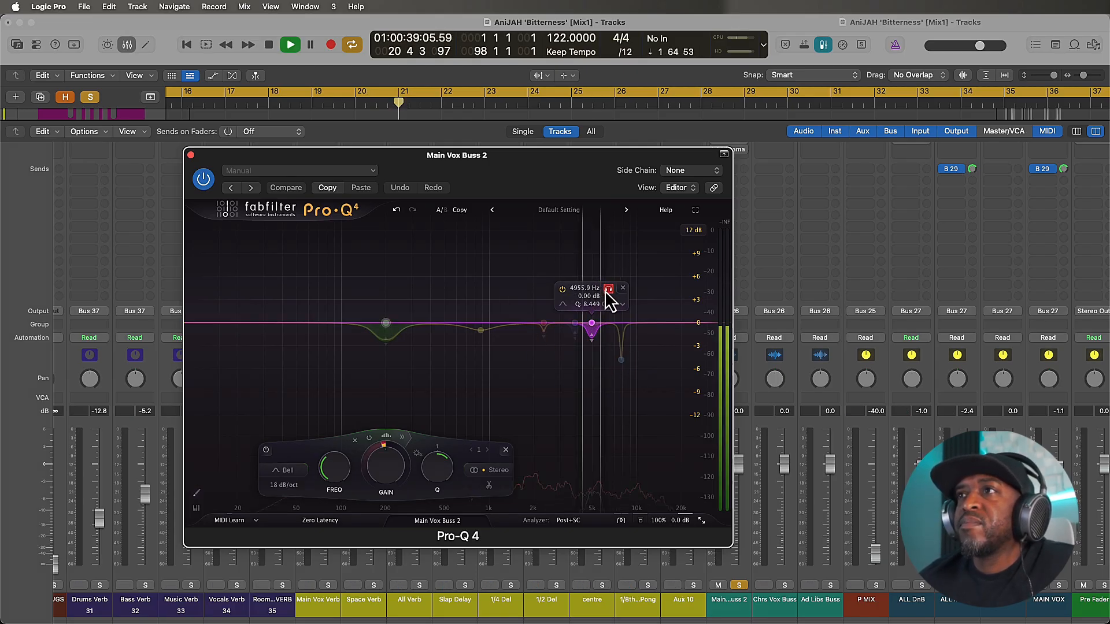
left_click_drag(606, 287, 589, 287)
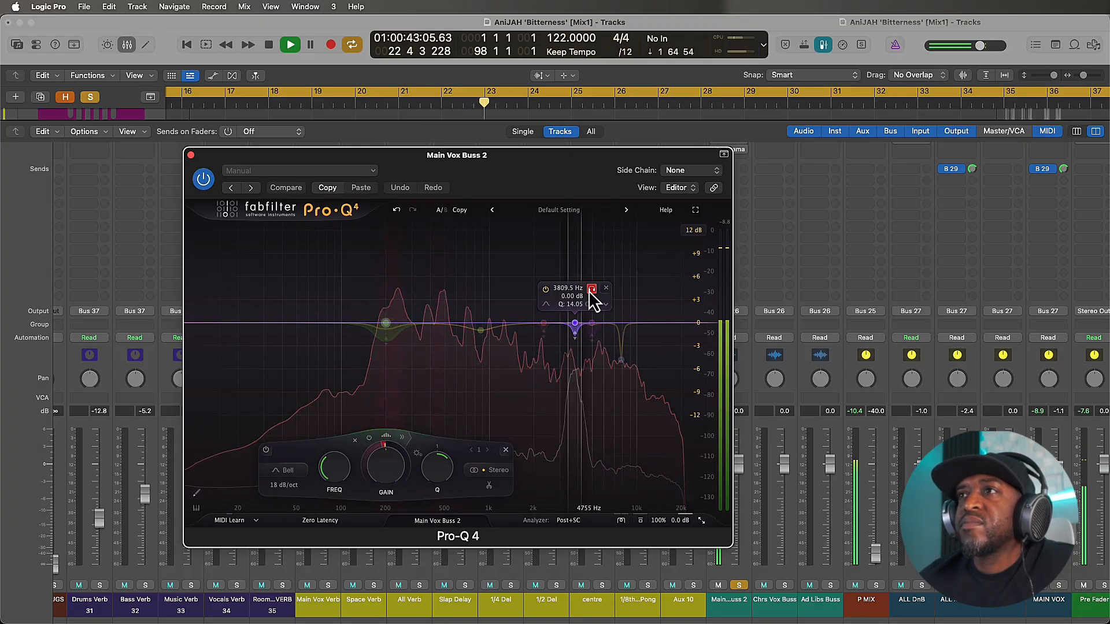
left_click(591, 289)
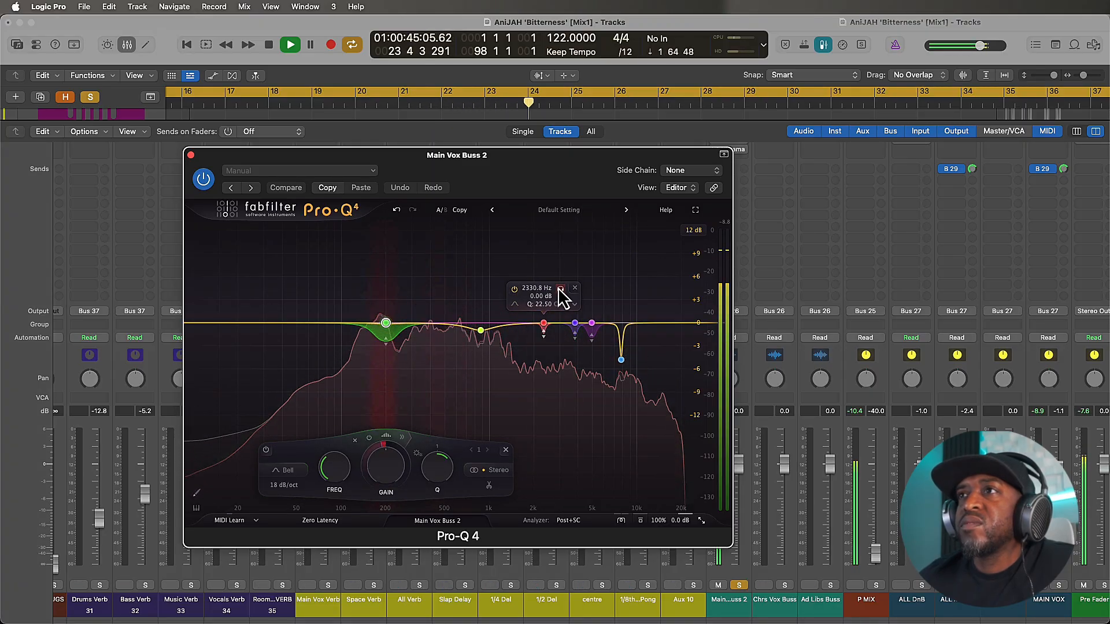
left_click(560, 288)
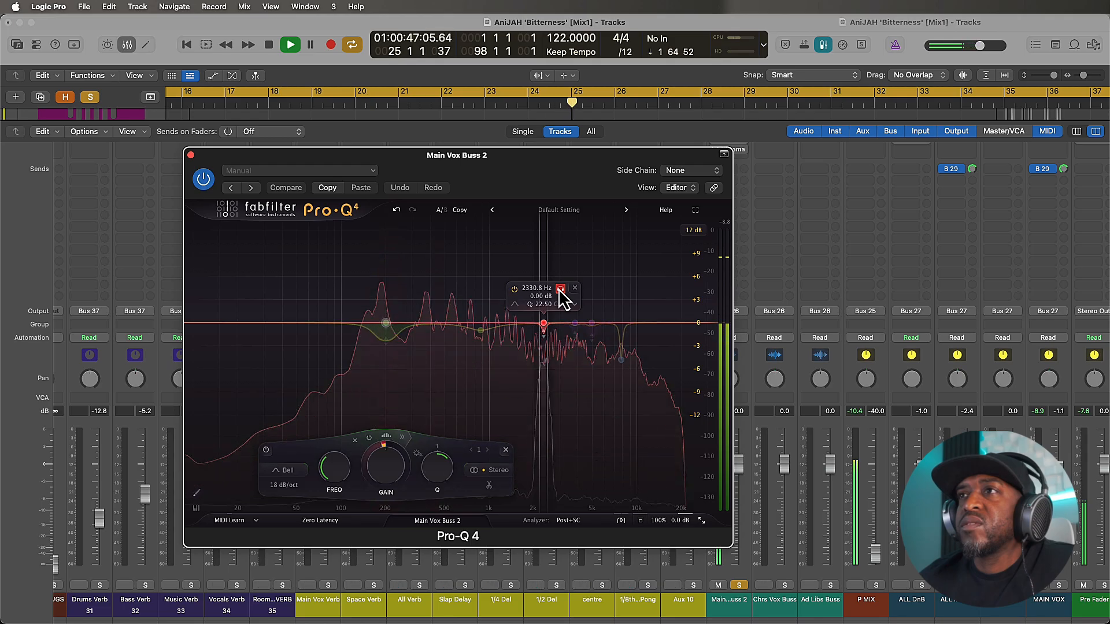
left_click(560, 288)
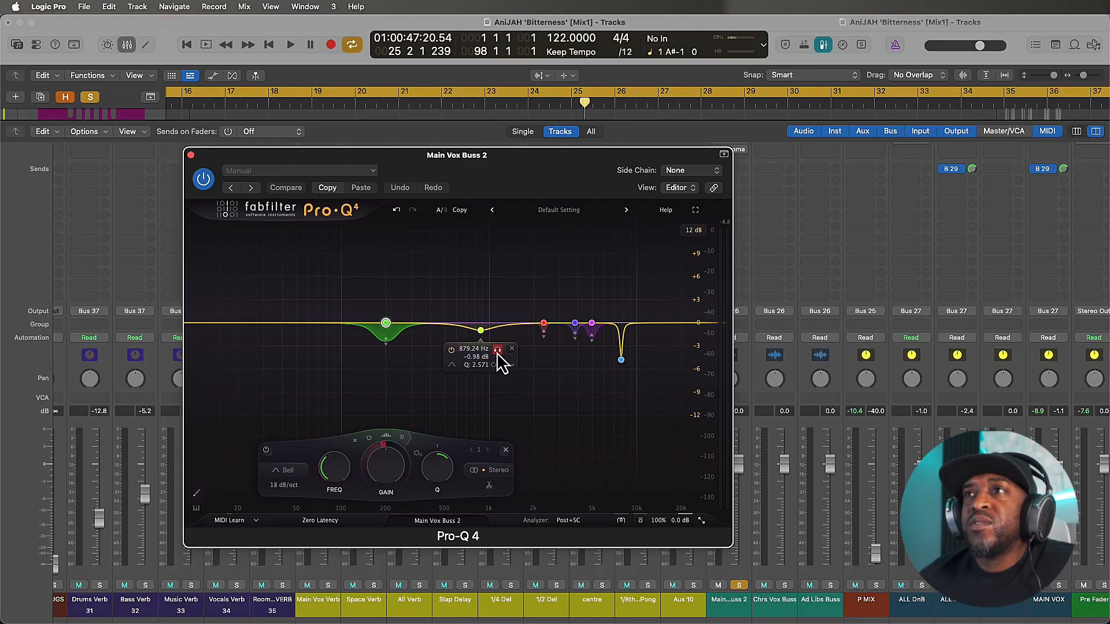
Step: Audition the 879.24 Hz bell band of the Pro-Q 4 in isolation, then stop playback
left_click(497, 352)
key("space")
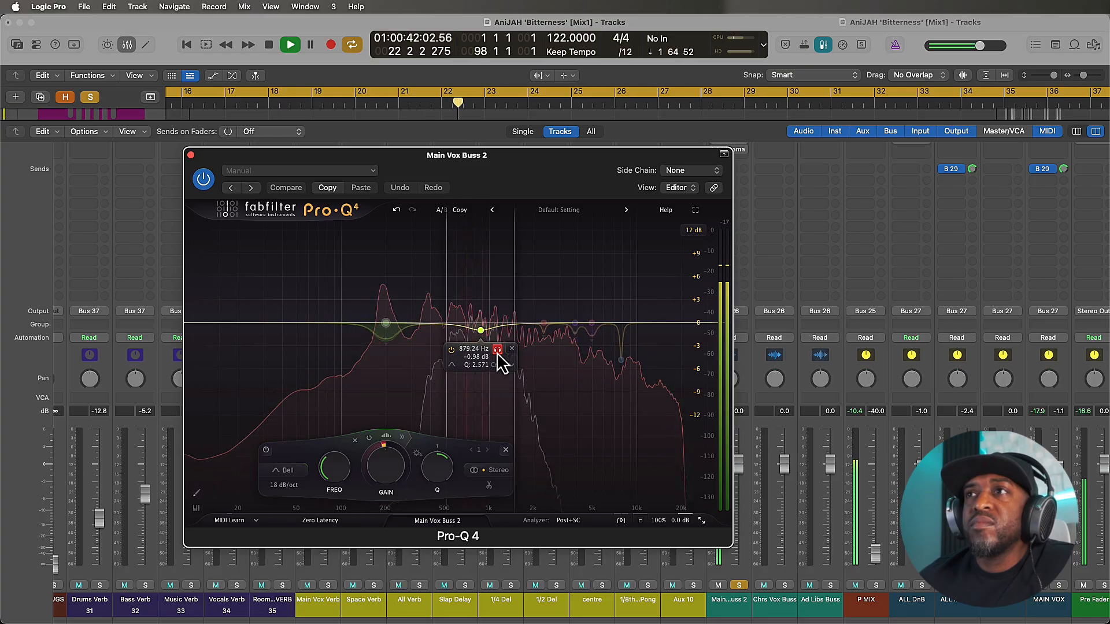
key("space")
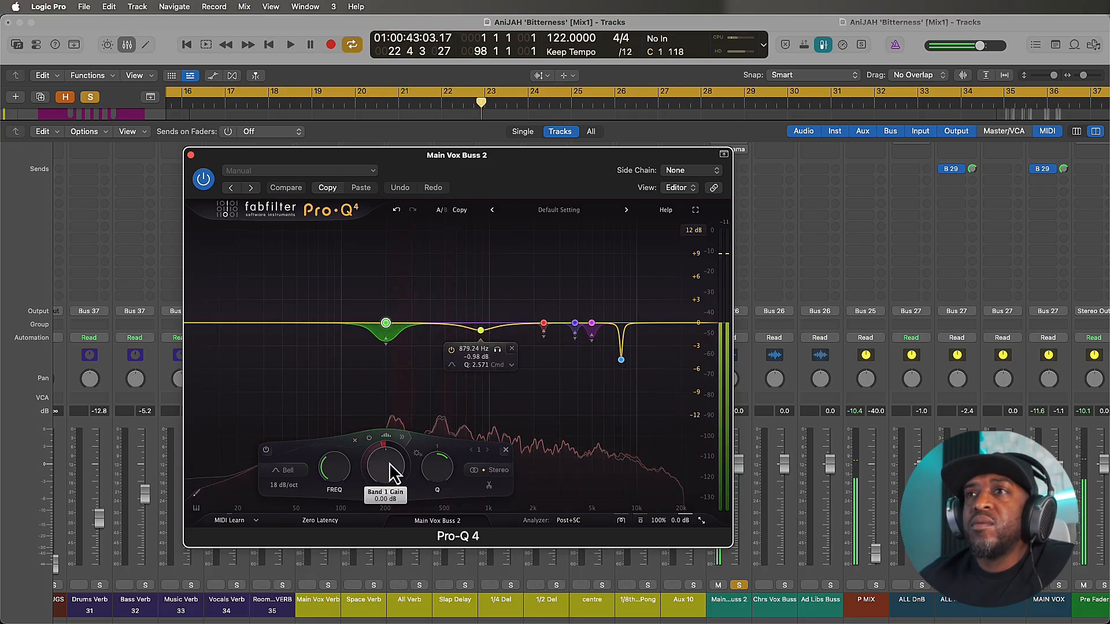
scroll(389, 463, "up", 2)
scroll(390, 463, "up", 2)
key("super+z")
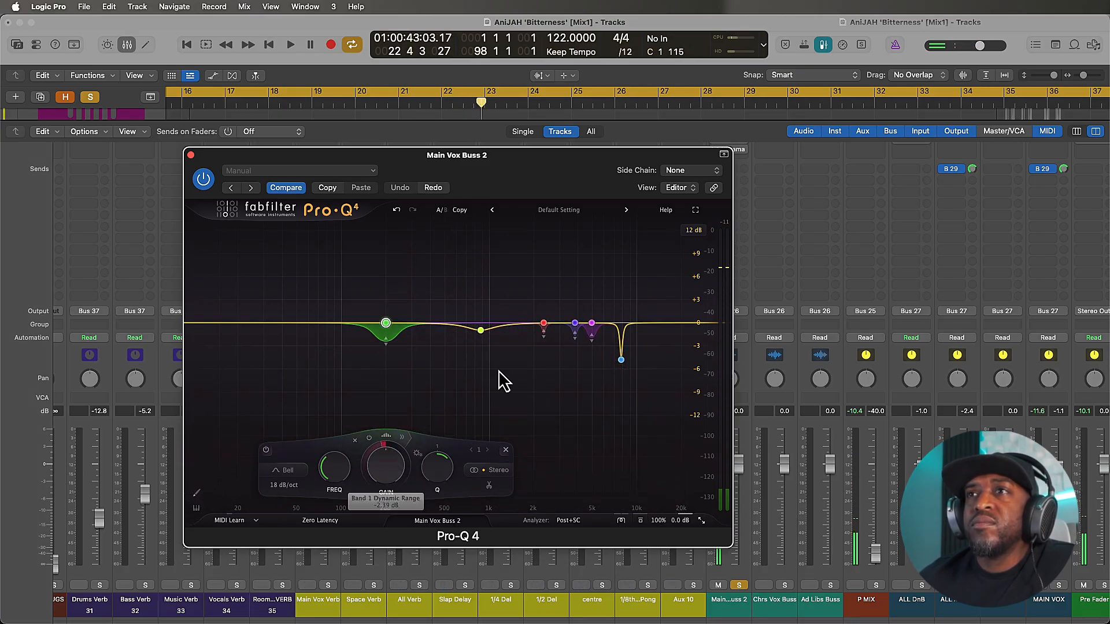
Step: Boost the 879.24 Hz bell band of the Pro-Q 4 to about +12 dB during playback, then return it to a slight cut
key("space")
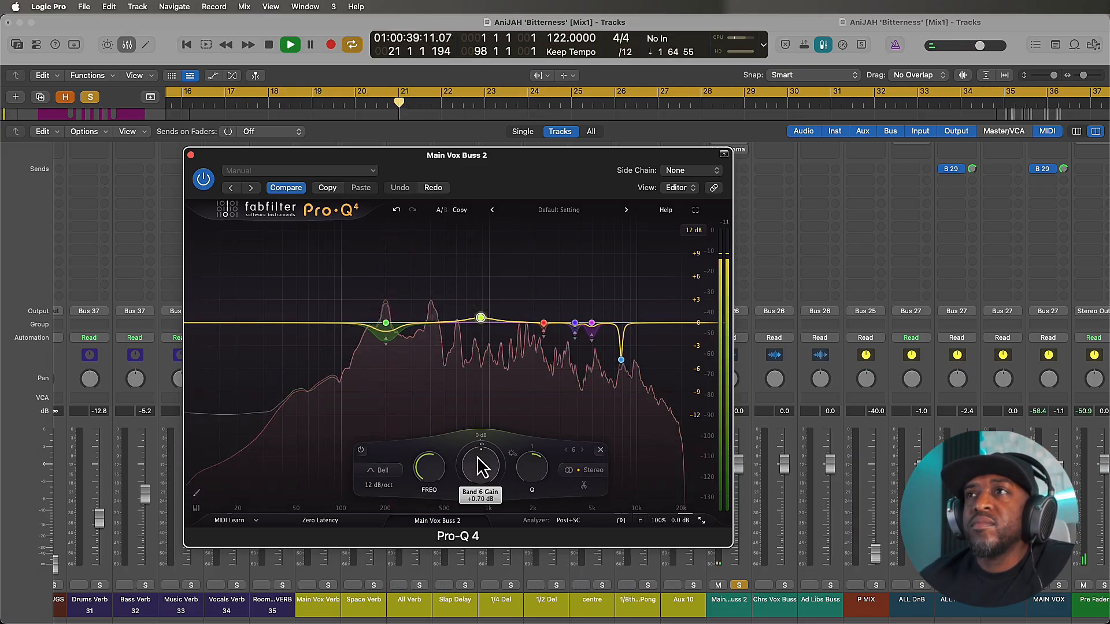
scroll(480, 466, "up", 5)
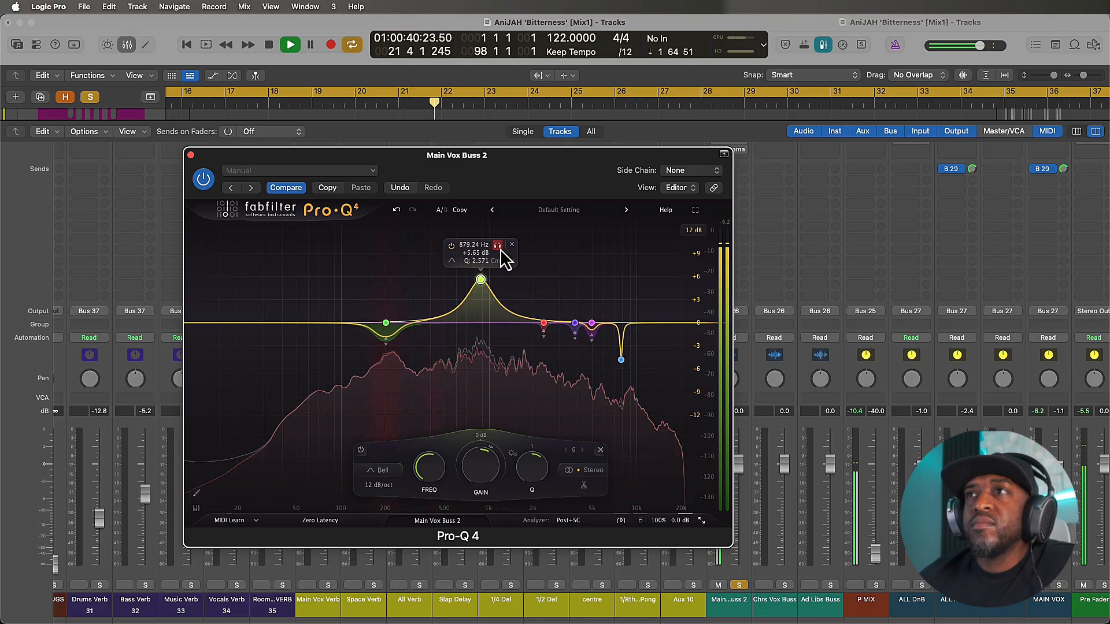
scroll(478, 466, "up", 7)
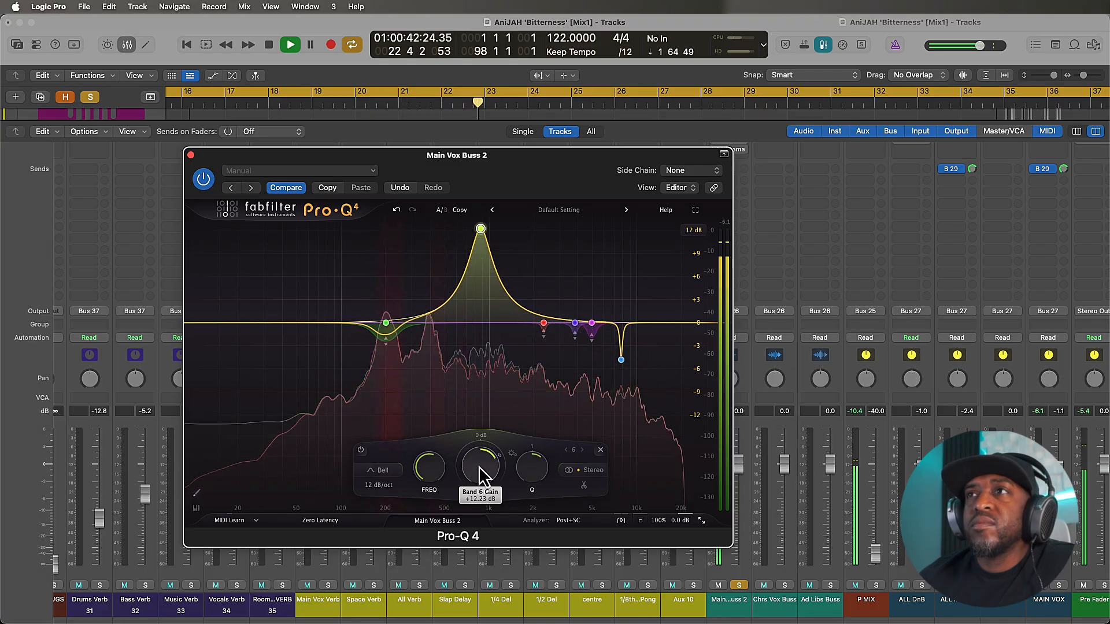
scroll(479, 466, "down", 13)
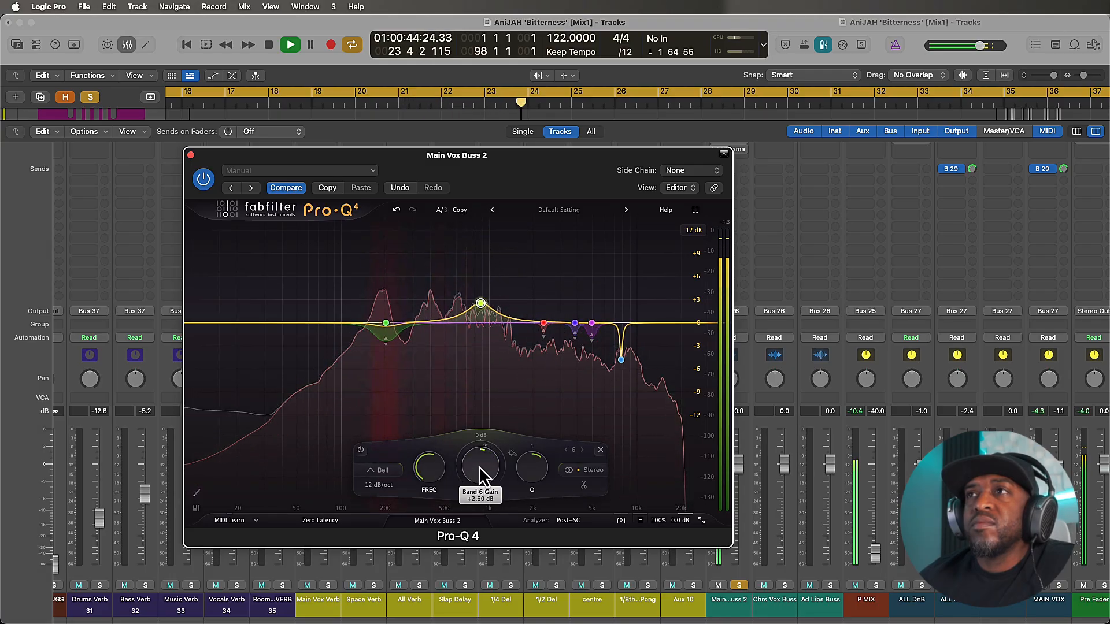
key("space")
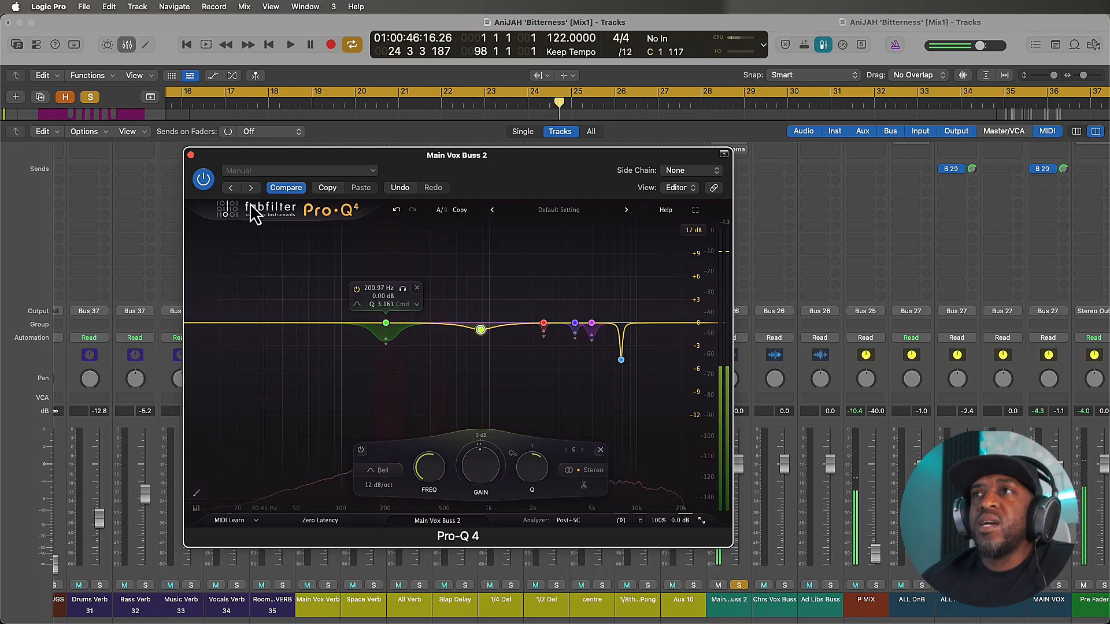
Step: Close the Pro-Q 4, unsolo Main Vox Buss 2 and listen to the vocal in the full mix
left_click(191, 156)
scroll(731, 306, "right", 3)
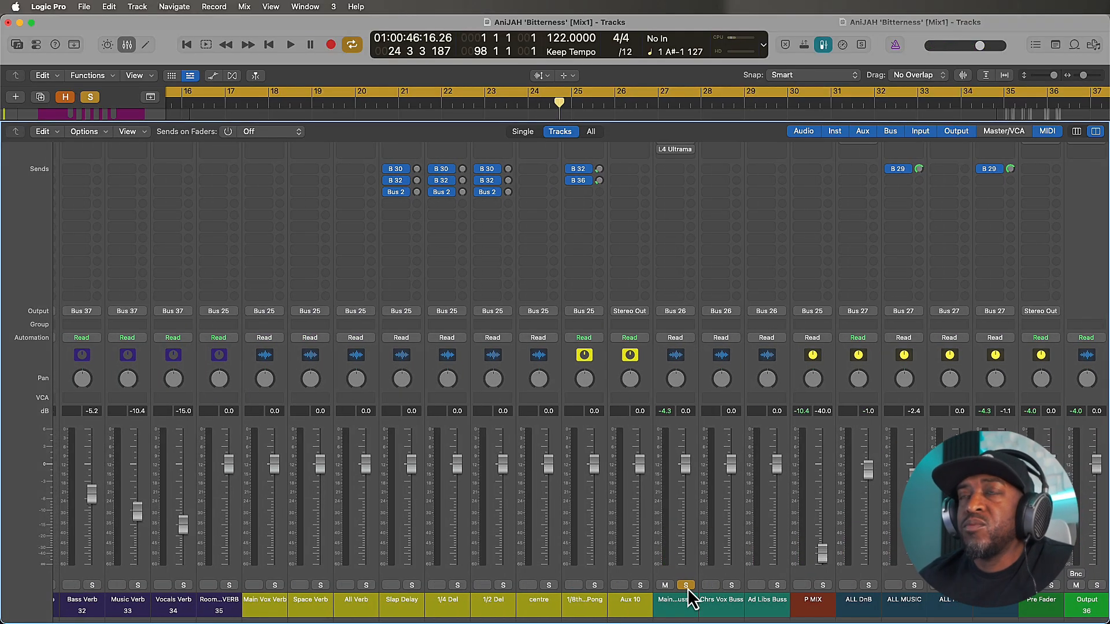
left_click(686, 586)
key("space")
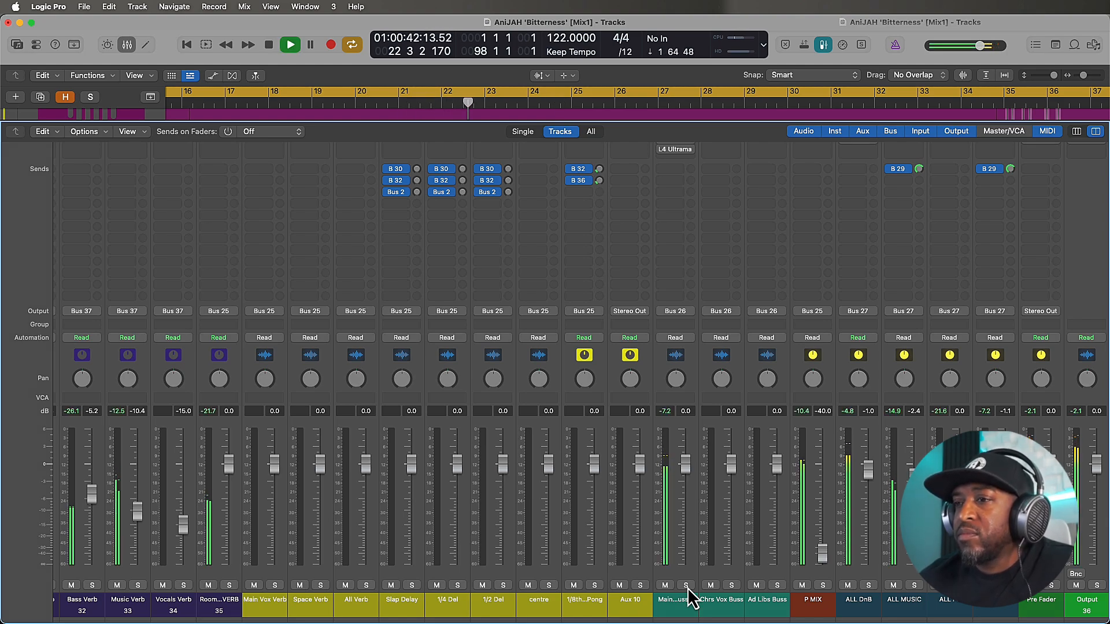
key("space")
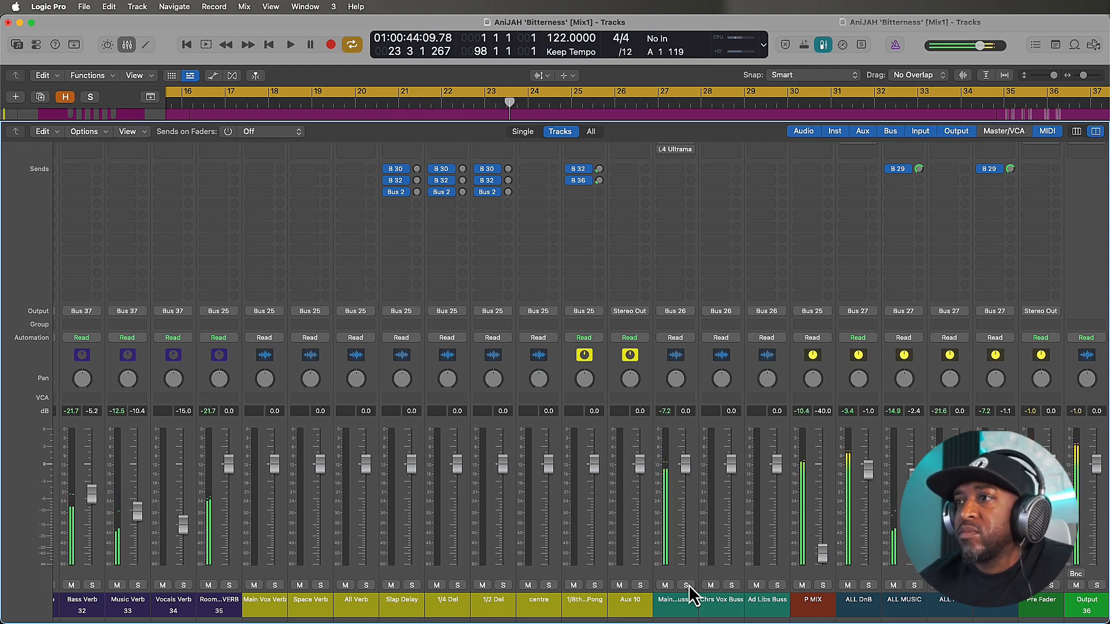
Step: Show the Spectre plug-in on Main Vox Buss 2 and close it again
scroll(671, 261, "up", 5)
left_click(665, 261)
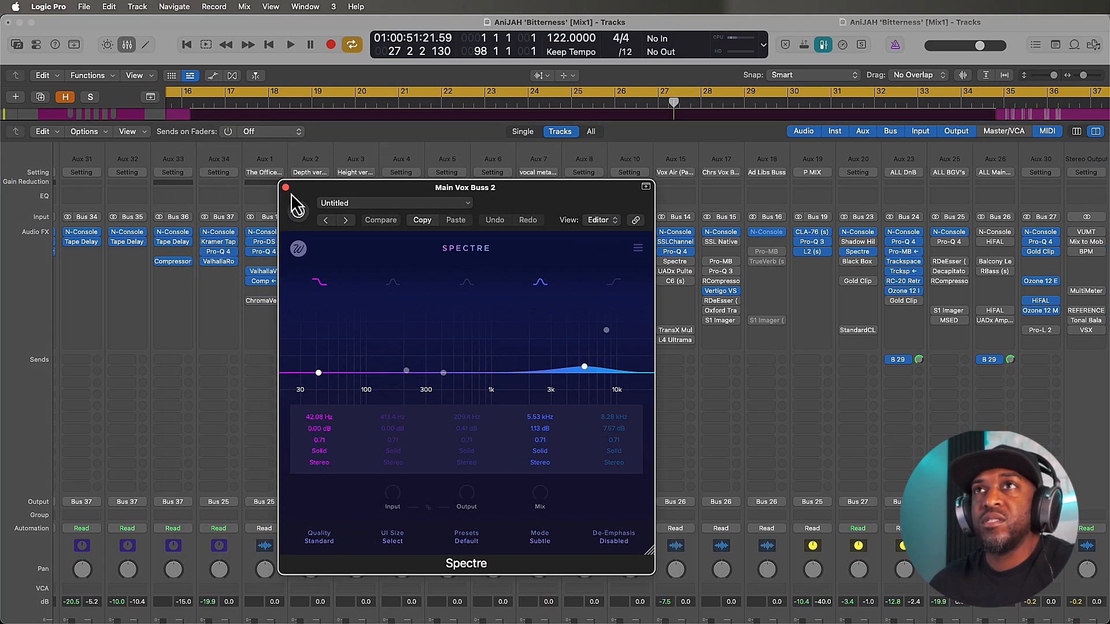
left_click(286, 187)
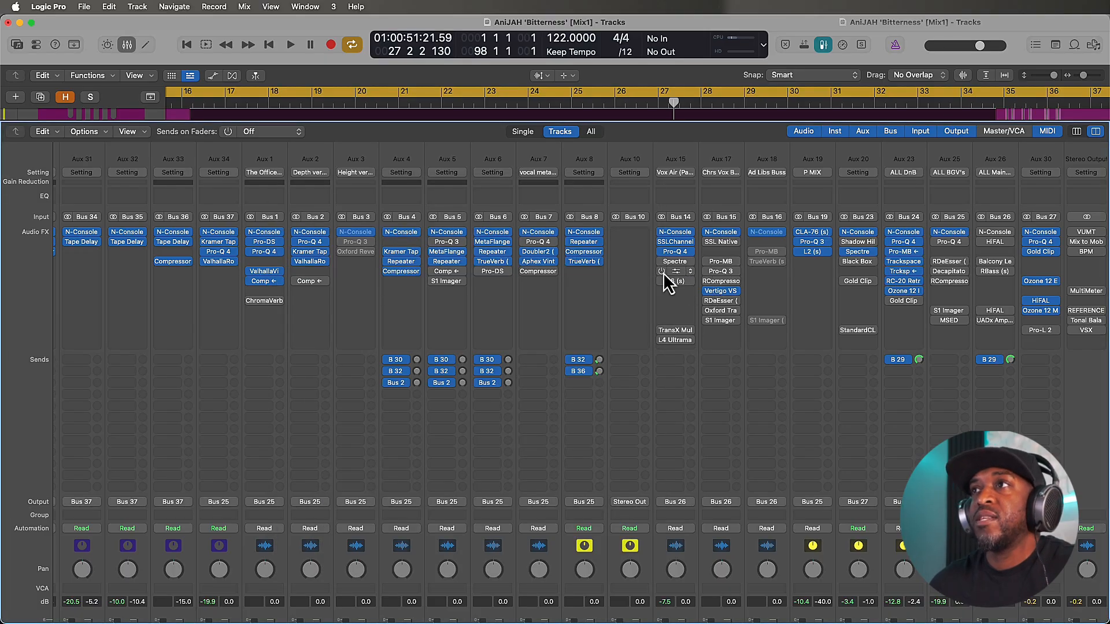
Step: Open and enable the UADx Pultec EQP-1A EQ on Main Vox Buss 2, hide the mixer and start playback
left_click(673, 271)
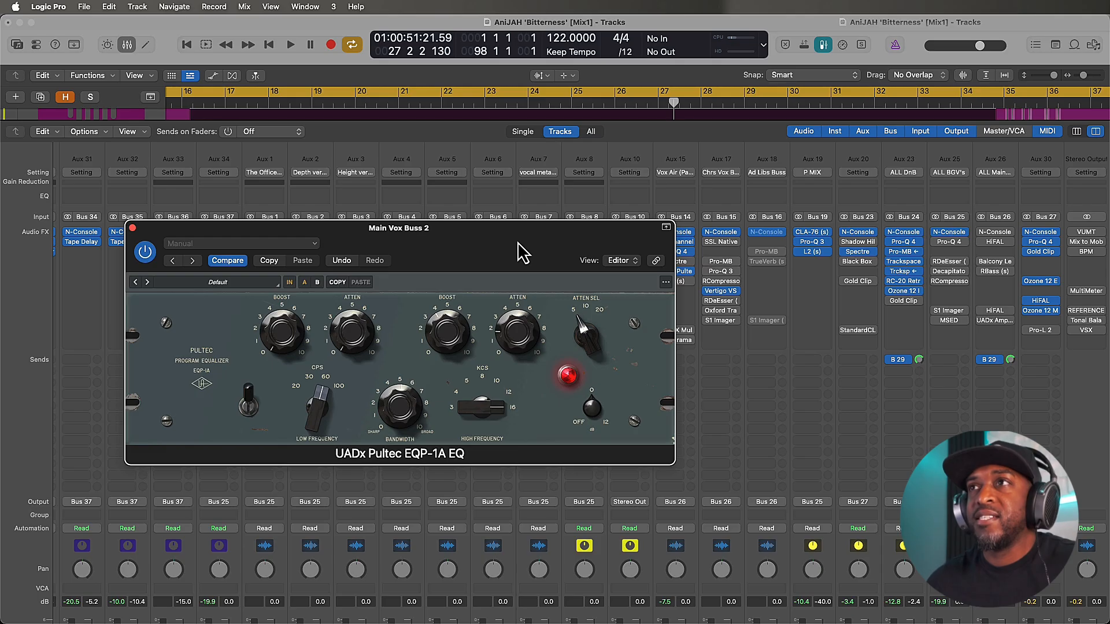
left_click_drag(520, 250, 482, 288)
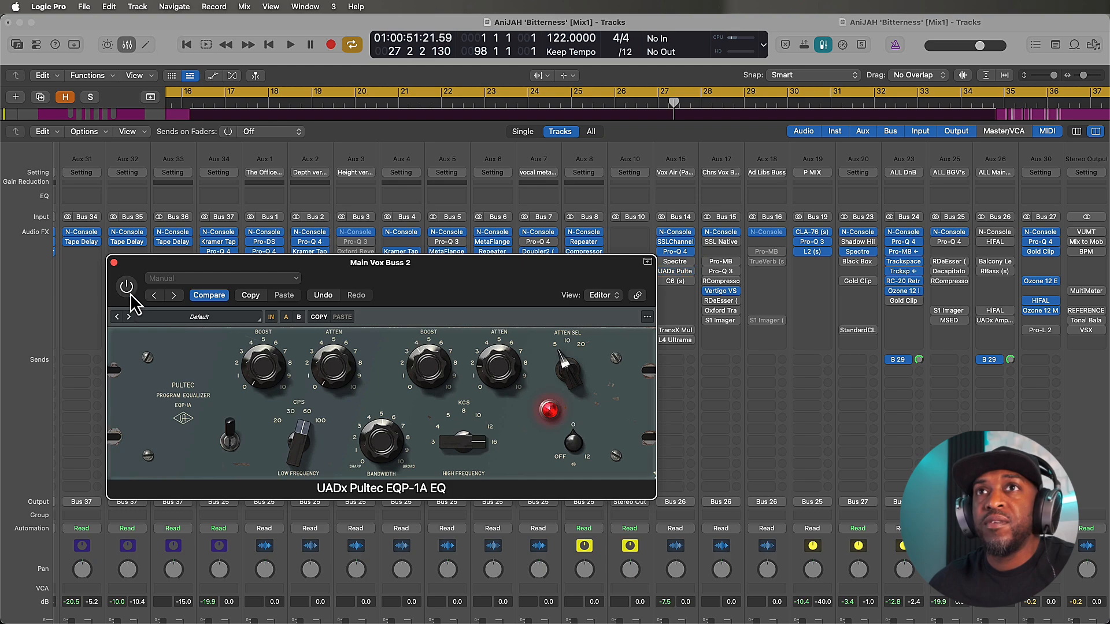
key("x")
key("space")
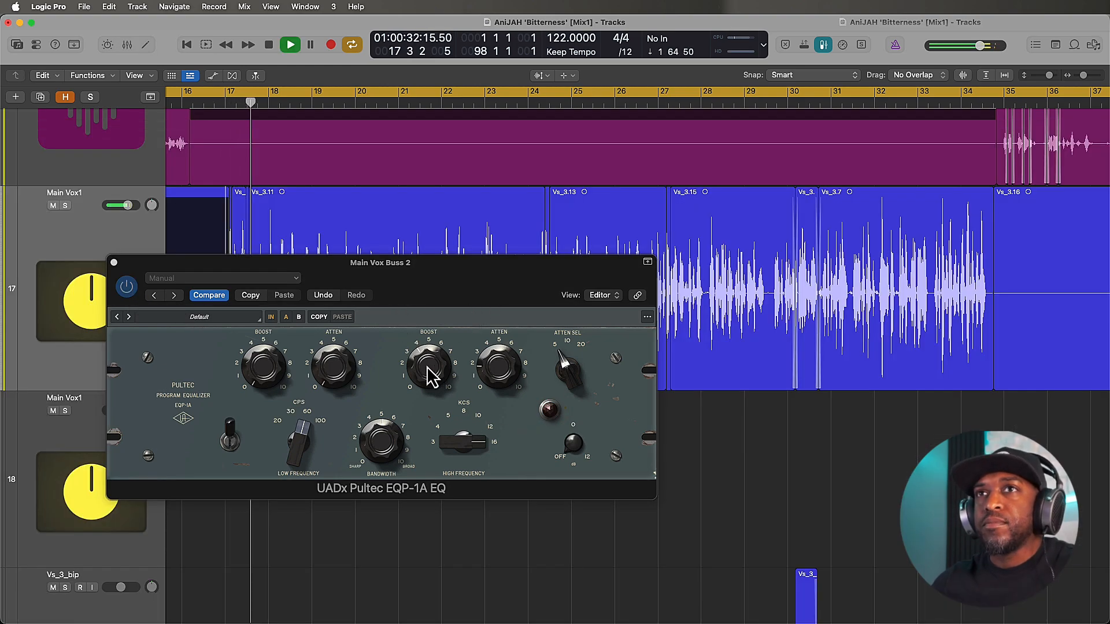
Step: Compare the vocal with the Pultec EQP-1A switched out and in during playback, leaving the EQ on
left_click(549, 408)
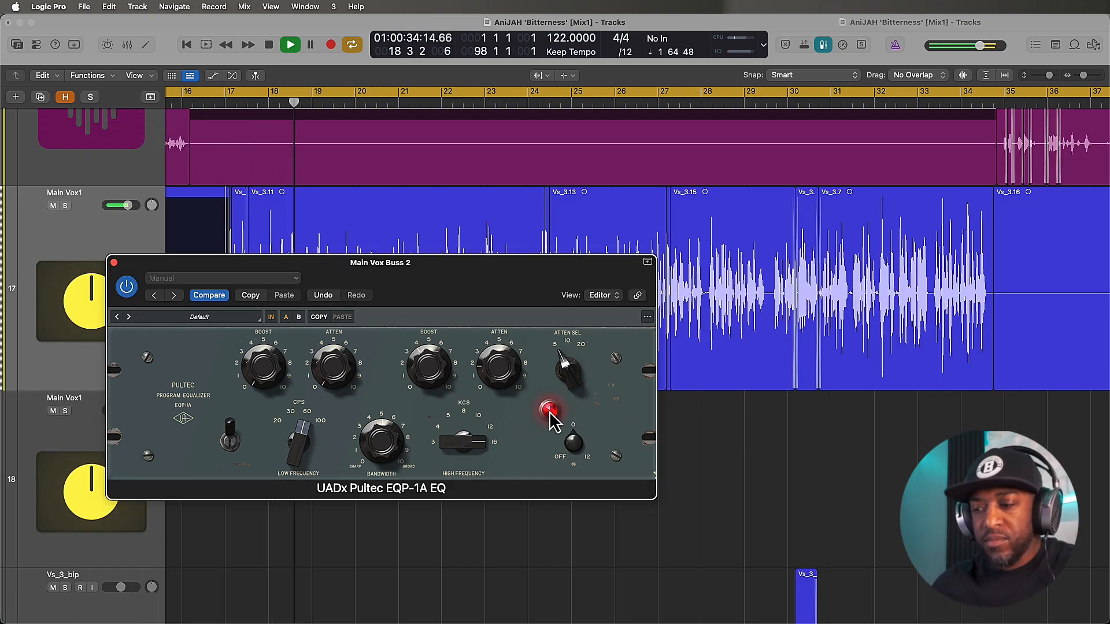
left_click(549, 410)
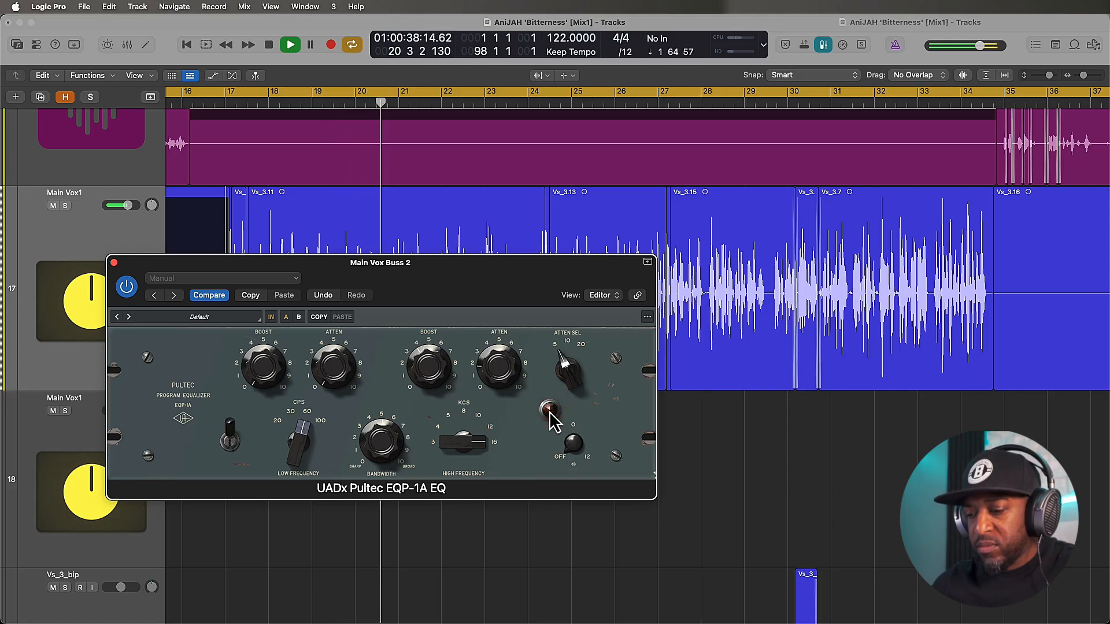
left_click(549, 411)
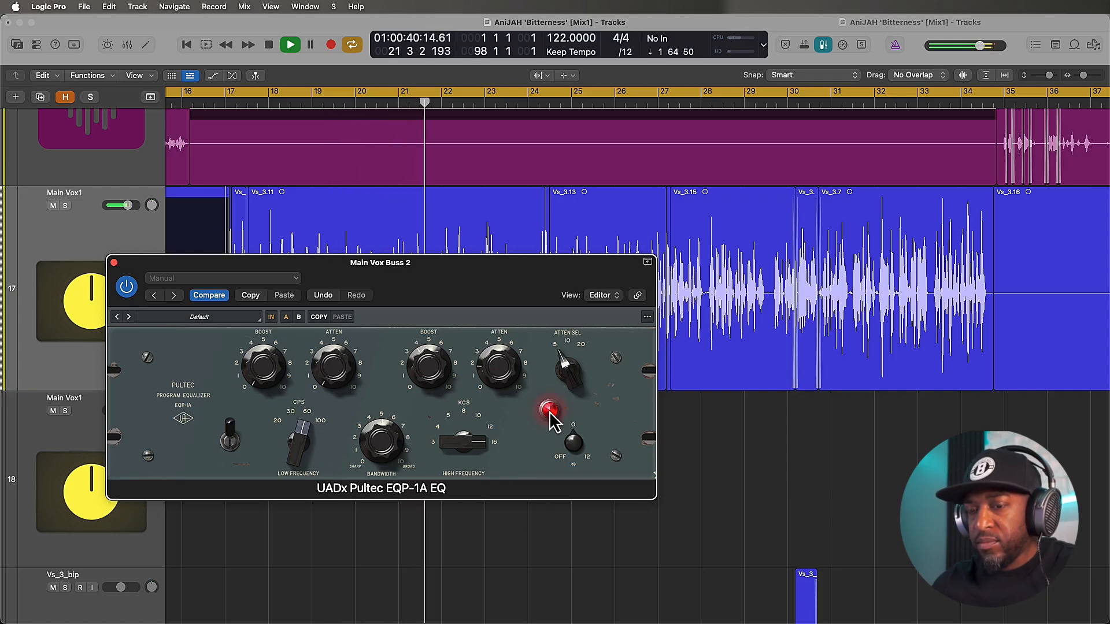
key("space")
left_click_drag(461, 296, 493, 283)
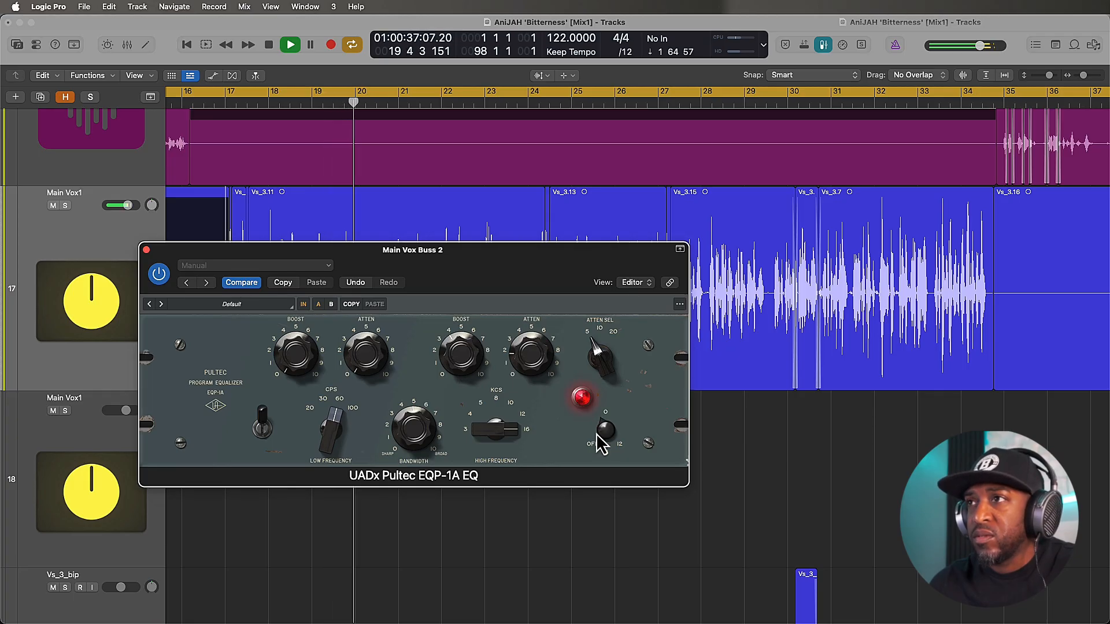
left_click(583, 397)
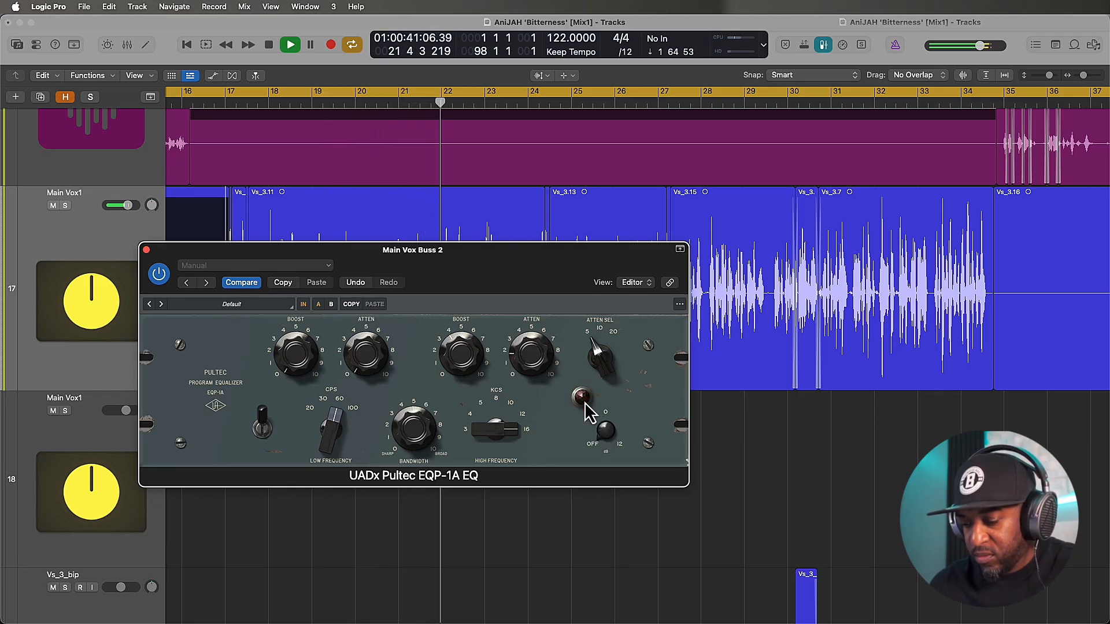
left_click(583, 399)
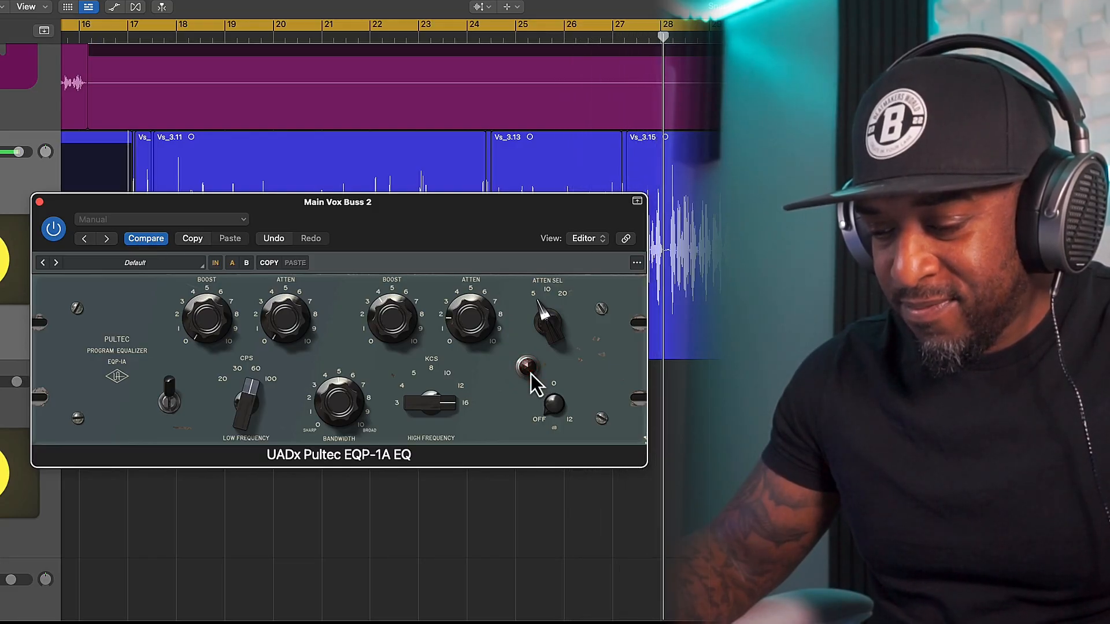
left_click(530, 373)
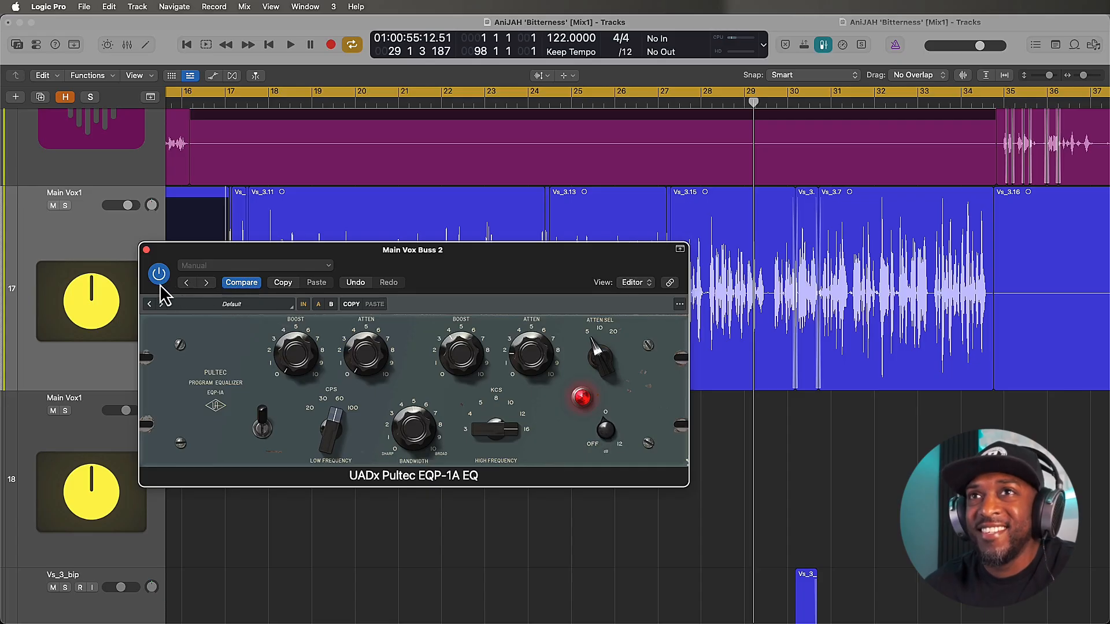
Step: Close the Pultec EQ, then open and enable the C6 multiband compressor on Main Vox Buss 2 over the arrangement
left_click(146, 250)
key("x")
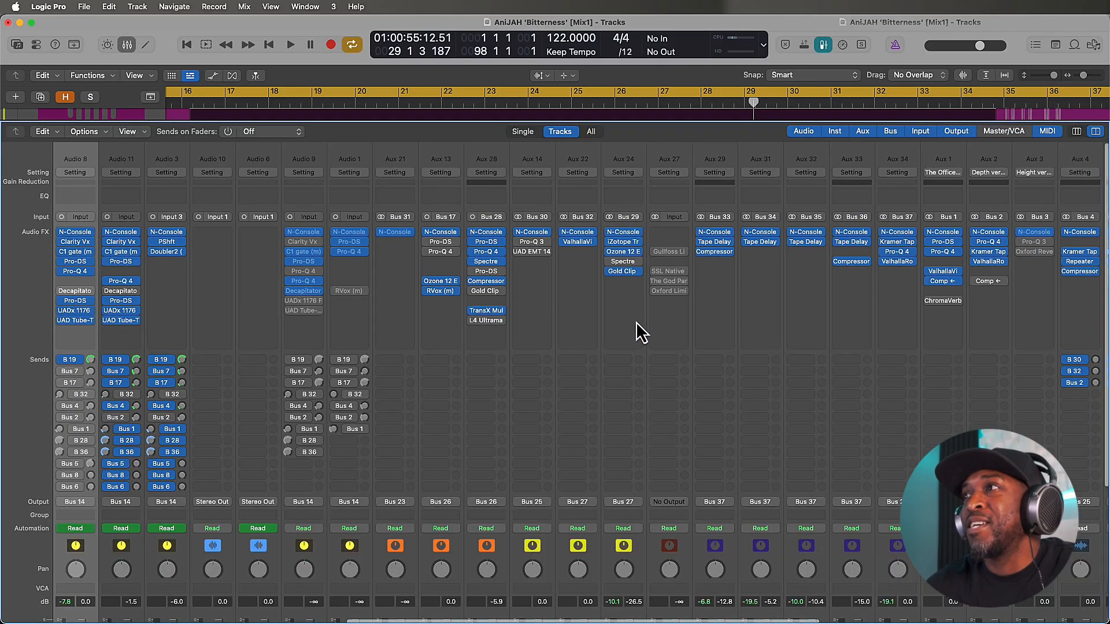
scroll(639, 330, "right", 15)
scroll(722, 322, "down", 5)
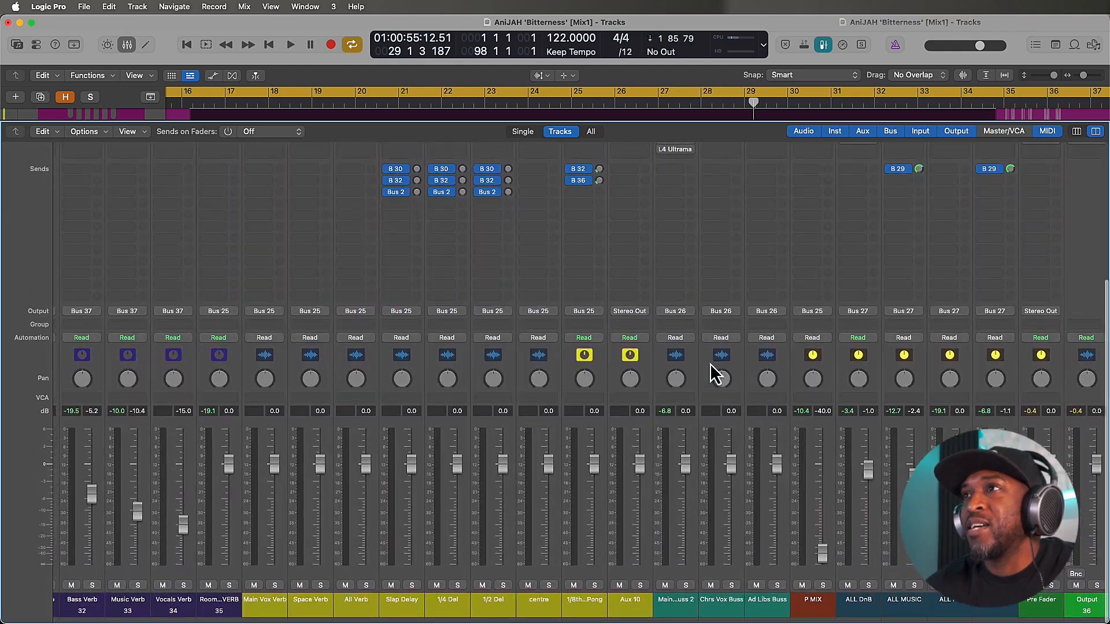
scroll(710, 347, "up", 5)
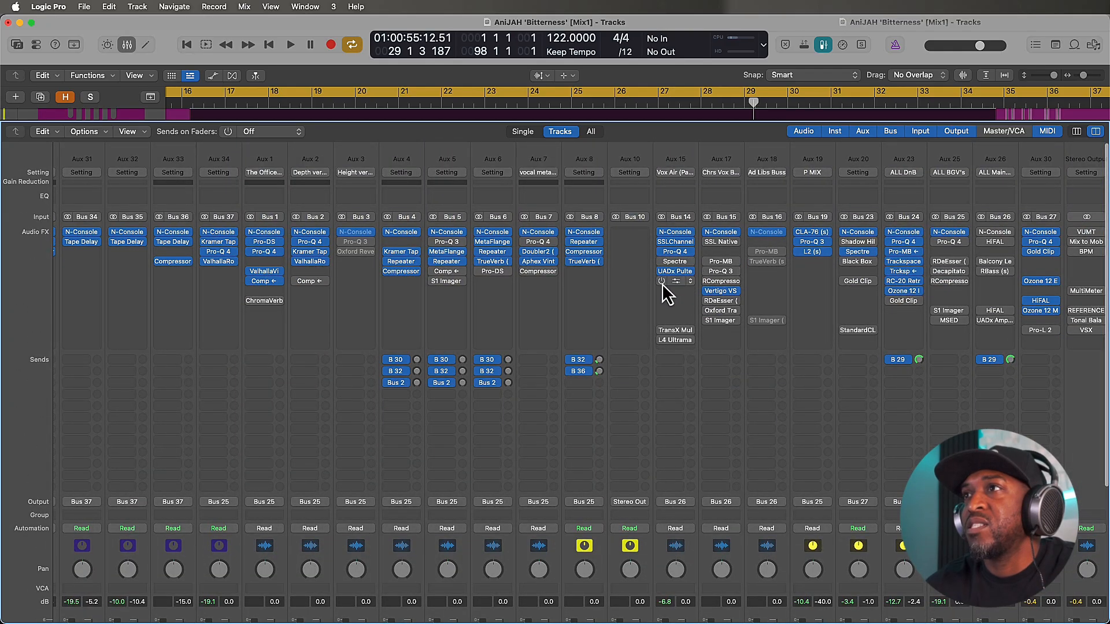
left_click(676, 283)
left_click_drag(607, 186, 589, 235)
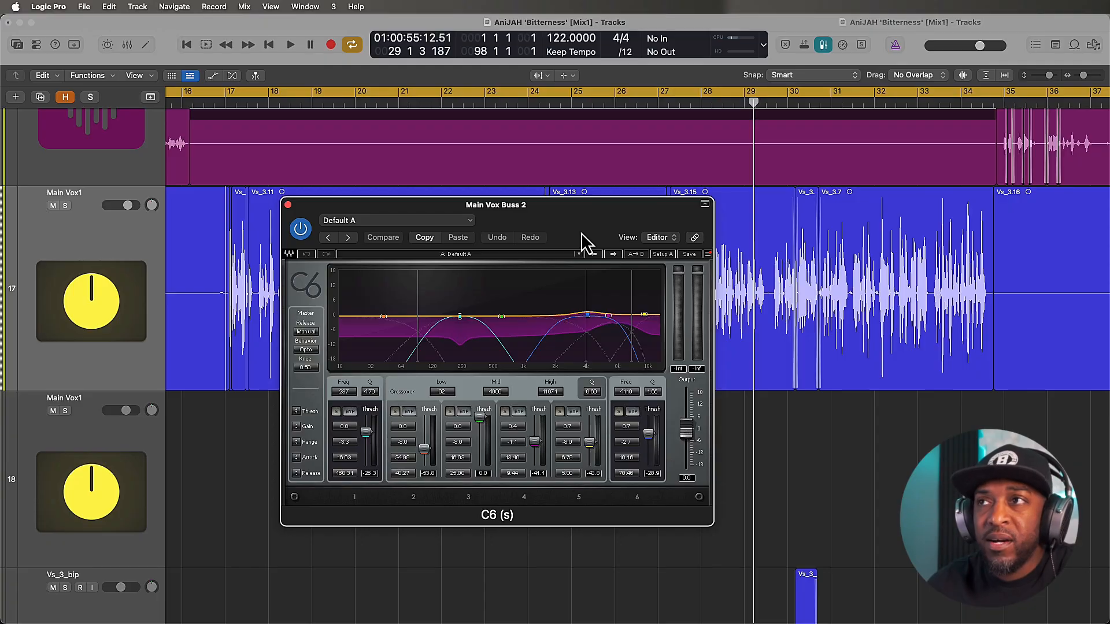
left_click_drag(592, 234, 492, 206)
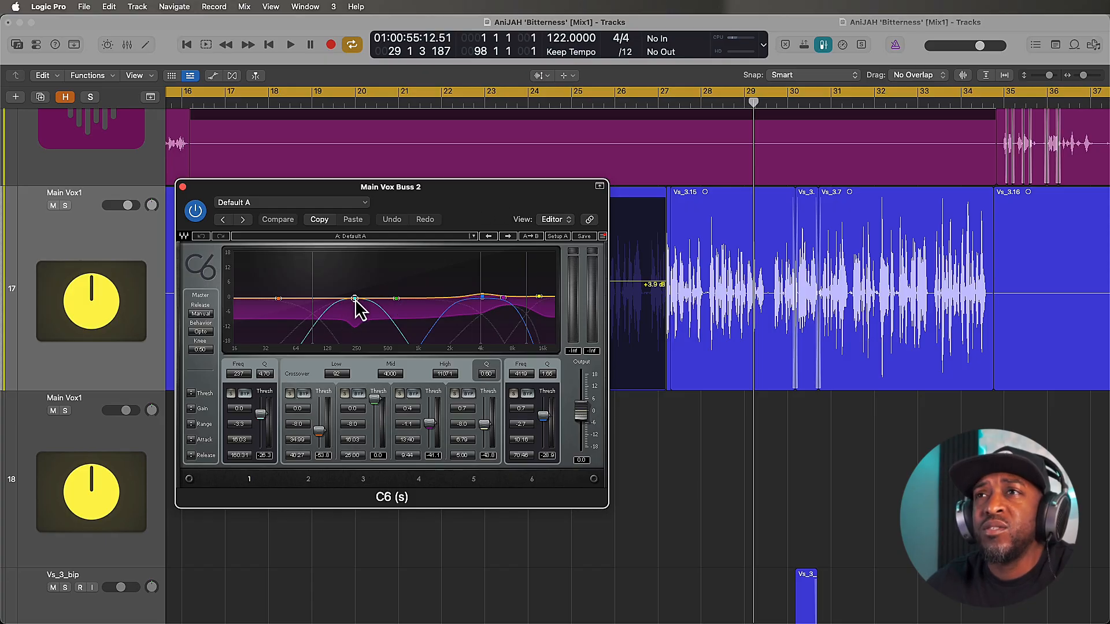
Step: Isolate the 237 Hz and 4119 Hz floating bands of the C6 in turn, returning to the 237 Hz band
left_click(231, 393)
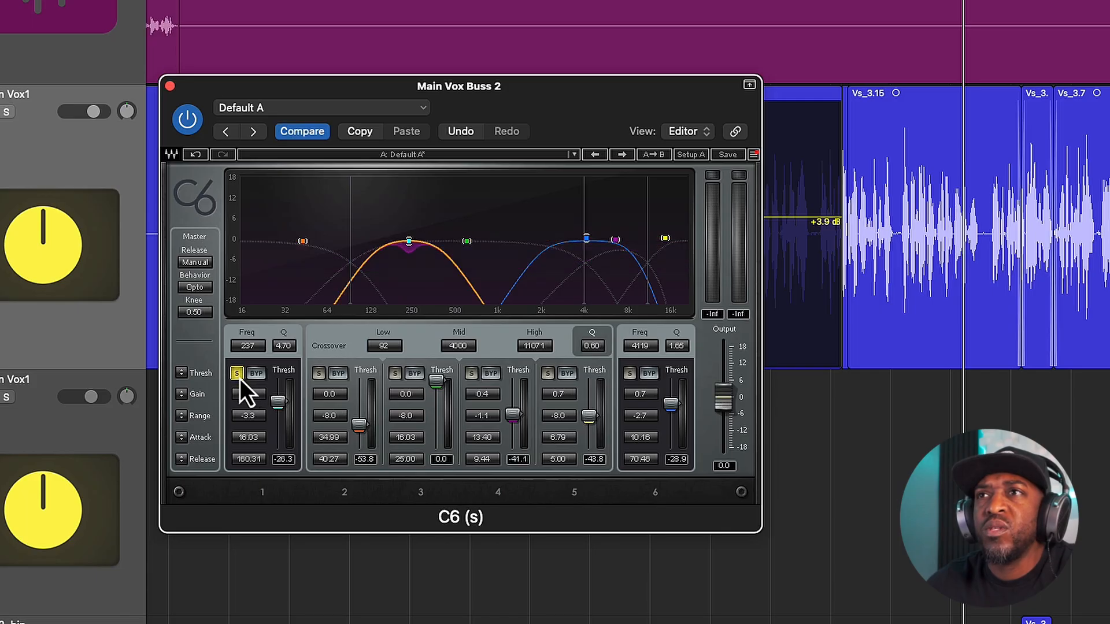
left_click(629, 374)
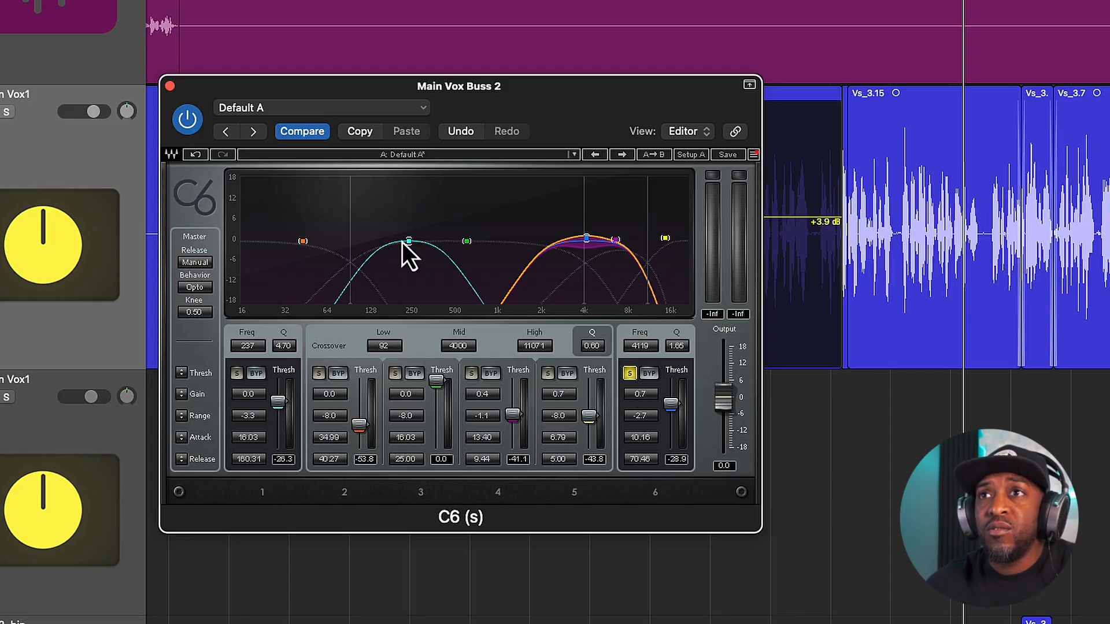
left_click(238, 375)
Step: Solo the Main Vox1 track, audition the isolated 237 Hz C6 band during playback, and switch off the band solo
left_click(8, 112)
key("space")
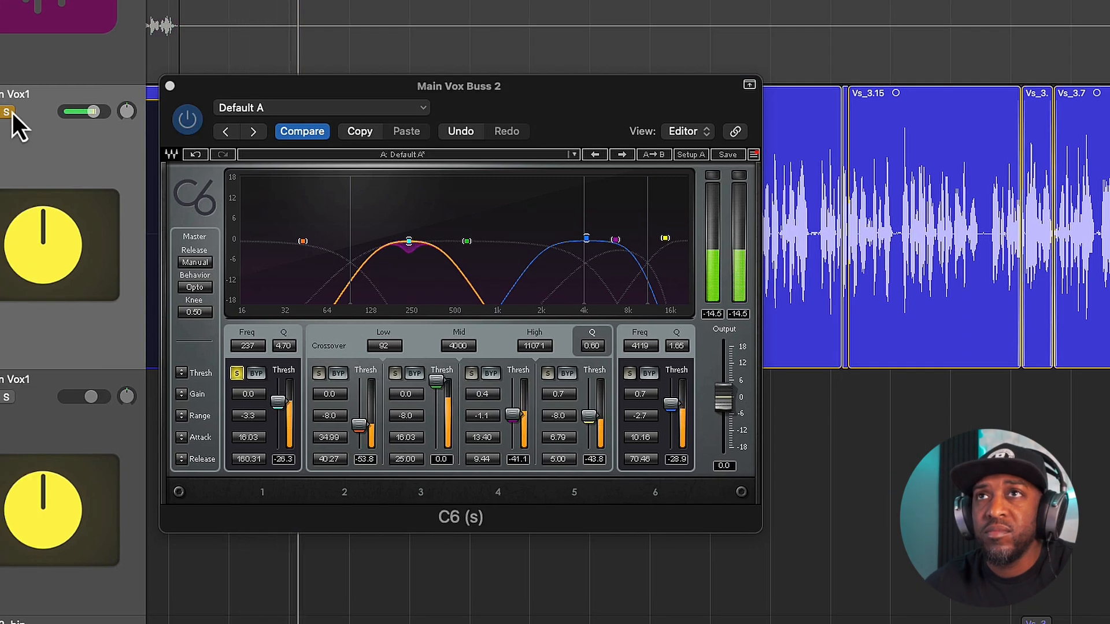
left_click(236, 374)
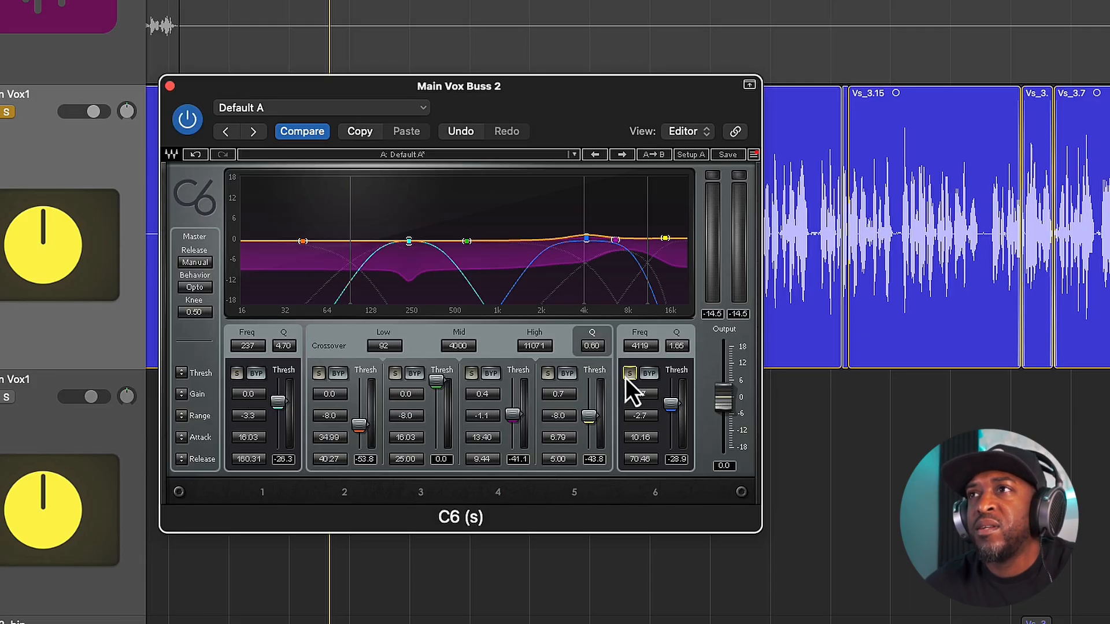
left_click(628, 375)
Step: Compare the soloed vocal with the C6 bypassed and active during playback, leaving the plug-in enabled
key("space")
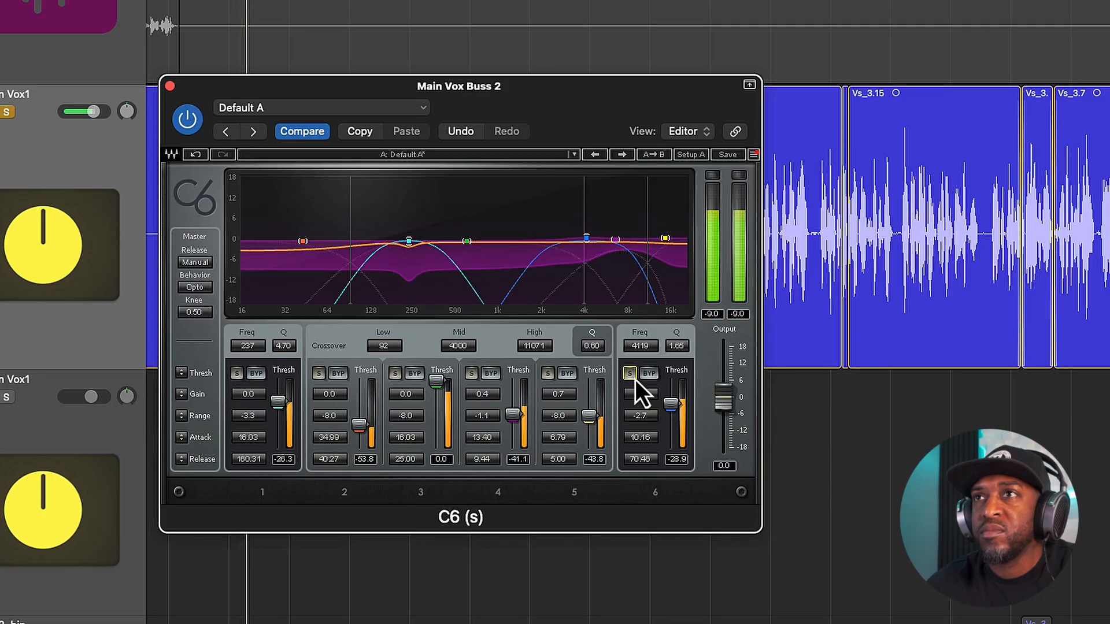
left_click(184, 133)
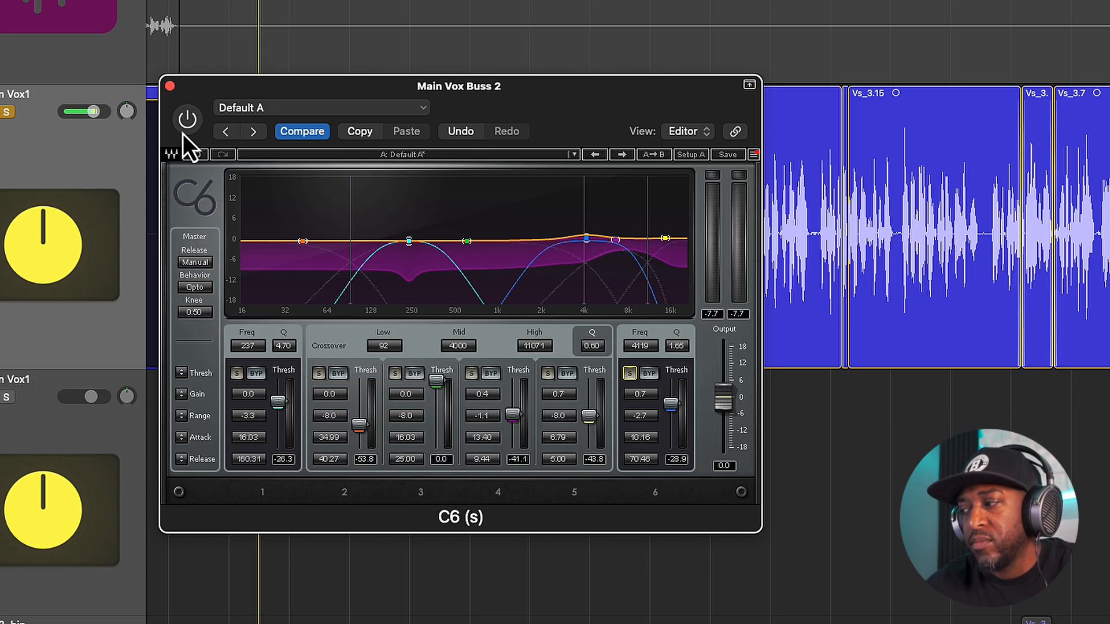
left_click(183, 132)
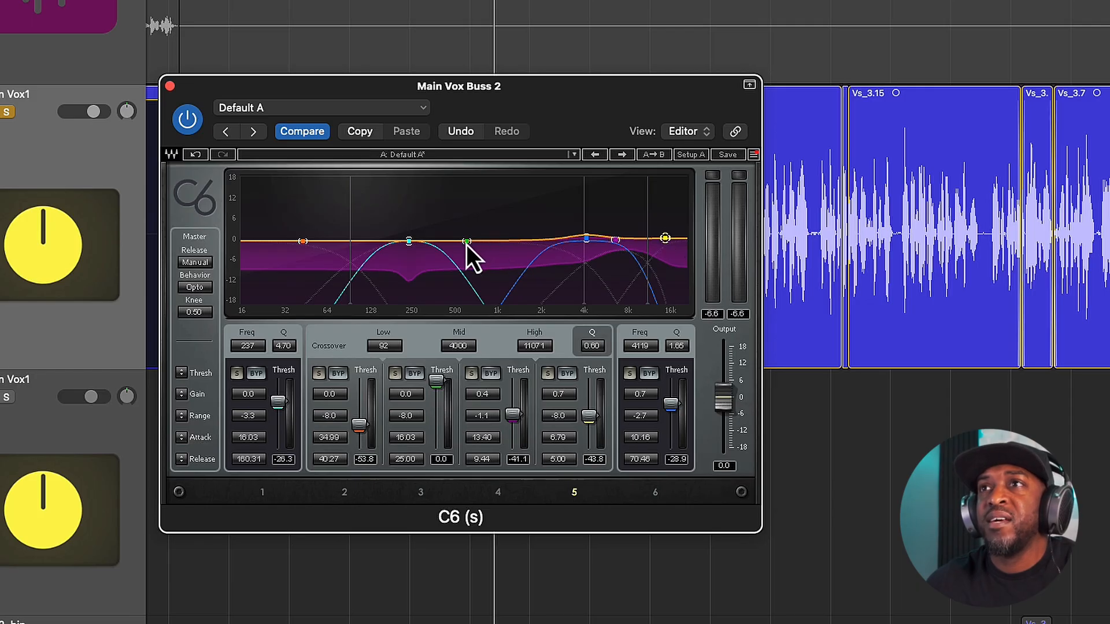
key("space")
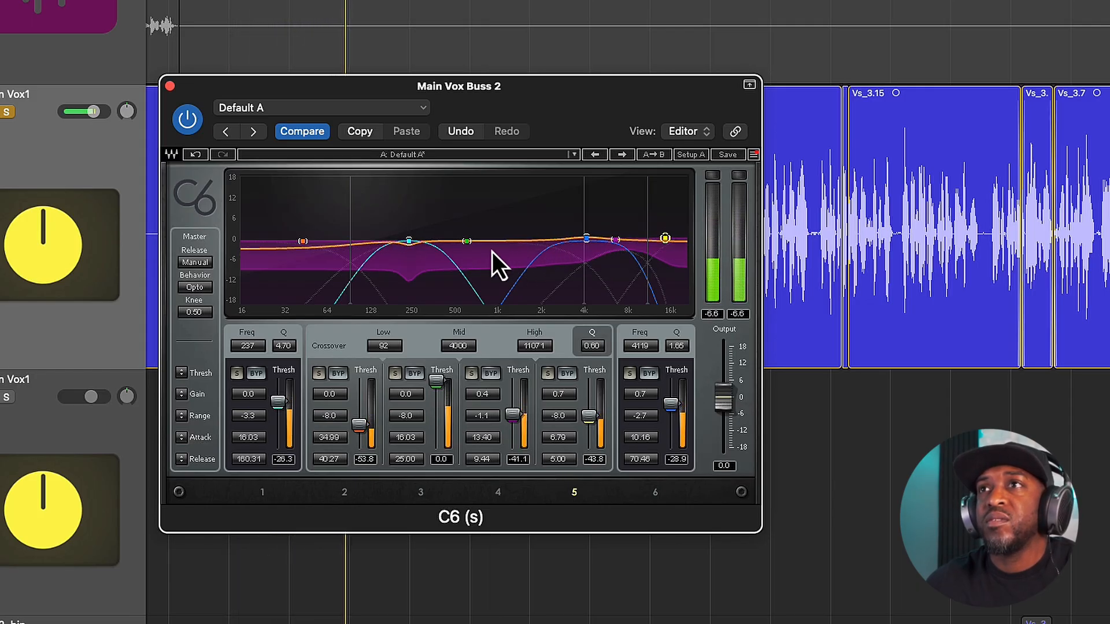
left_click(190, 126)
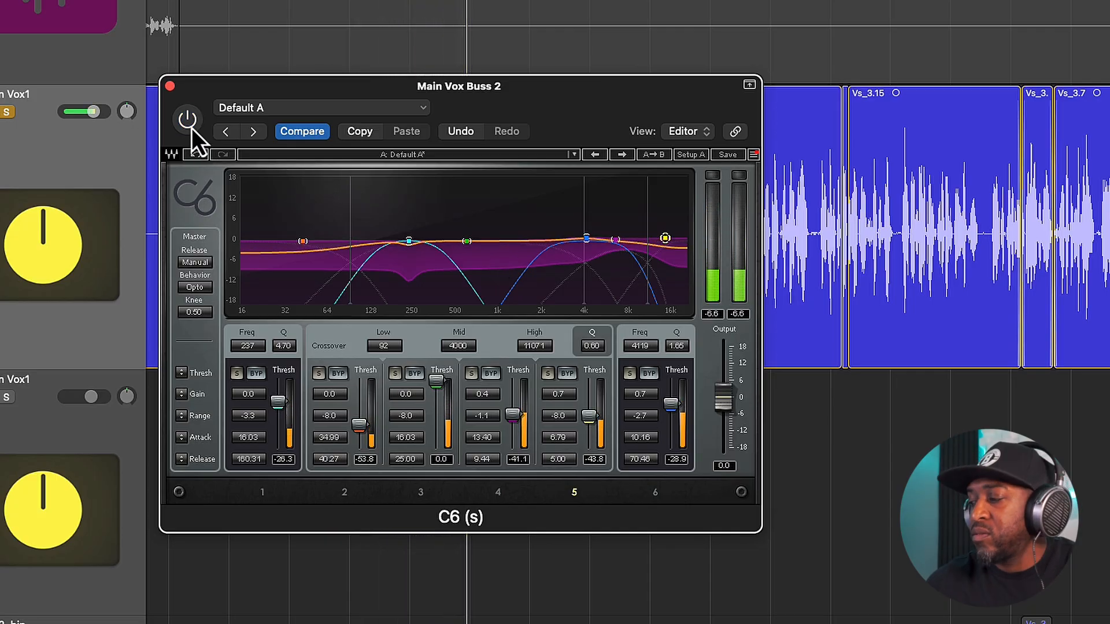
left_click(190, 126)
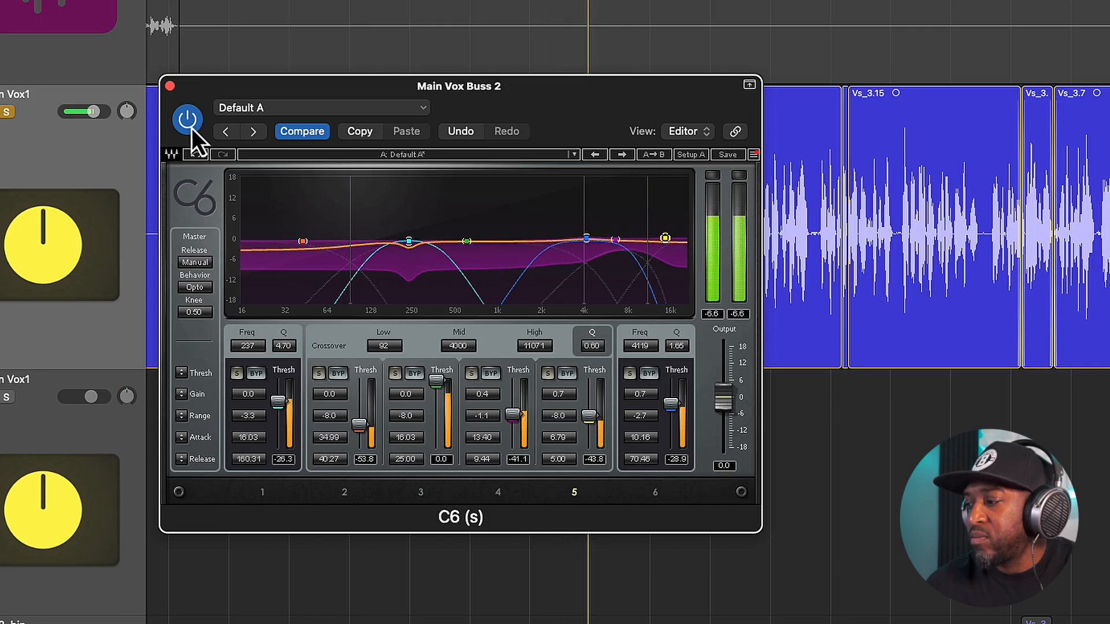
Step: Bypass and re-enable the C6 once more on the soloed vocal, and restart playback
left_click(191, 126)
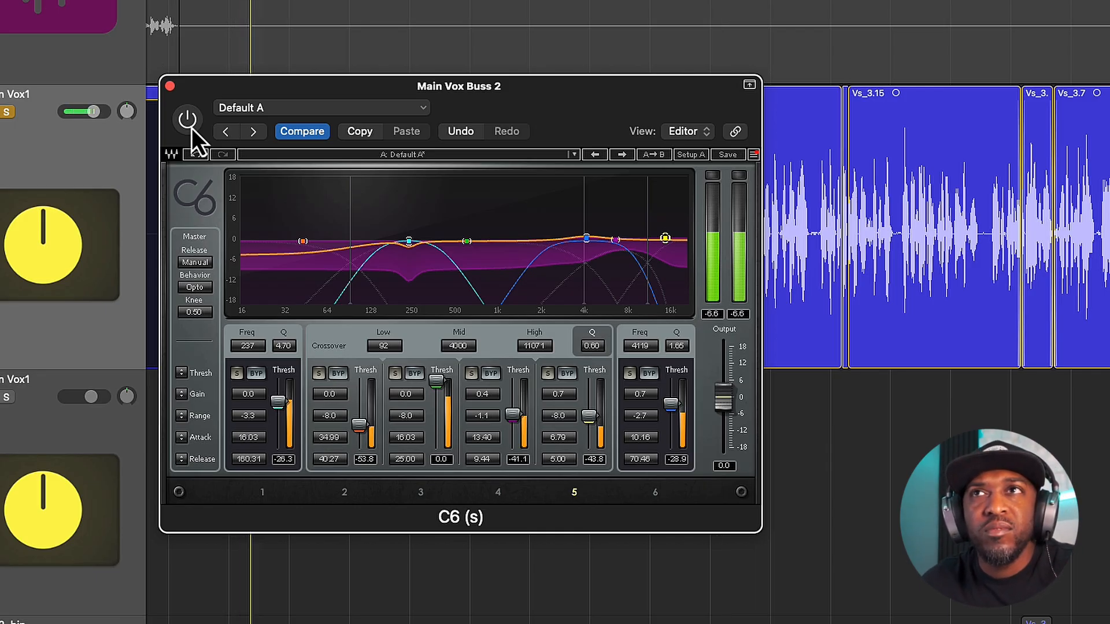
left_click(191, 126)
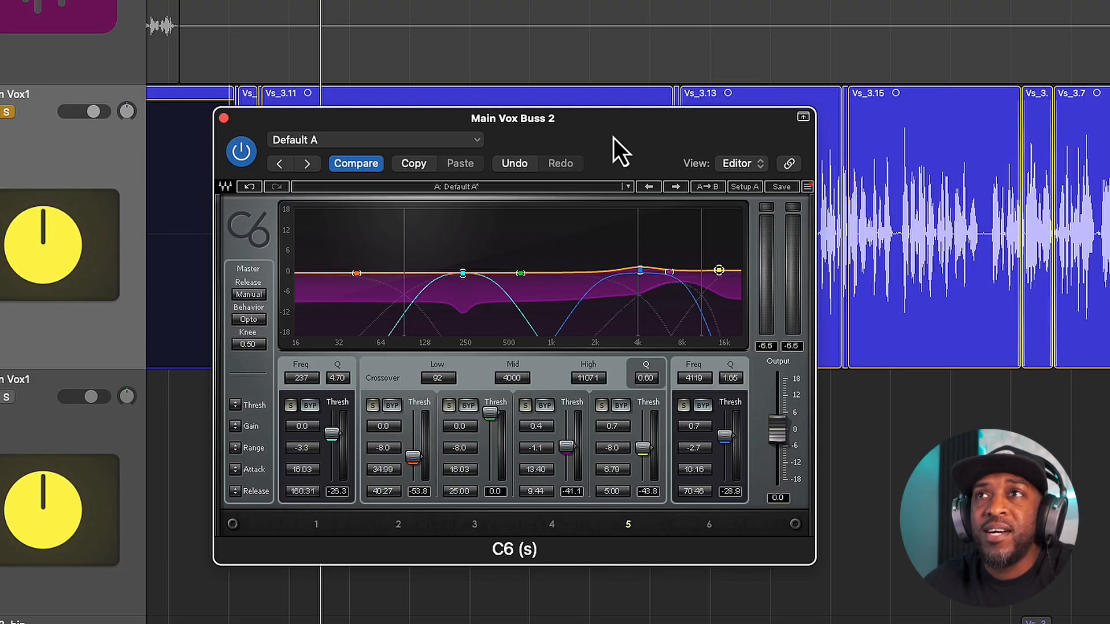
key("space")
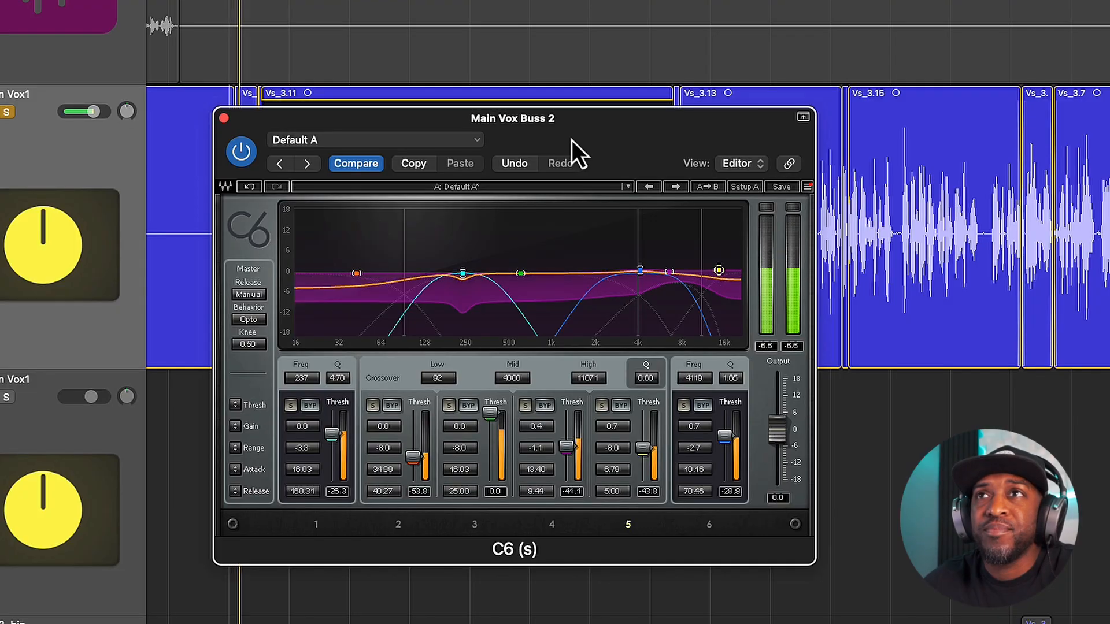
Step: Unsolo Main Vox1 and compare the C6 bypassed and active within the full mix, leaving the plug-in enabled
left_click(9, 114)
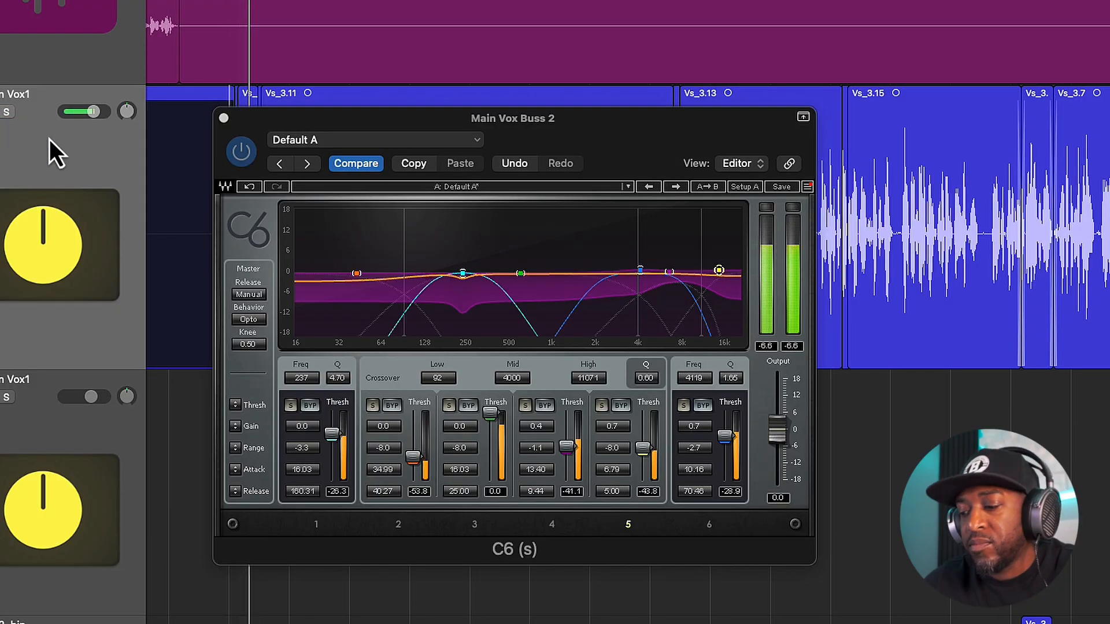
left_click(240, 152)
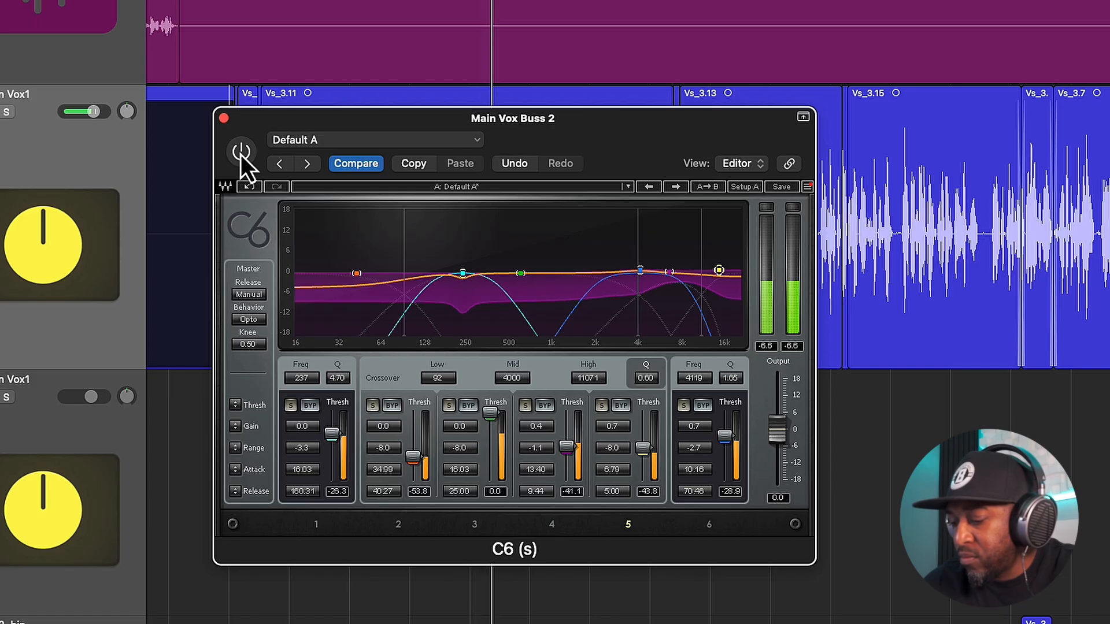
left_click(241, 152)
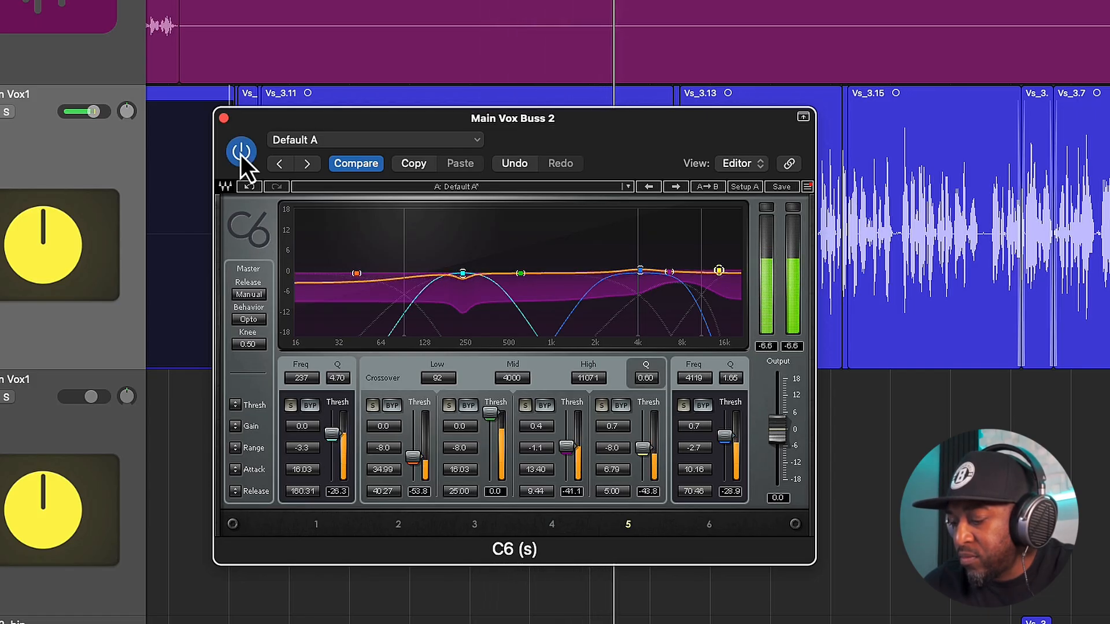
left_click(240, 153)
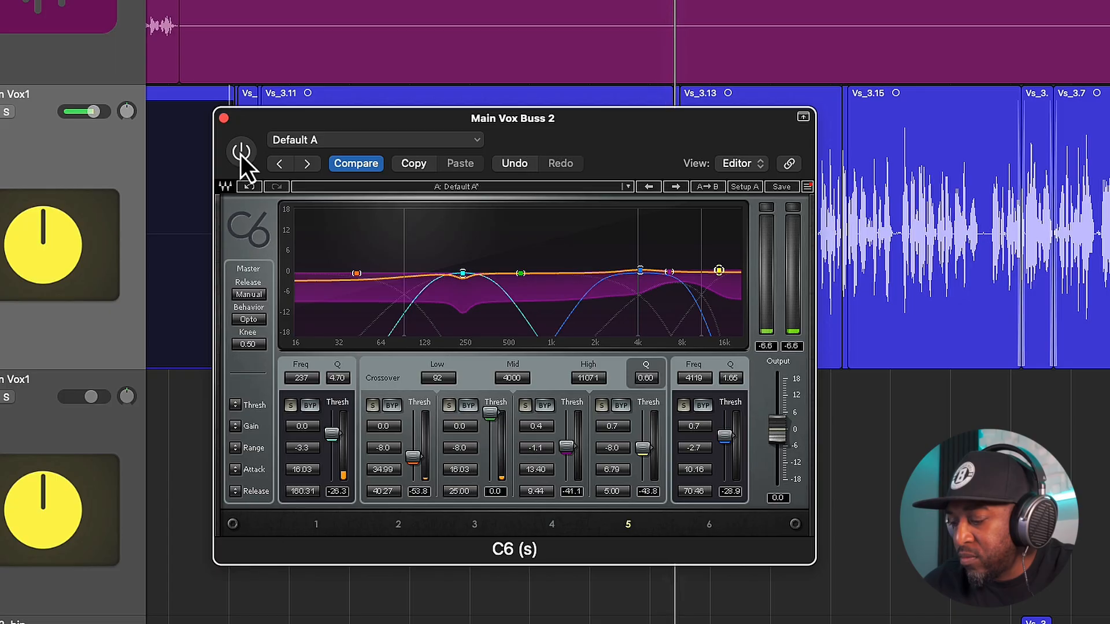
left_click(240, 153)
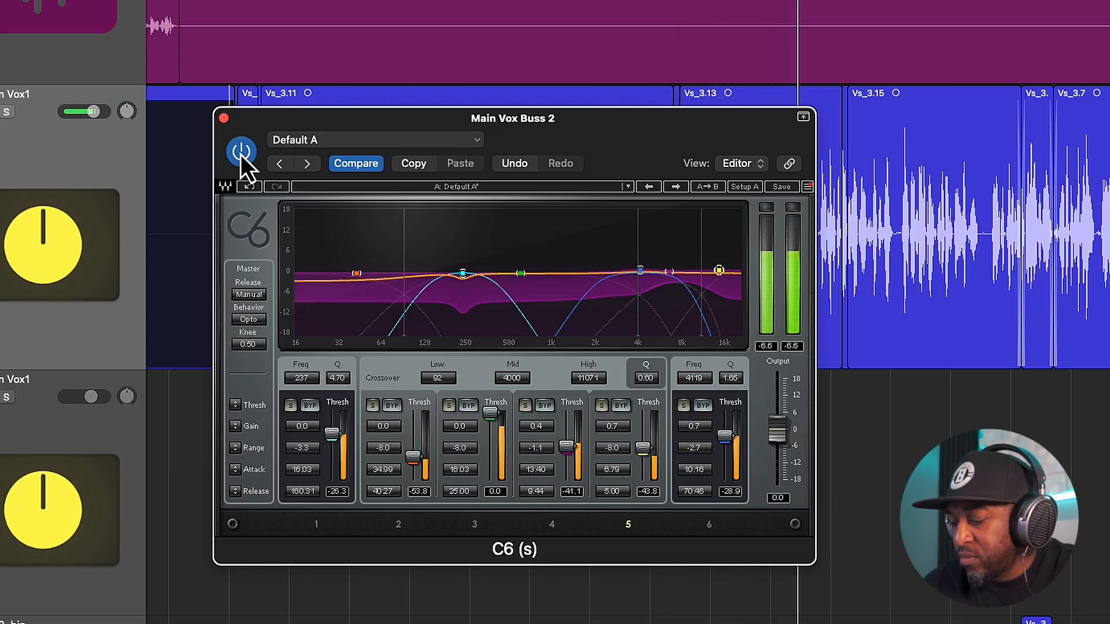
left_click(241, 153)
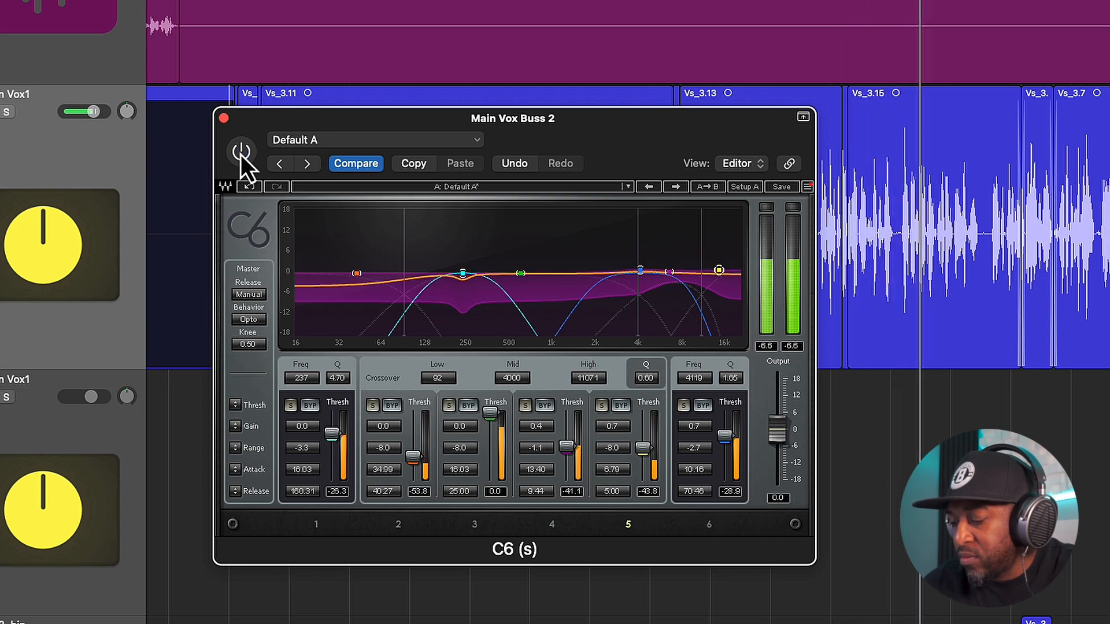
left_click(240, 152)
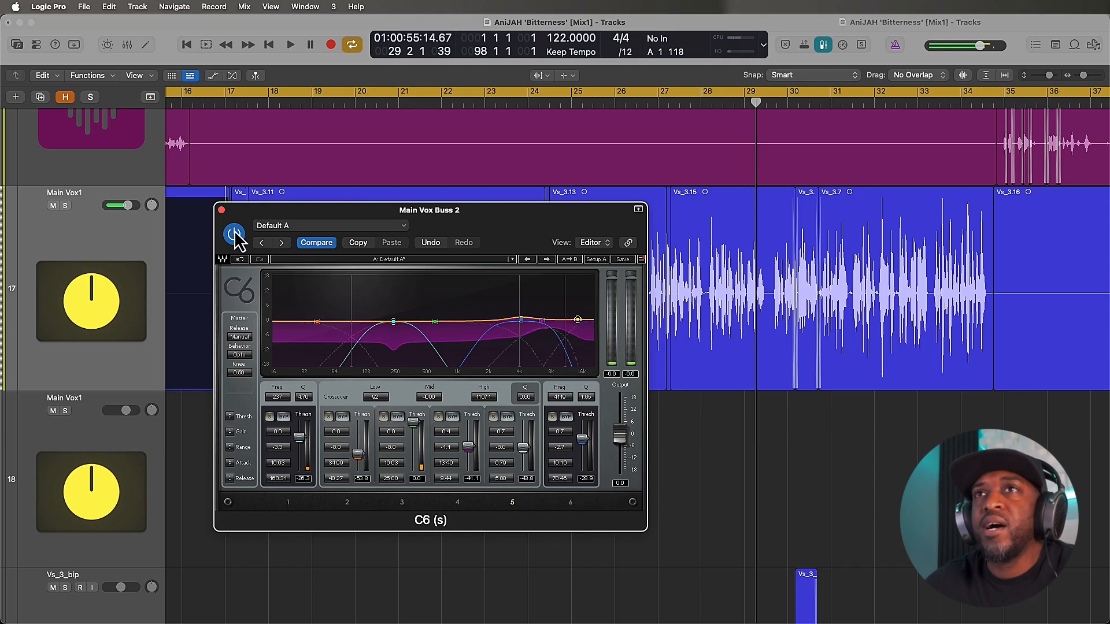
Step: Close the C6, then open TransX Multi on Main Vox Buss 2 and place its window over the arrangement
left_click(221, 211)
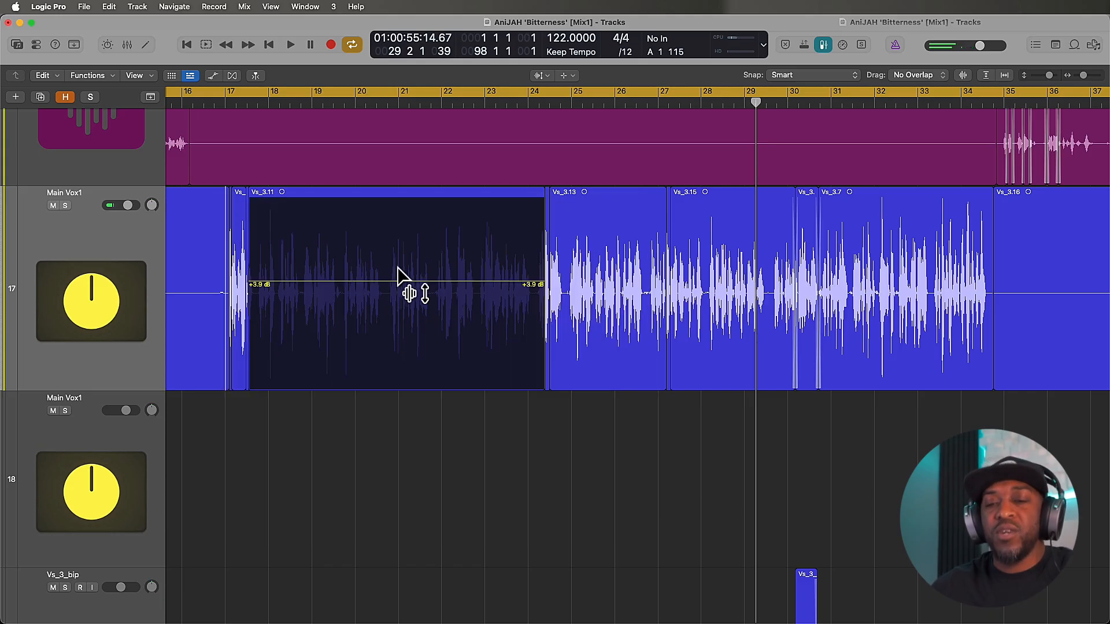
key("x")
scroll(584, 466, "right", 10)
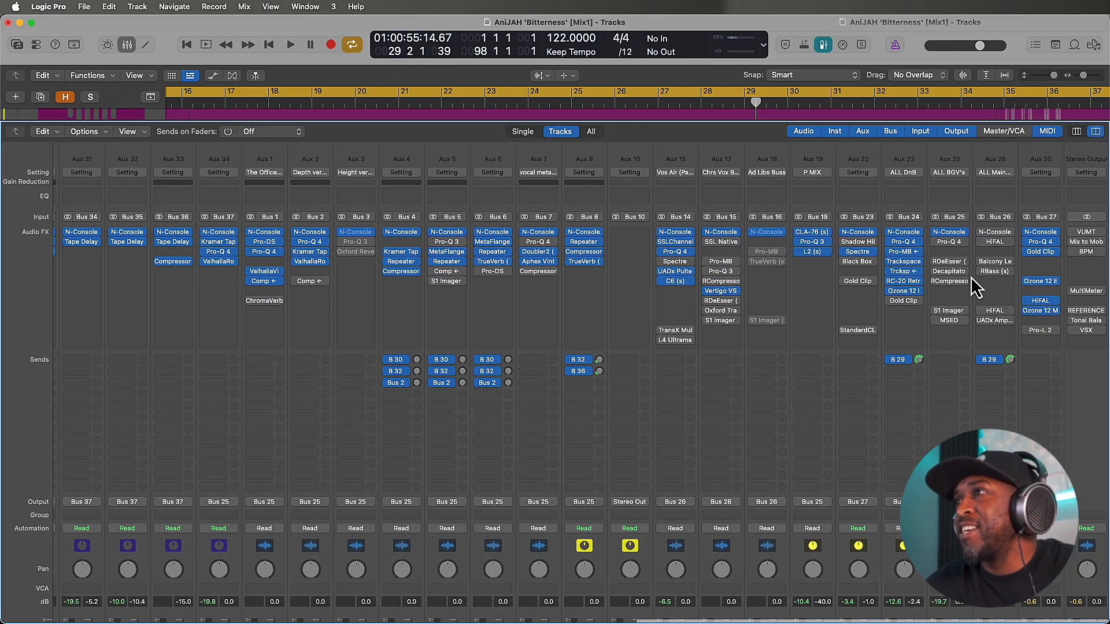
left_click(674, 331)
key("x")
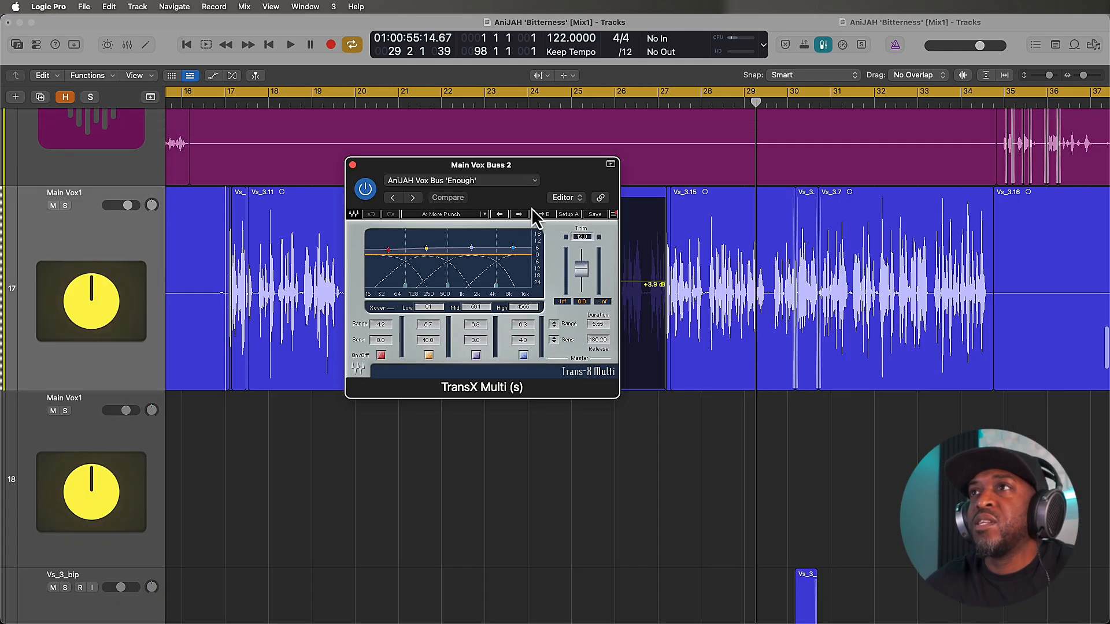
left_click_drag(531, 207, 400, 196)
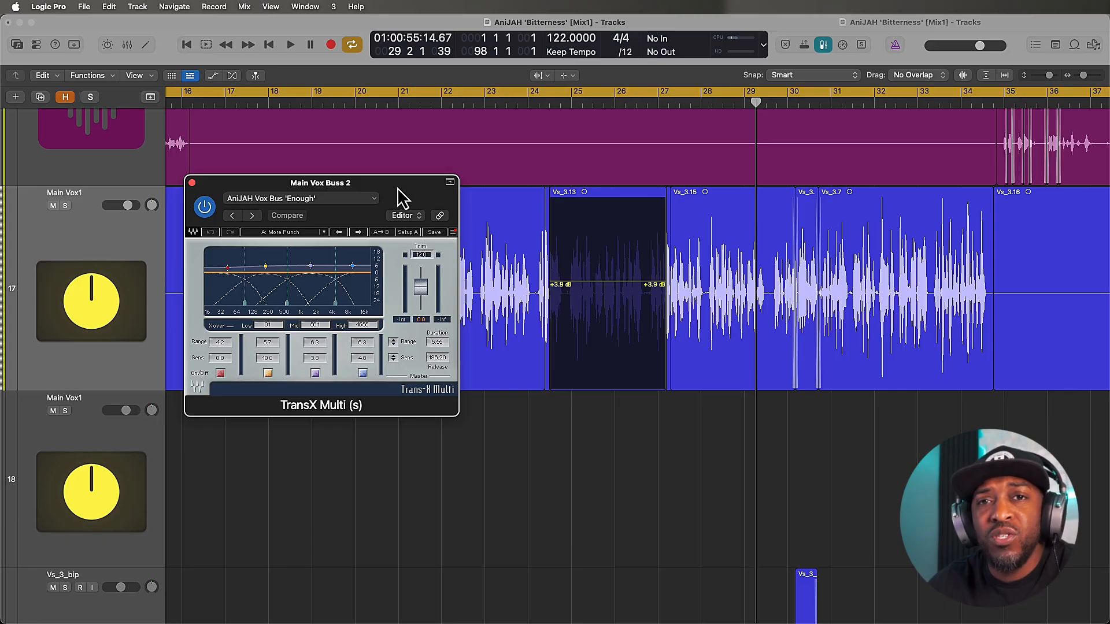
left_click_drag(397, 187, 410, 198)
Step: Insert the Oxford TransMod on the Vox Air channel
key("x")
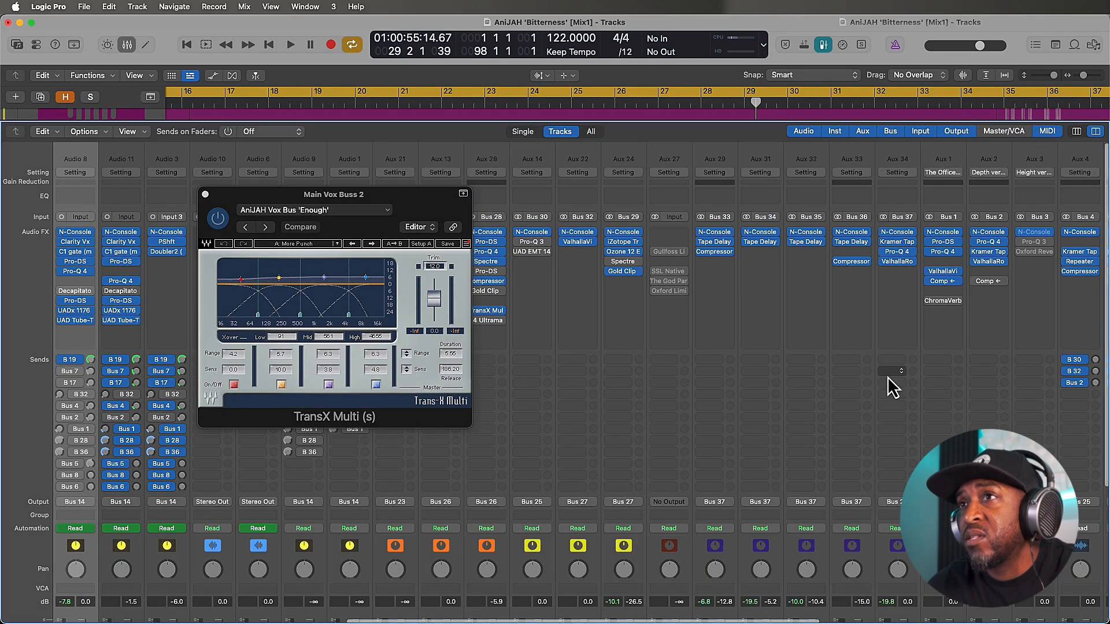
left_click(497, 348)
type("transmo")
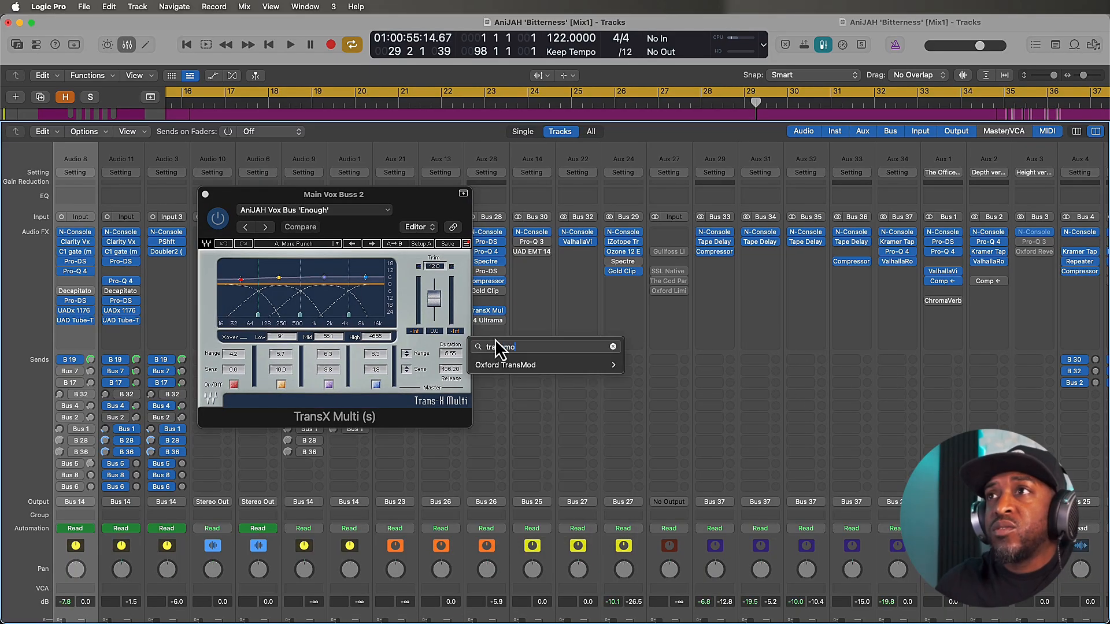
left_click(500, 368)
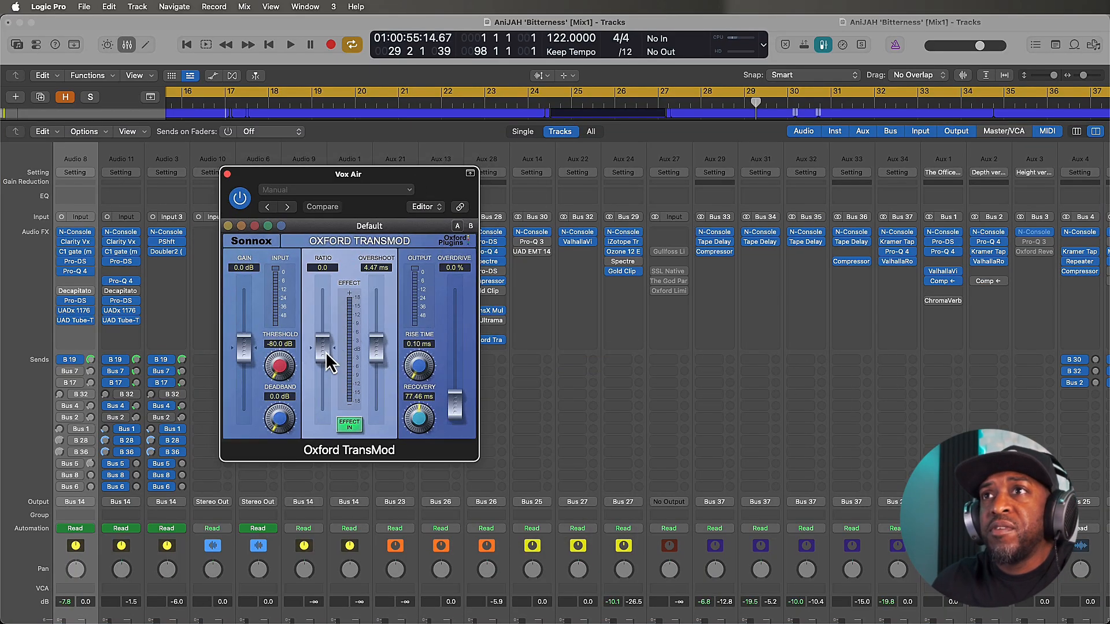
Step: Try the Vox Air TransMod during playback with ratio about +0.47 and overshoot 23.34 ms
key("space")
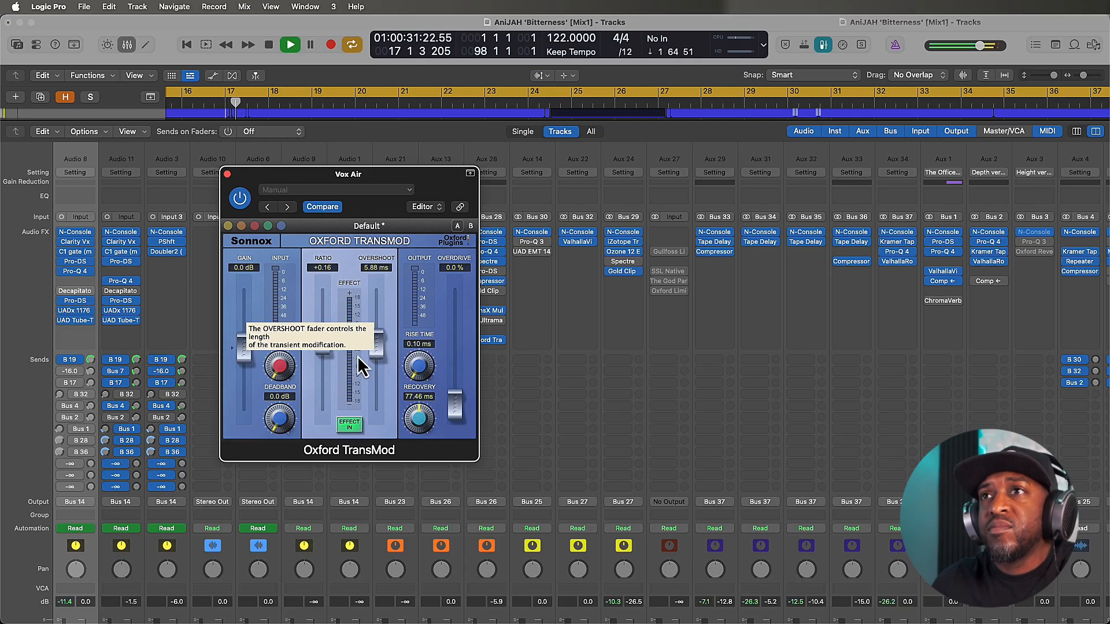
mouse_move(322, 347)
left_mouse_down()
mouse_move(322, 336)
mouse_move(379, 343)
mouse_move(322, 328)
left_mouse_up()
key("space")
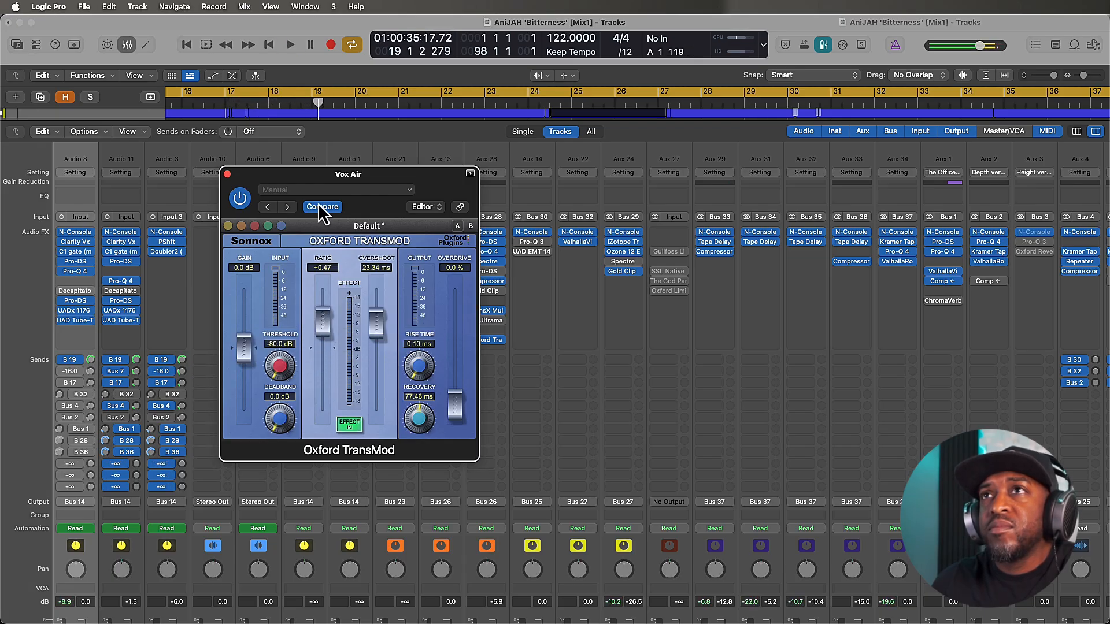
Step: Undo the TransMod changes until the plug-in is removed from the Vox Air channel
left_click_drag(308, 174, 648, 223)
key("super+z")
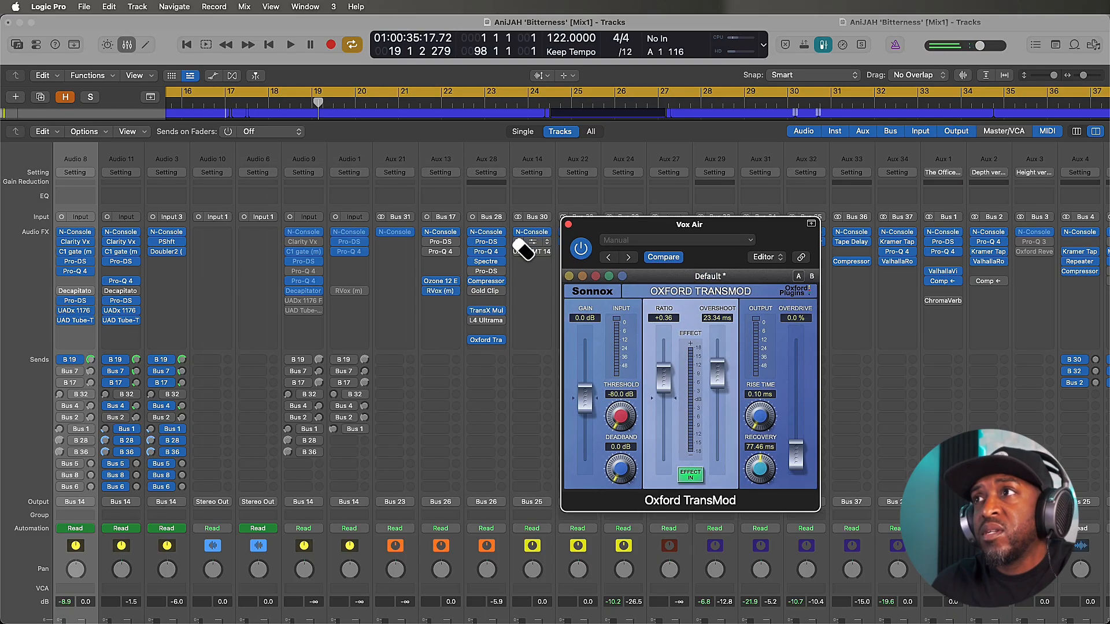
key("super+z")
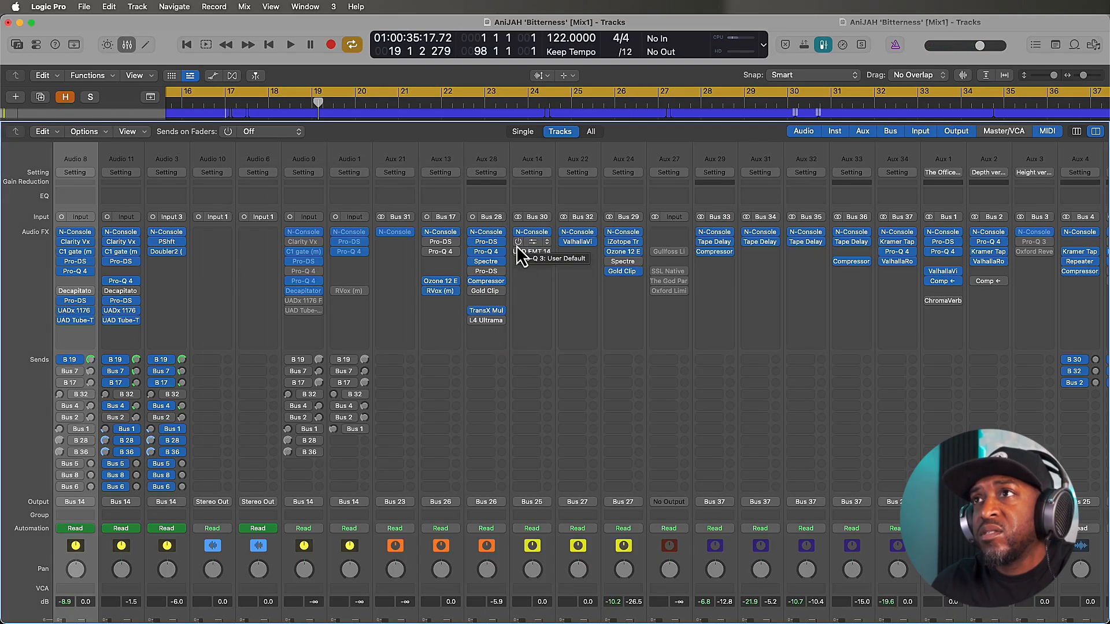
Step: Insert the Oxford TransMod above TransX Multi on the Main Vox Buss 2 channel
scroll(495, 318, "down", 10)
scroll(494, 317, "up", 10)
scroll(495, 318, "right", 15)
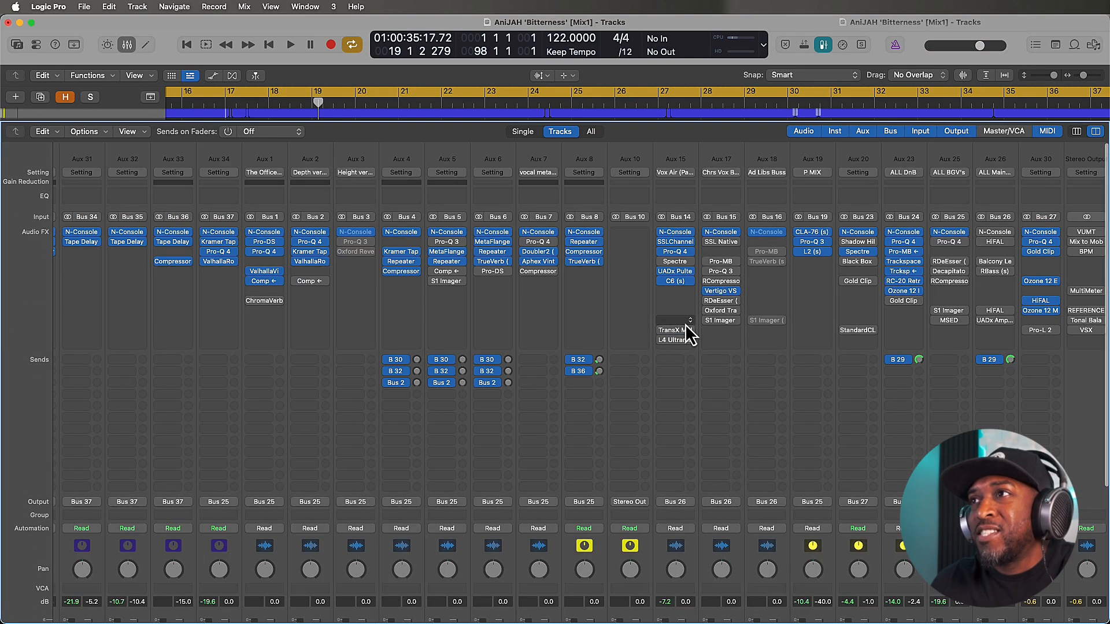
left_click(682, 328)
left_click(690, 355)
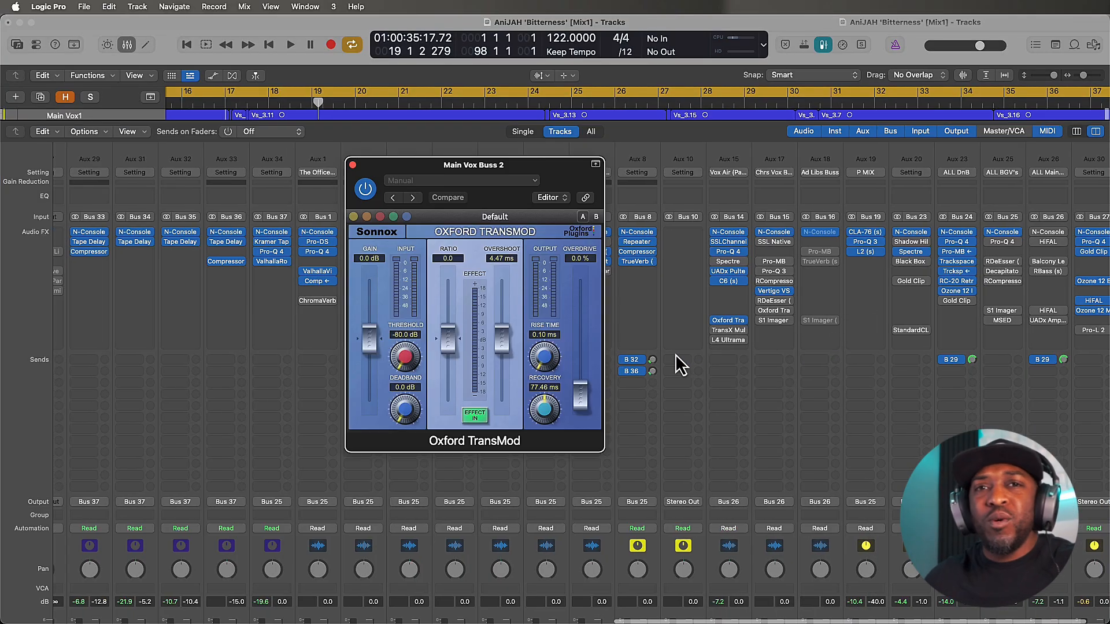
left_click_drag(519, 165, 446, 235)
Step: Audition the TransMod on Main Vox Buss 2 during playback with ratio about +0.34 and overshoot 12.71 ms
key("space")
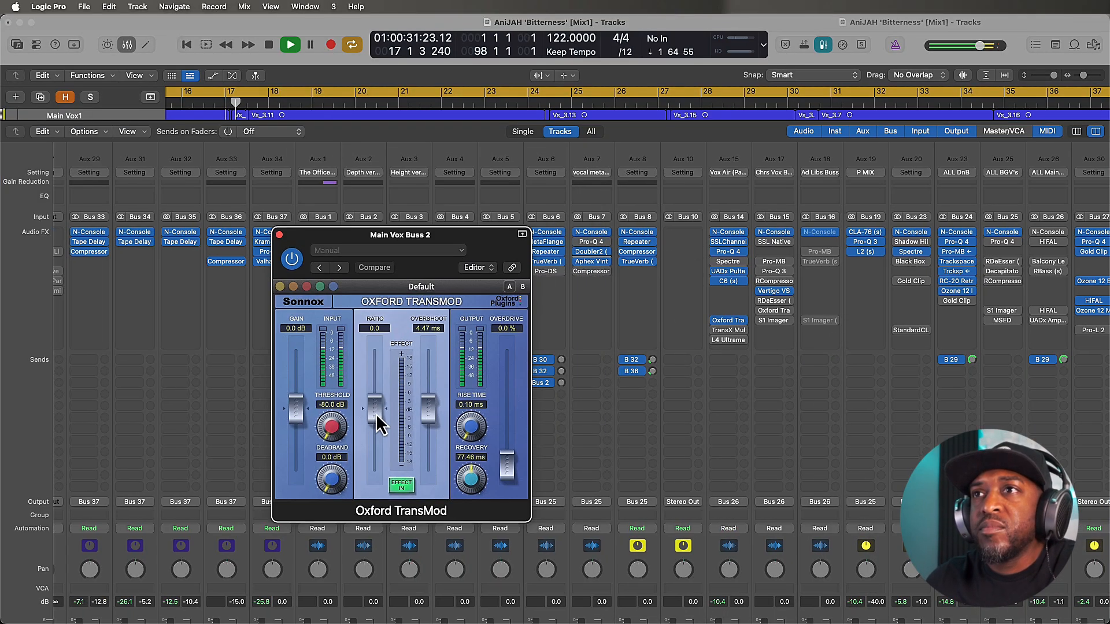
left_click_drag(375, 414, 376, 396)
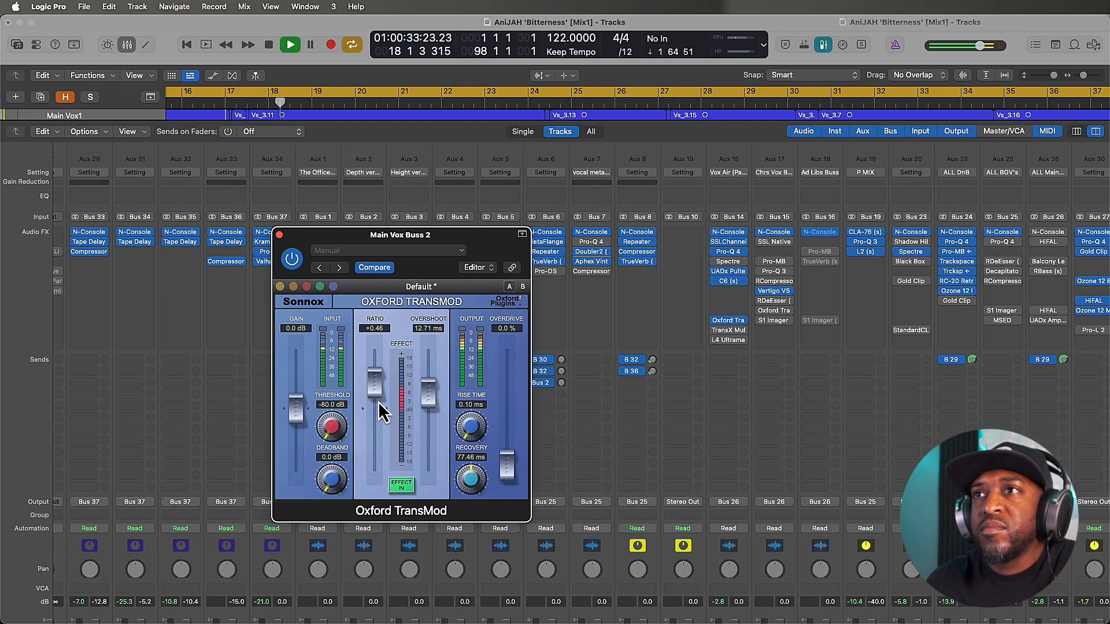
left_click_drag(377, 397, 377, 403)
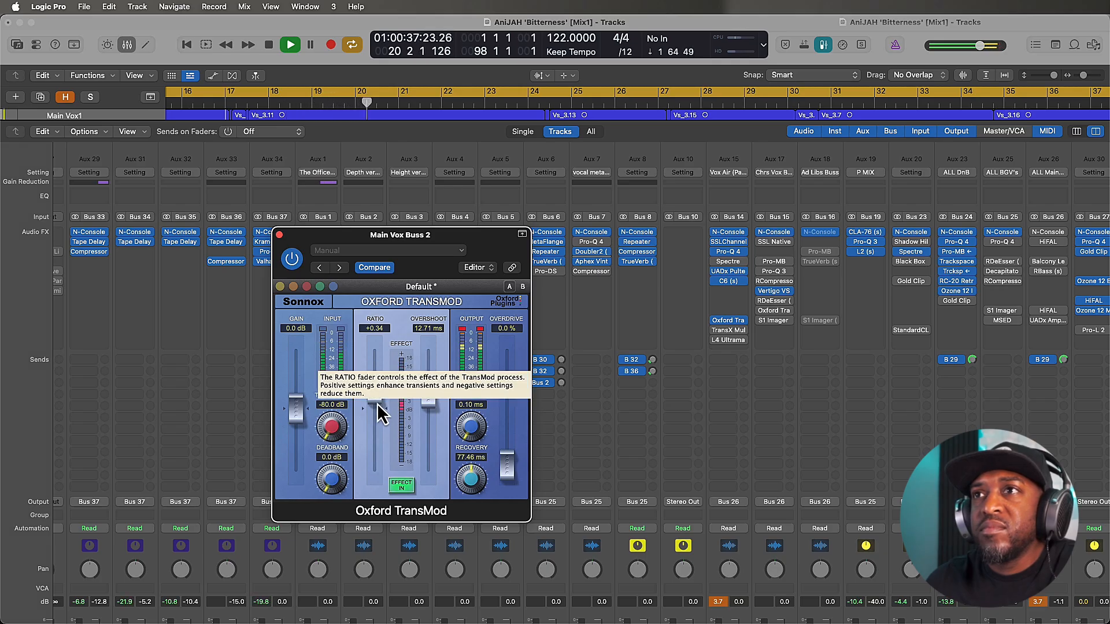
left_click_drag(377, 404, 378, 404)
key("space")
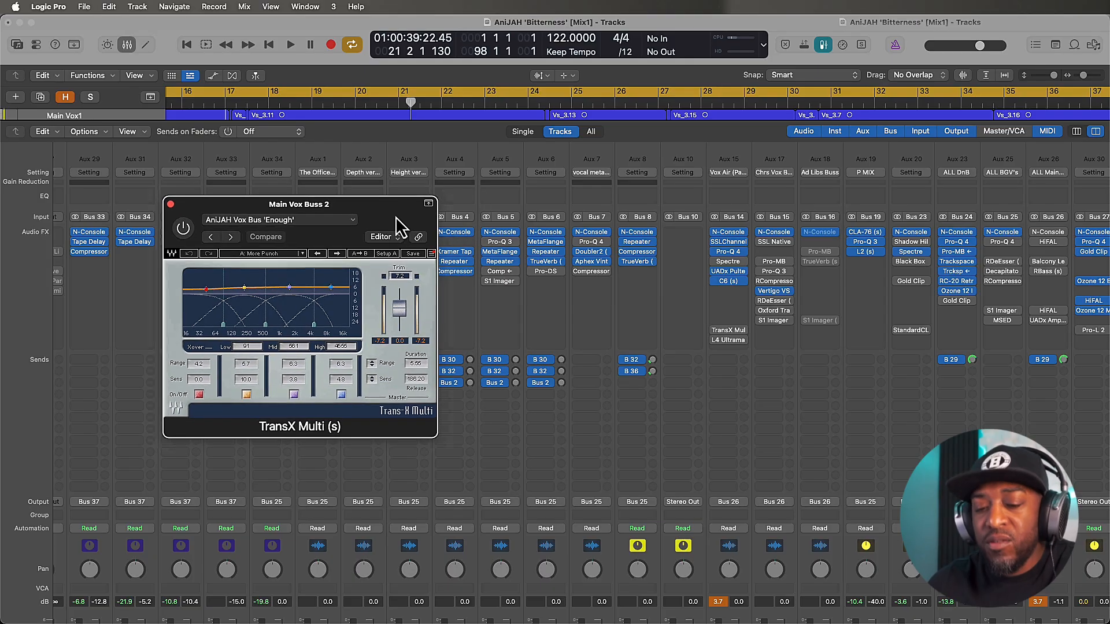
Step: Compare Main Vox Buss 2 with TransX Multi bypassed and active over the arrangement, leaving the plug-in enabled
key("x")
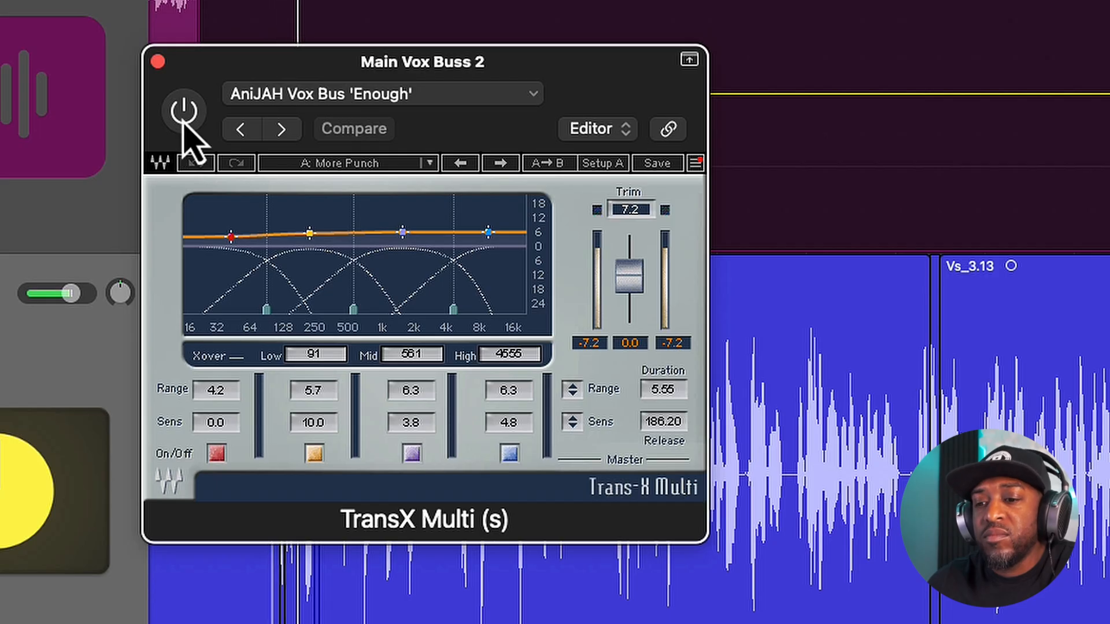
left_click(182, 121)
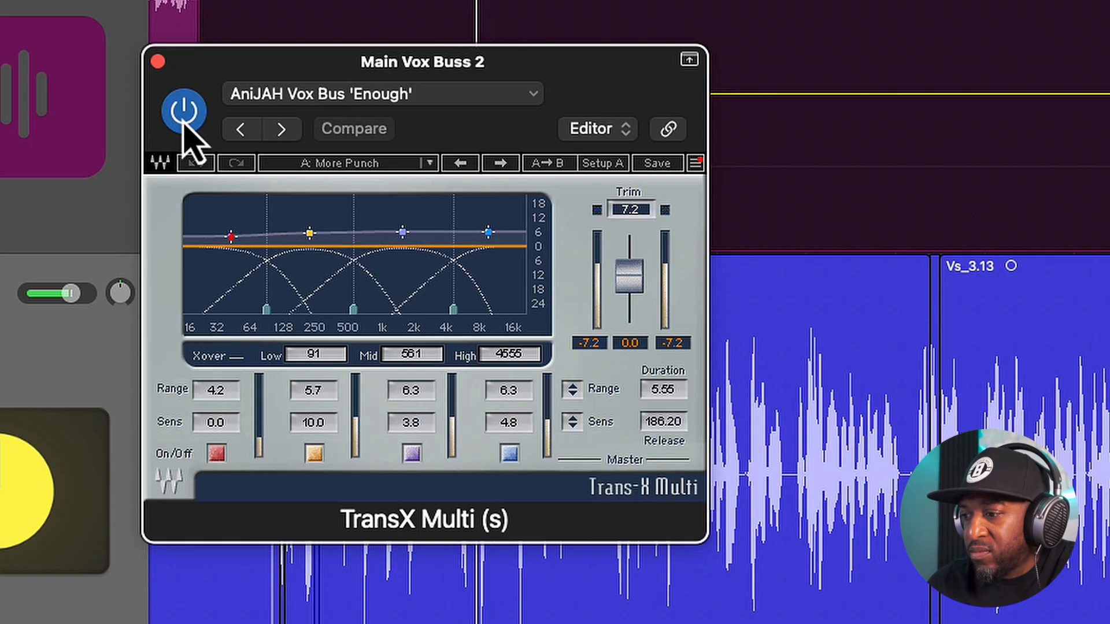
left_click(184, 116)
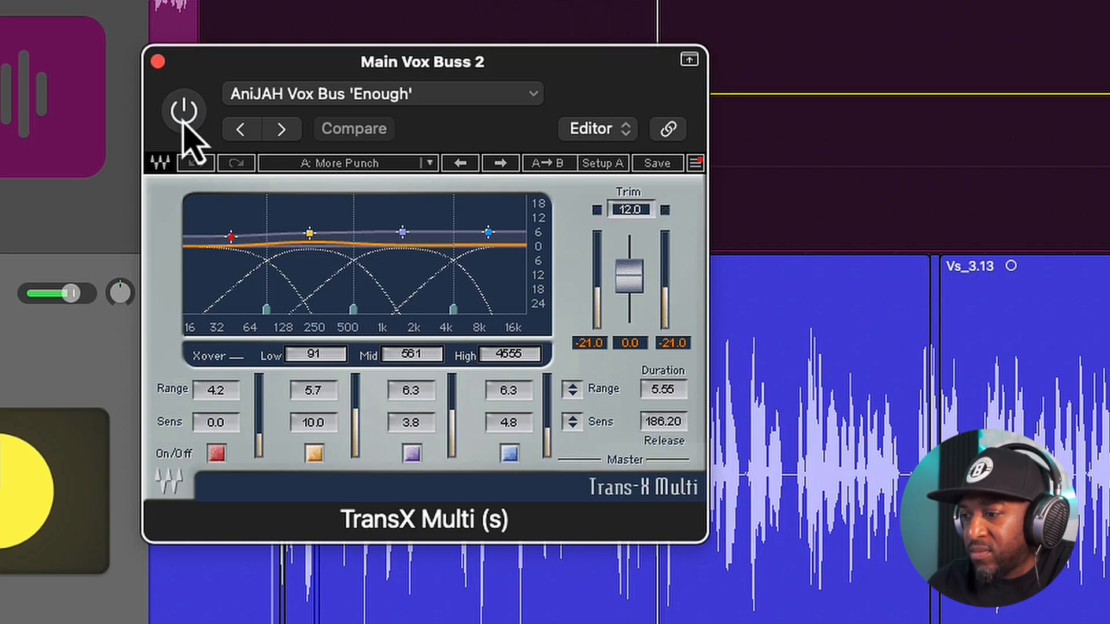
left_click(184, 116)
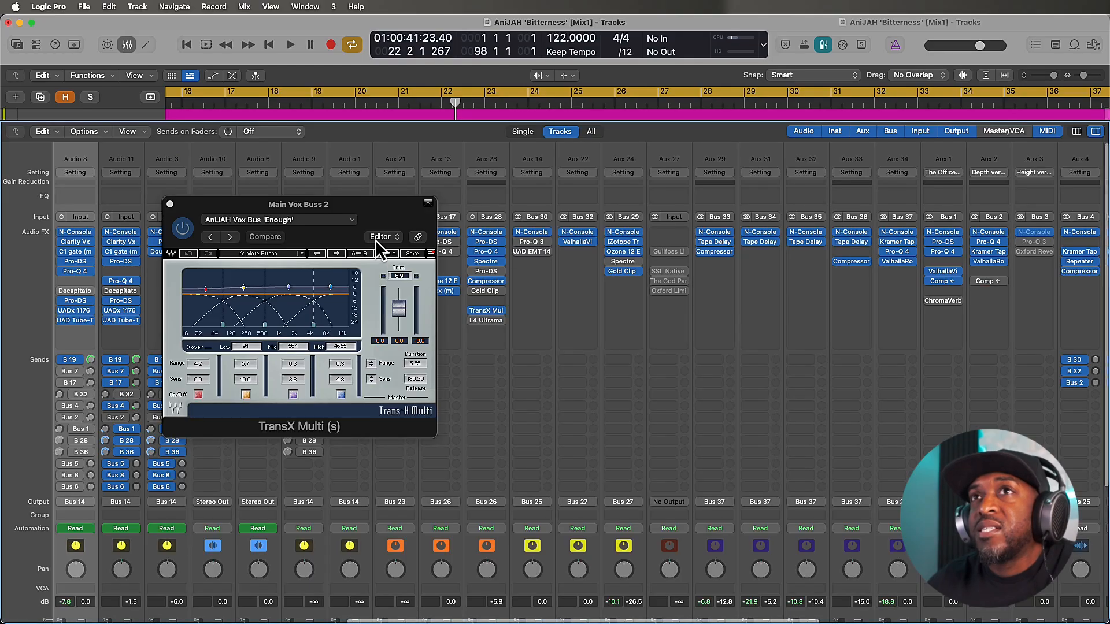
Step: Close TransX Multi, then open and enable the L4 Ultramaximizer on Main Vox Buss 2 over the arrangement
left_click(170, 204)
scroll(803, 341, "right", 10)
scroll(804, 341, "down", 5)
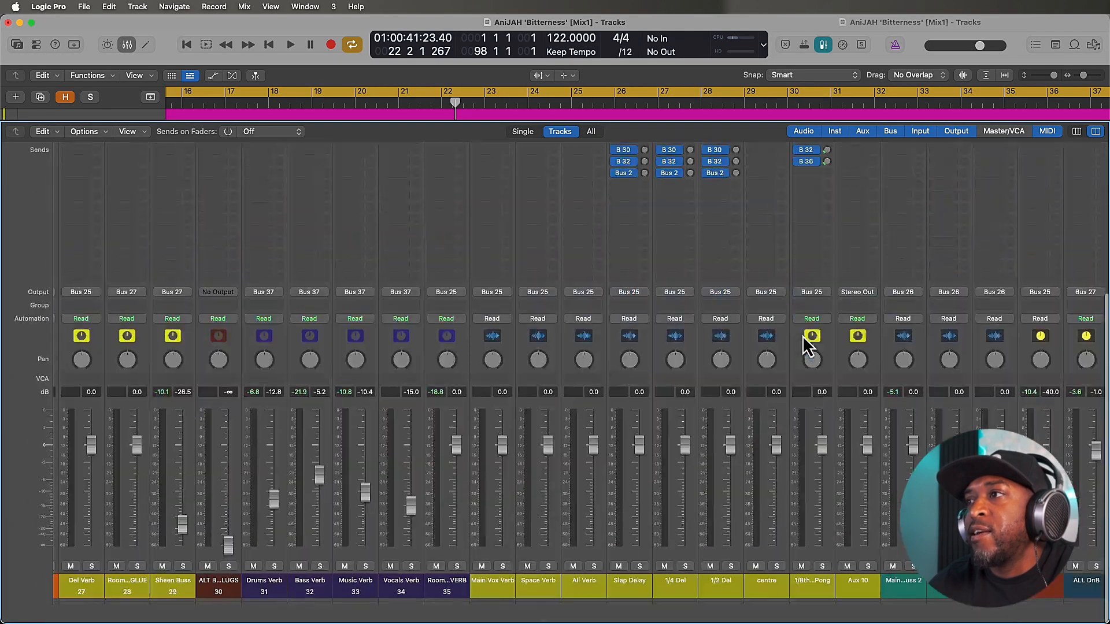
scroll(802, 335, "right", 5)
scroll(802, 335, "up", 6)
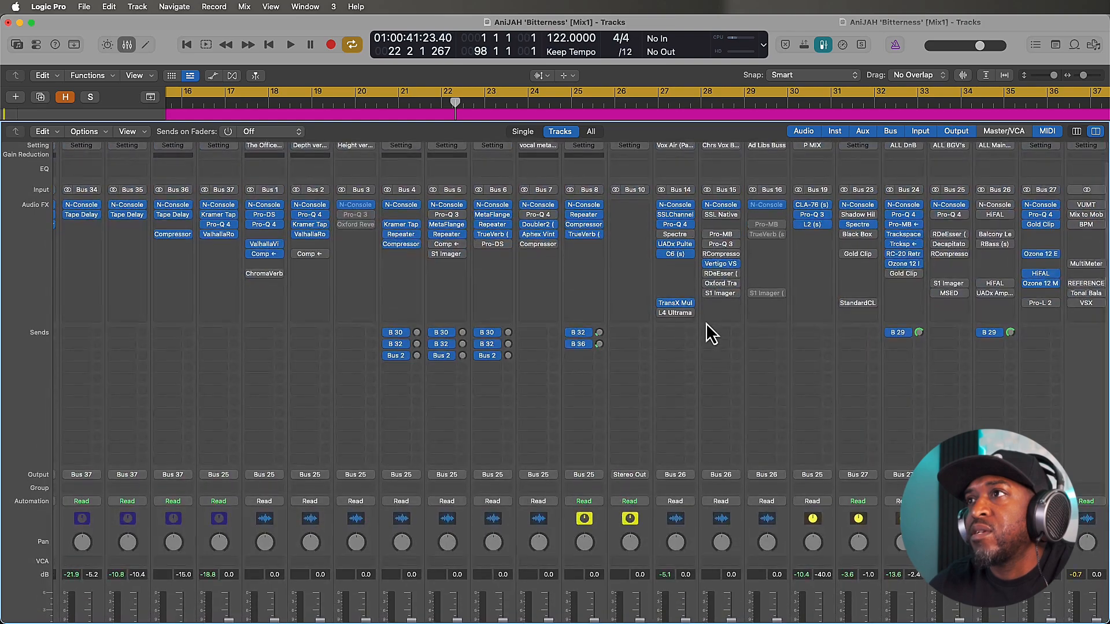
scroll(706, 324, "down", 3)
left_click(677, 225)
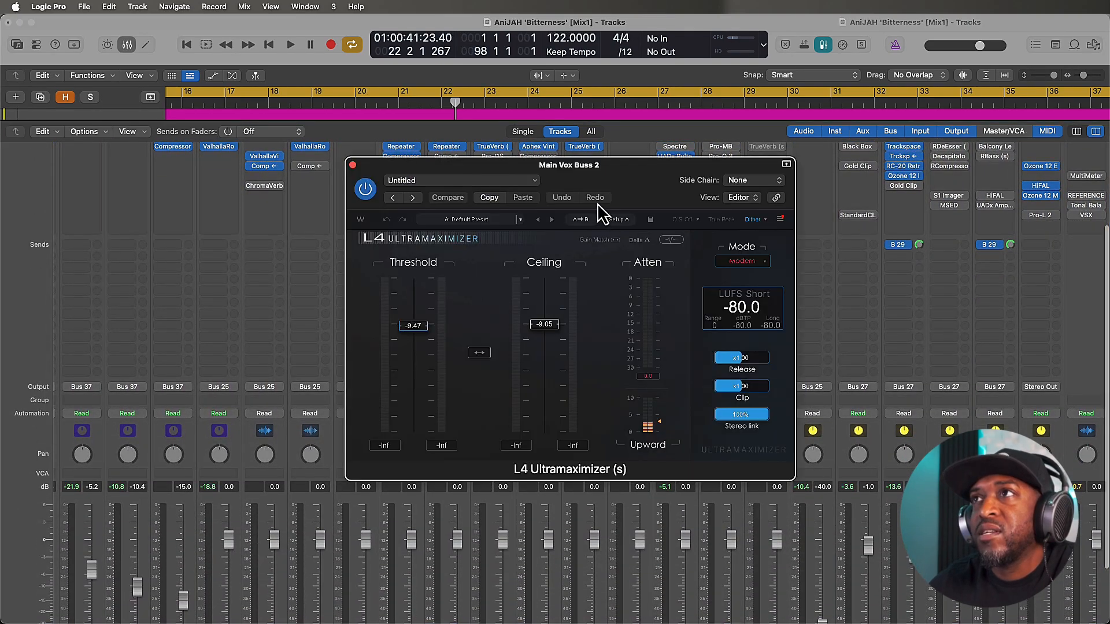
left_click_drag(628, 175, 433, 189)
key("x")
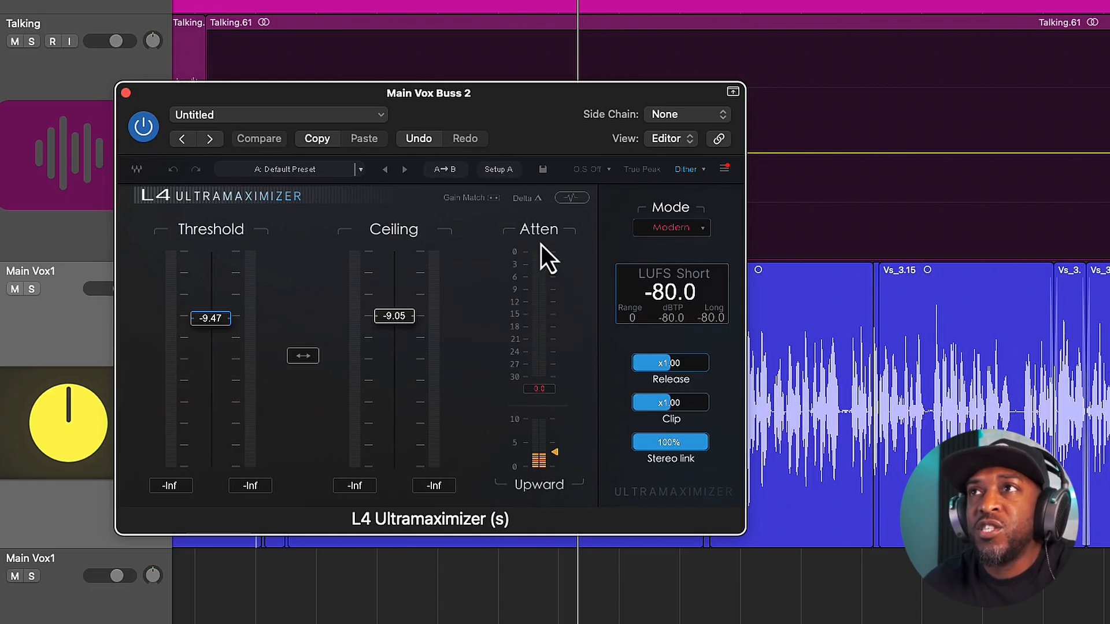
Step: Audition the L4 Ultramaximizer on Main Vox Buss 2 during playback with its Upward amount lowered to 0.0
key("space")
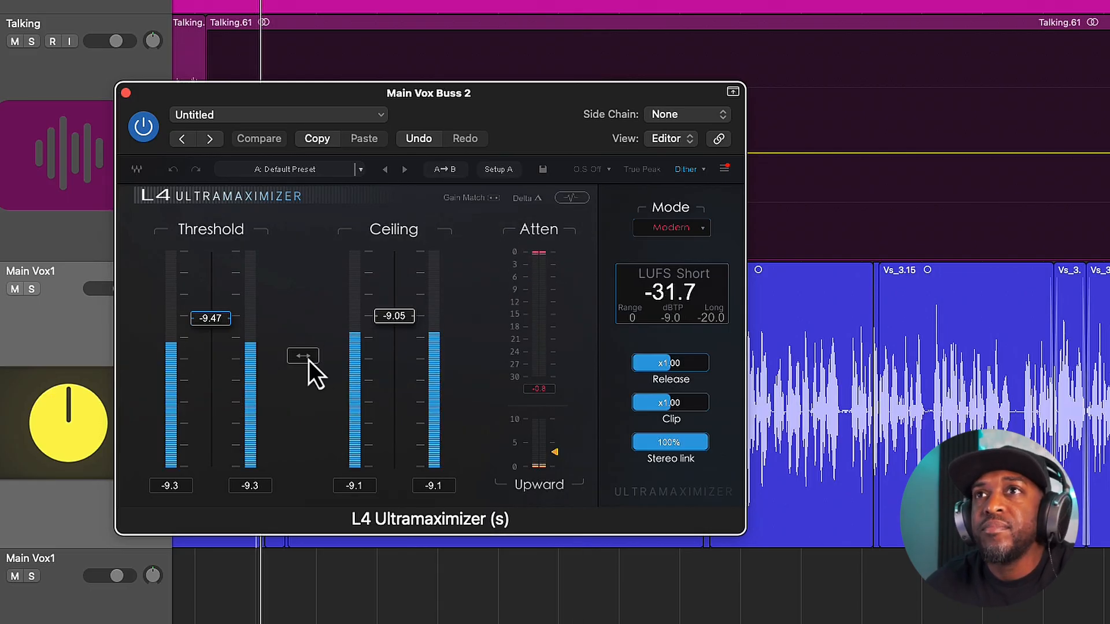
left_click_drag(552, 457, 557, 494)
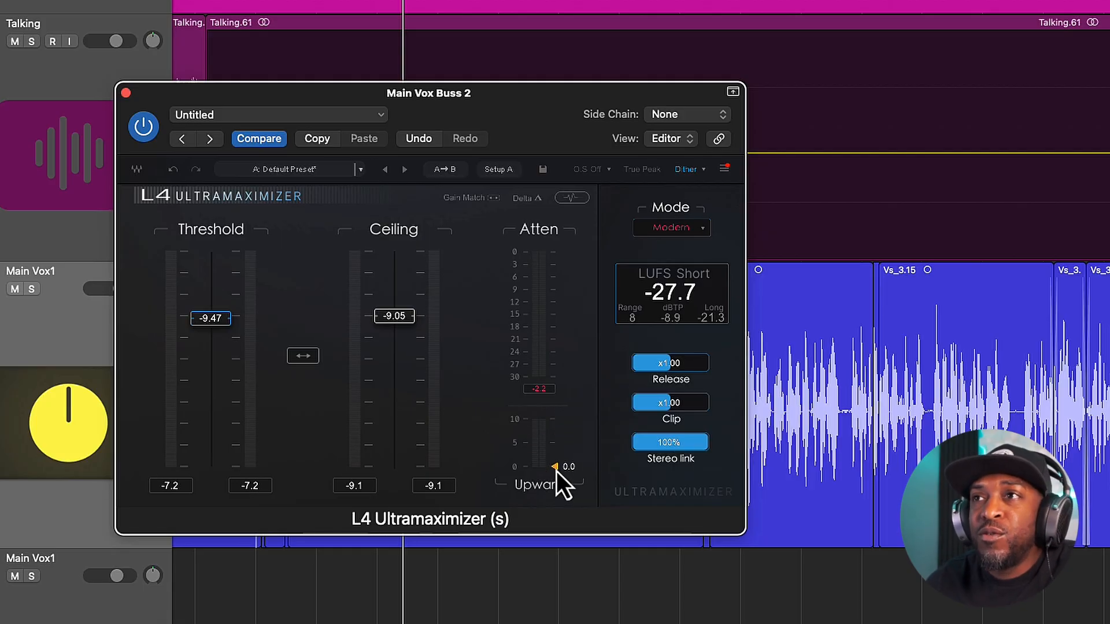
key("space")
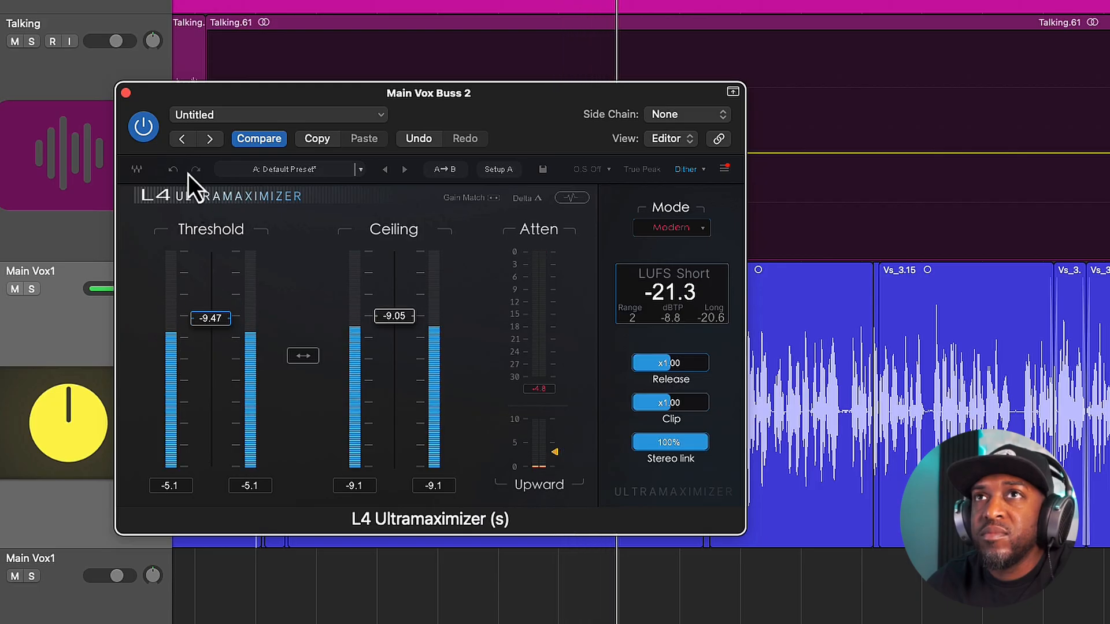
Step: Compare Main Vox Buss 2 with the L4 Ultramaximizer bypassed and active, leaving it enabled, and close the plug-in
left_click(147, 132)
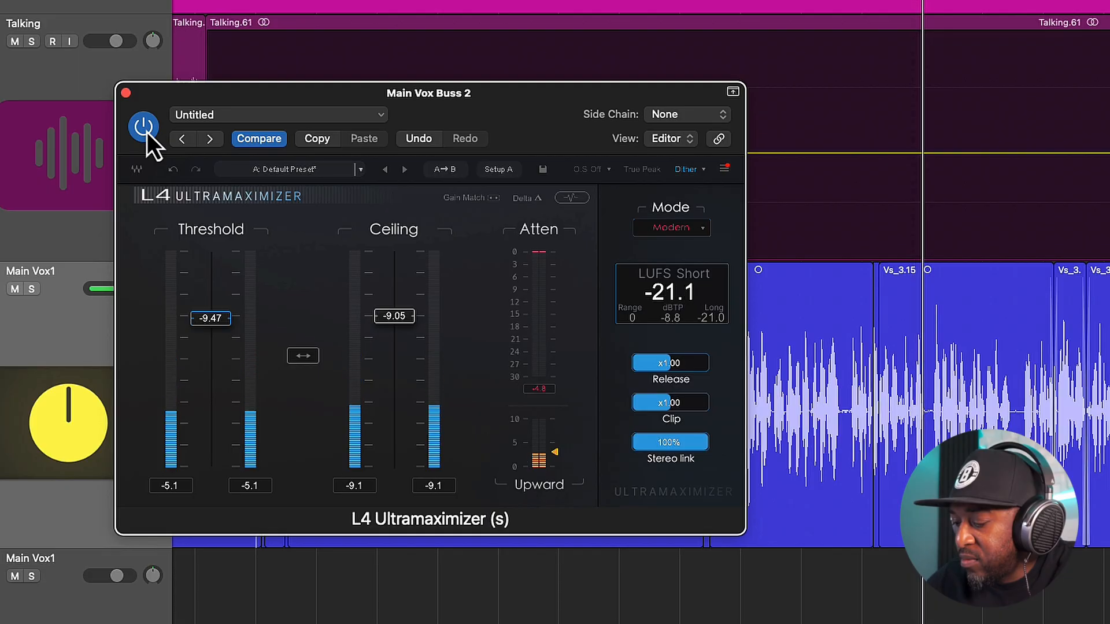
left_click(147, 131)
left_click(146, 132)
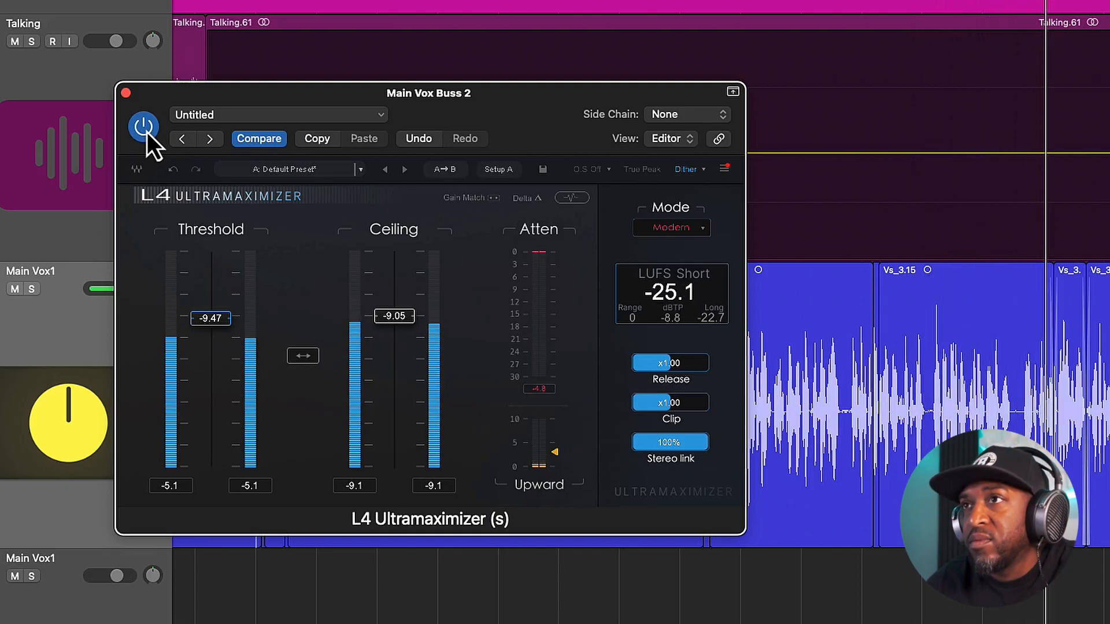
key("space")
left_click(126, 93)
Step: Select the channels Main Vox1 (17), Main Vox1 (18) and Vs_3_bip in the mixer to review their output routing
left_click(443, 345)
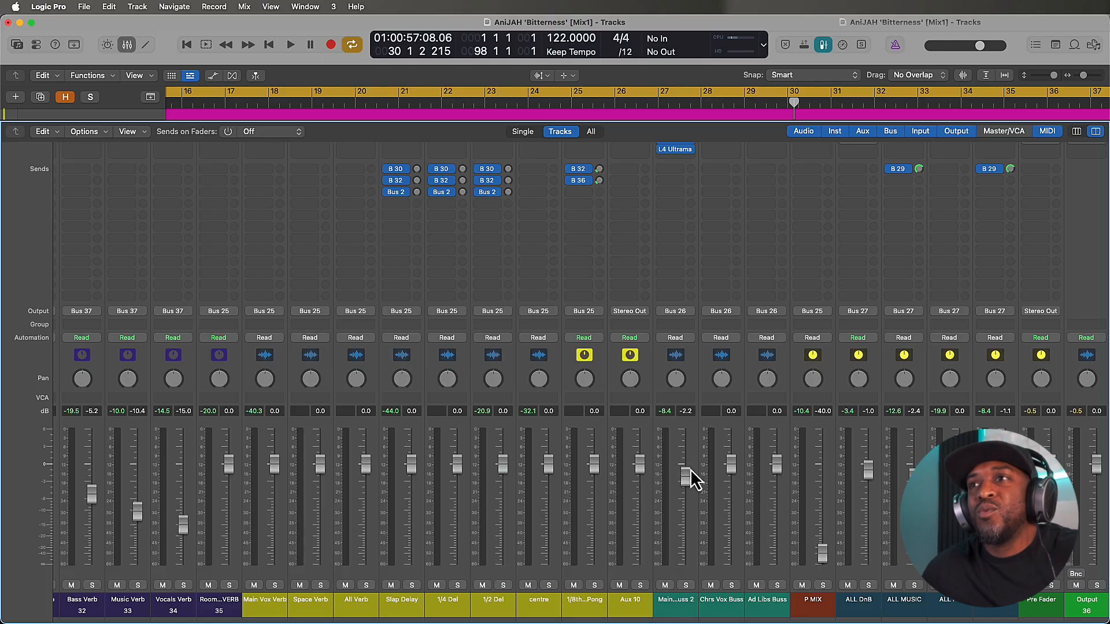
scroll(477, 436, "left", 15)
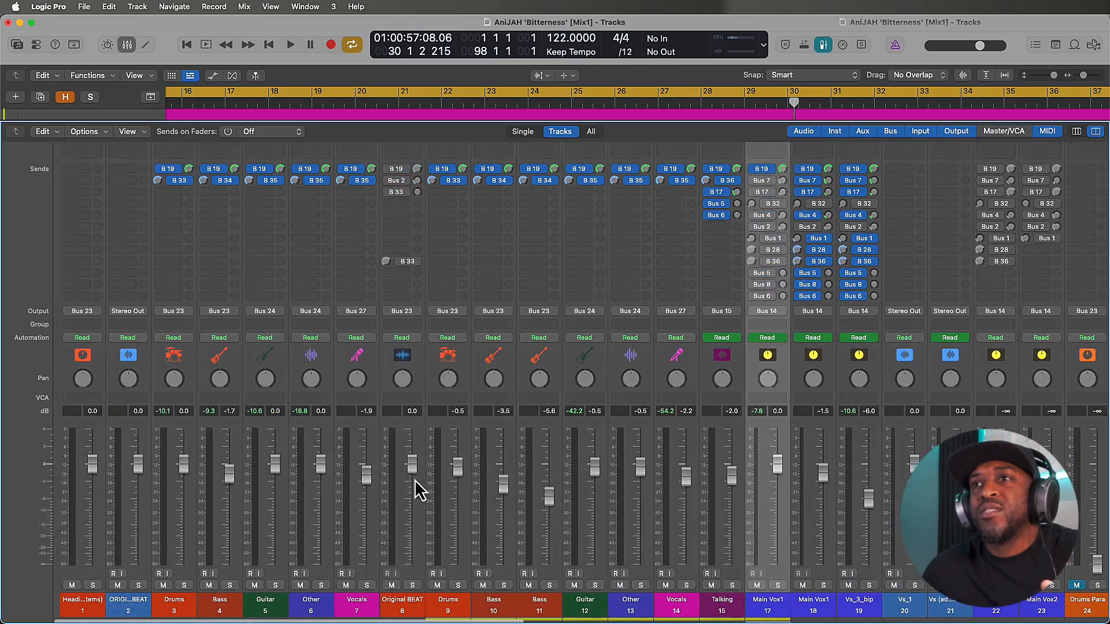
left_click(853, 606, "shift")
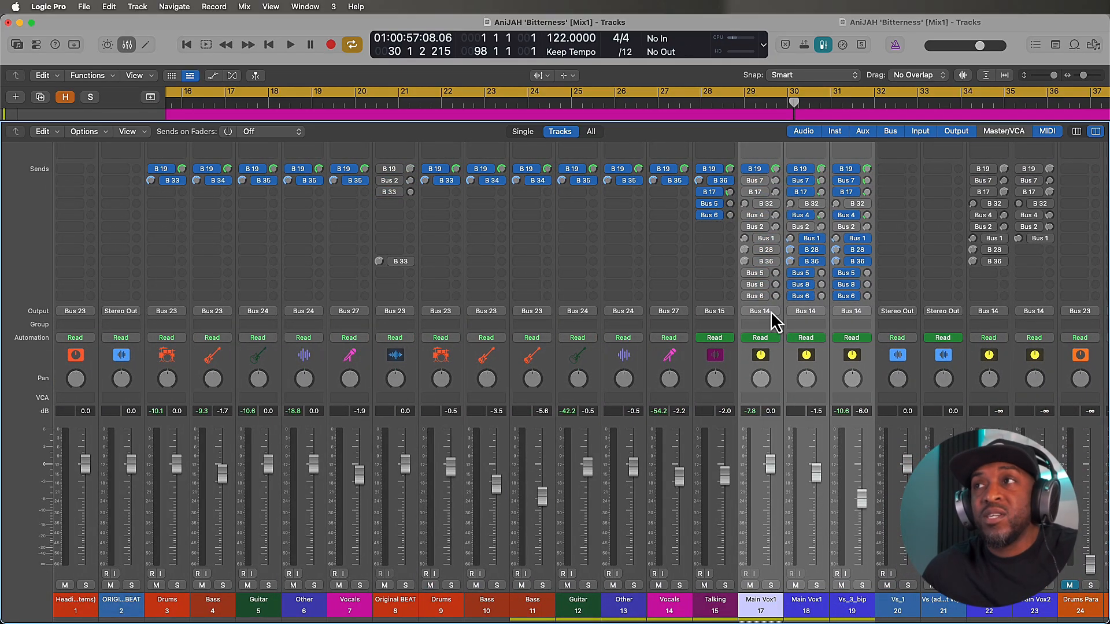
Step: Set the Main Vox Buss 2 fader to 0.0 dB and highlight the Main, Chrs and Ad Libs vocal busses
scroll(771, 311, "right", 15)
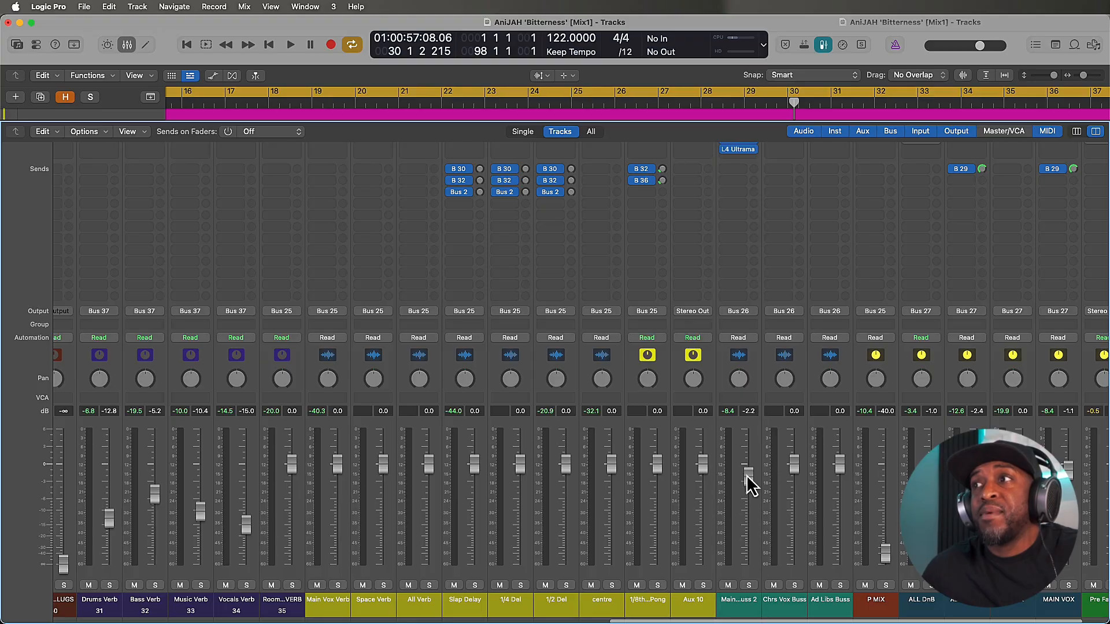
scroll(868, 485, "right", 3)
left_click_drag(692, 610, 775, 602)
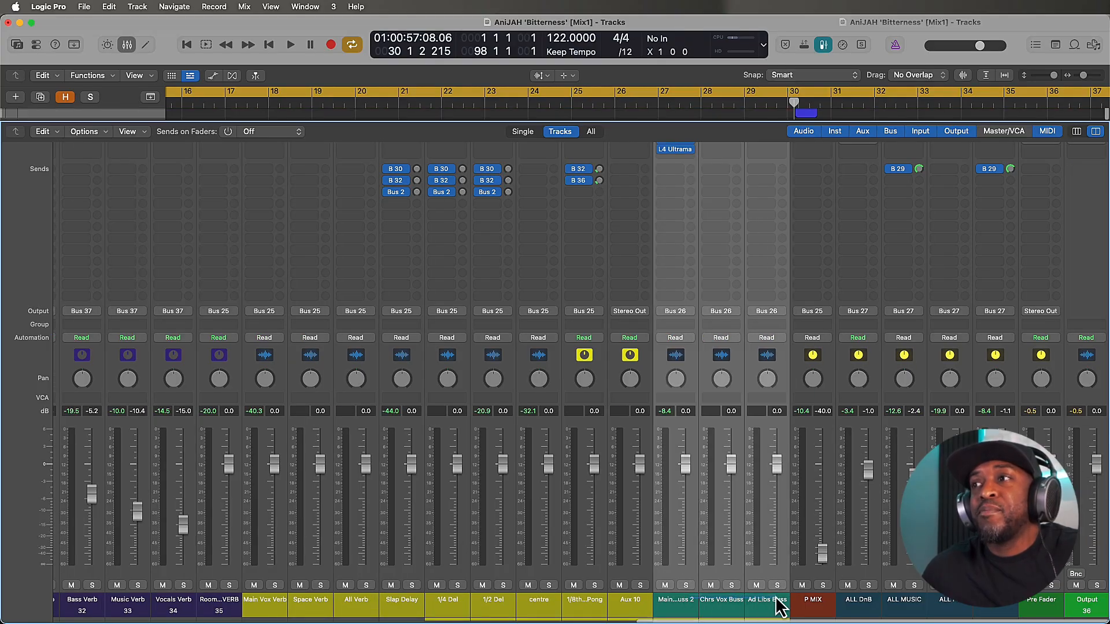
left_click(689, 608)
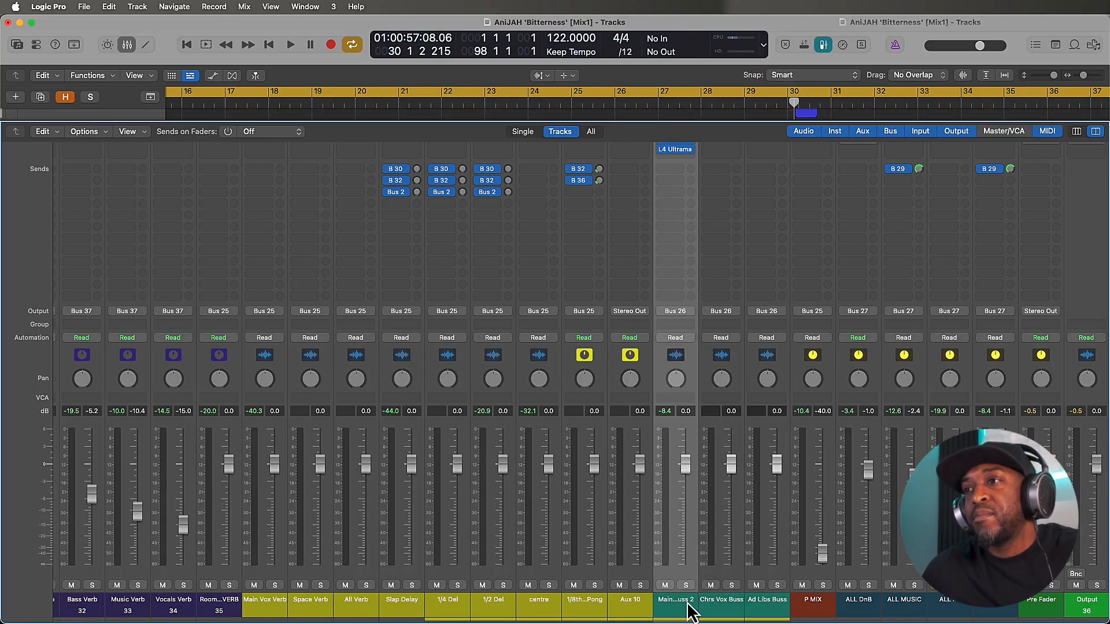
left_click(725, 607)
left_click(766, 606)
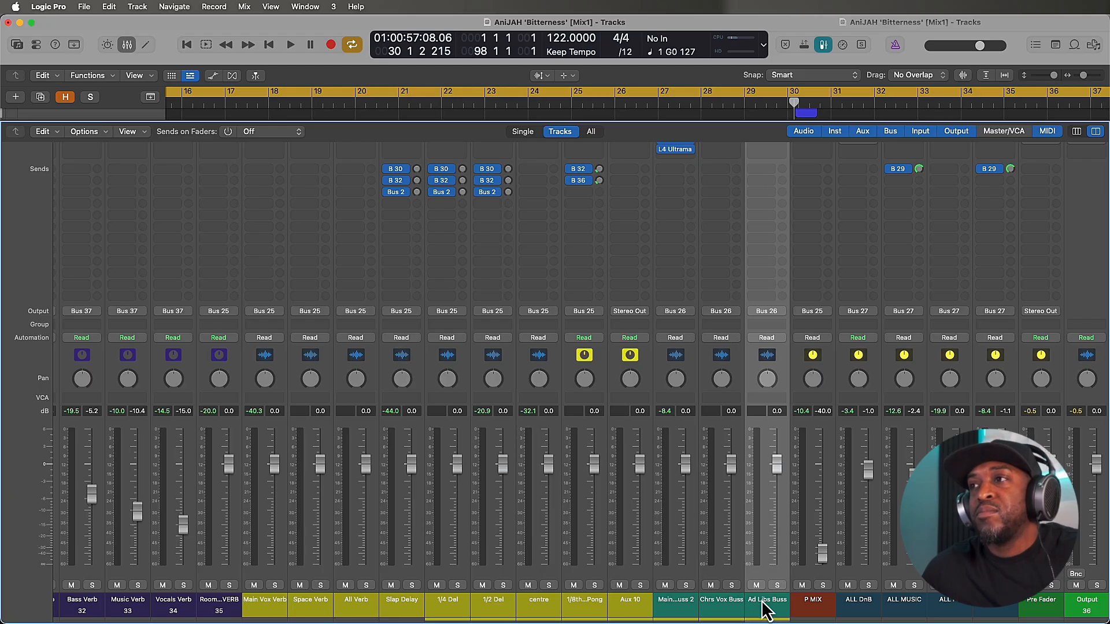
Step: Select the MAIN VOX channel on Aux 26, enable and inspect its N-Console, and close the plug-in
left_click(995, 607)
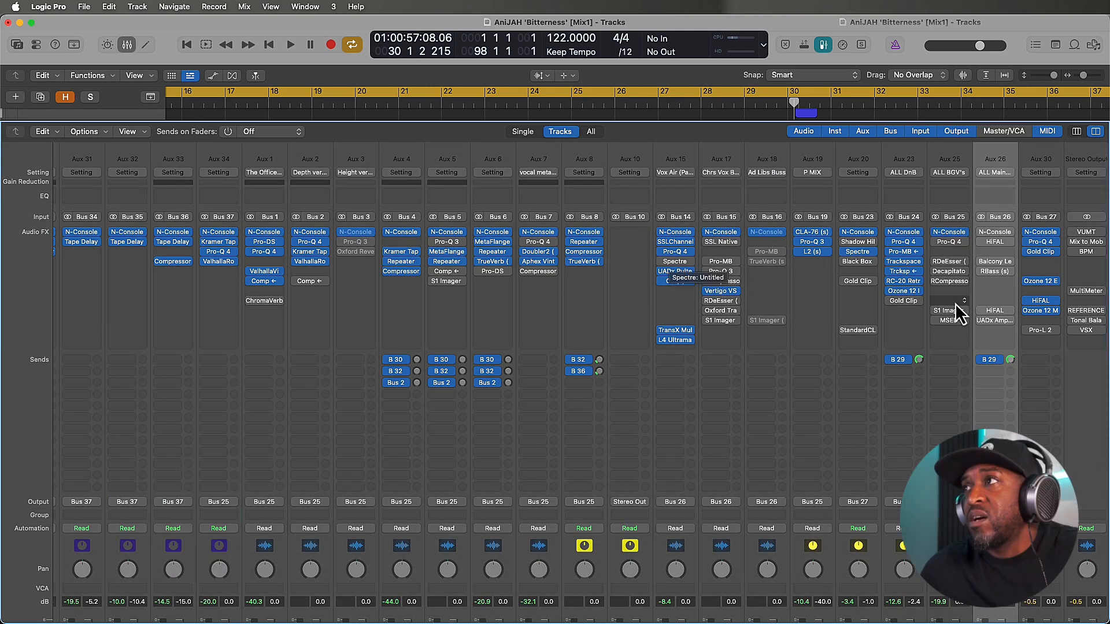
left_click(994, 231)
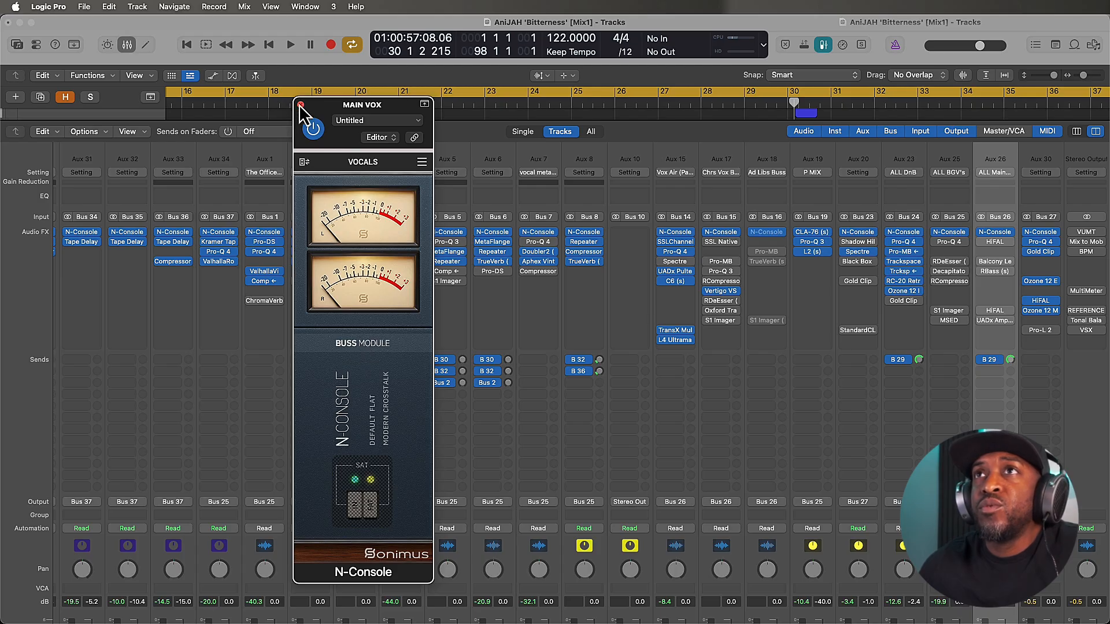
left_click(300, 104)
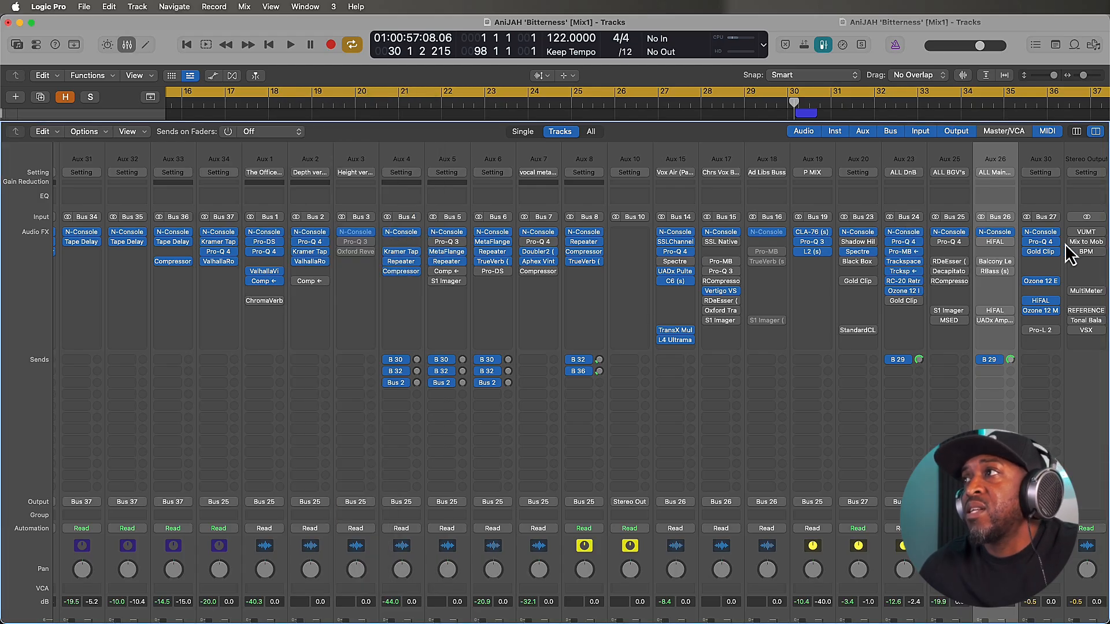
Step: Open and enable HiFAL on the MAIN VOX channel, show it over the arrangement, and inspect its frequency band handles
left_click(980, 244)
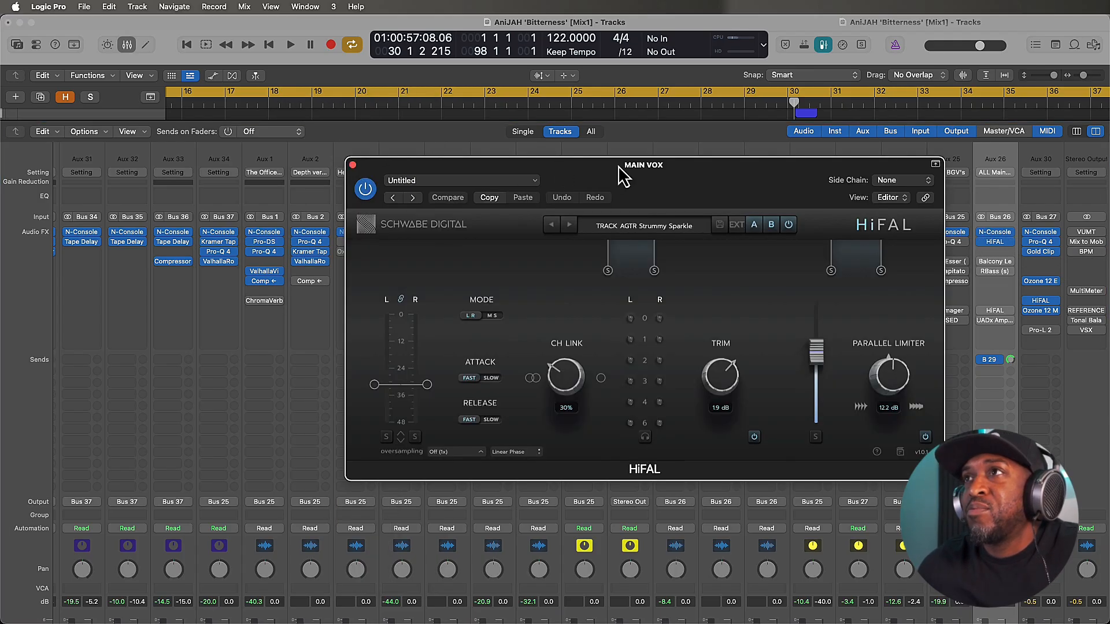
key("x")
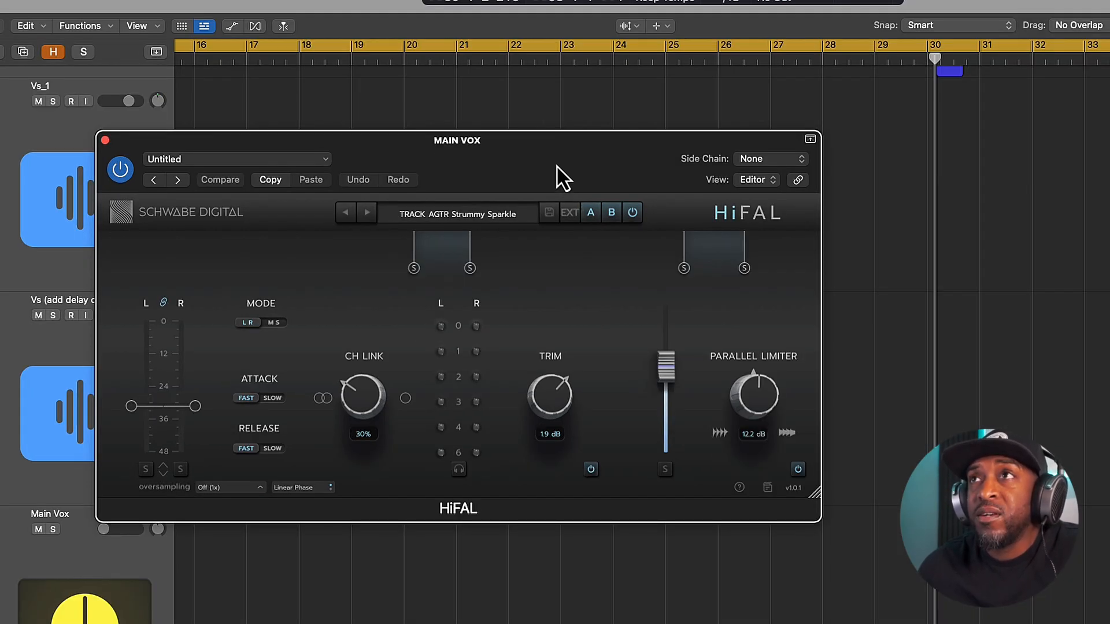
left_click_drag(560, 171, 537, 184)
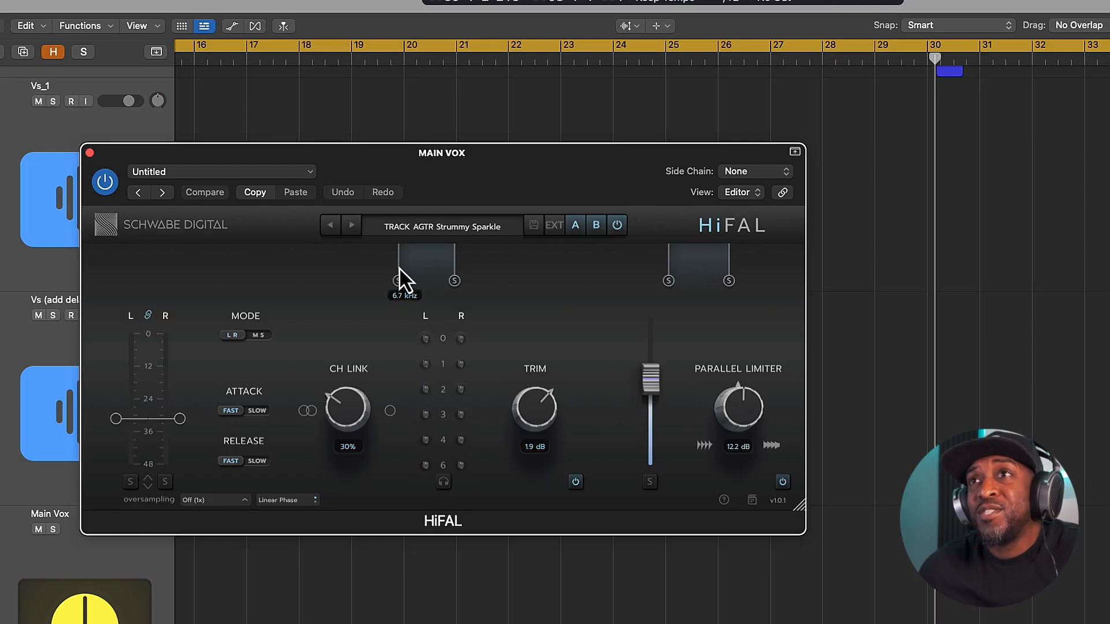
mouse_move(454, 266)
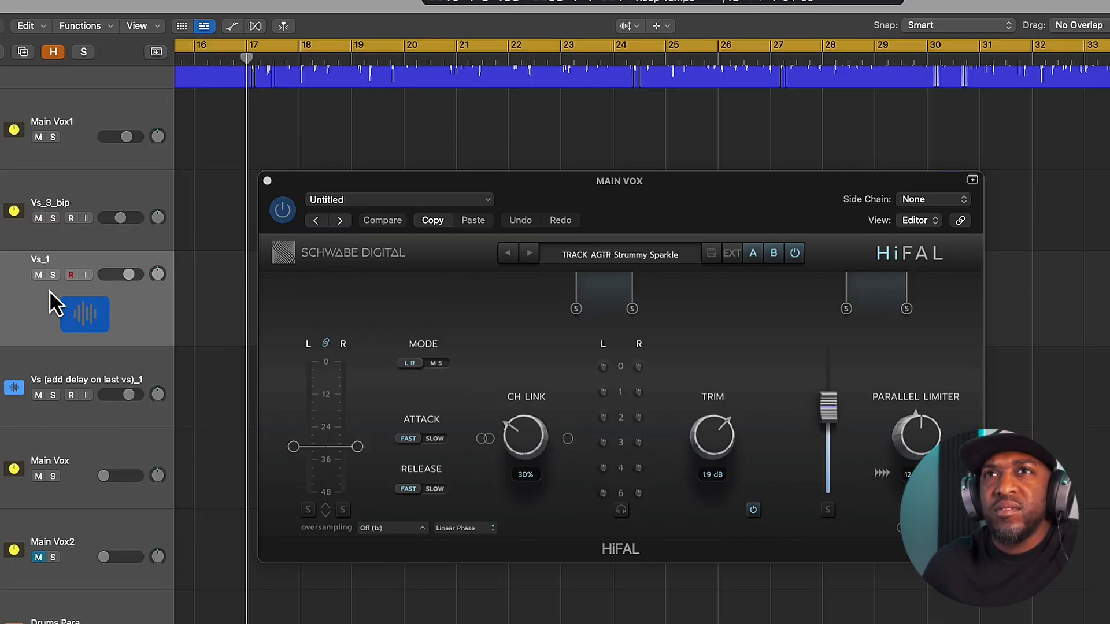
Step: Solo the first Main Vox1 track and audition HiFAL during playback, including its frequency band solo
key("space")
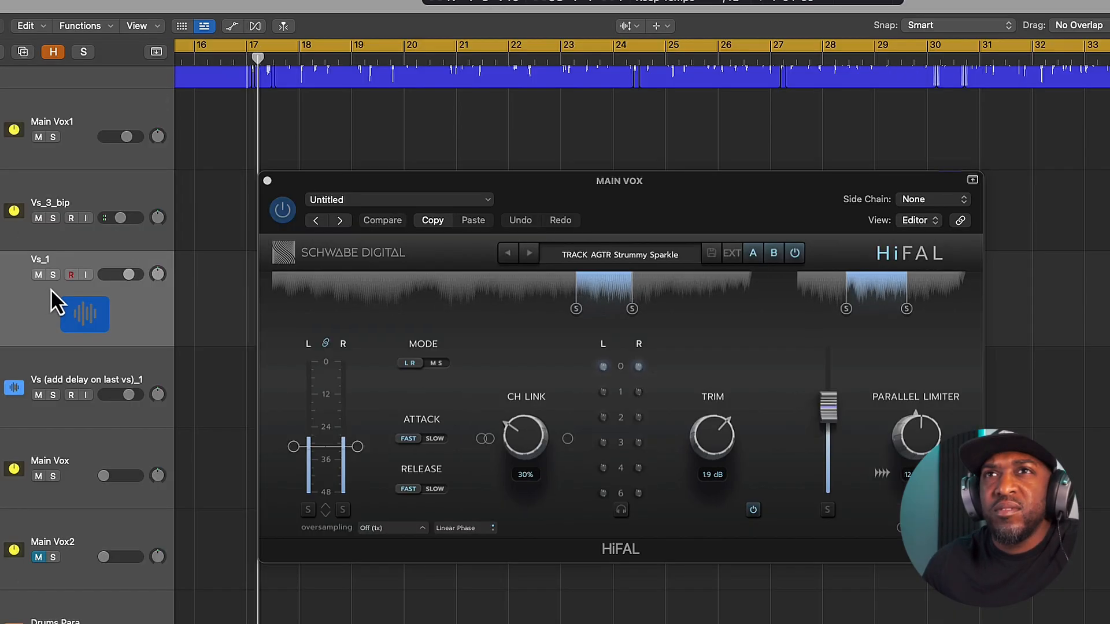
scroll(62, 310, "down", 4)
scroll(61, 310, "up", 7)
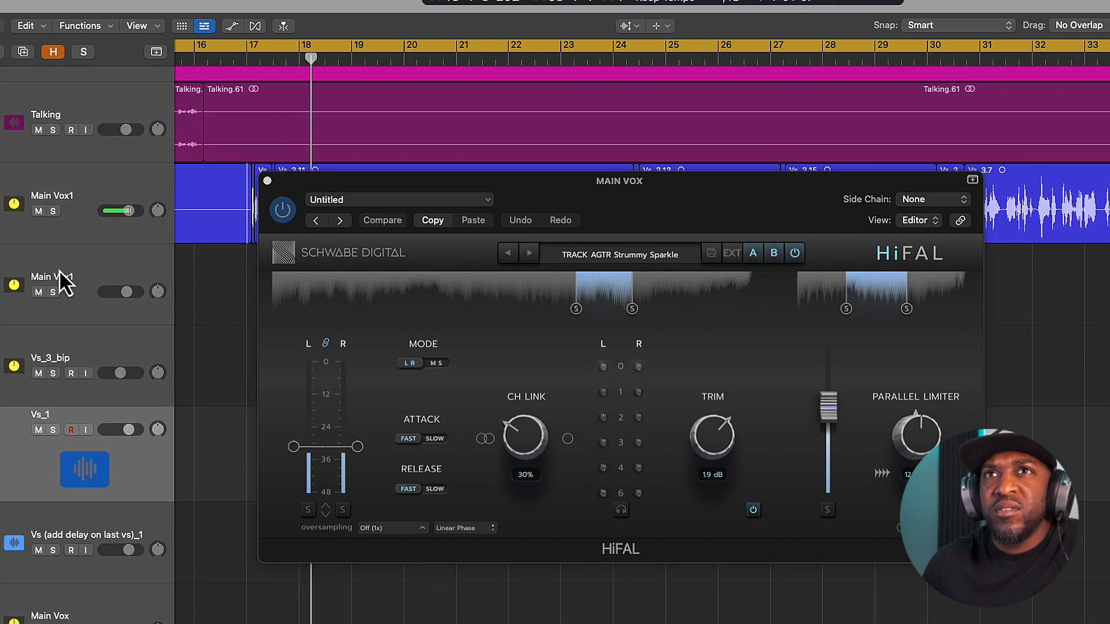
left_click(53, 211)
left_click(576, 315)
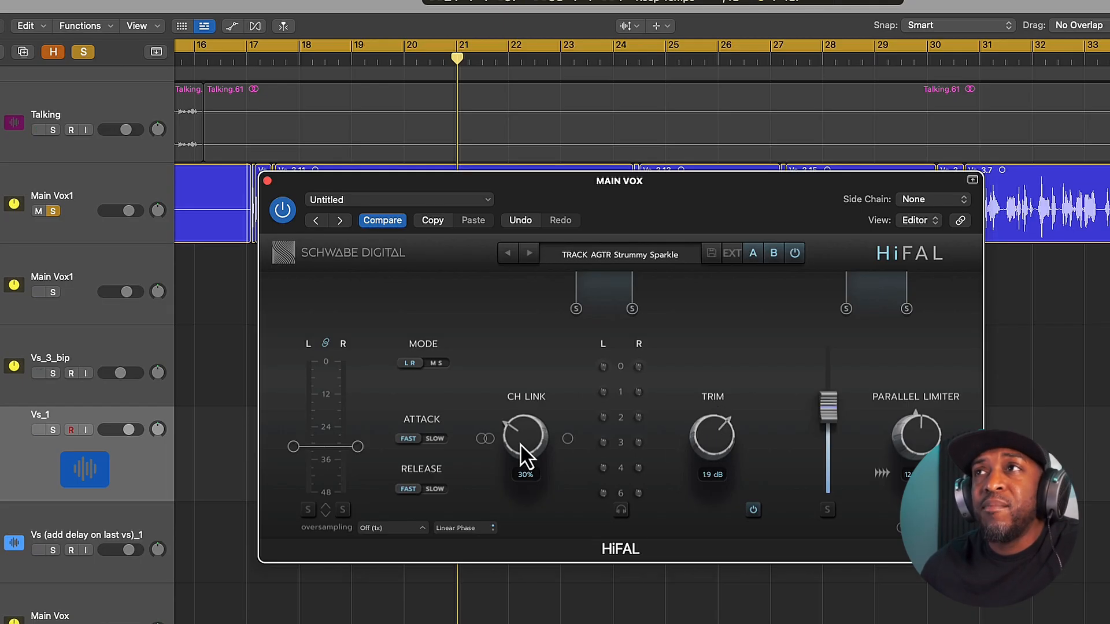
left_click_drag(668, 219, 468, 190)
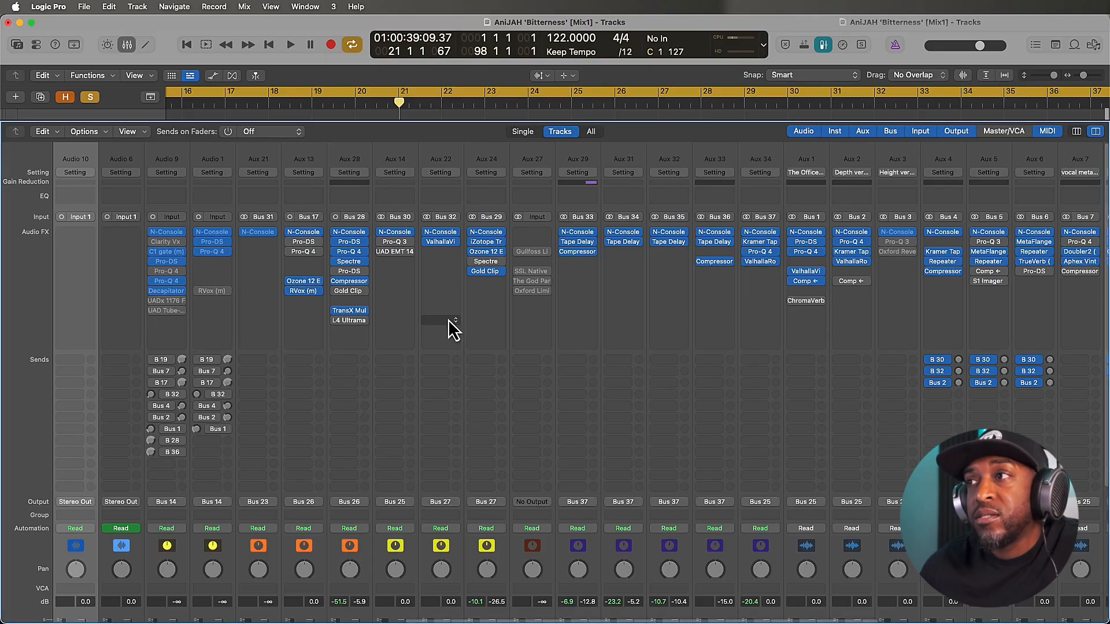
Step: Open and enable Balcony Left on the MAIN VOX channel and compare it bypassed and active with the soloed vocal
scroll(448, 325, "right", 5)
scroll(518, 329, "down", 5)
scroll(925, 325, "up", 5)
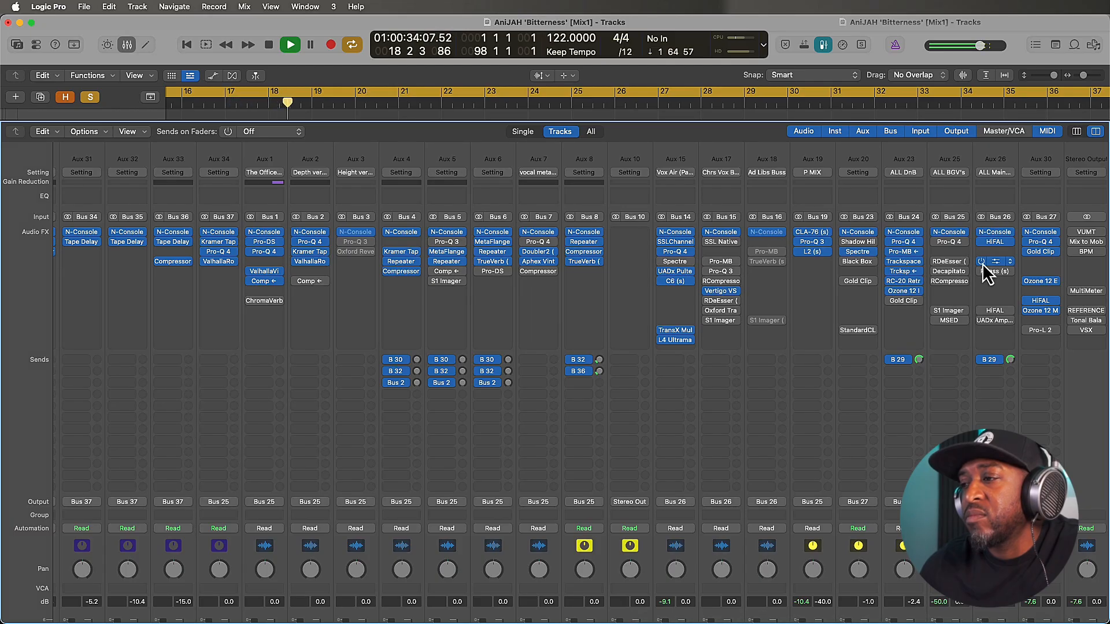
left_click(993, 263)
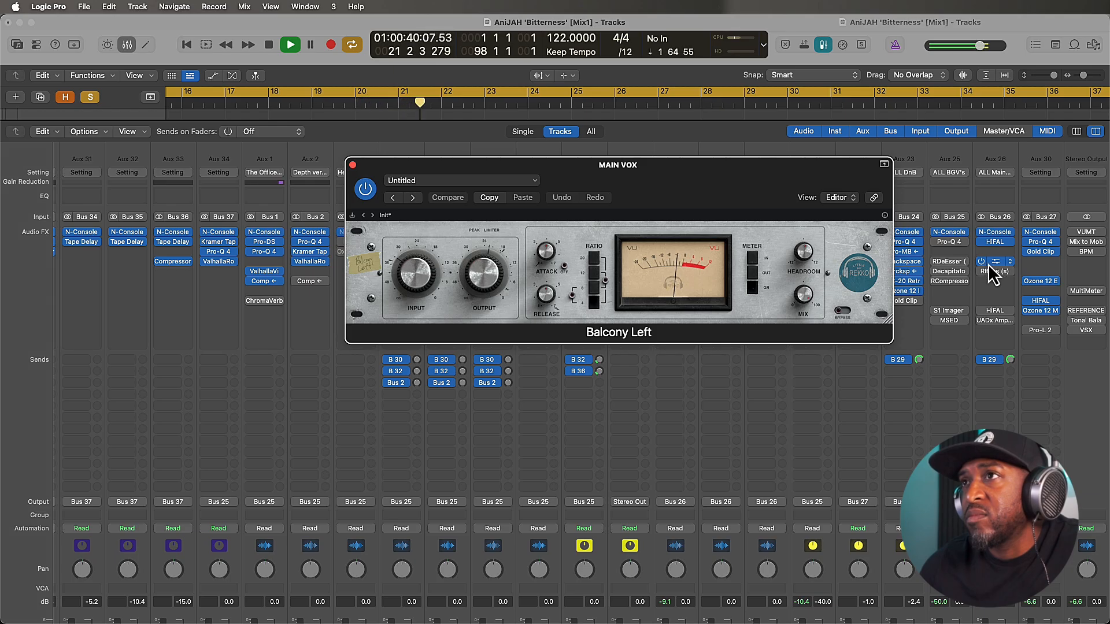
left_click(987, 264)
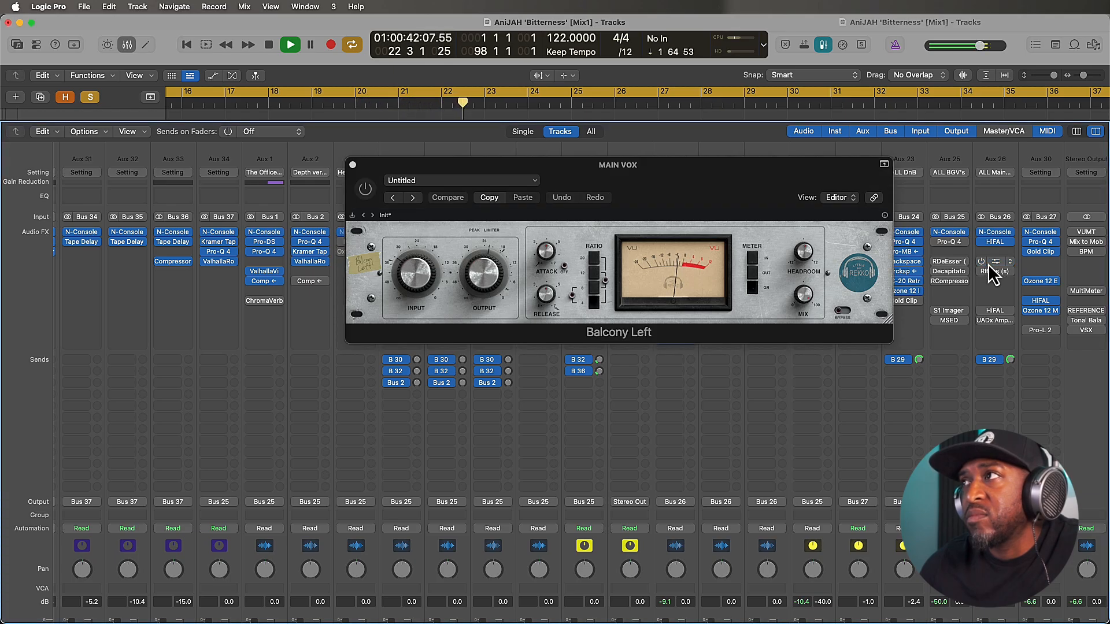
left_click(989, 263)
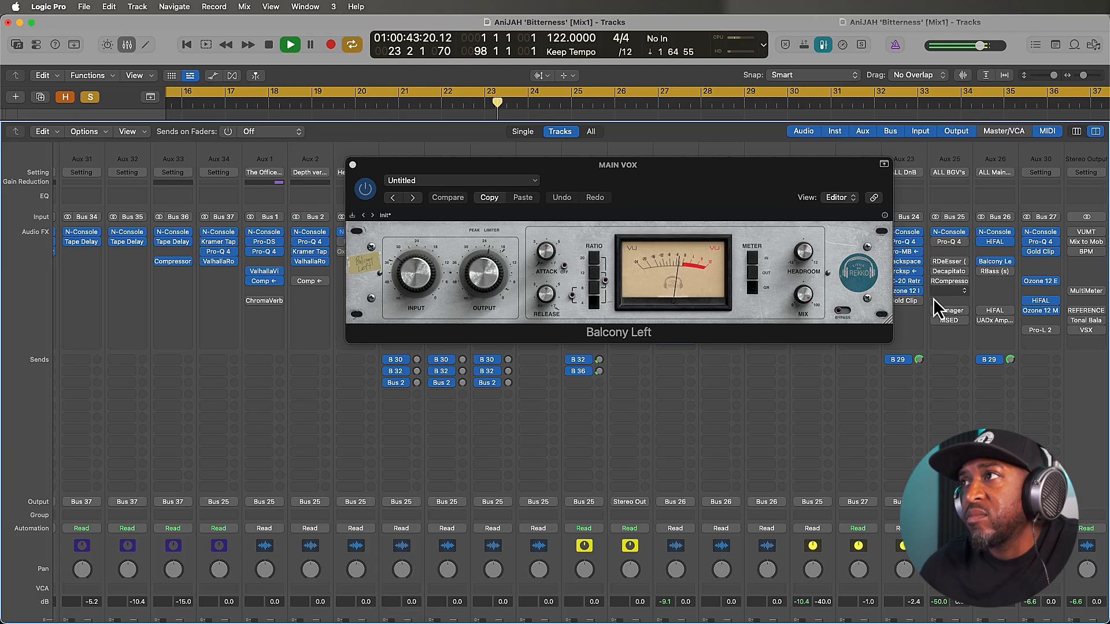
left_click(847, 314)
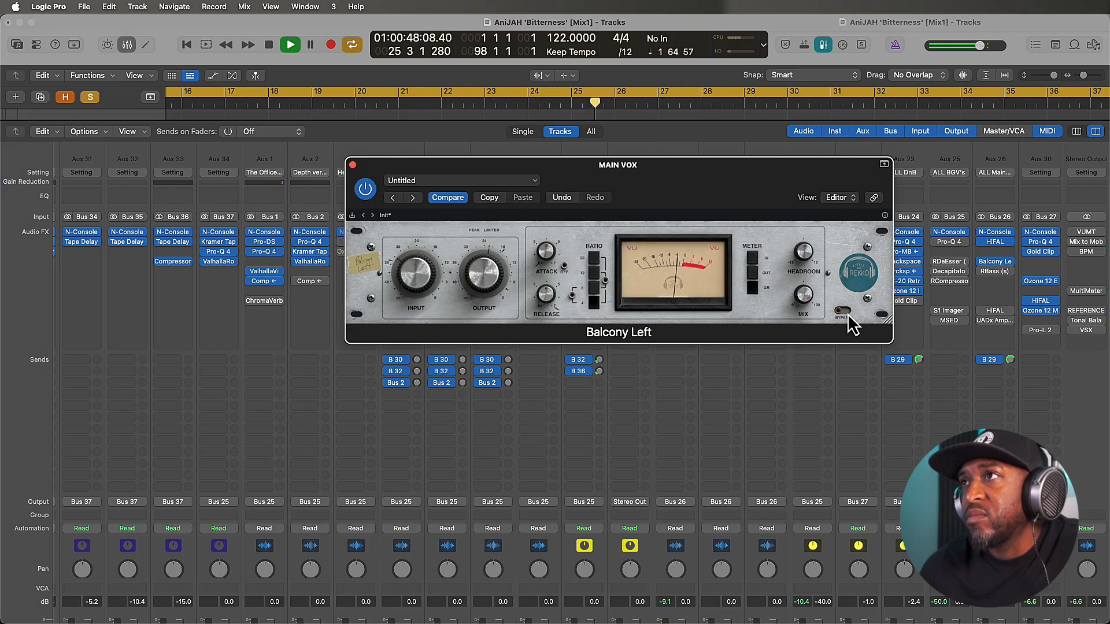
key("space")
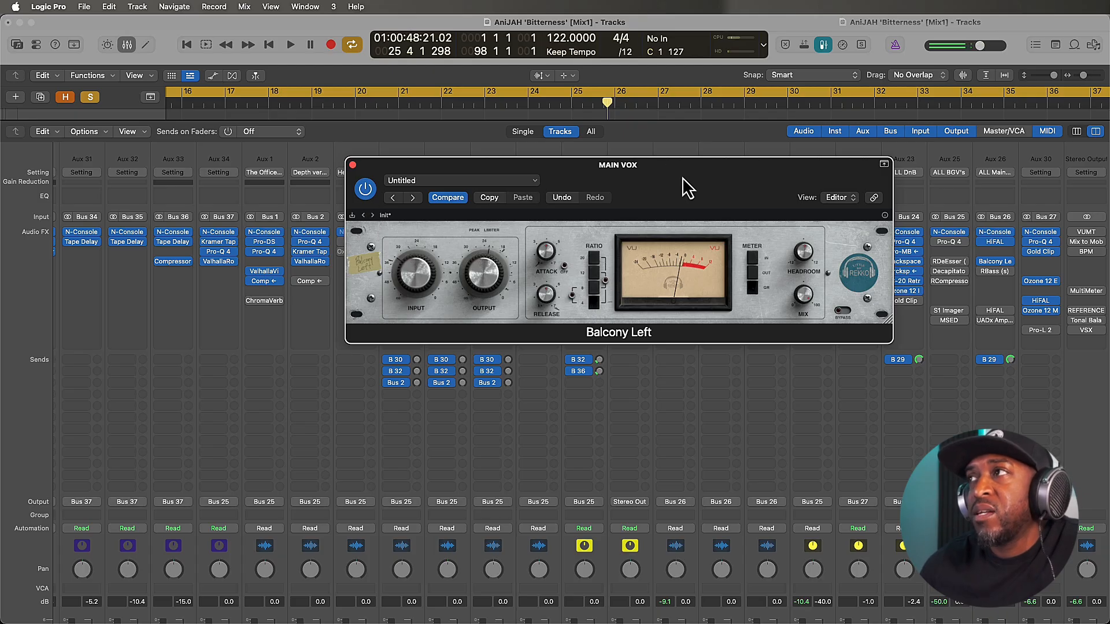
Step: Restart playback of the lead vocal from an earlier point and place Balcony Left over the arrangement with the mixer hidden
left_click_drag(683, 178, 522, 226)
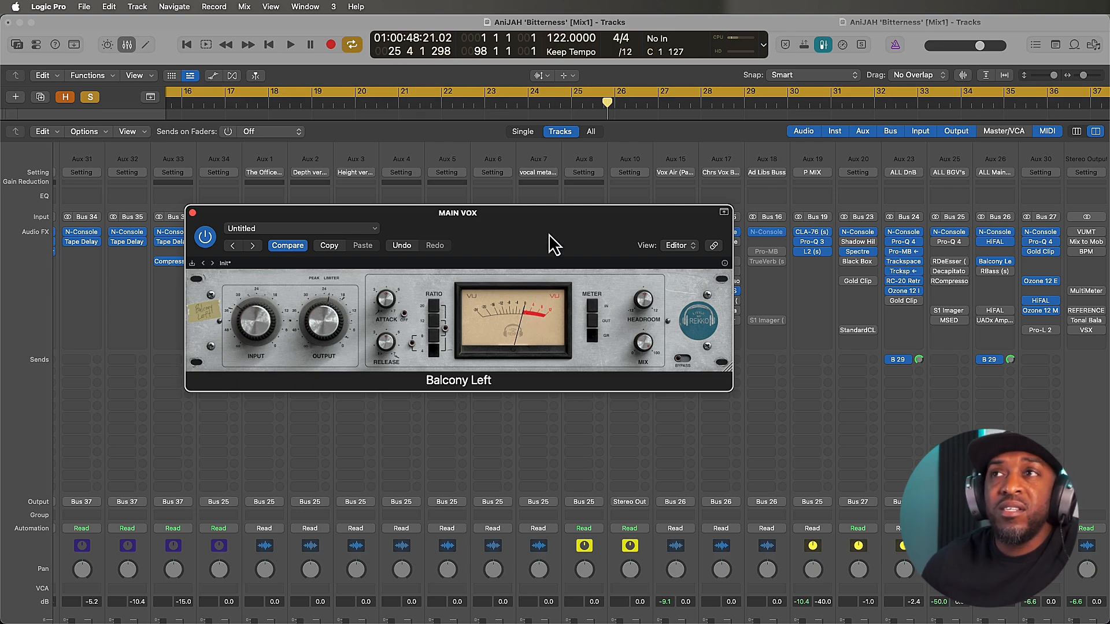
left_click_drag(549, 234, 510, 295)
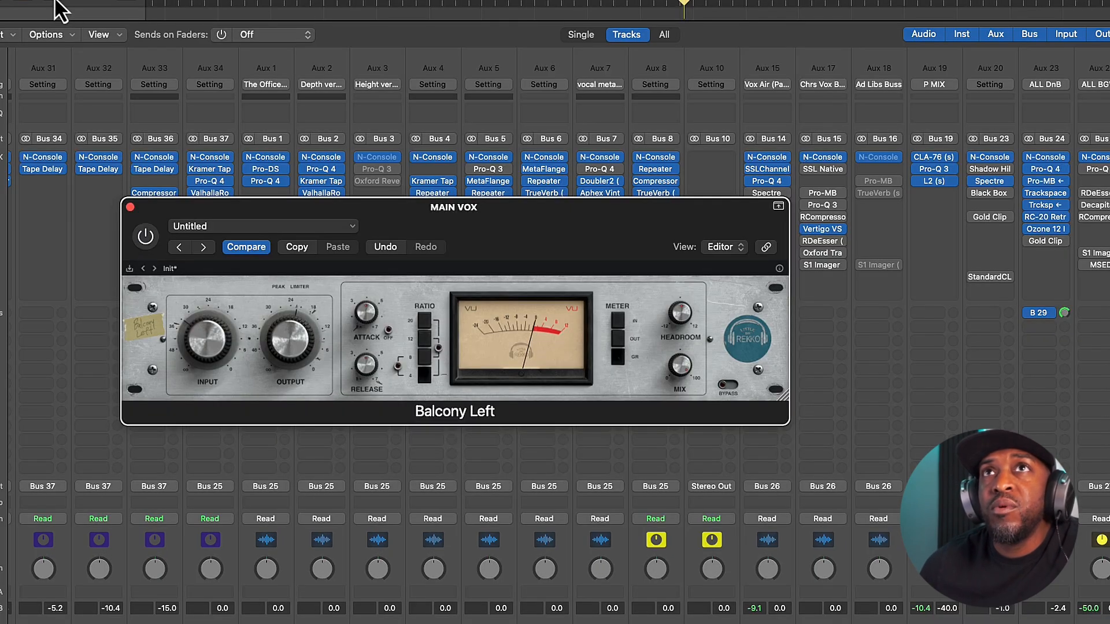
left_click(57, 2)
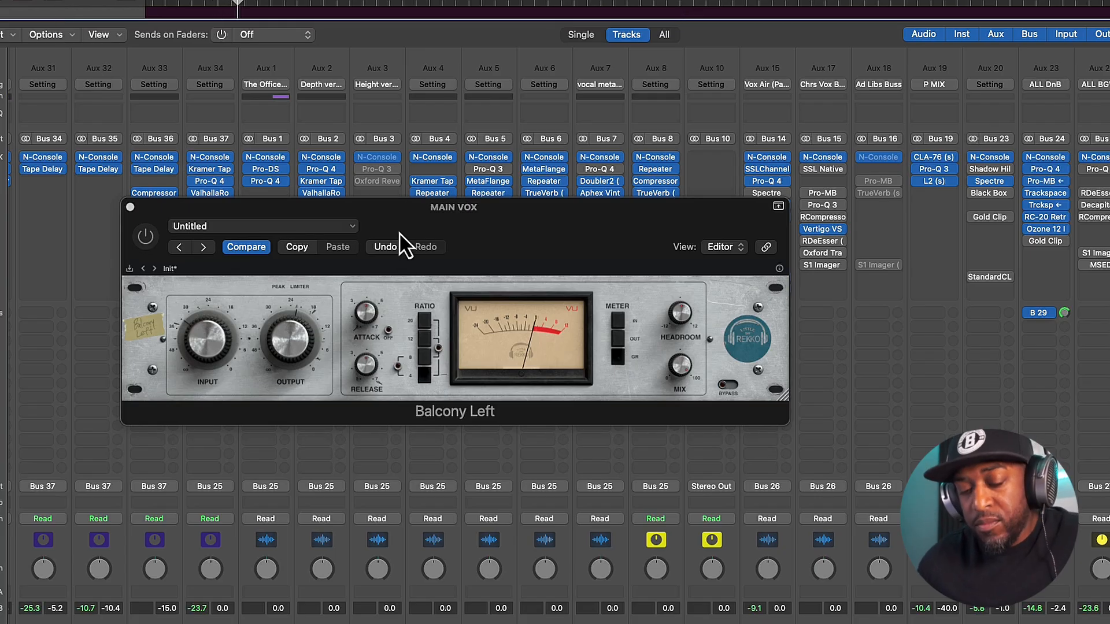
key("x")
left_click_drag(531, 210, 511, 234)
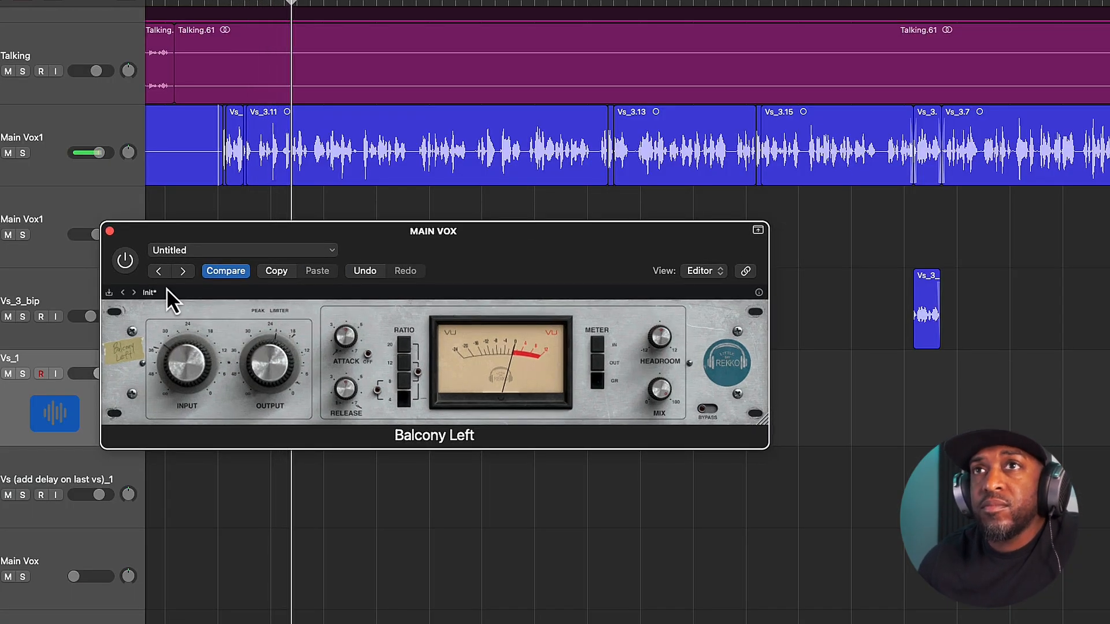
Step: Enable Balcony Left and toggle its own bypass switch during playback to compare the vocal with and without it
left_click(128, 266)
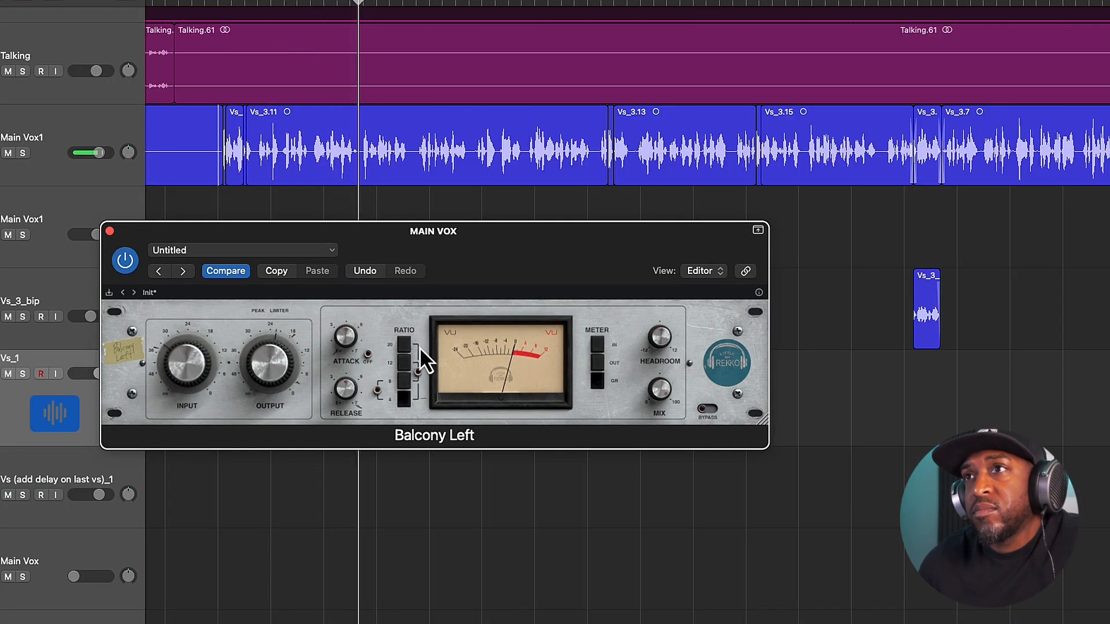
left_click(706, 409)
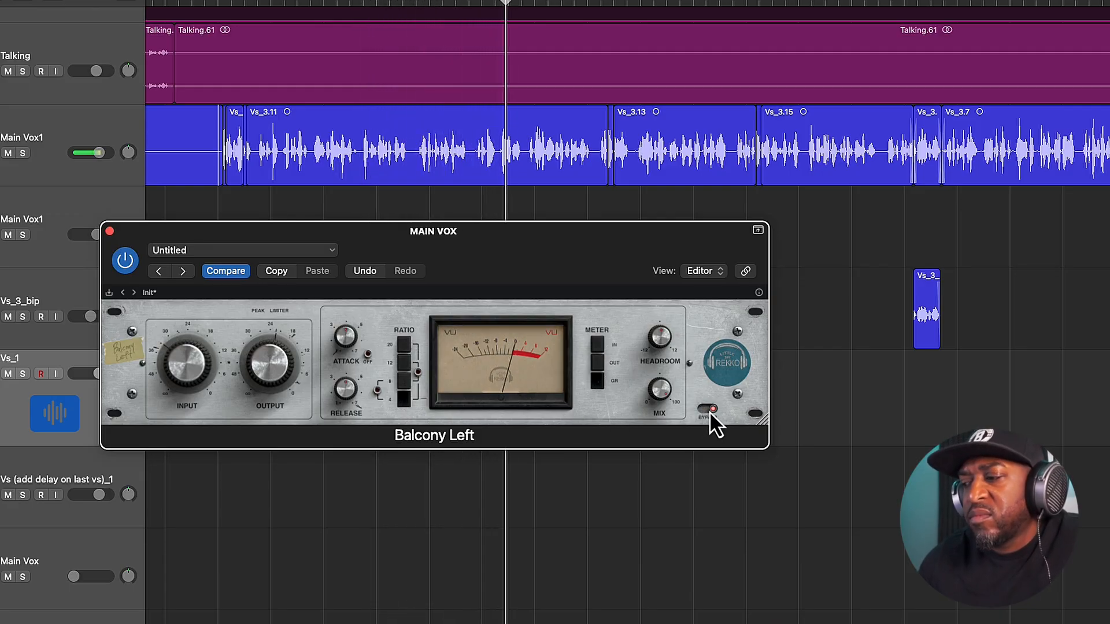
left_click(708, 410)
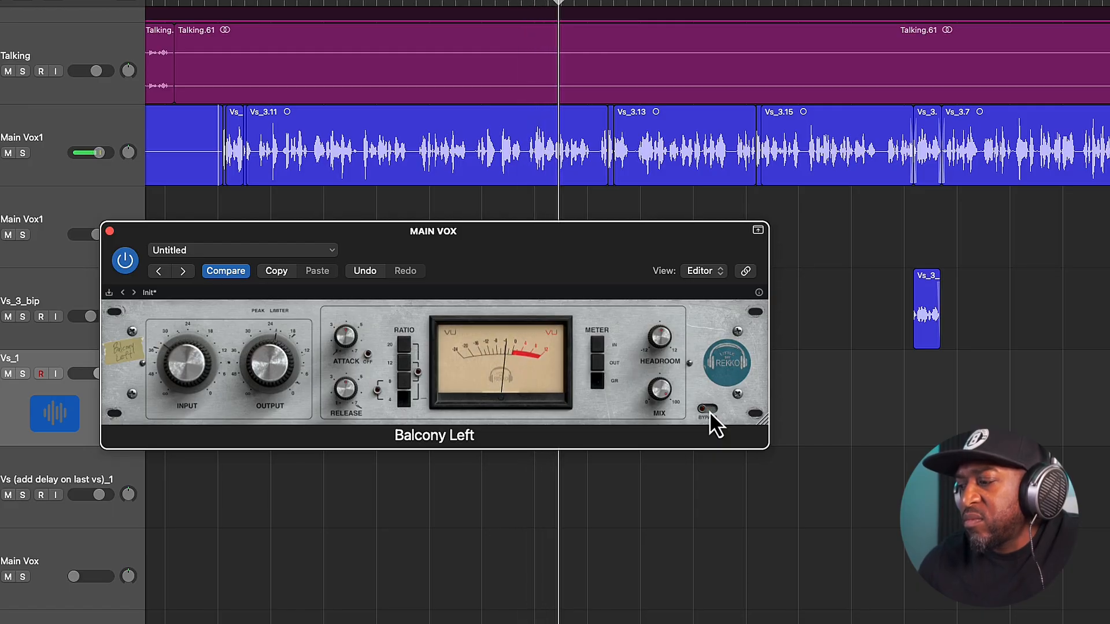
left_click(709, 415)
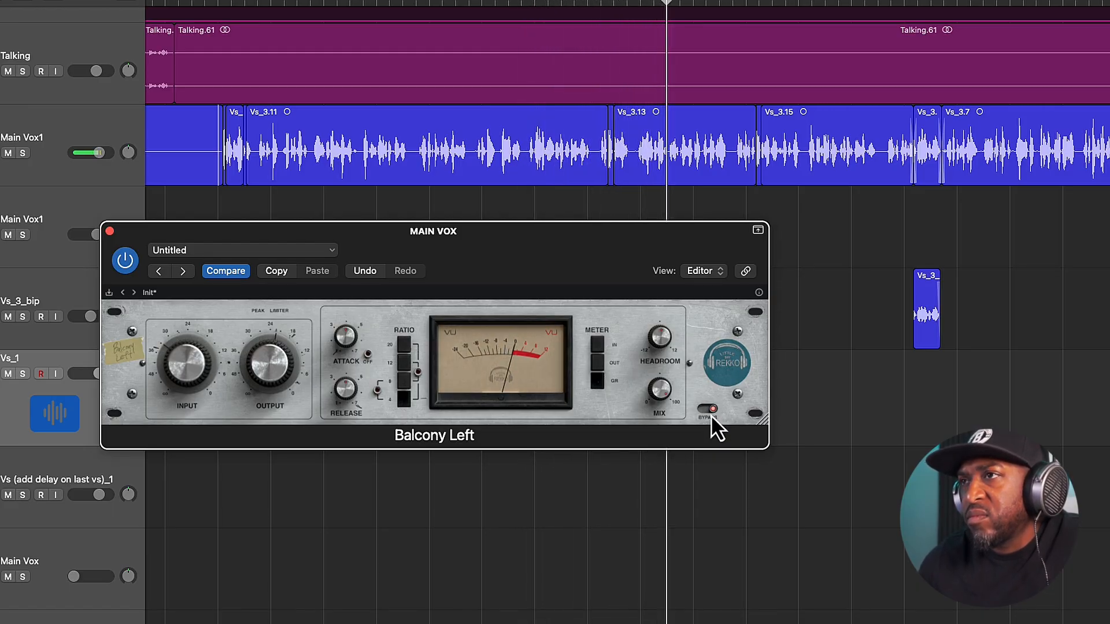
left_click(709, 412)
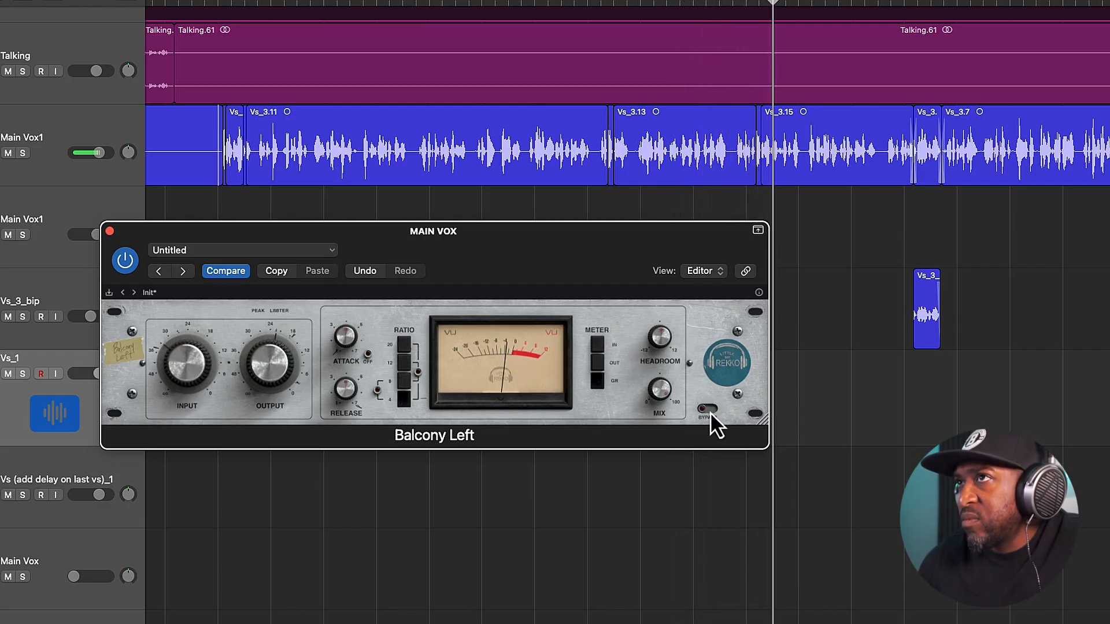
Step: Stop playback, split a short slice out of the Vs_3.13 region on the first Main Vox1 track, and set the slice's gain to +4.6 dB
left_click(696, 188)
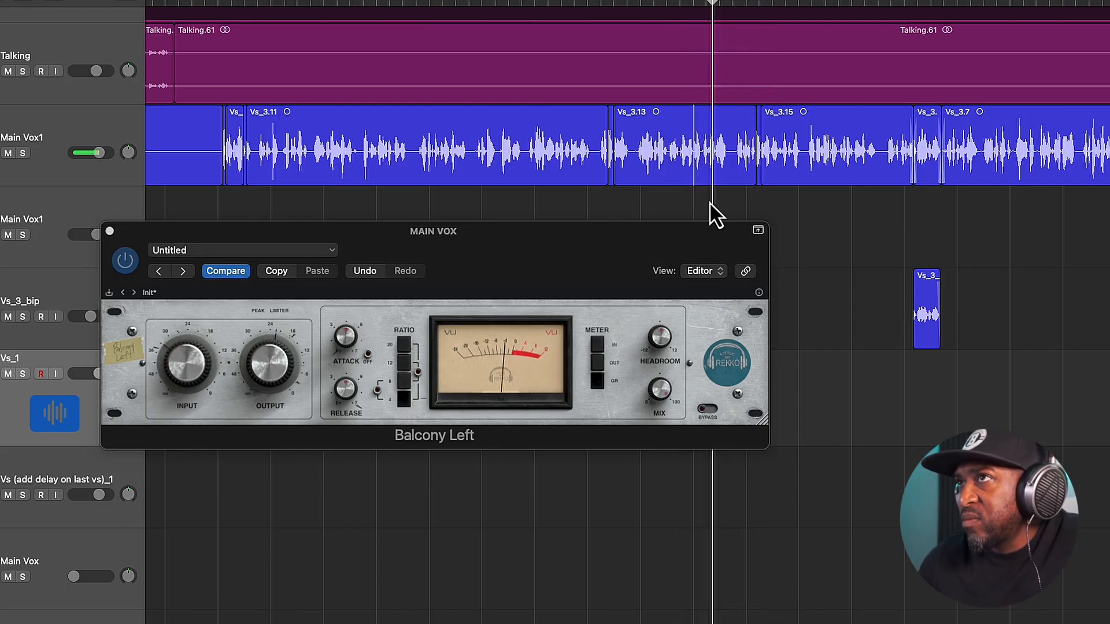
key("space")
scroll(732, 189, "up", 10)
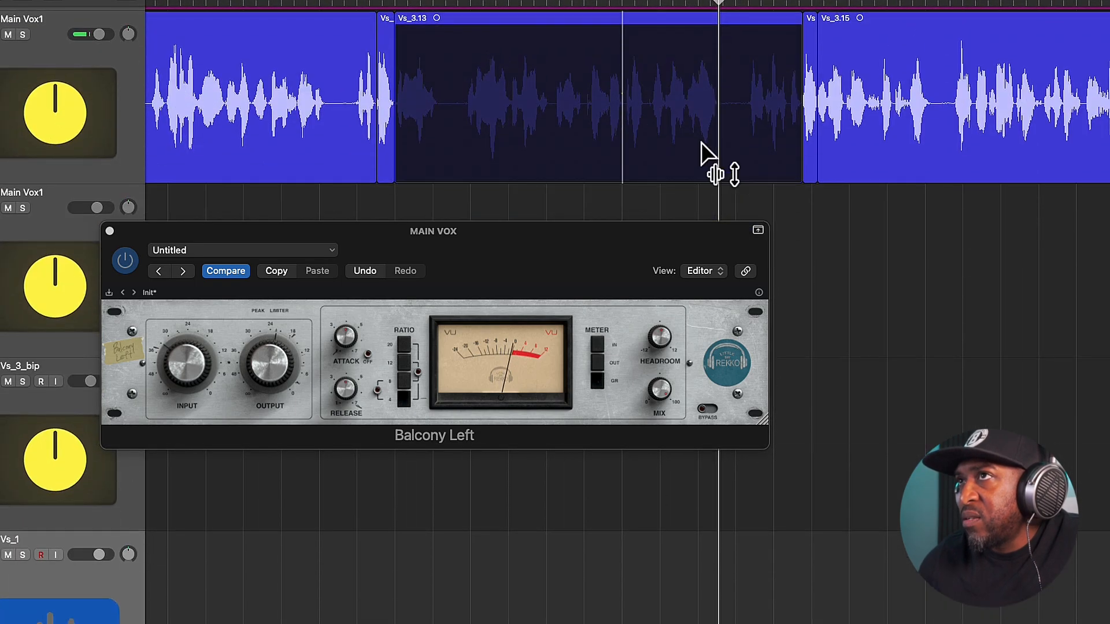
left_click_drag(648, 85, 676, 91)
left_click(667, 107)
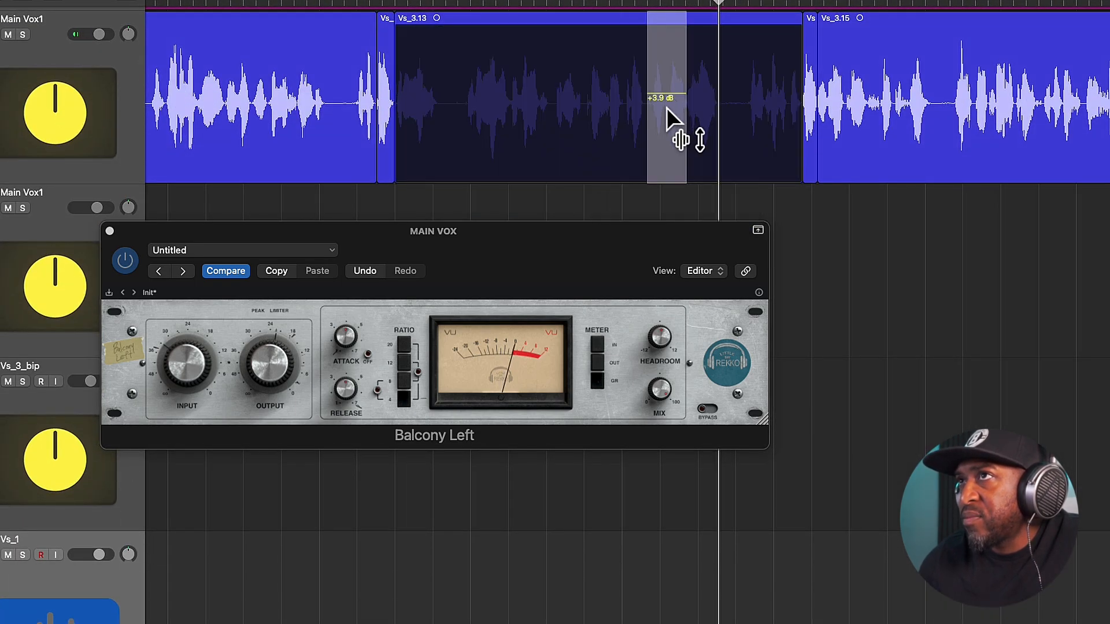
left_click(663, 104)
left_click(665, 105)
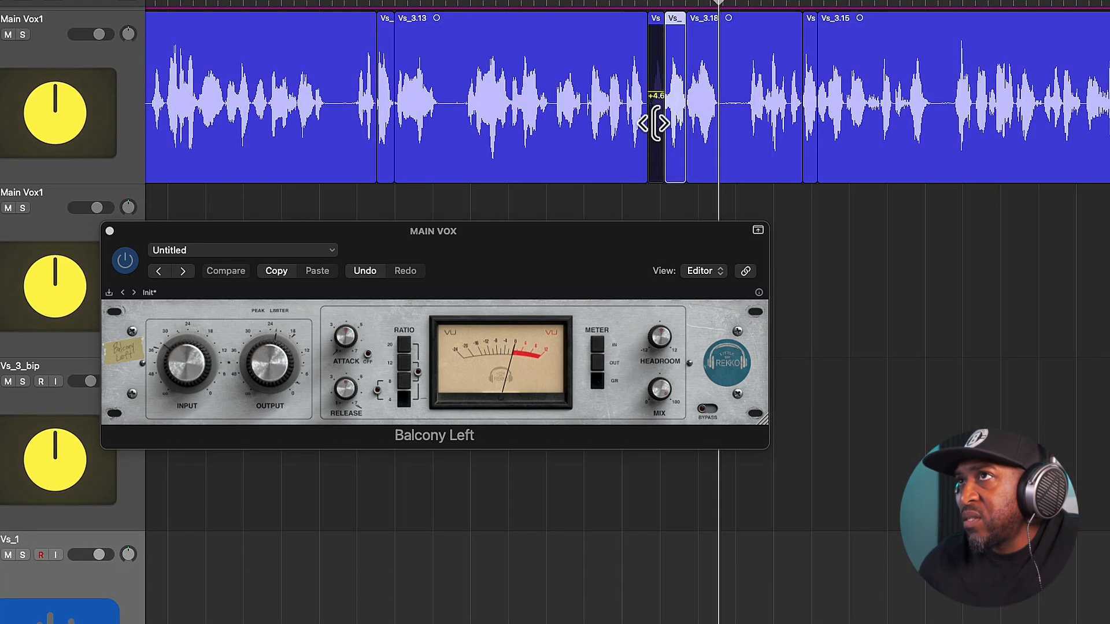
left_click_drag(654, 113, 654, 114)
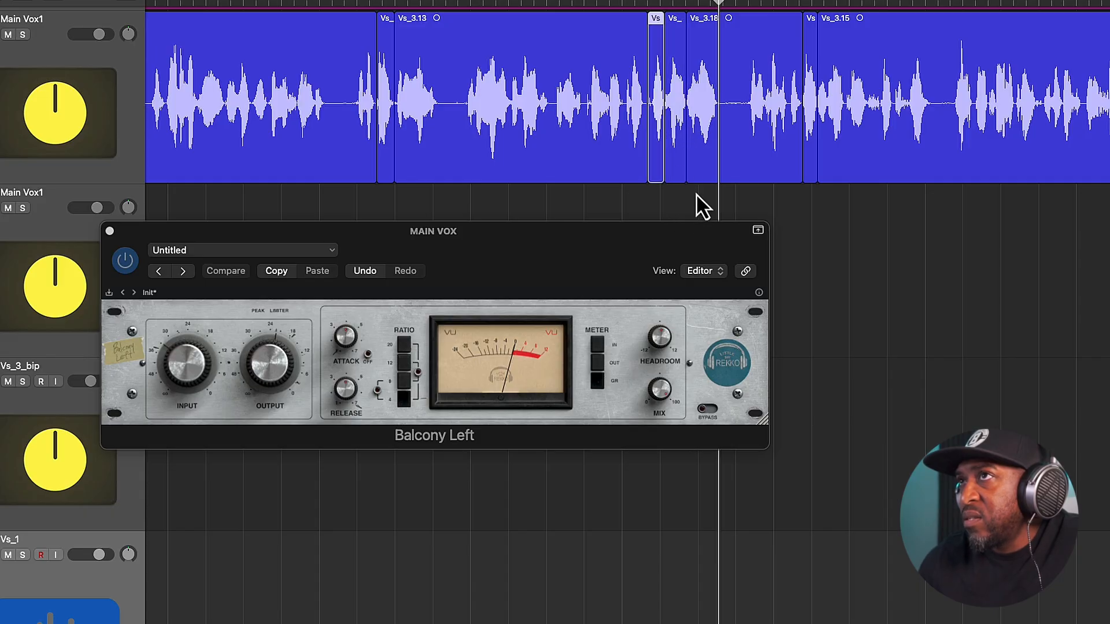
Step: Select the split regions from Vs_3.13 to Vs_3.18 and try crossfades across their joins
left_click_drag(696, 193, 637, 175)
scroll(640, 175, "right", 1)
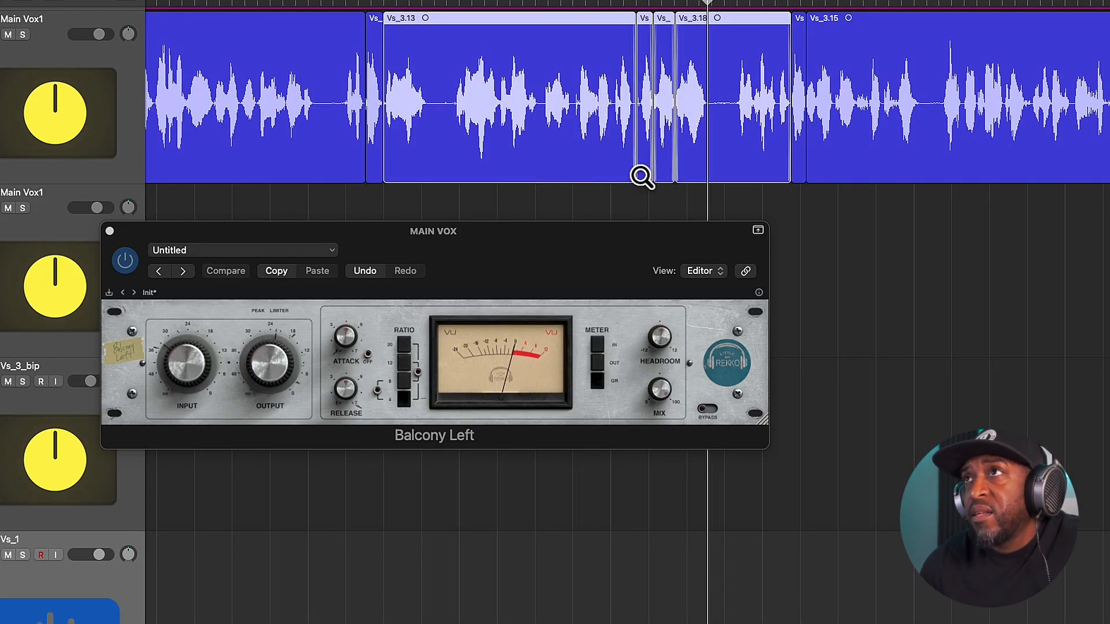
scroll(635, 188, "down", 2)
scroll(636, 188, "right", 3)
scroll(636, 188, "up", 5)
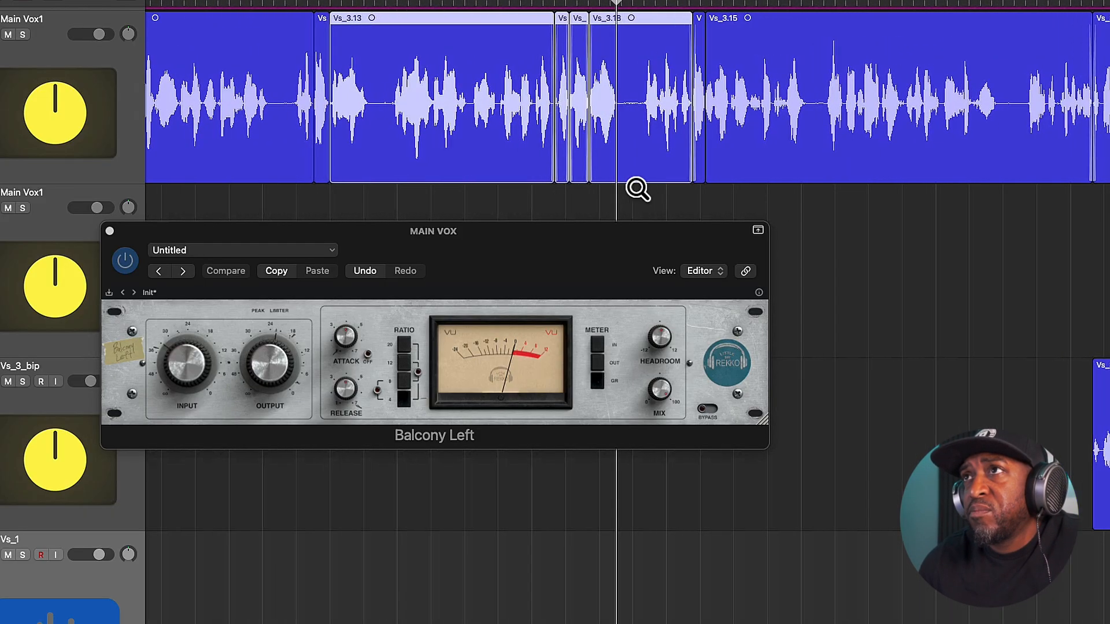
scroll(636, 186, "up", 3)
scroll(529, 172, "up", 1)
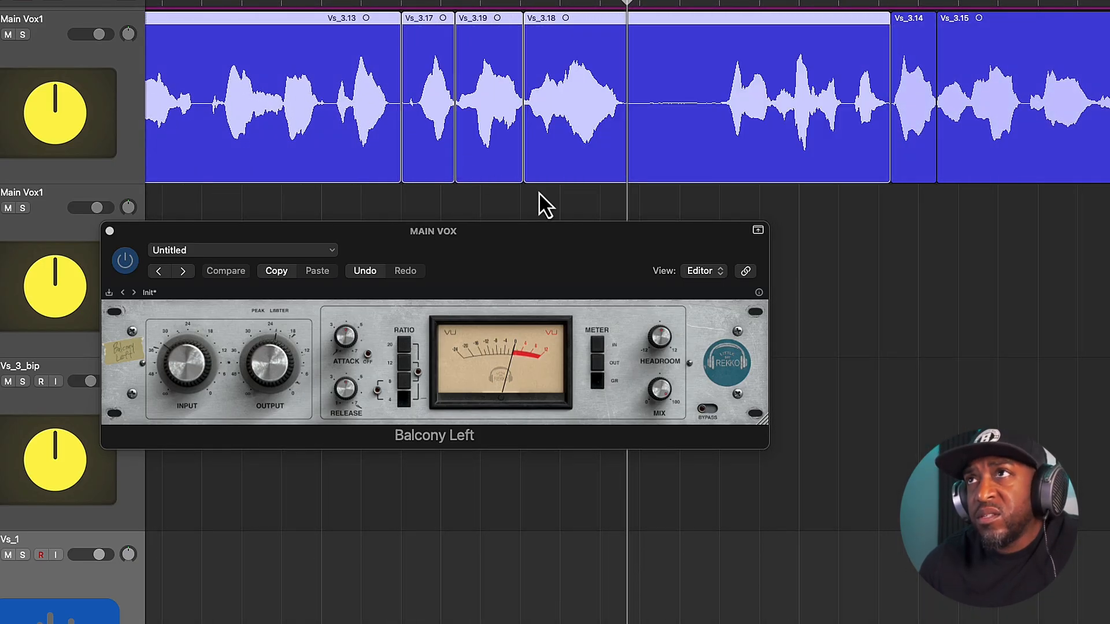
Step: Inspect the join between Vs_3.19 and Vs_3.18 at waveform level and nudge the boundary slightly earlier, to the zero crossing
scroll(524, 92, "down", 5)
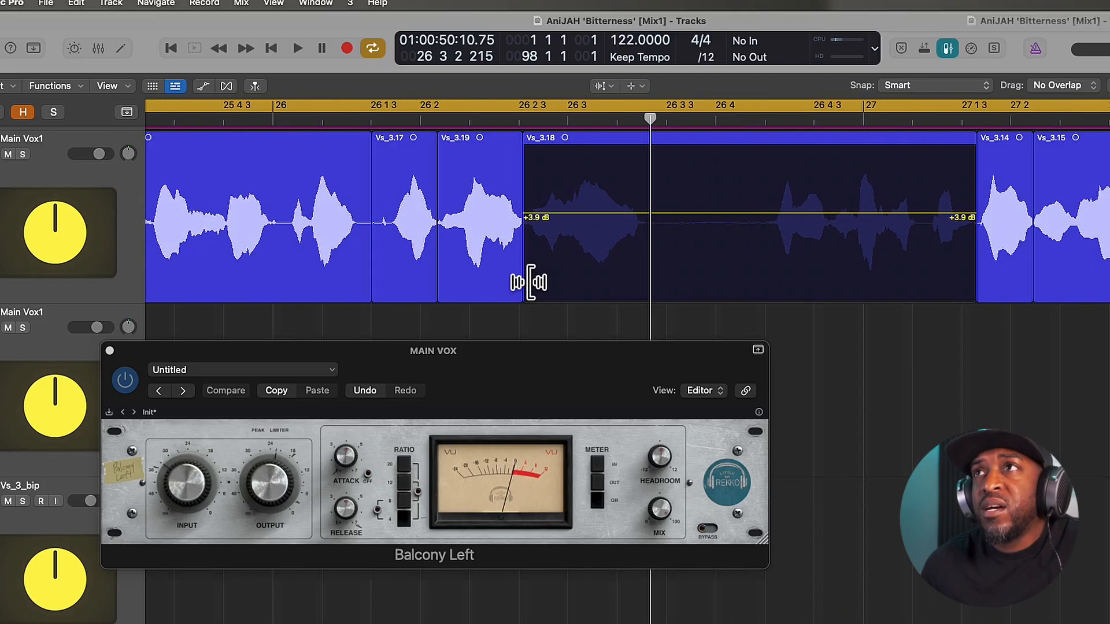
scroll(528, 289, "up", 3)
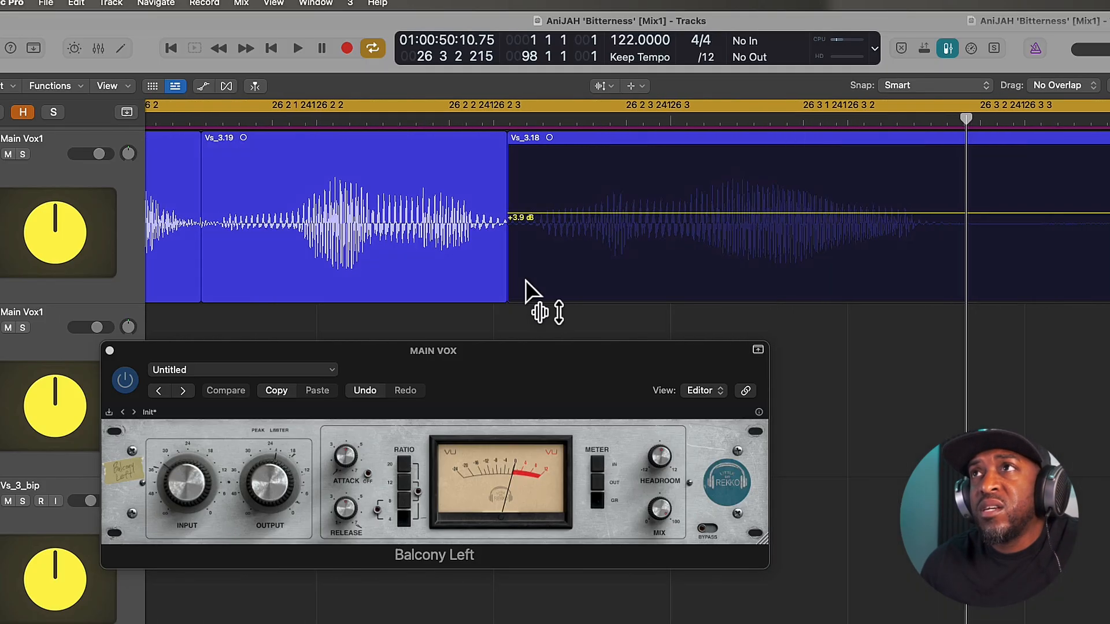
scroll(514, 229, "up", 5)
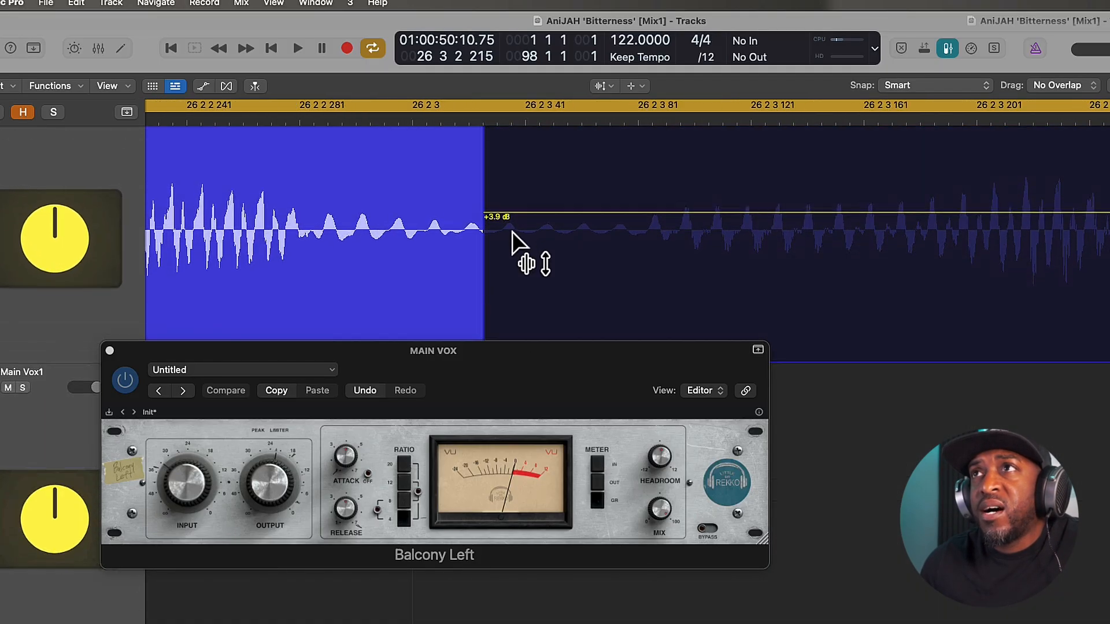
left_click(483, 199)
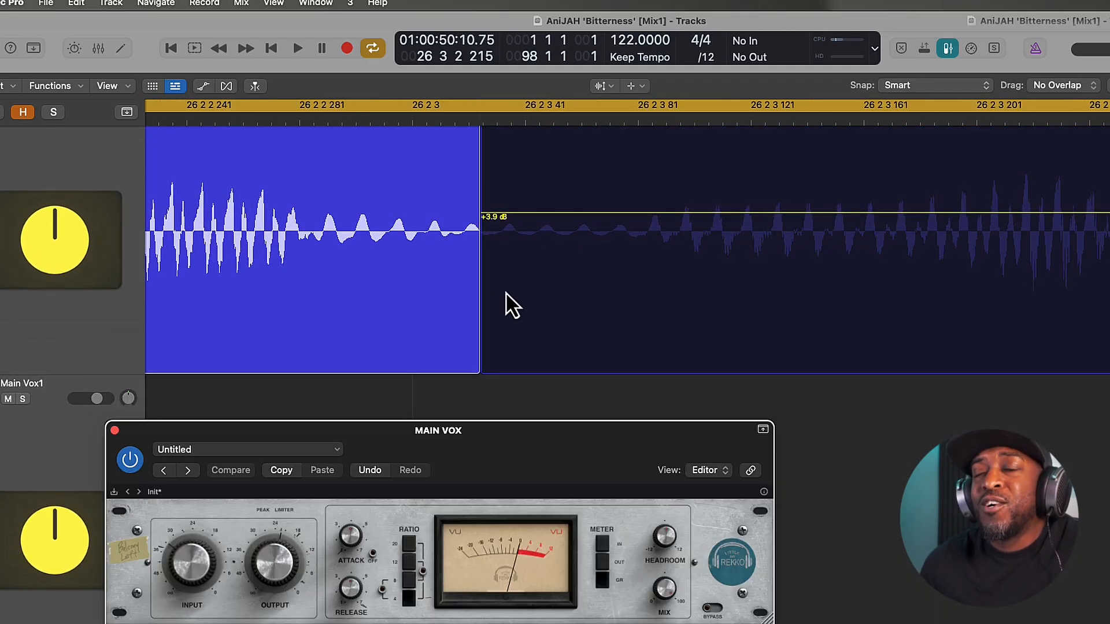
left_click(482, 211)
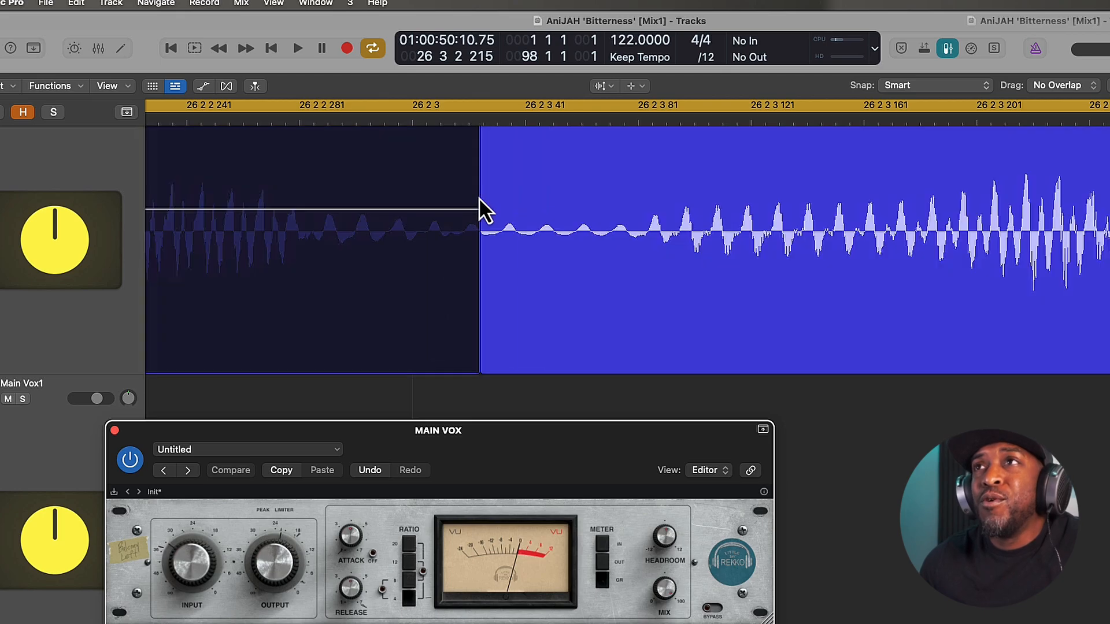
left_click(484, 191)
scroll(487, 231, "up", 4)
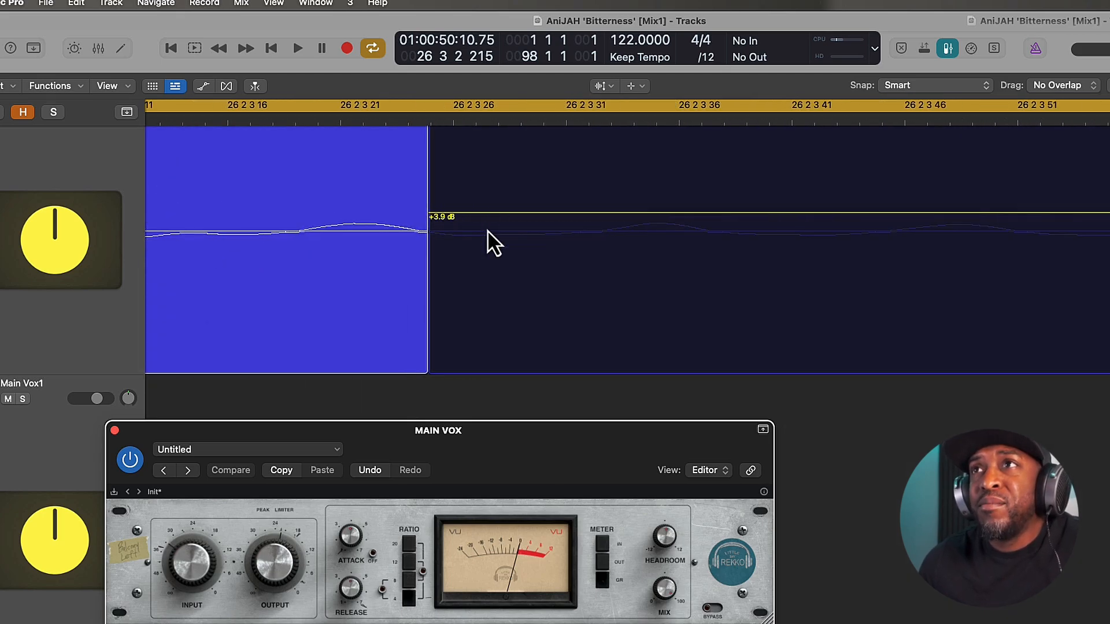
scroll(487, 230, "down", 6)
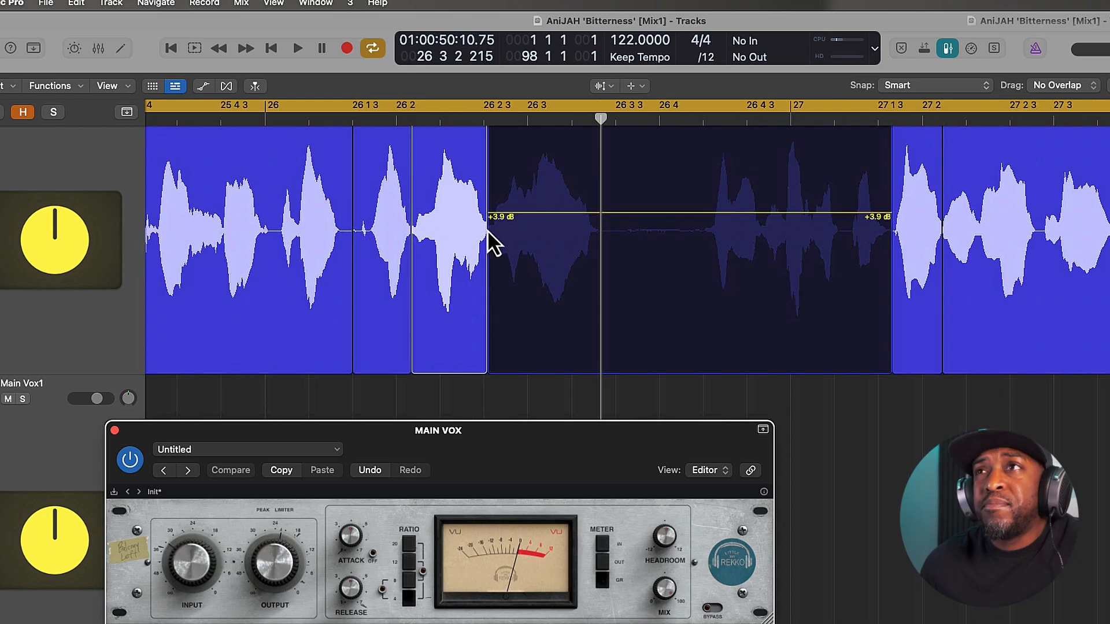
Step: Reselect the split vocal regions on the first Main Vox1 track and apply crossfades at their boundaries
left_click(505, 386)
left_click(363, 370)
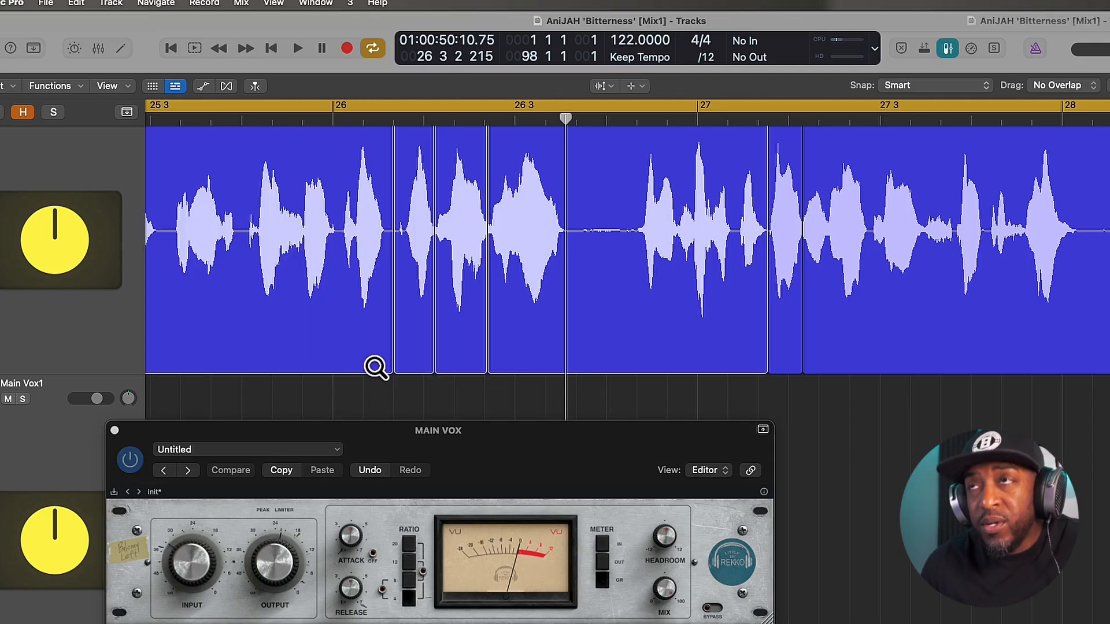
left_click(441, 310)
key("z")
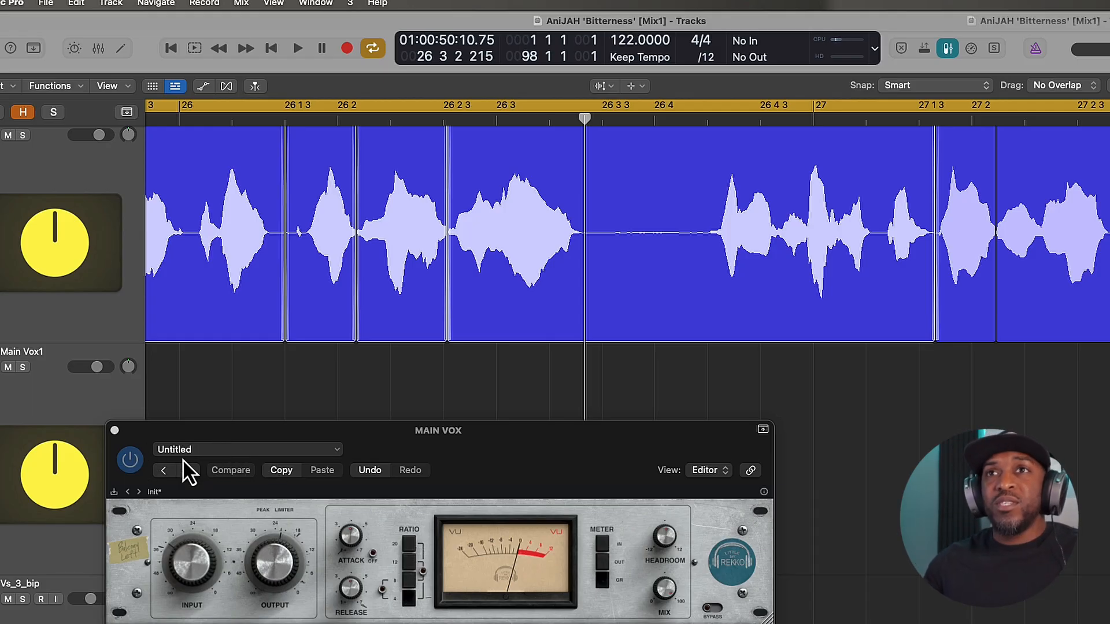
Step: Close Balcony Left, open RBass on the MAIN VOX channel, and show it over the arrangement
left_click(115, 430)
key("x")
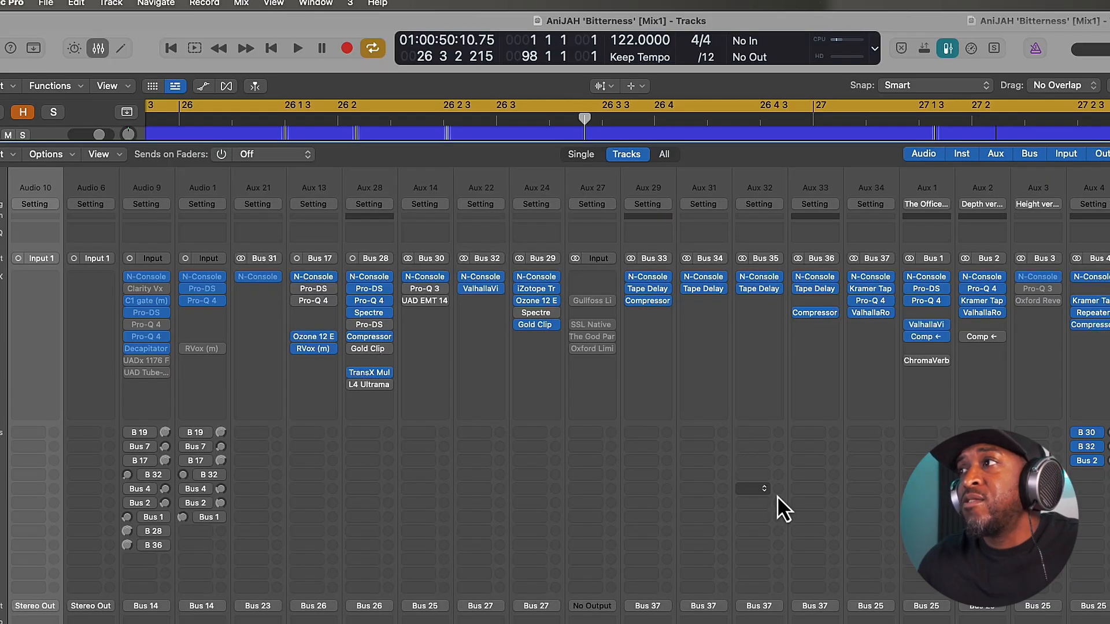
scroll(777, 495, "right", 10)
scroll(705, 452, "left", 1)
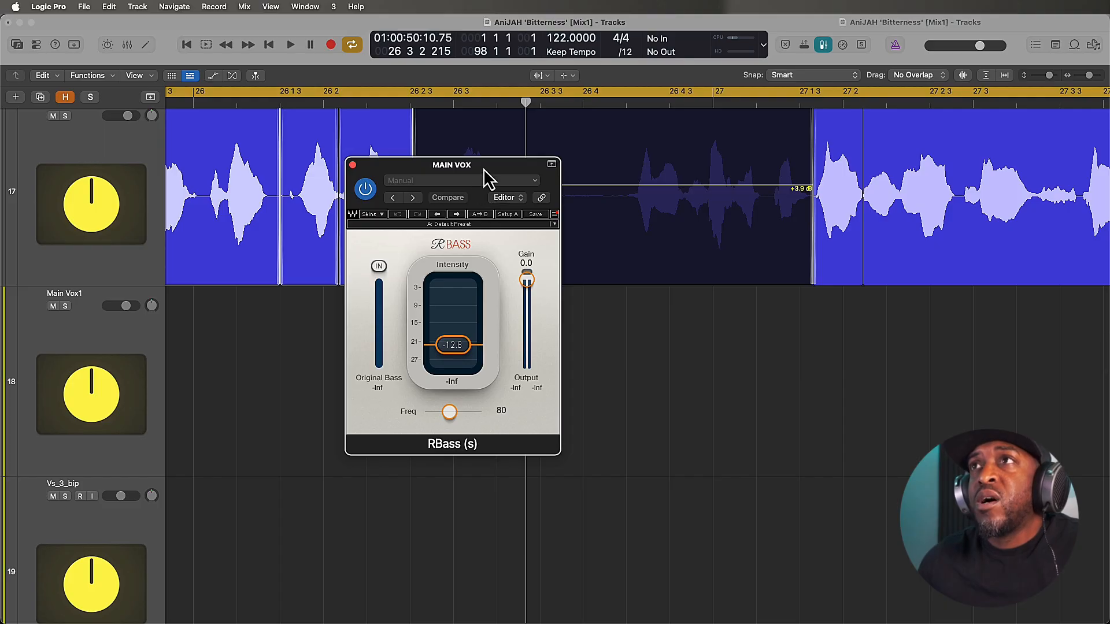
left_click_drag(484, 169, 398, 267)
left_click(655, 298)
key("super+Up")
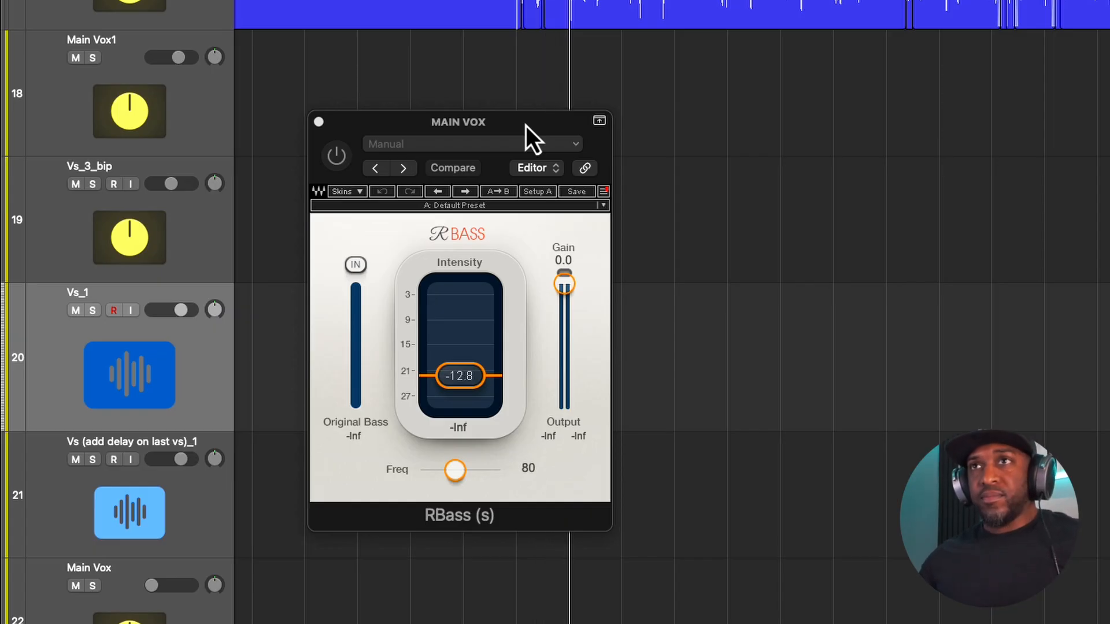
Step: Compare RBass bypassed and active on the MAIN VOX channel during playback, testing its Intensity and leaving it at -12.8
left_click(337, 156)
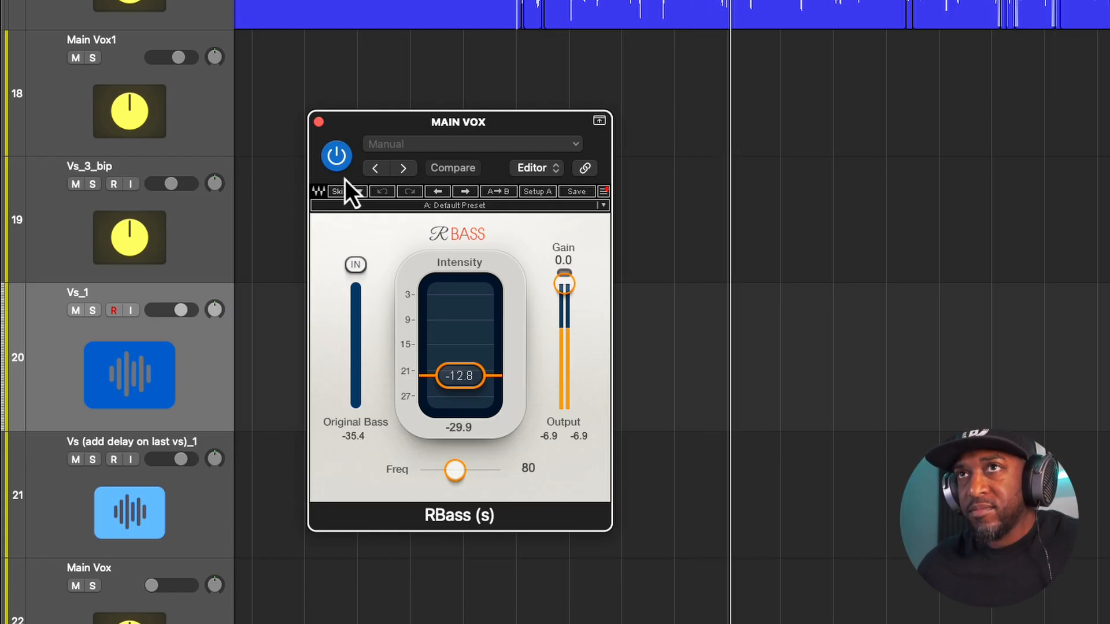
left_click(338, 161)
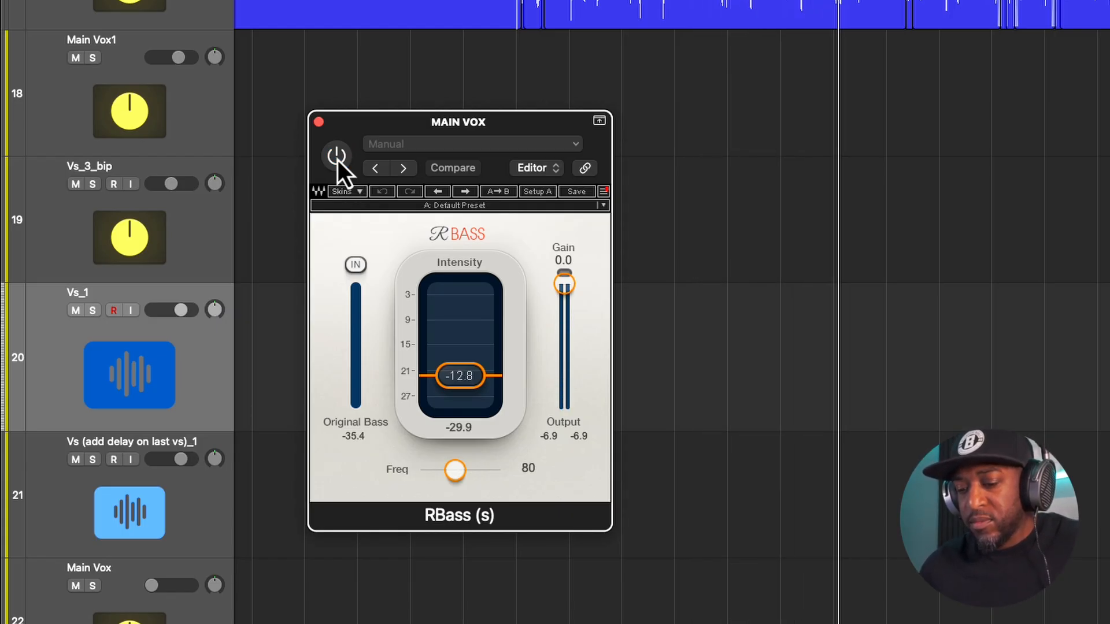
left_click(337, 161)
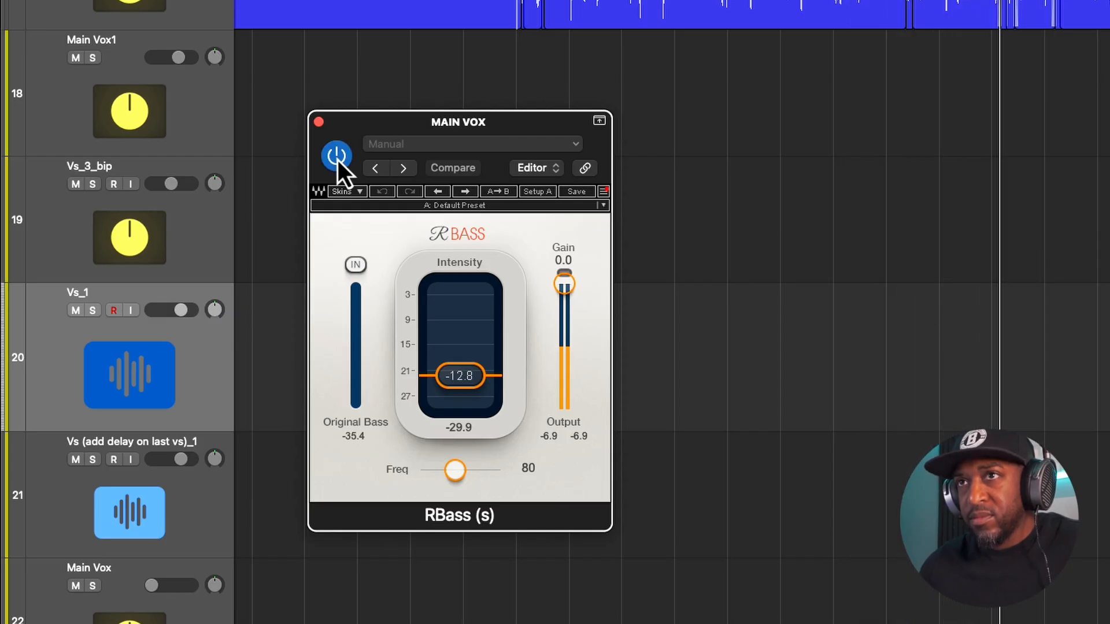
mouse_move(461, 377)
left_mouse_down()
mouse_move(463, 318)
mouse_move(464, 376)
left_mouse_up()
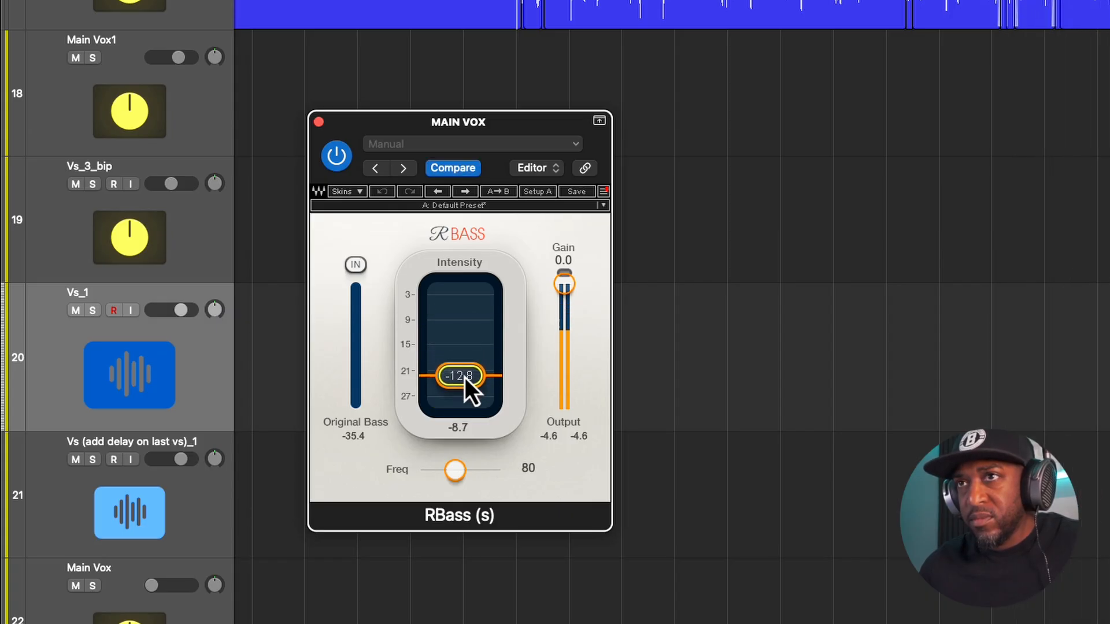
left_click(338, 166)
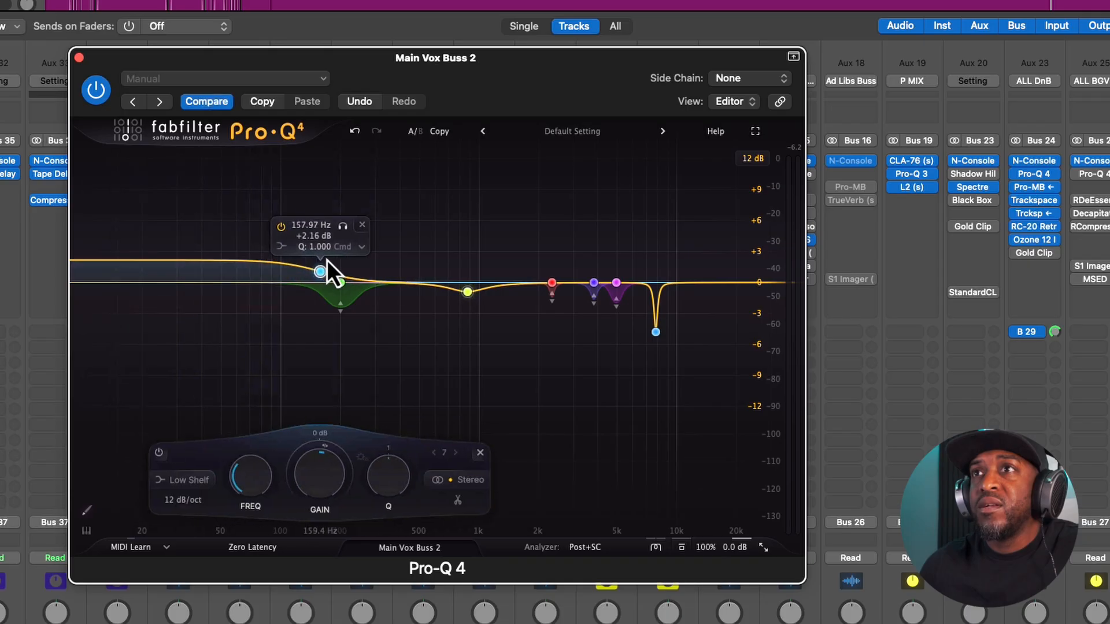
Step: Move the low-shelf band in Pro-Q 4 on Main Vox Buss 2 to about 219 Hz with a gain of about +1.9 dB
left_click_drag(327, 259, 349, 262)
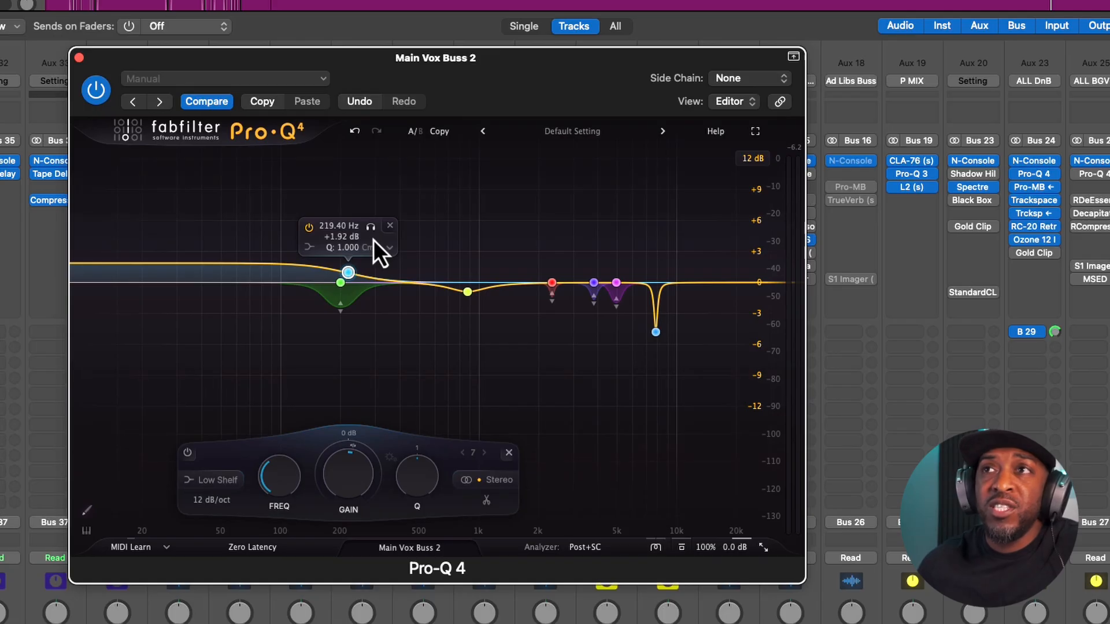
Step: Move the low-shelf band to about 273 Hz and +2.3 dB during playback, and compare it bypassed and active
key("space")
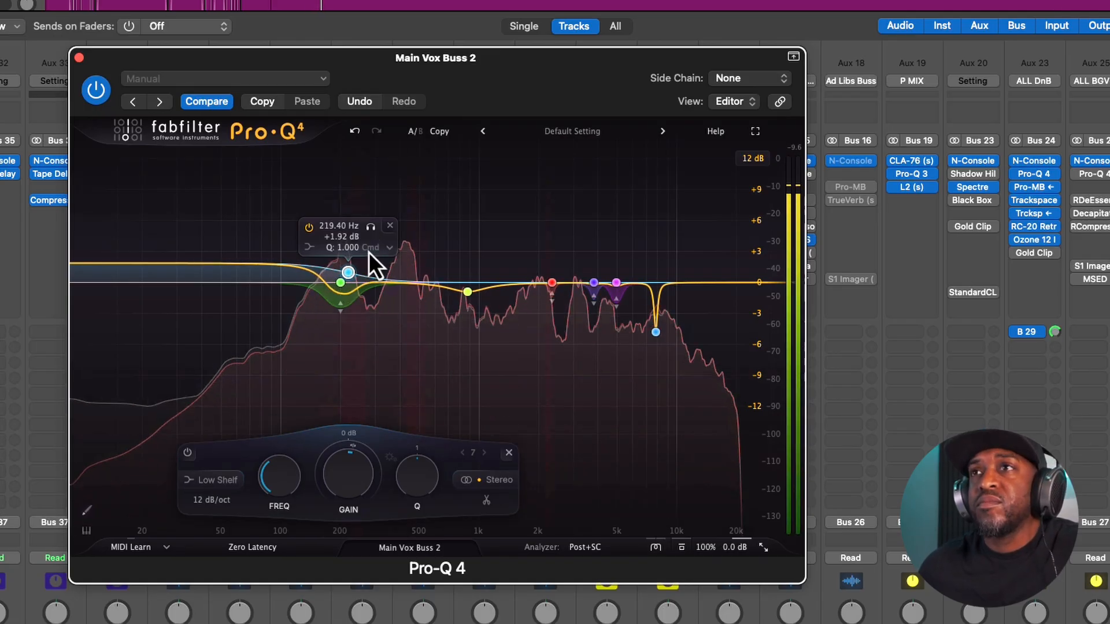
left_click_drag(348, 273, 367, 270)
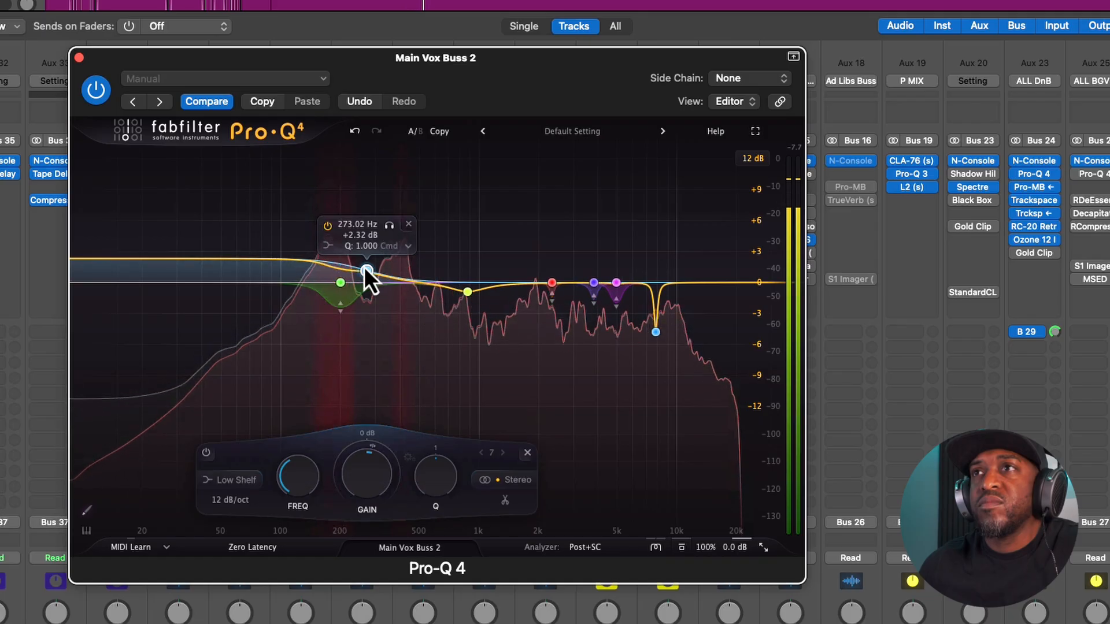
left_click(328, 226)
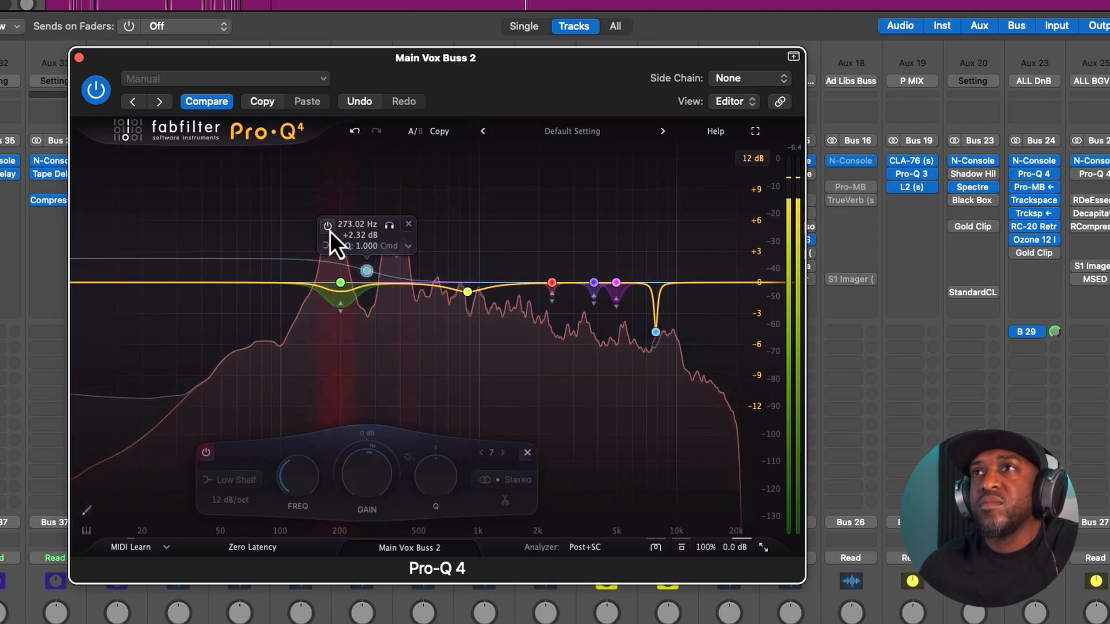
left_click(328, 226)
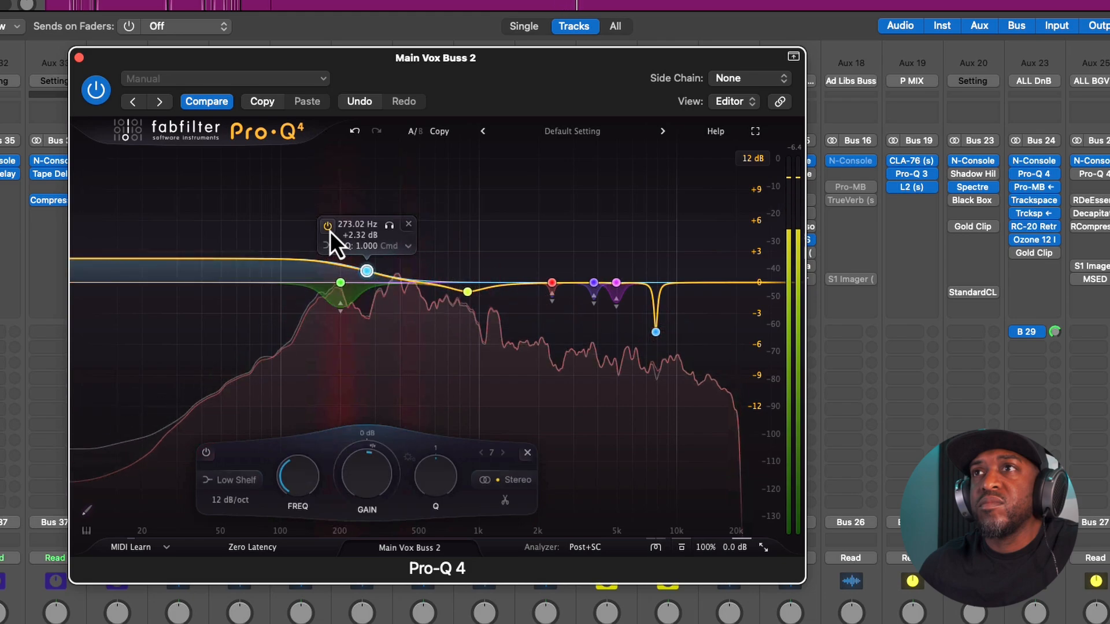
left_click(329, 227)
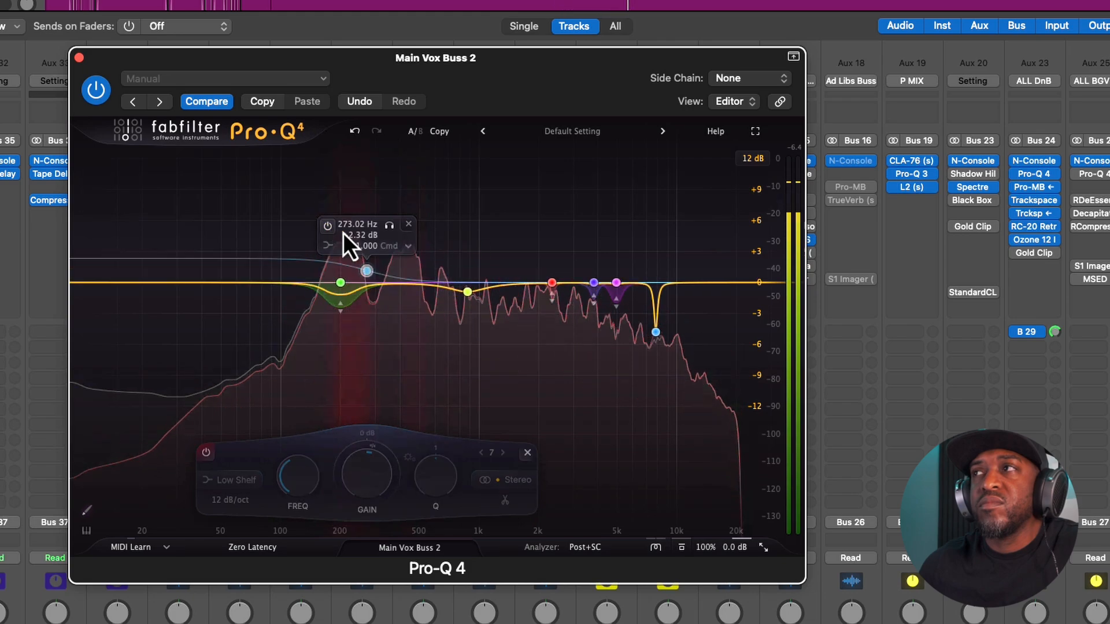
left_click(983, 509)
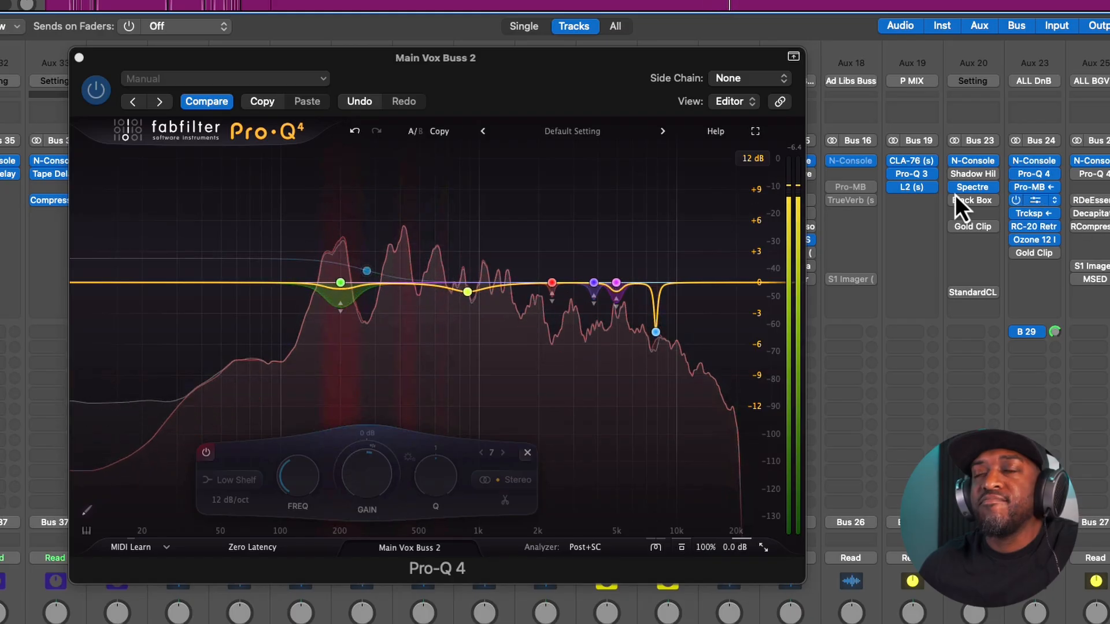
Step: Delete the low-shelf band from Pro-Q 4 on Main Vox Buss 2 and close the plug-in
mouse_move(364, 277)
left_click(405, 225)
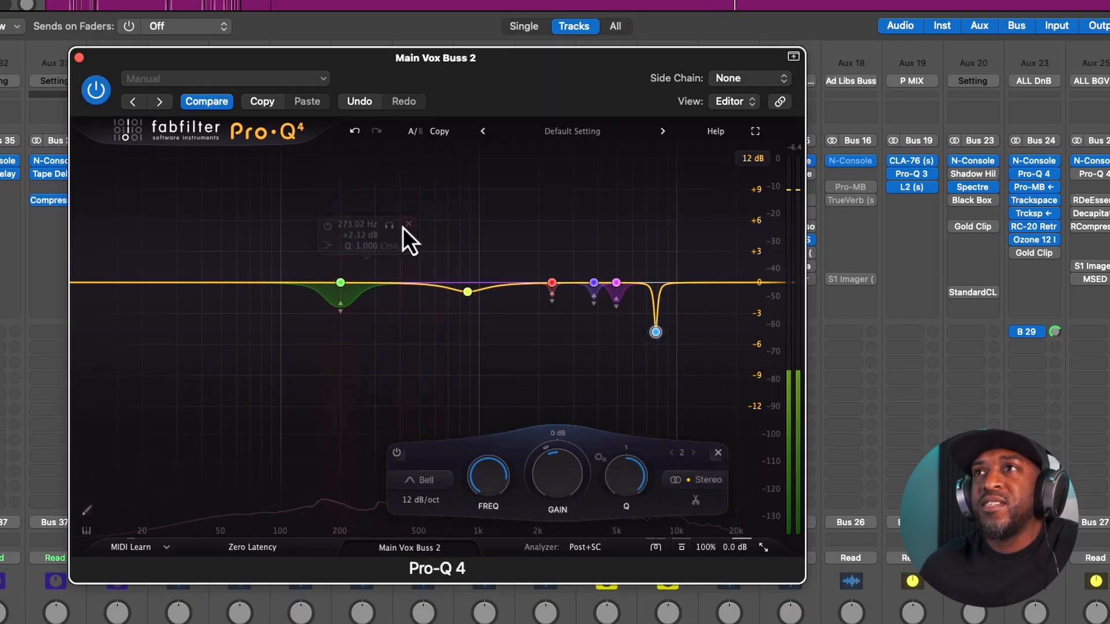
left_click(81, 59)
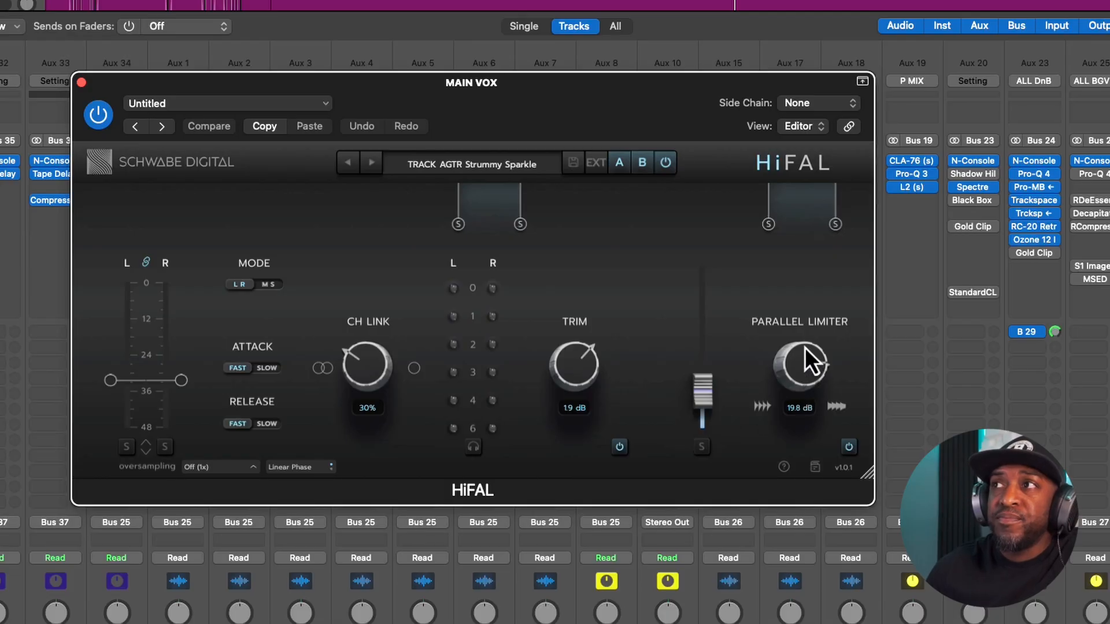
Step: Solo HiFAL's processed signal on MAIN VOX during playback, try raising its fader to 8.5 dB, and undo the change
mouse_move(768, 204)
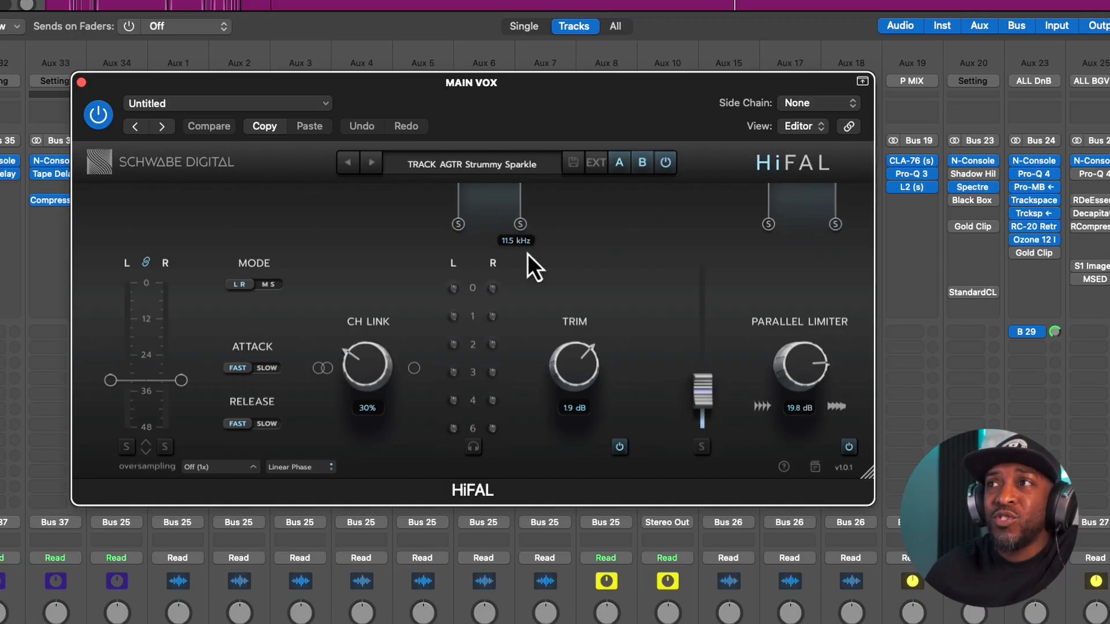
left_click(701, 446)
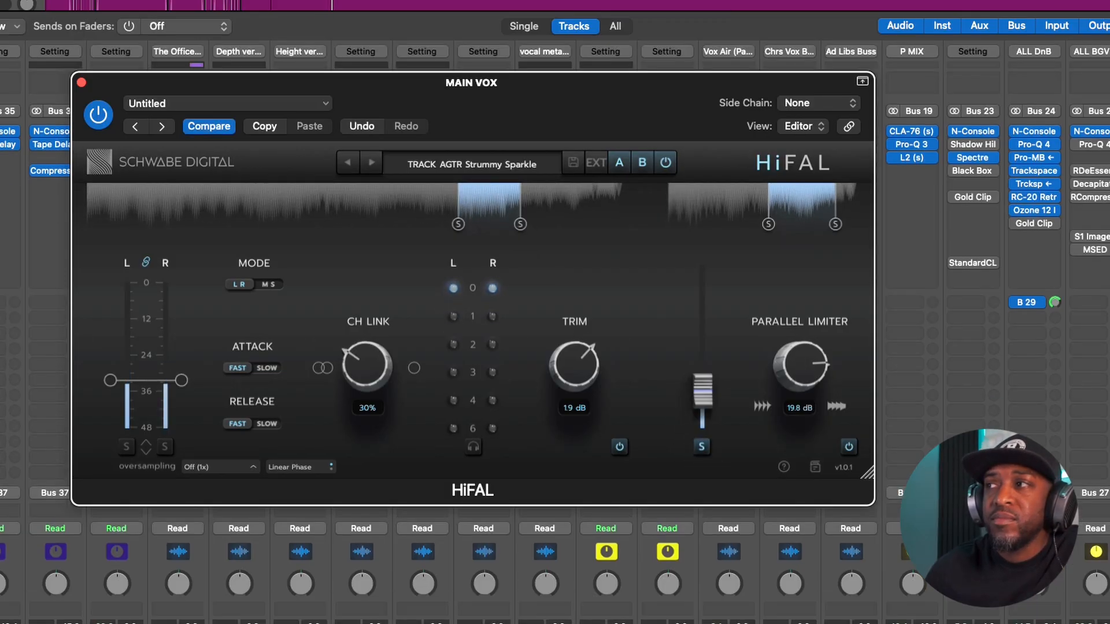
left_click(742, 622)
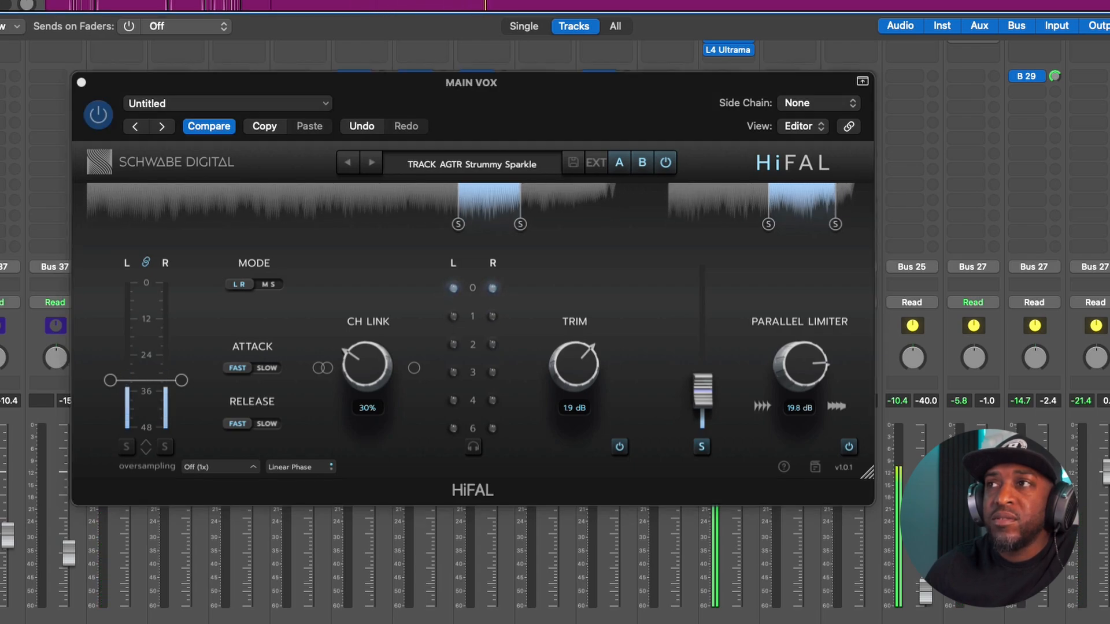
left_click_drag(702, 390, 719, 262)
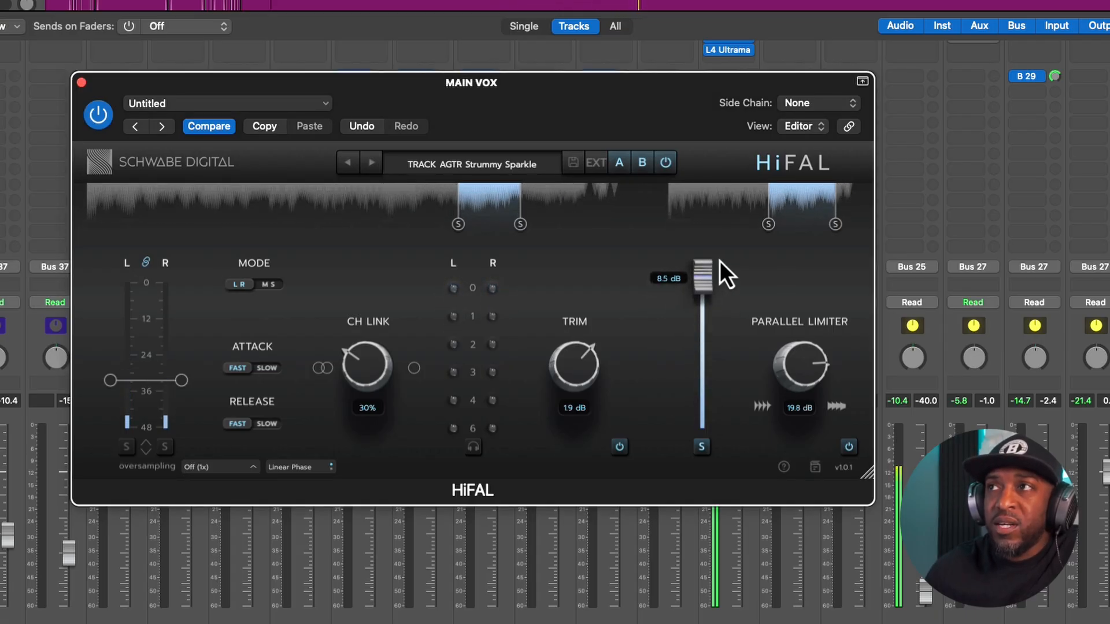
key("super+z")
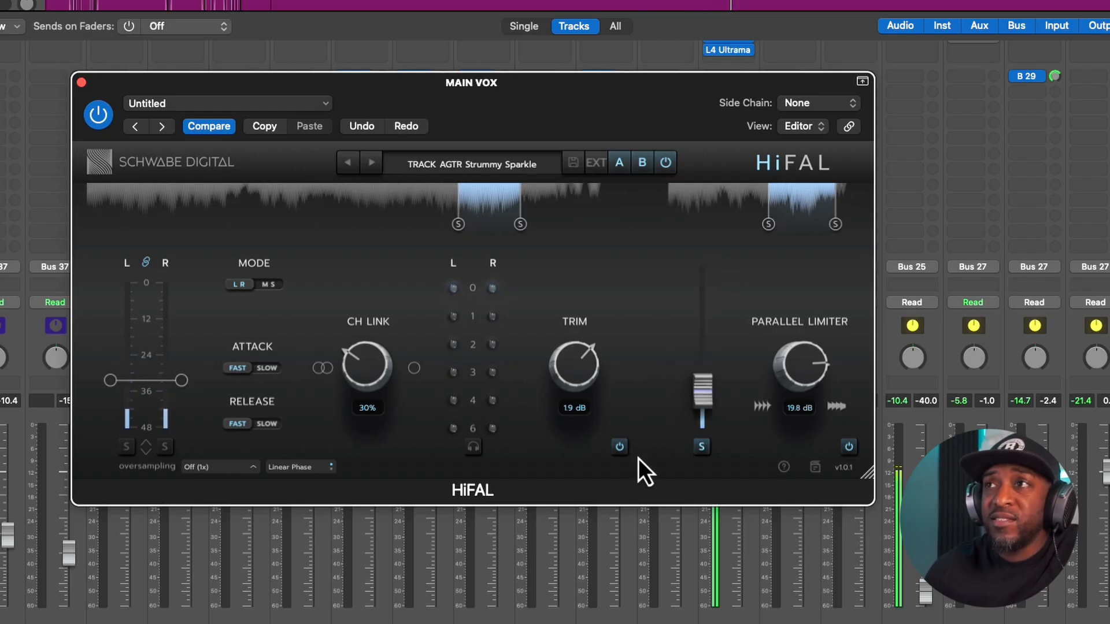
Step: Turn off the HiFAL fader solo and audition playback with the headphone listen option enabled
key("space")
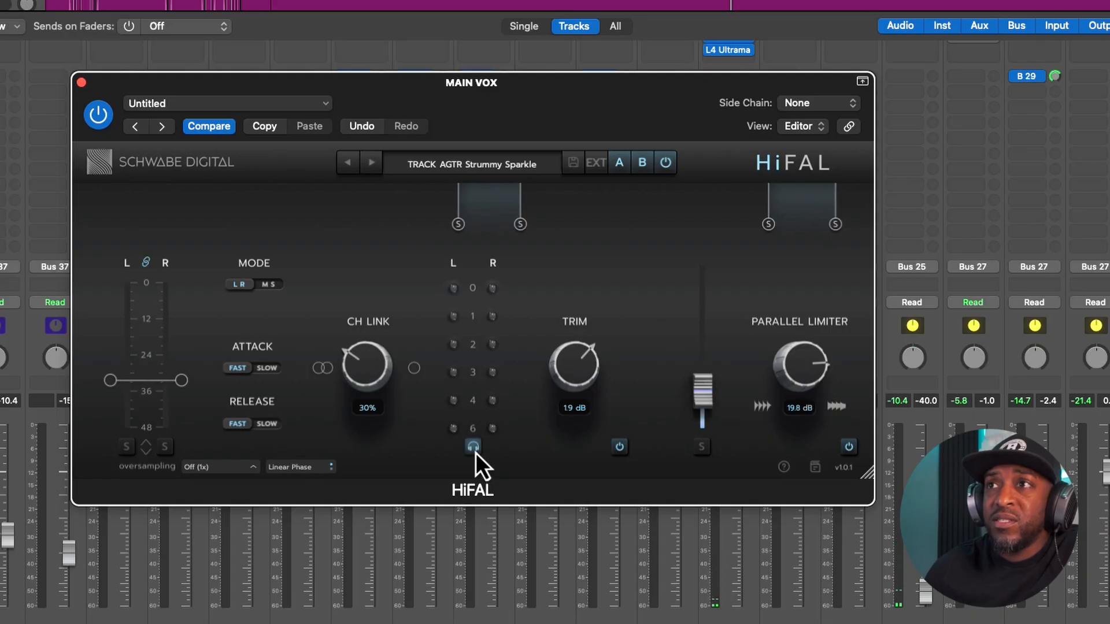
key("space")
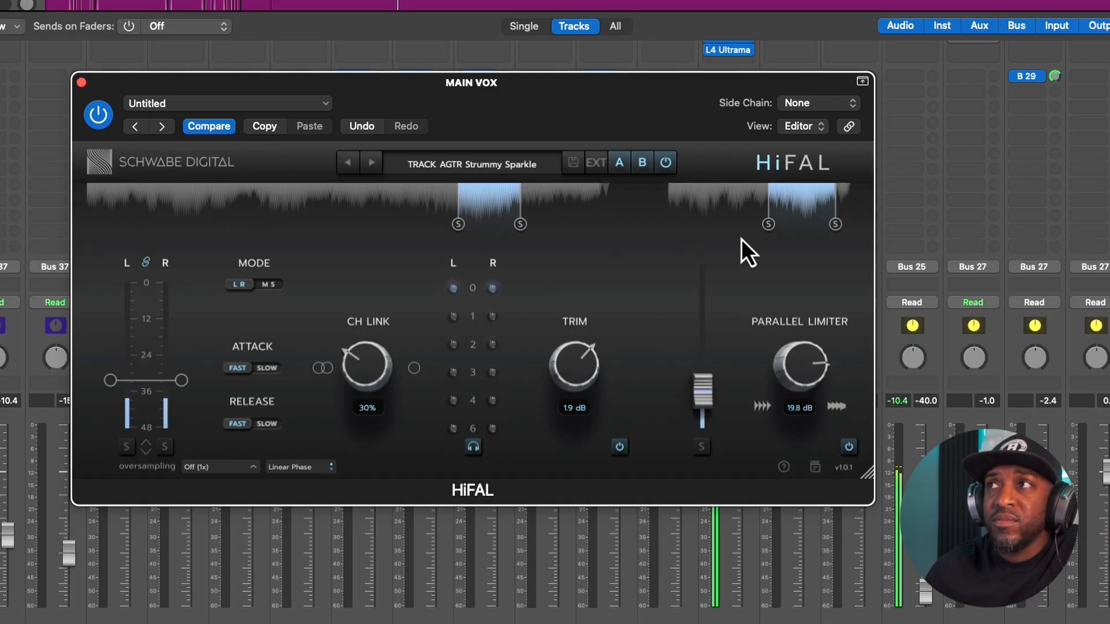
mouse_move(769, 226)
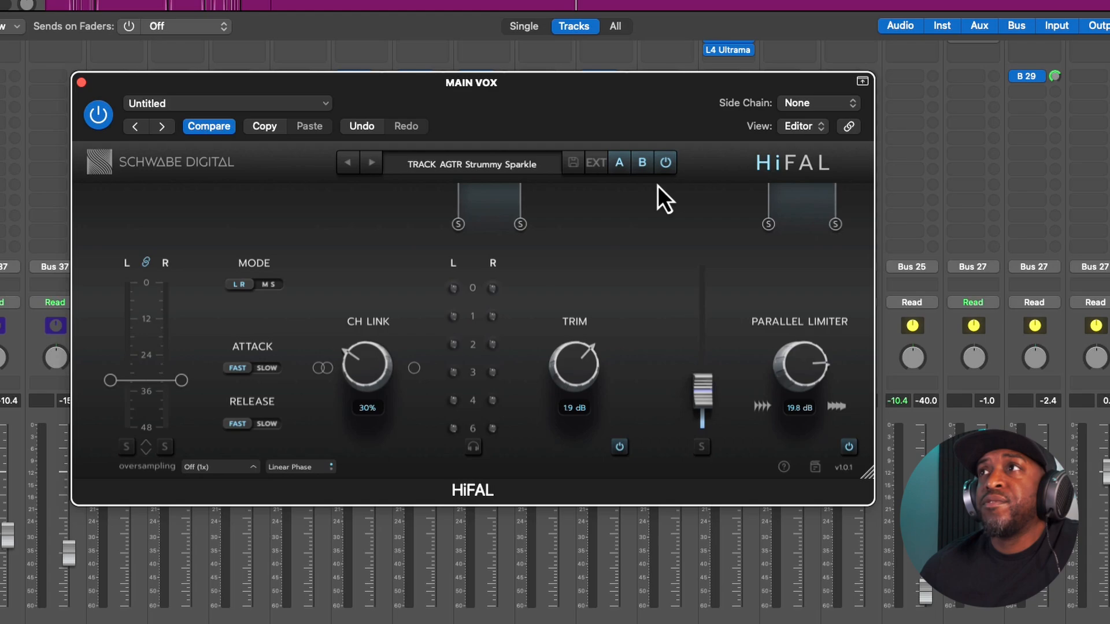
Step: Compare HiFAL bypassed and active on MAIN VOX during playback, moving its window aside and leaving the processing on
left_click(665, 162)
key("space")
left_click_drag(635, 82, 468, 102)
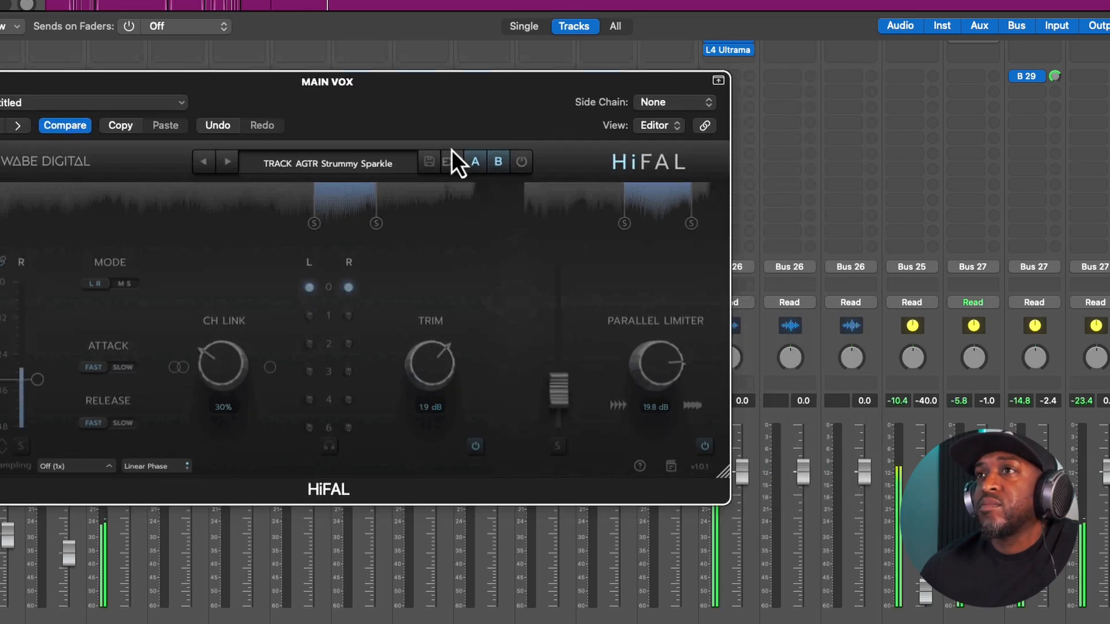
left_click(499, 188)
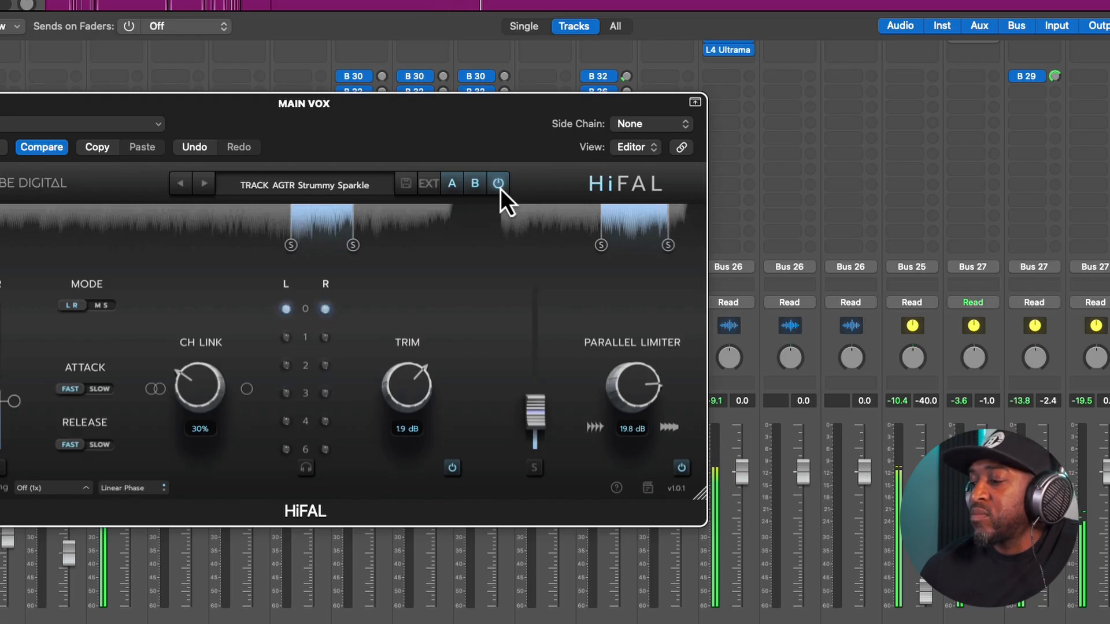
left_click(499, 184)
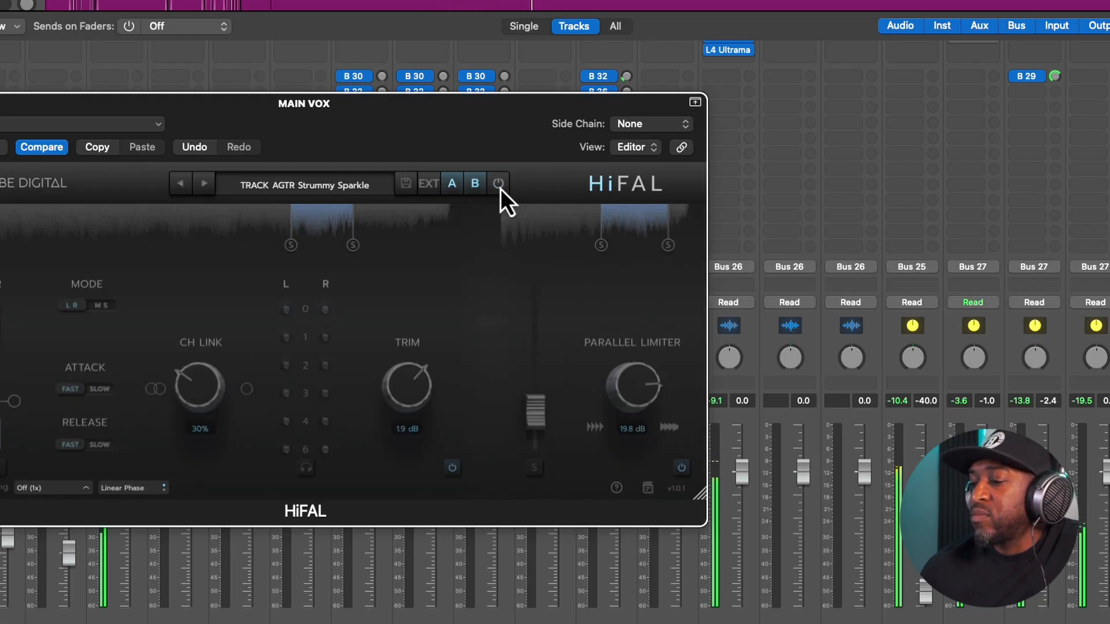
left_click(501, 189)
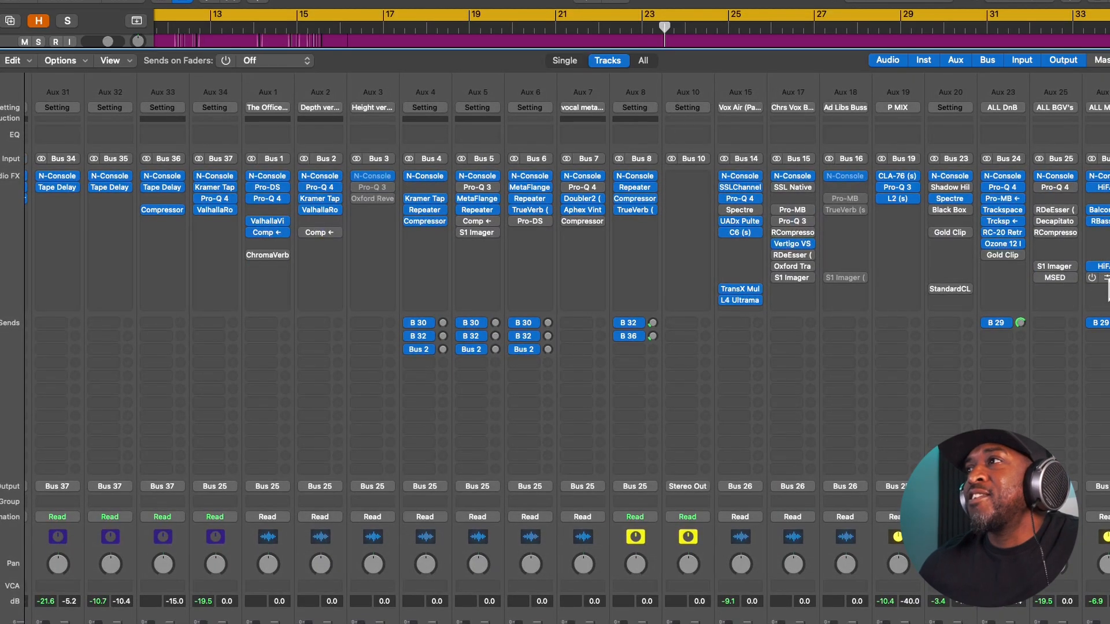
Step: Open UADx Ampex ATR-102 Master Tape on MAIN VOX, move its window aside, and hide the mixer to show the arrangement
left_click(1108, 280)
left_click_drag(720, 143, 572, 88)
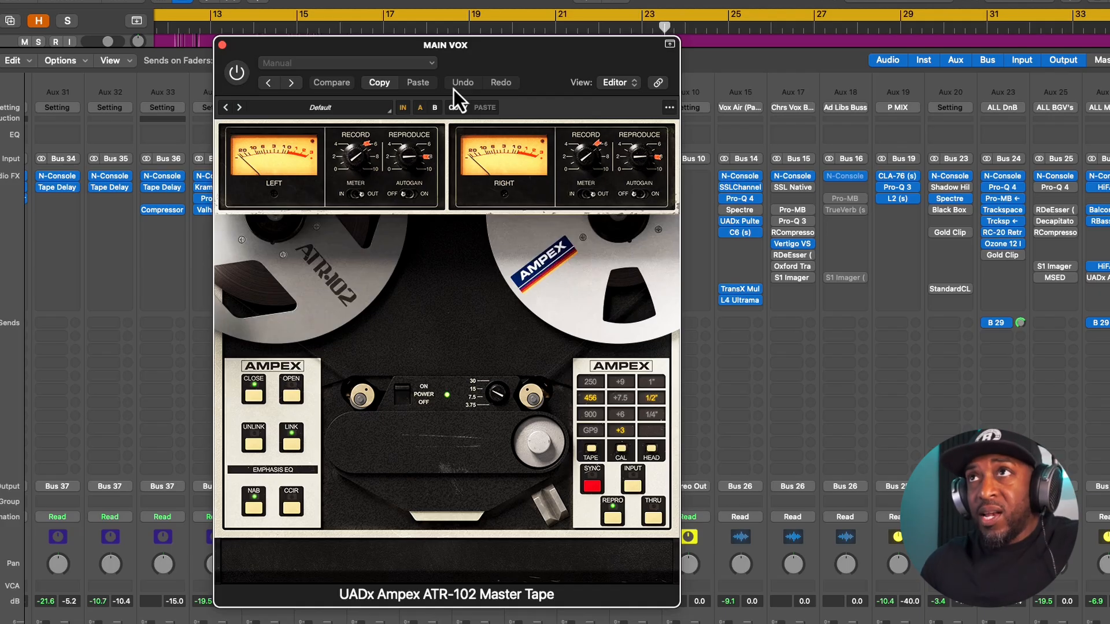
left_click_drag(511, 50, 436, 46)
key("x")
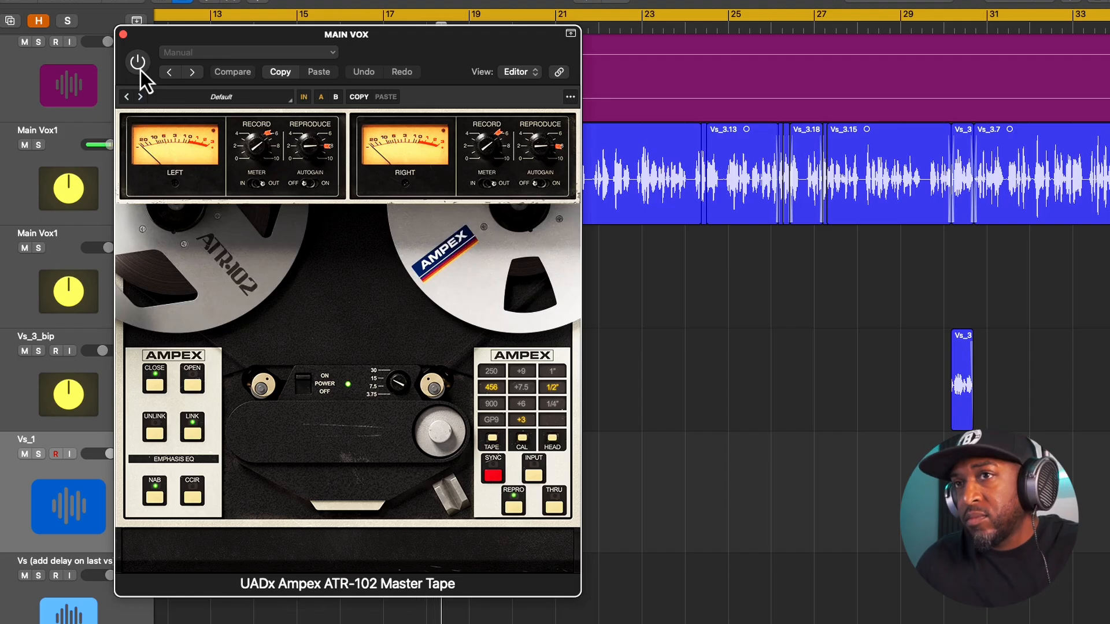
Step: Enable the Ampex ATR-102 plug-in and compare its tape machine powered off and on during playback, leaving it on
left_click(139, 63)
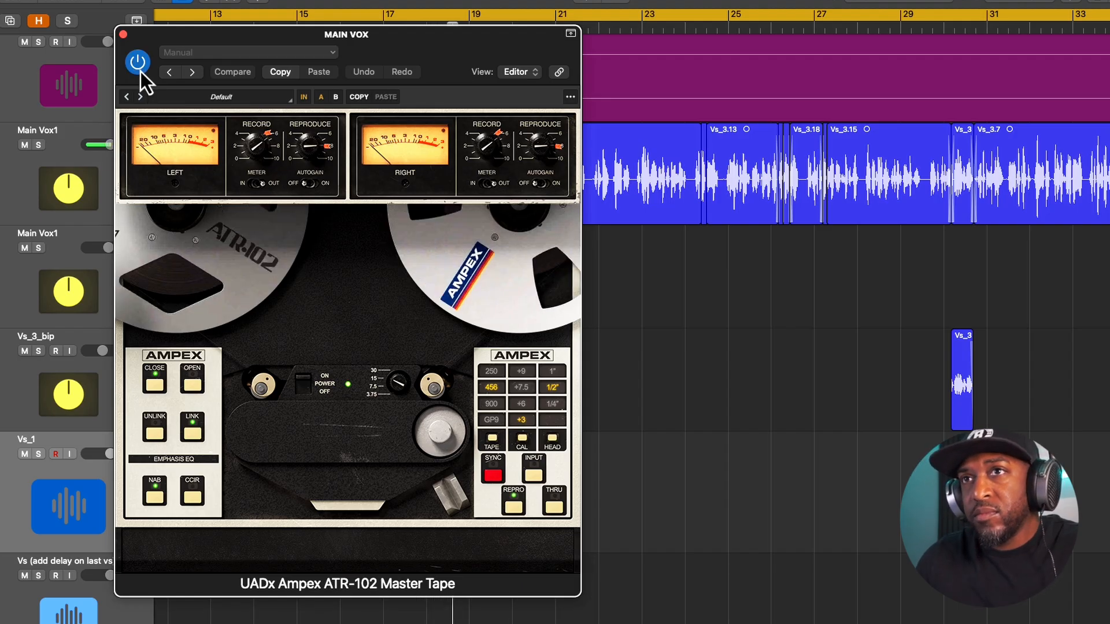
left_click(309, 384)
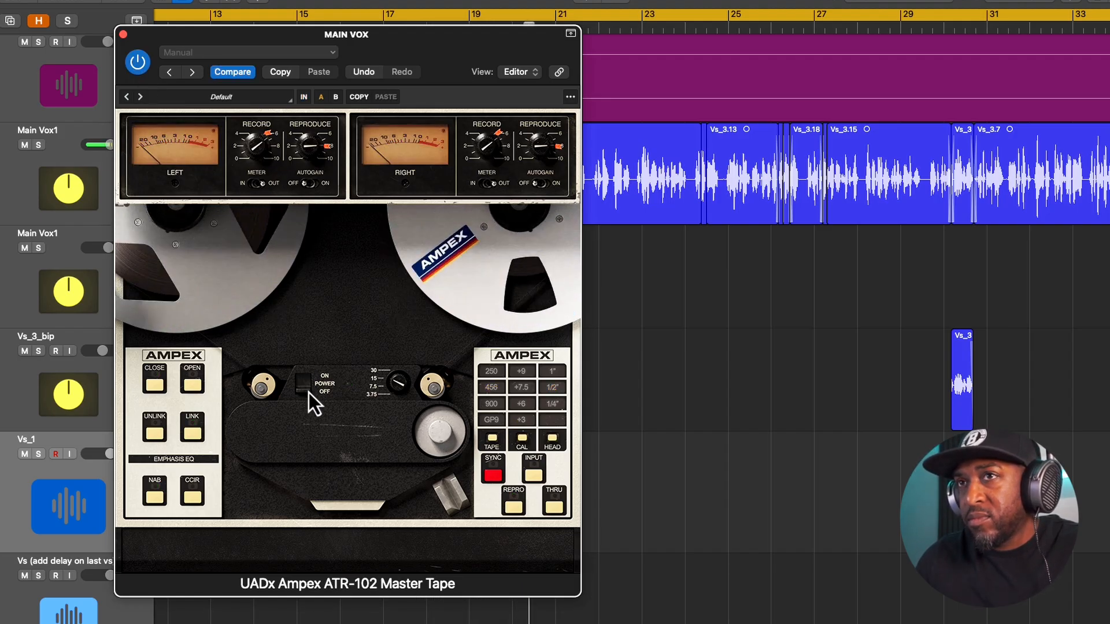
left_click(310, 383)
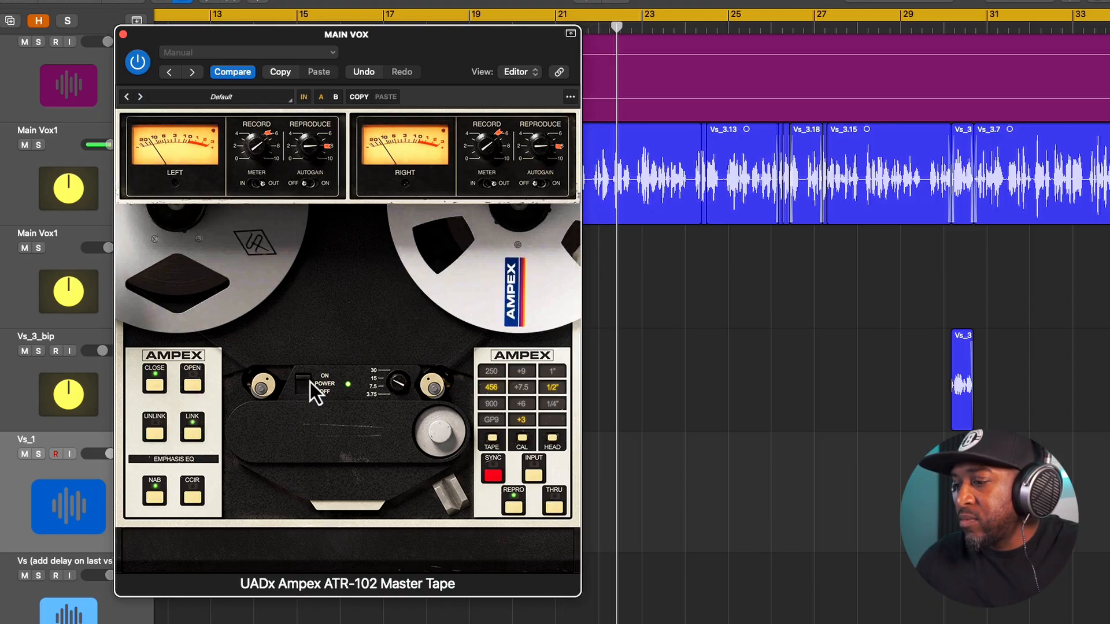
left_click(310, 382)
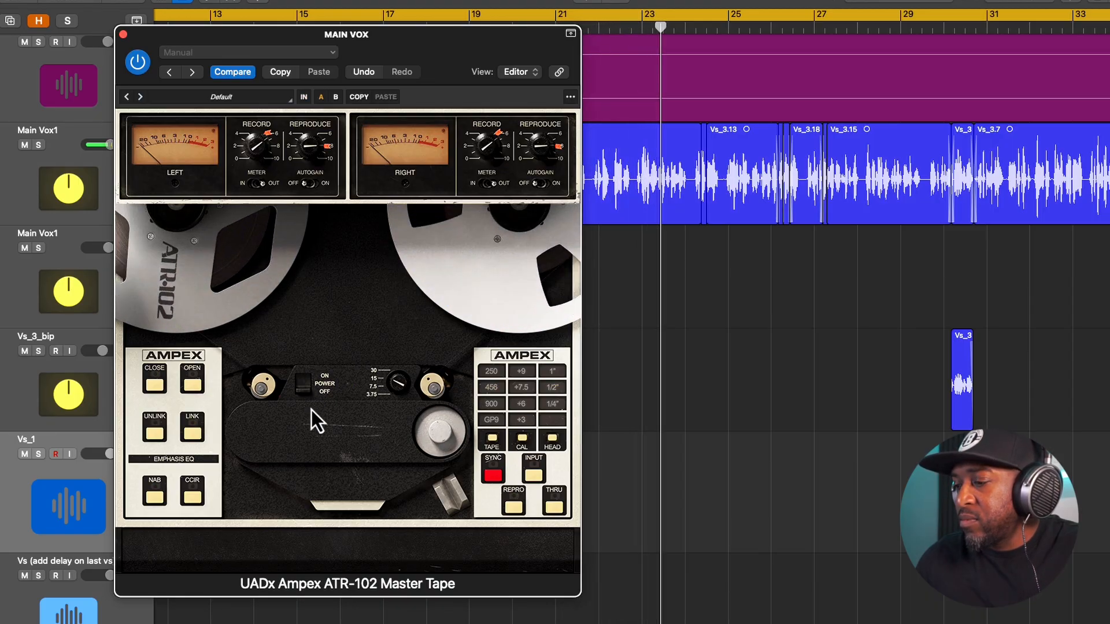
left_click(310, 383)
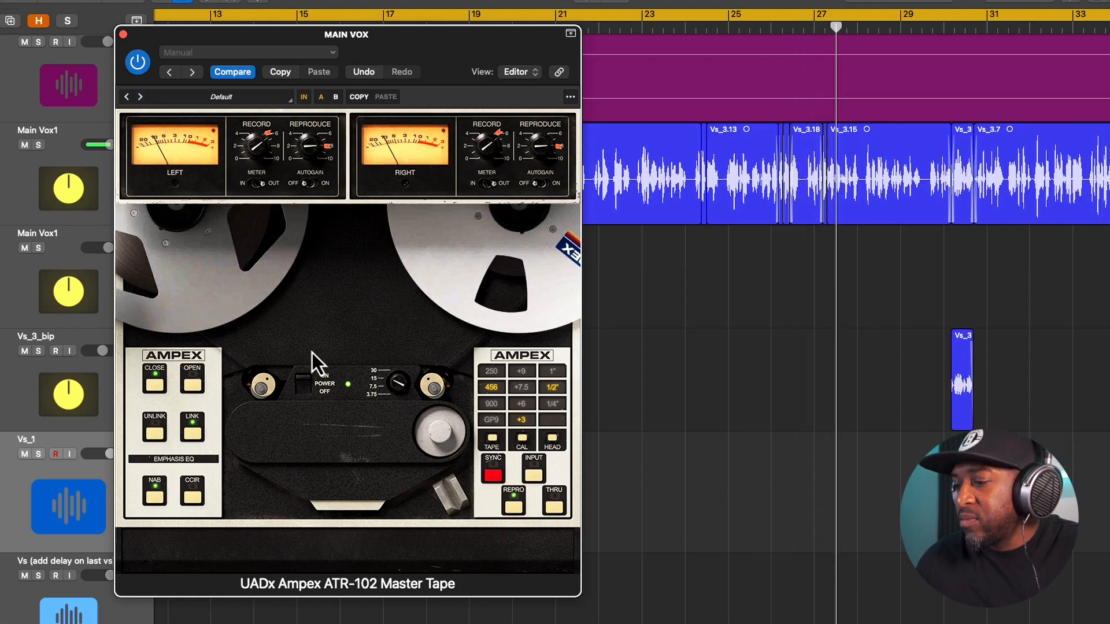
left_click(311, 382)
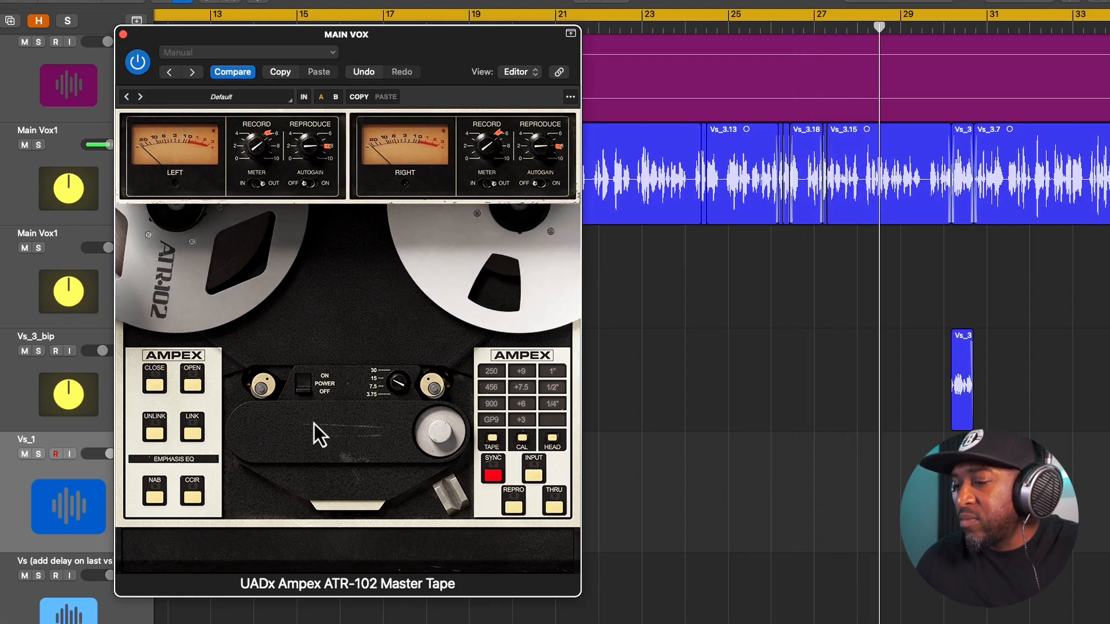
left_click(306, 383)
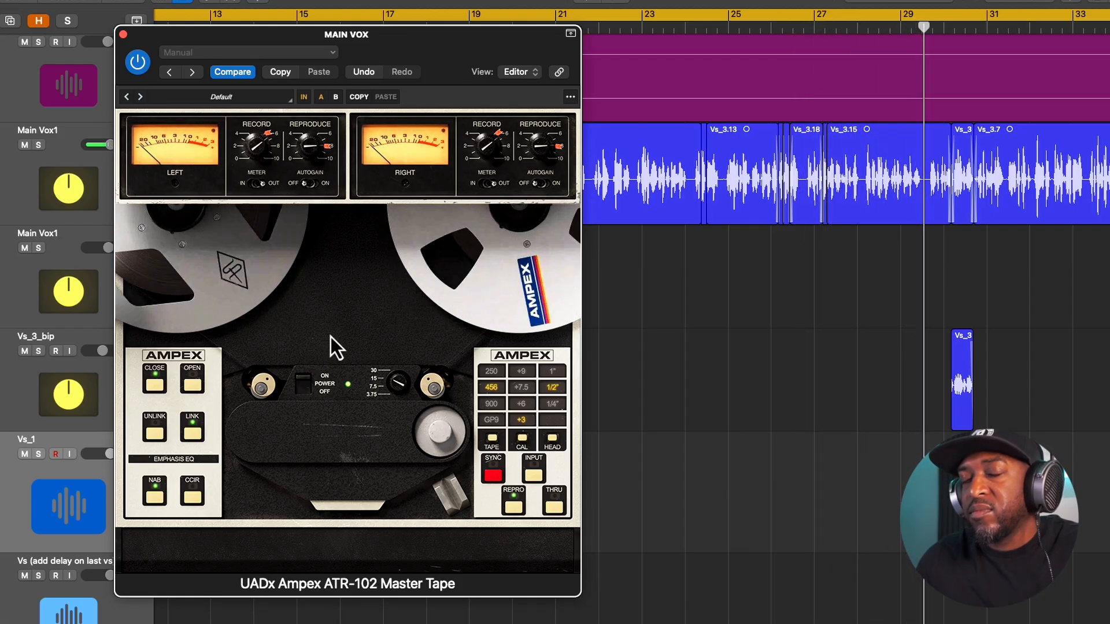